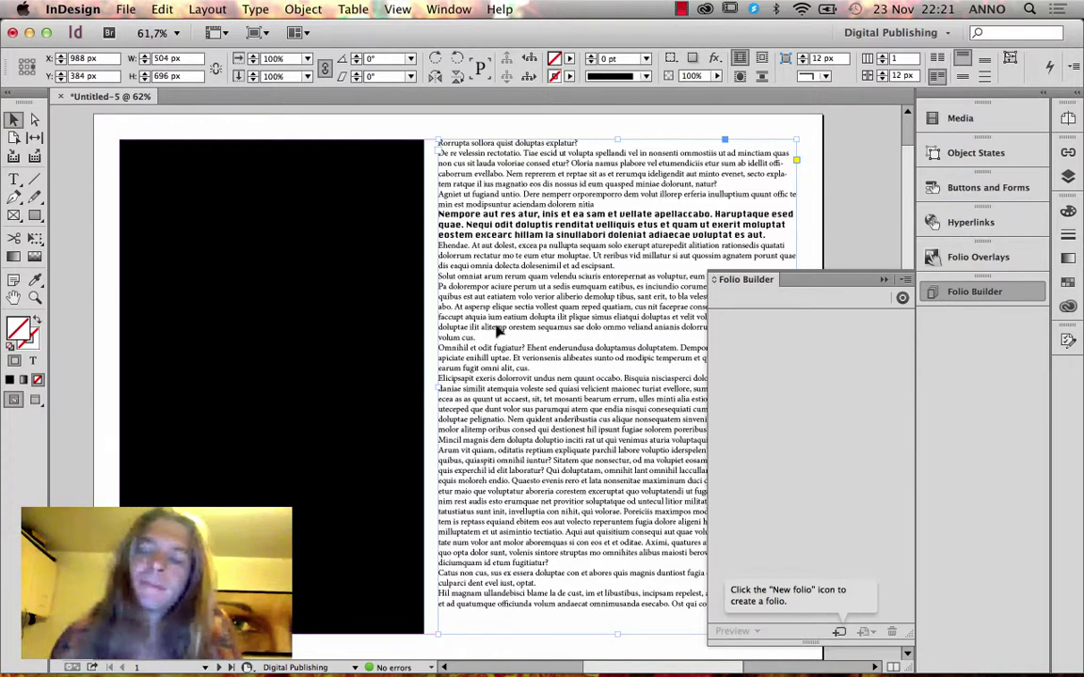
Delete the text frame and the black frame, and close the untitled document without saving.
{"action": "key", "text": "Delete"}
{"action": "left_click", "coordinate": [389, 312]}
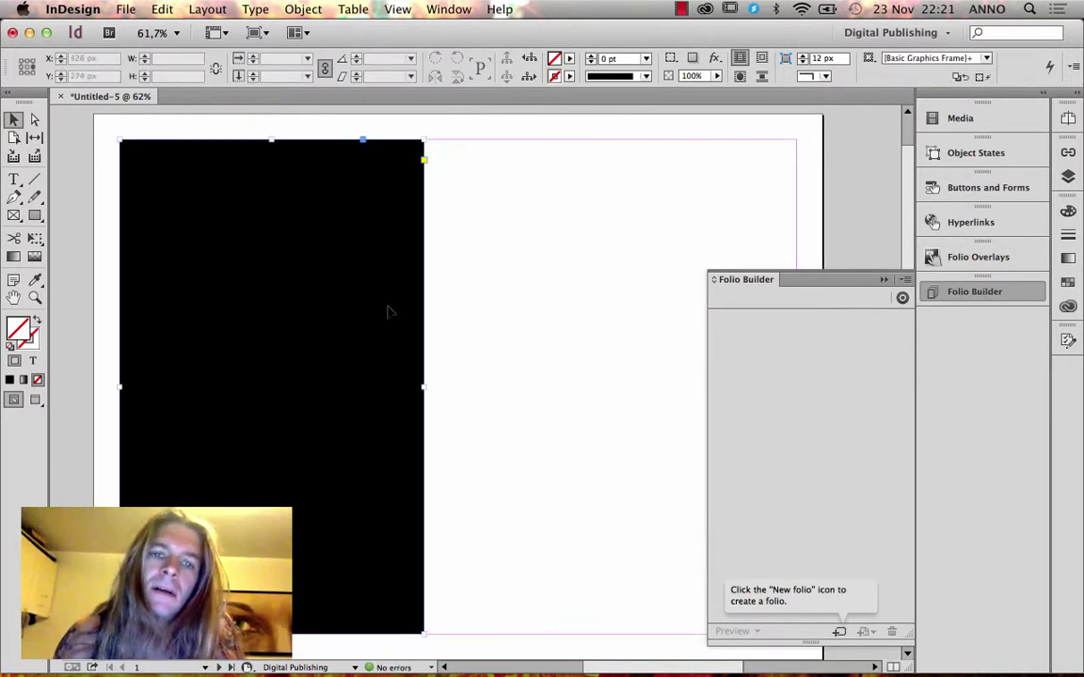
{"action": "key", "text": "Delete"}
{"action": "left_click", "coordinate": [59, 96]}
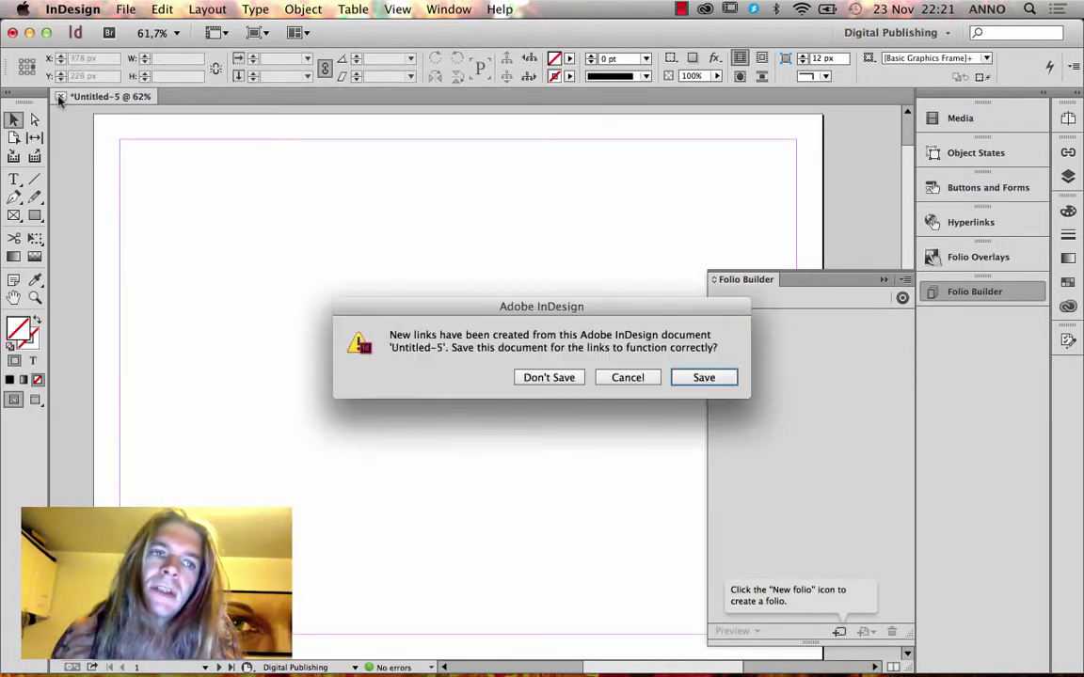
{"action": "left_click", "coordinate": [542, 378]}
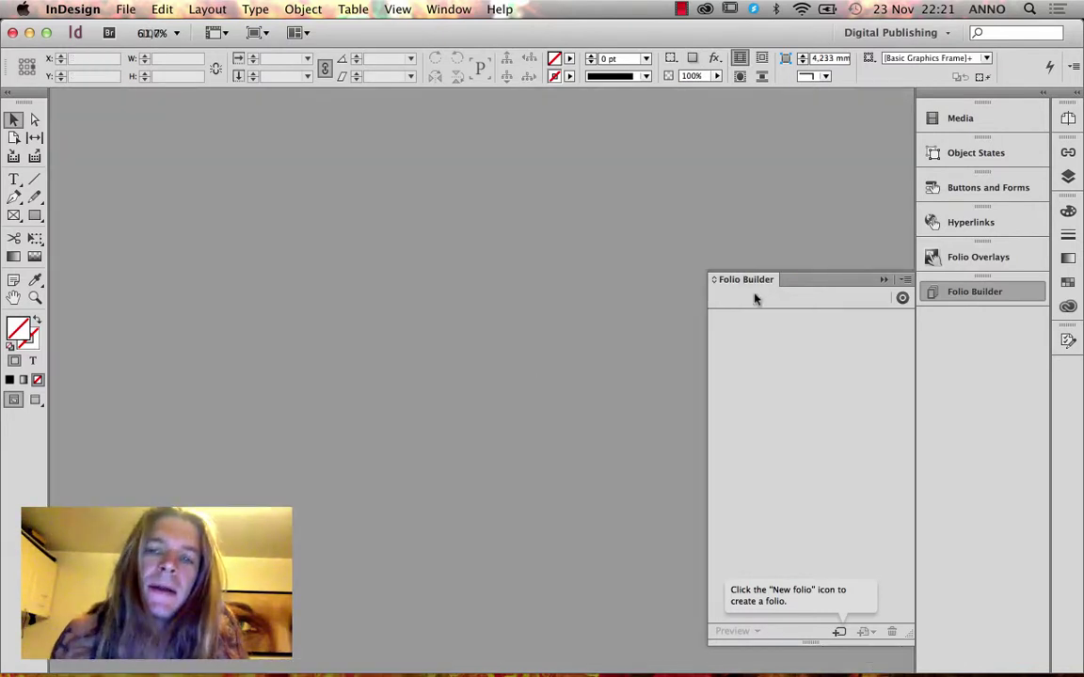
Start a new folio and name it UCN School.
{"action": "left_click", "coordinate": [905, 281]}
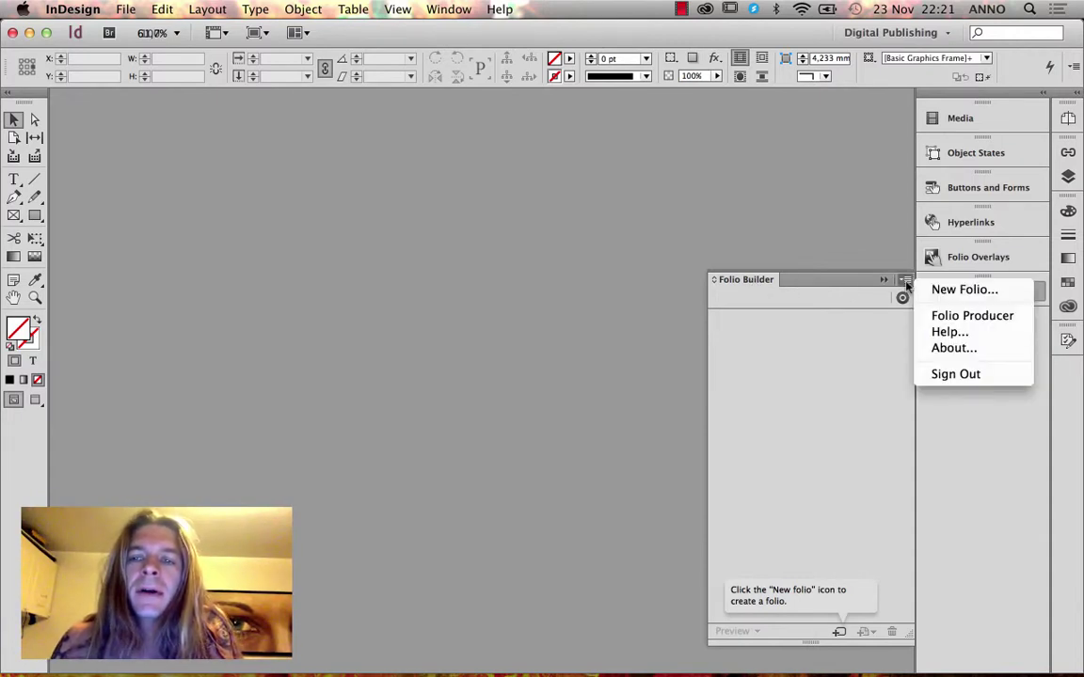
{"action": "left_click", "coordinate": [986, 294]}
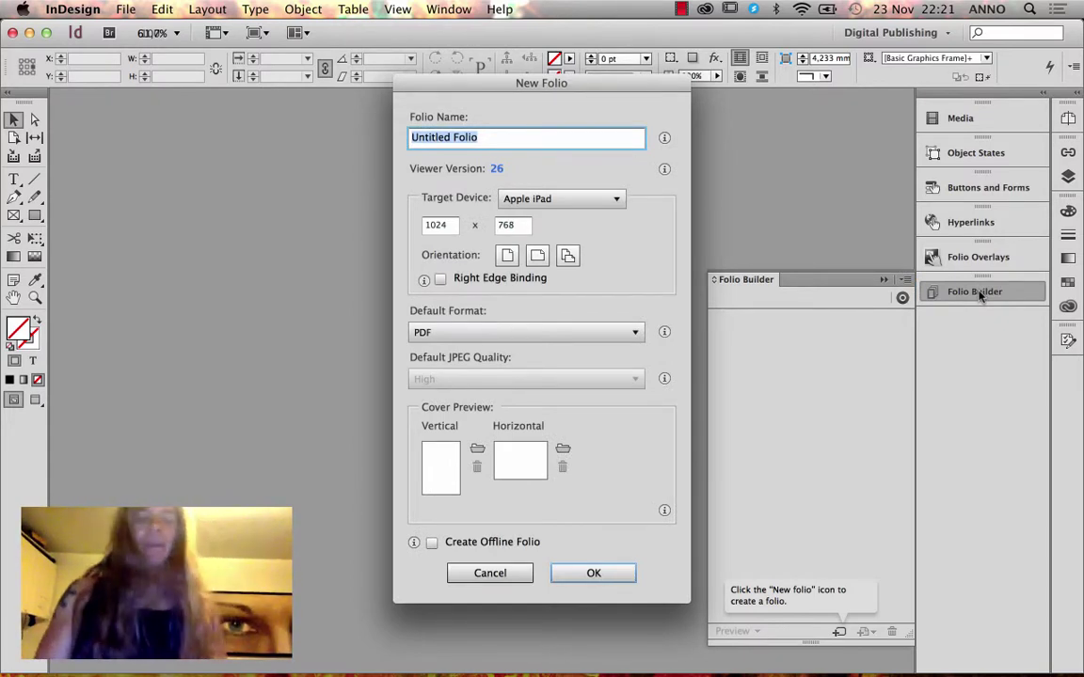
{"action": "type", "text": "UCN School"}
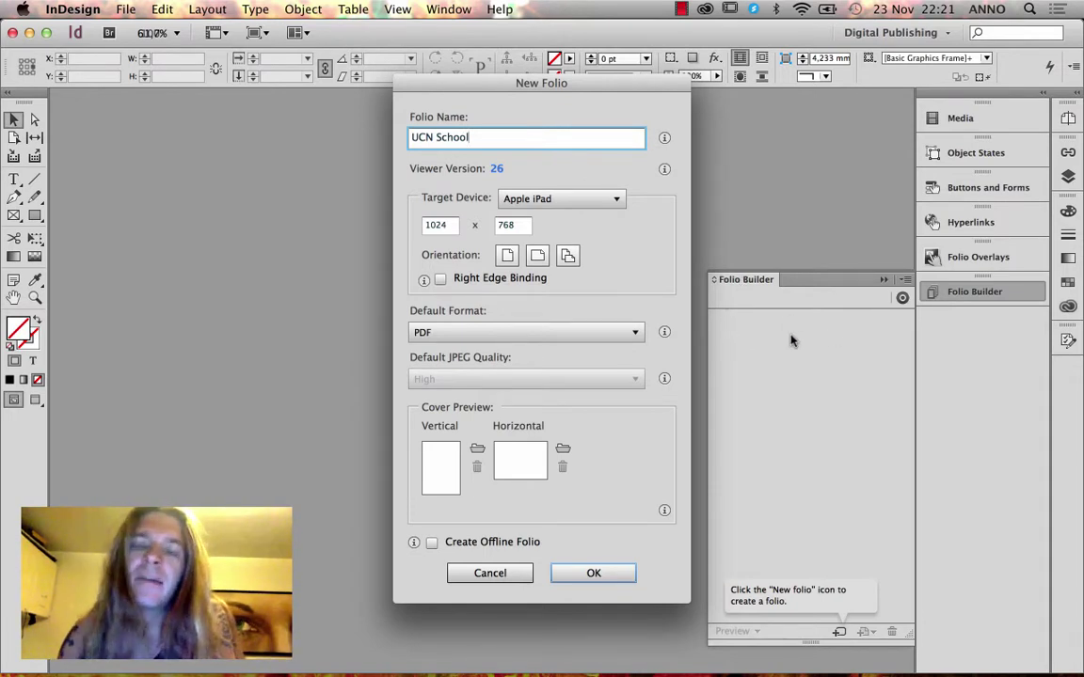
Set the new folio's viewer version to 32.
{"action": "left_click", "coordinate": [497, 168]}
{"action": "left_click", "coordinate": [562, 295]}
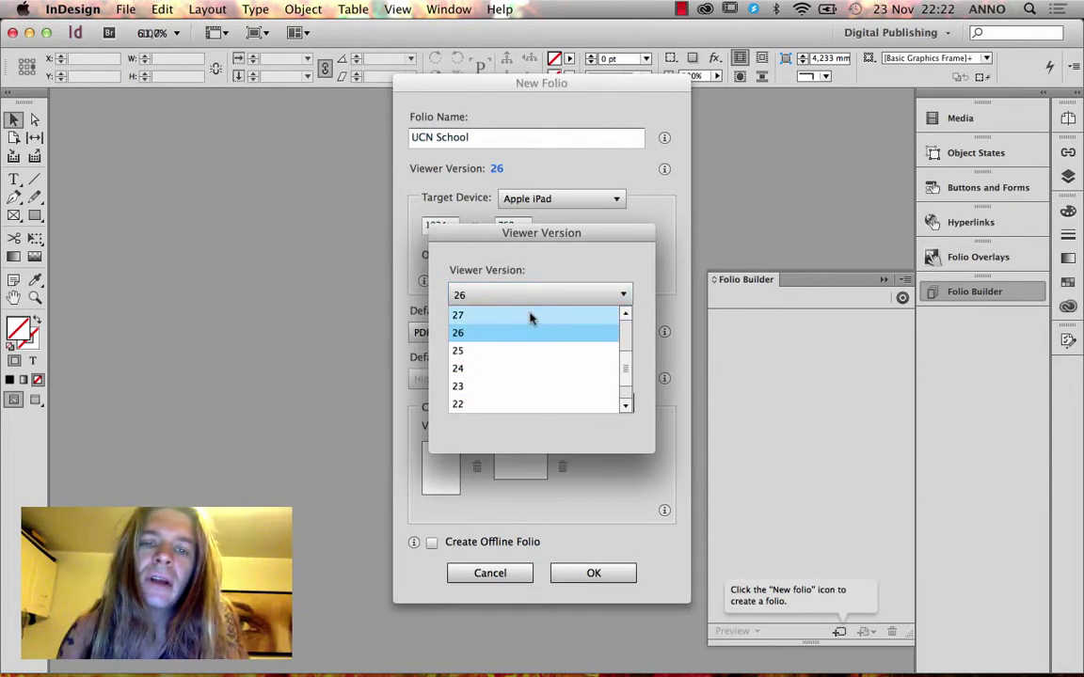
{"action": "left_click_drag", "start_coordinate": [626, 368], "coordinate": [617, 316]}
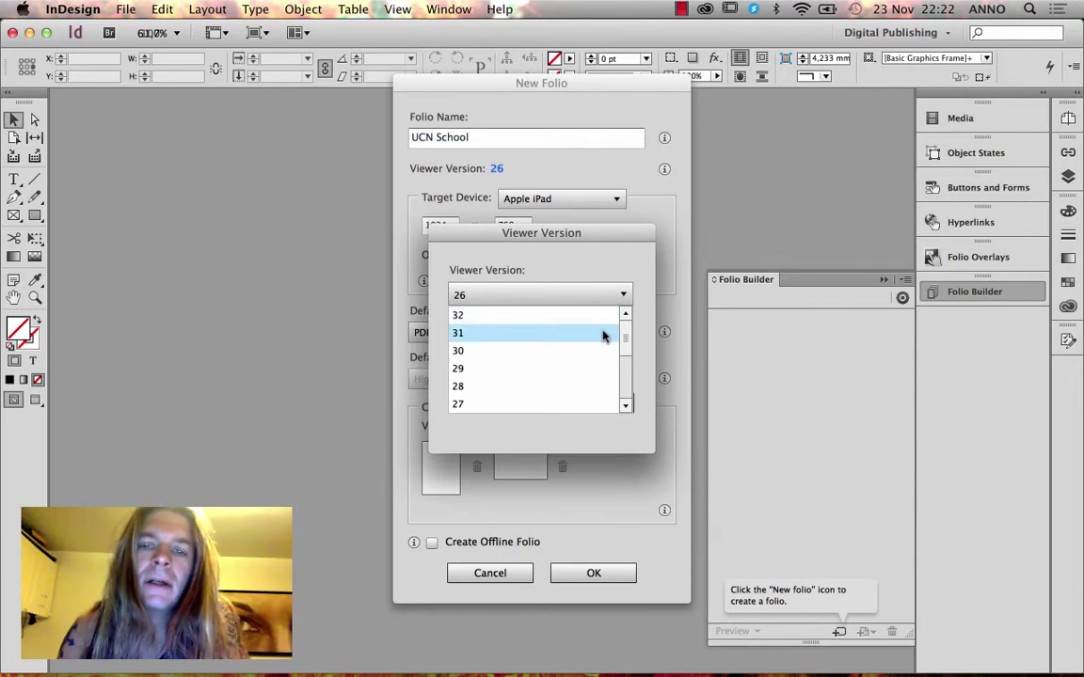
{"action": "scroll", "coordinate": [622, 351], "scroll_direction": "down", "scroll_amount": 2}
{"action": "scroll", "coordinate": [616, 334], "scroll_direction": "up", "scroll_amount": 2}
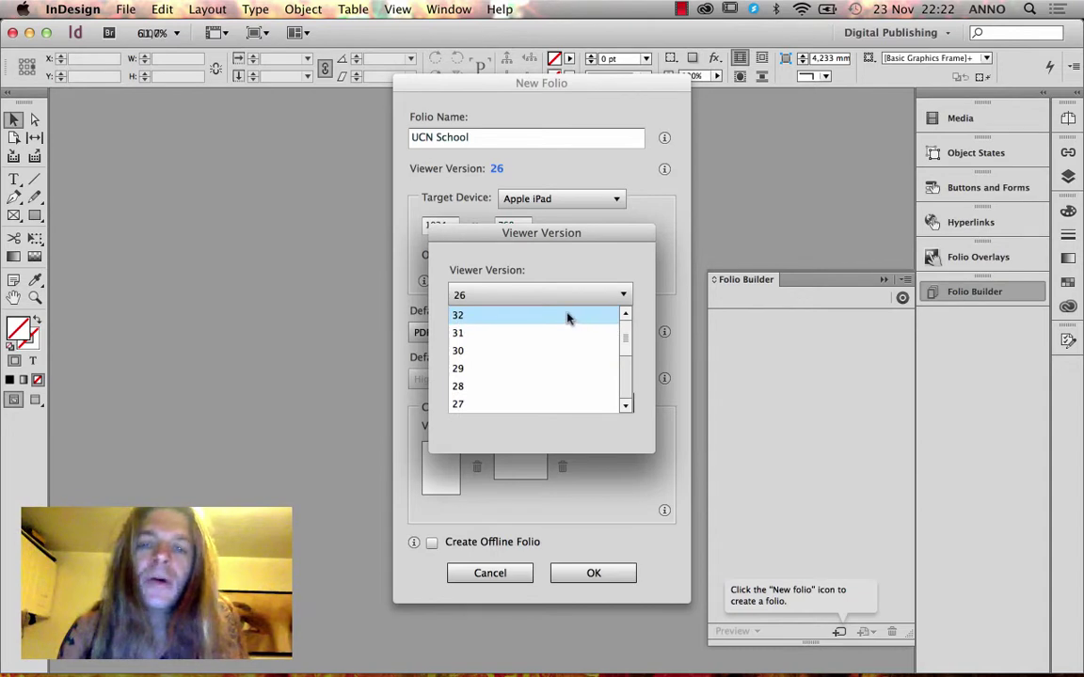
{"action": "left_click", "coordinate": [480, 316]}
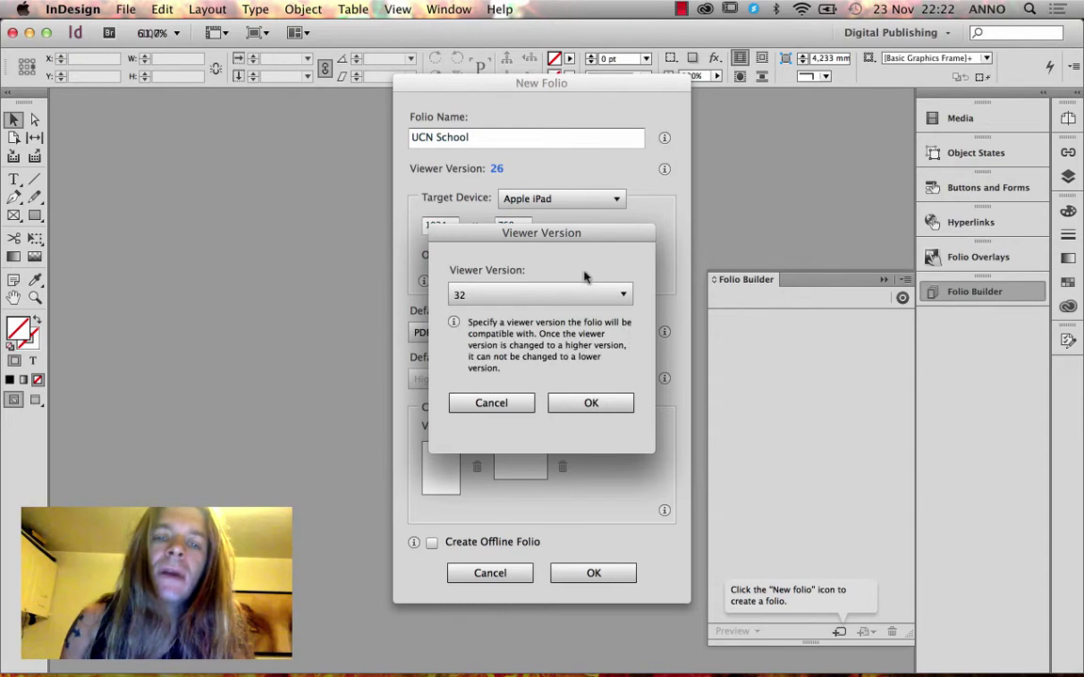
{"action": "left_click", "coordinate": [588, 403]}
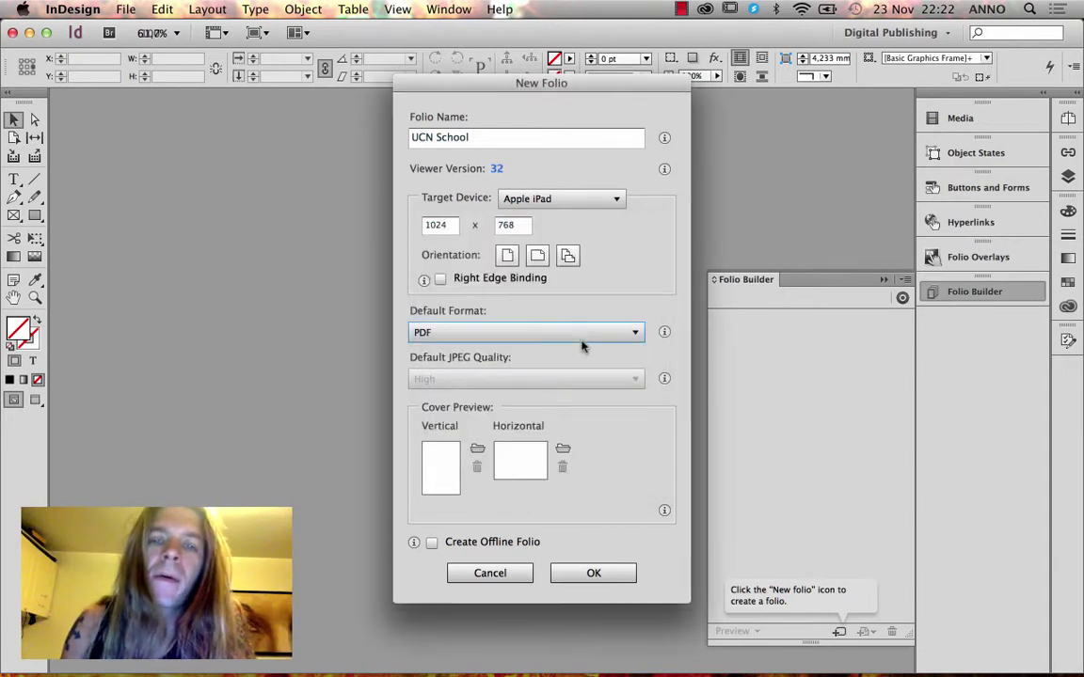
Set the folio to landscape orientation only and keep PDF as its default format.
{"action": "left_click", "coordinate": [539, 259]}
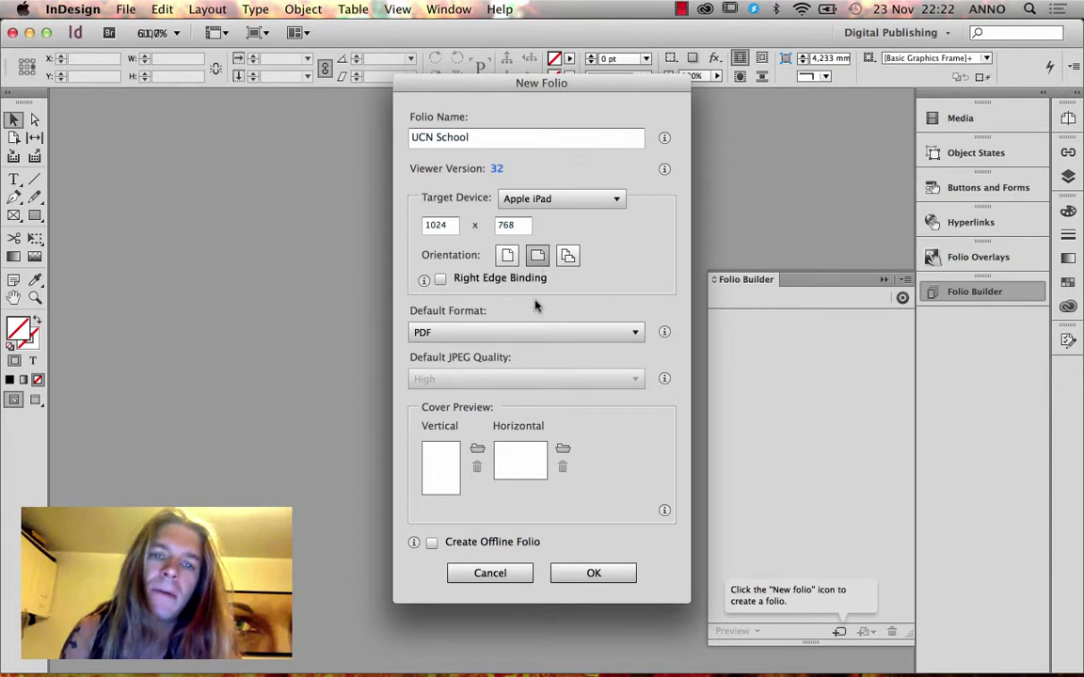
{"action": "left_click", "coordinate": [471, 332]}
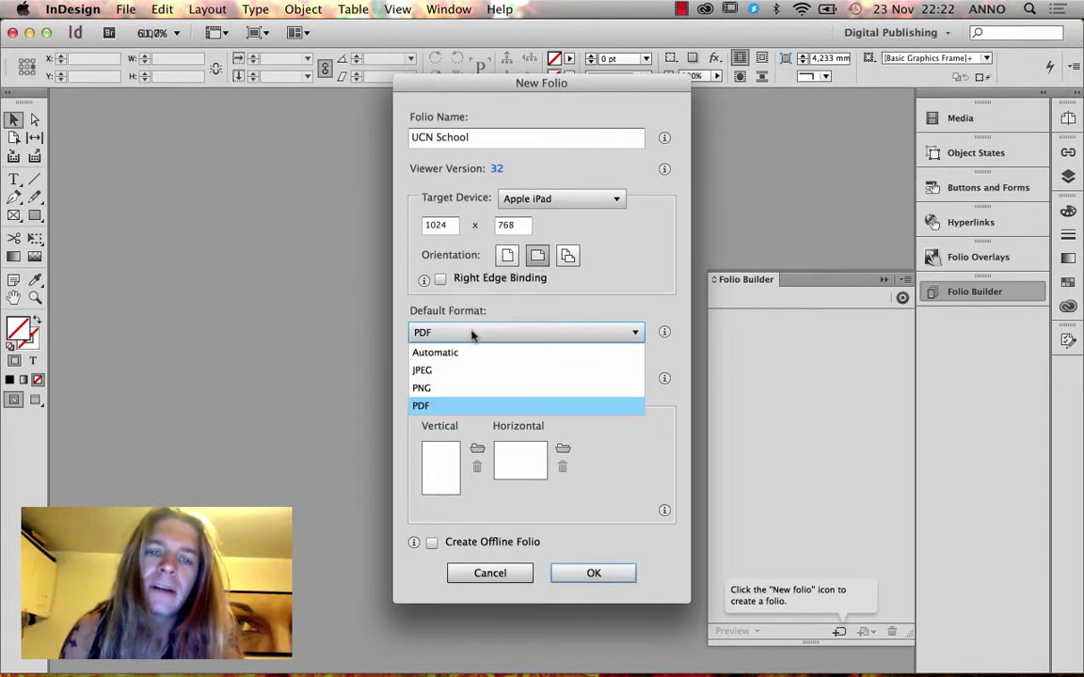
{"action": "left_click", "coordinate": [482, 406]}
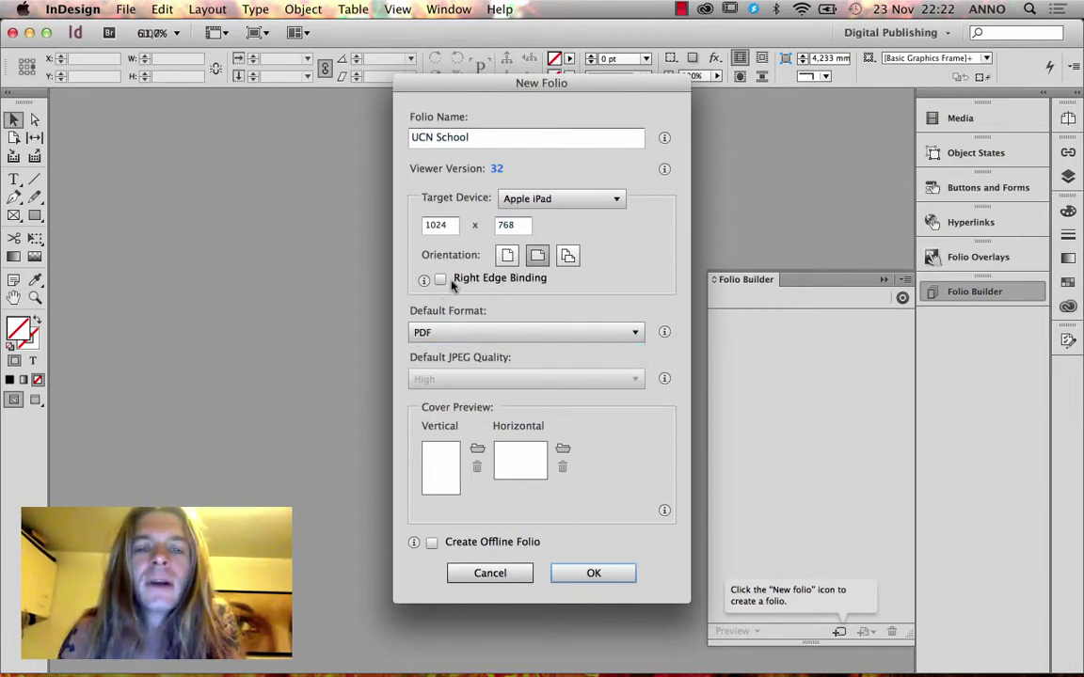
{"action": "mouse_move", "coordinate": [429, 285]}
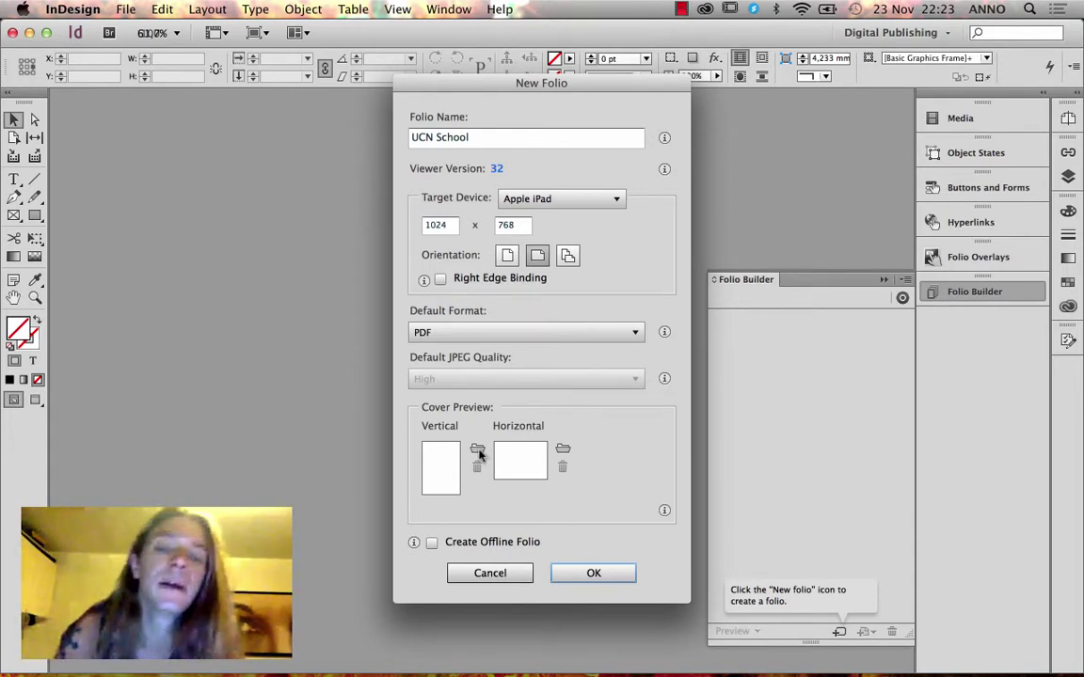
Use the Cover image from the _ToC folder as the folio's horizontal cover preview.
{"action": "left_click", "coordinate": [562, 449]}
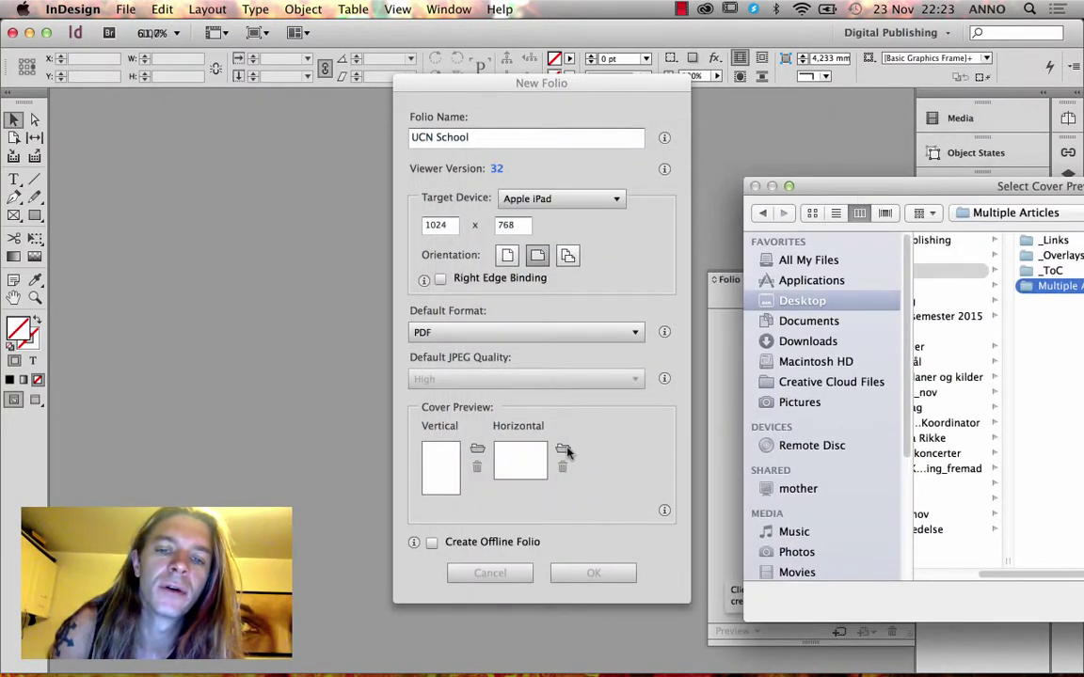
{"action": "left_click_drag", "start_coordinate": [831, 188], "coordinate": [466, 187]}
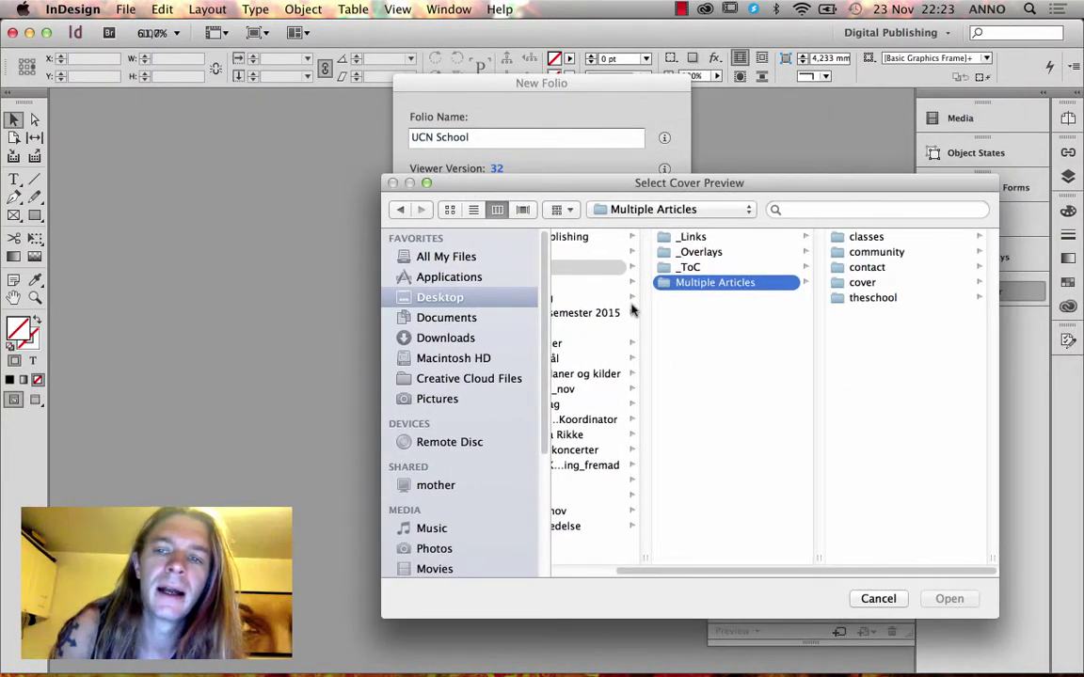
{"action": "left_click", "coordinate": [702, 269]}
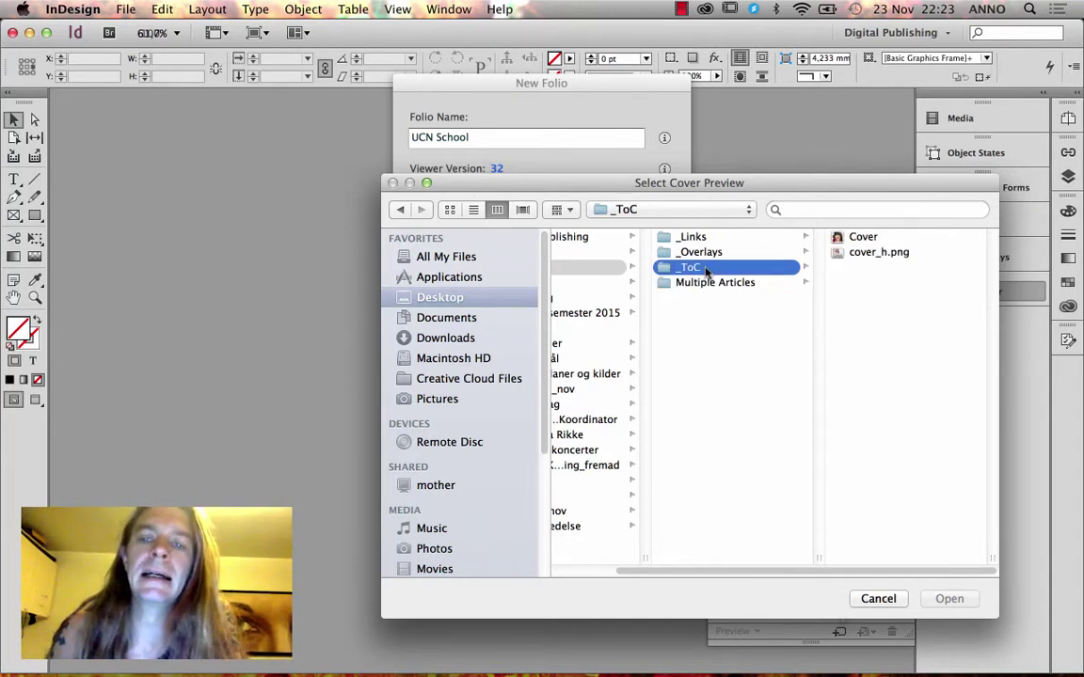
{"action": "left_click", "coordinate": [861, 238]}
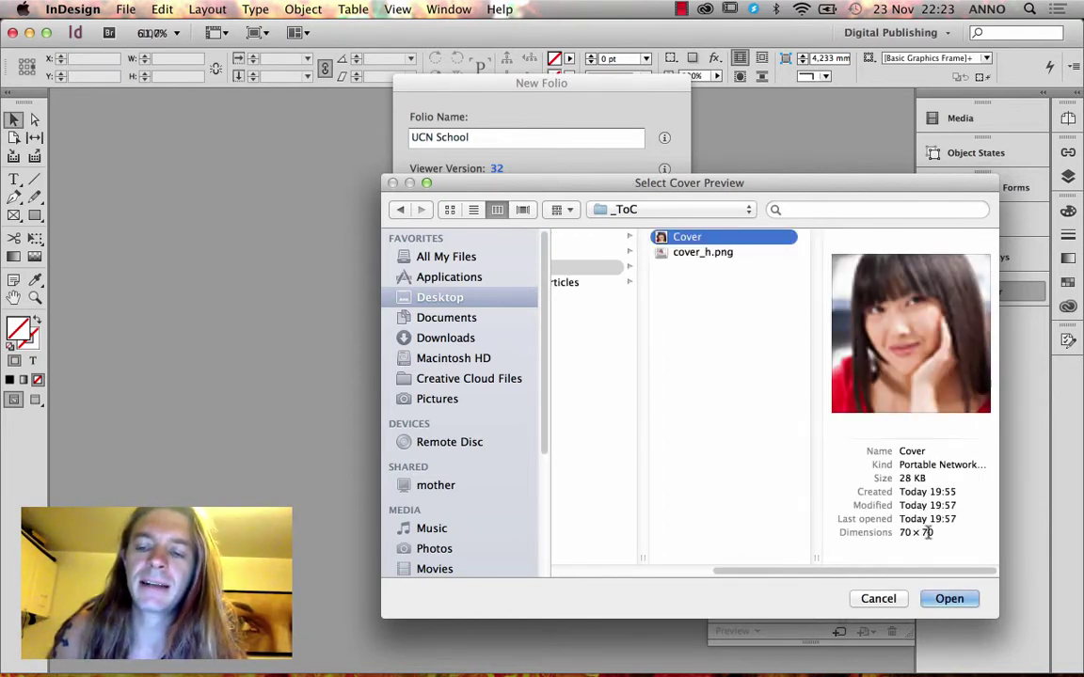
{"action": "left_click_drag", "start_coordinate": [753, 191], "coordinate": [652, 179]}
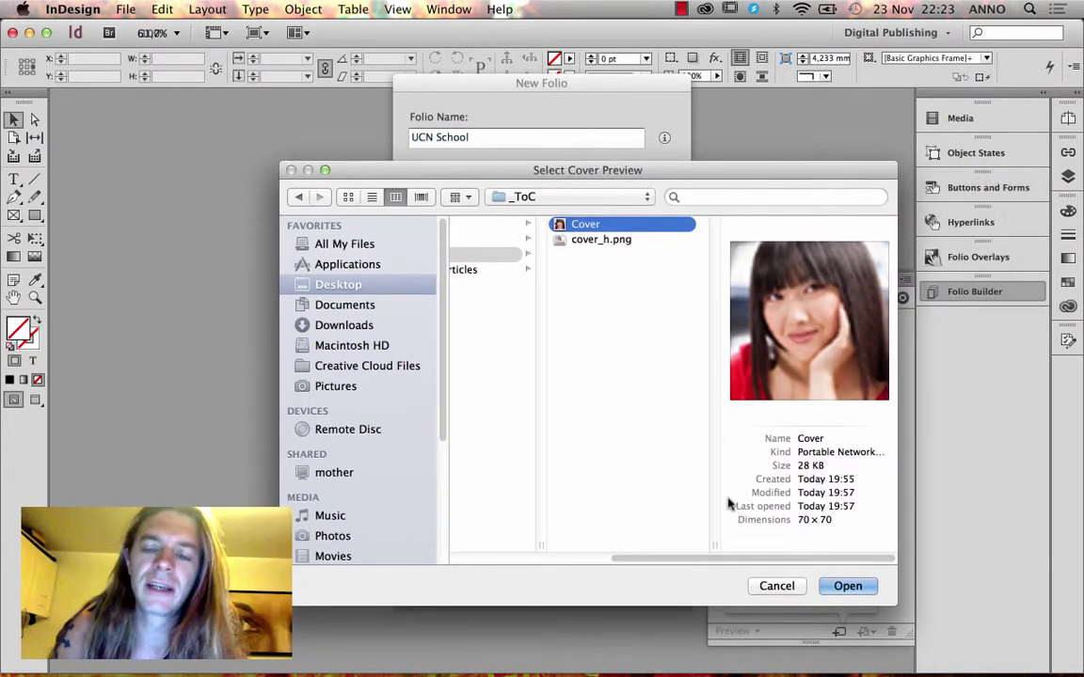
{"action": "scroll", "coordinate": [720, 557], "scroll_direction": "left", "scroll_amount": 3}
{"action": "left_click", "coordinate": [840, 588]}
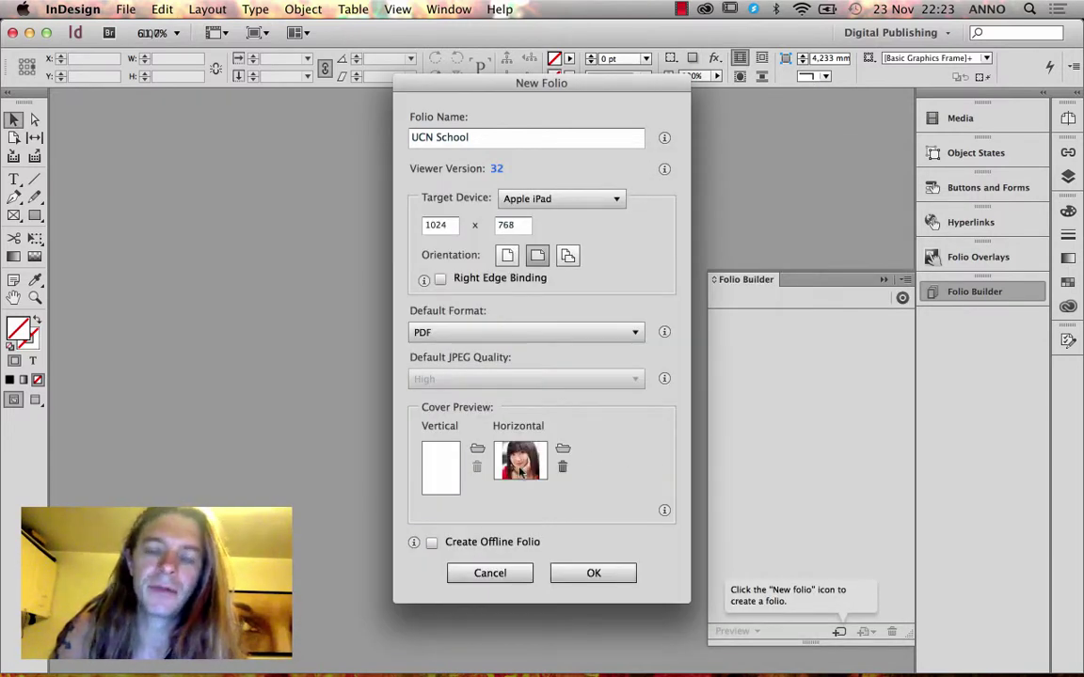
Create the folio as an offline folio and return to the folio list.
{"action": "left_click", "coordinate": [433, 543]}
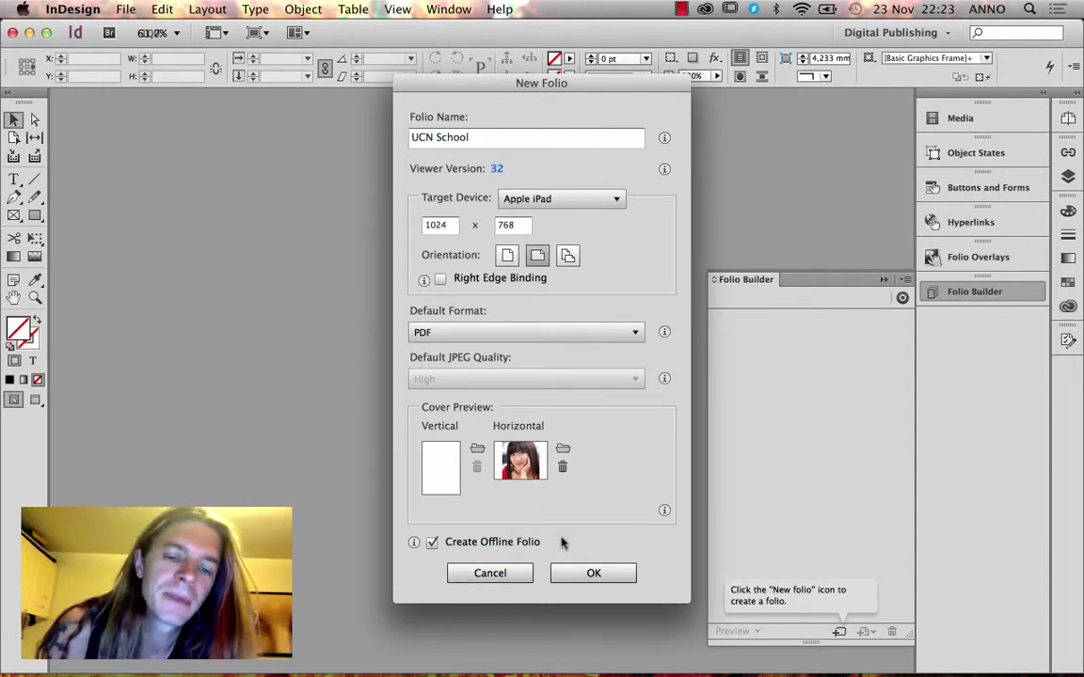
{"action": "left_click", "coordinate": [596, 574]}
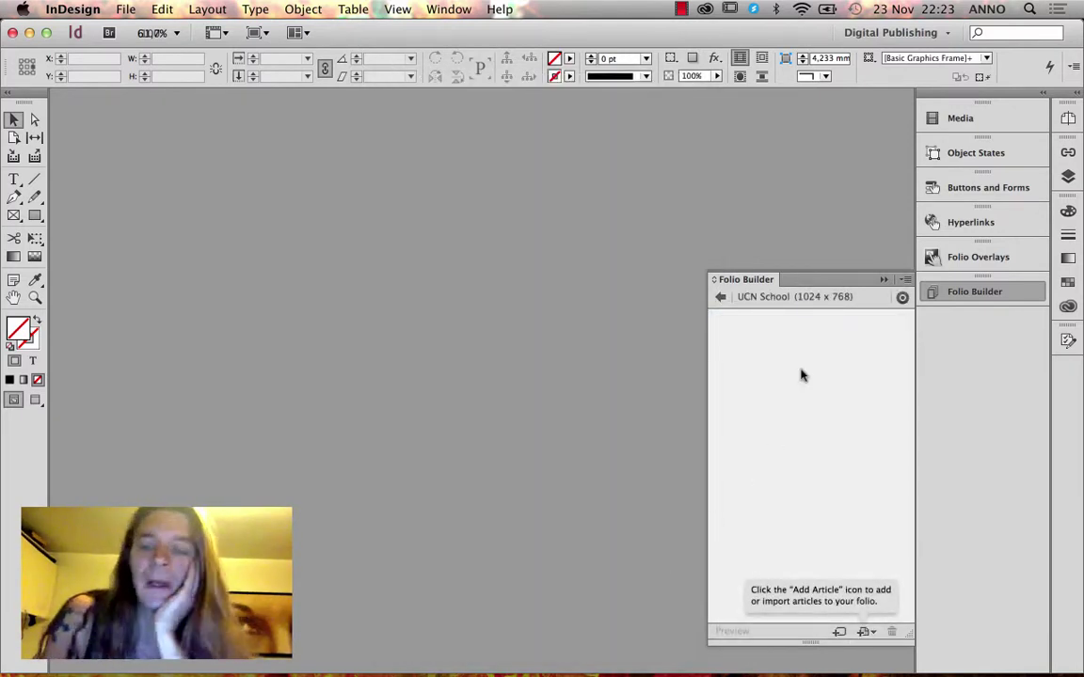
{"action": "left_click", "coordinate": [722, 299]}
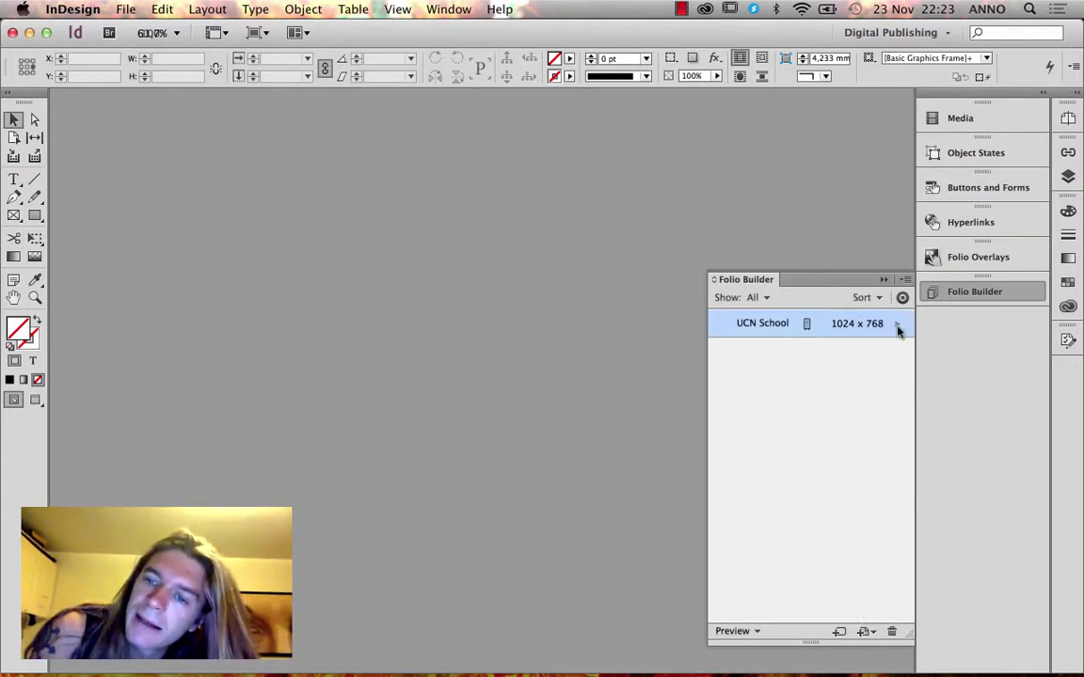
Examine the UCN School folio's article list and folio details, ending back at the folio list.
{"action": "left_click", "coordinate": [897, 325]}
{"action": "left_click", "coordinate": [723, 300]}
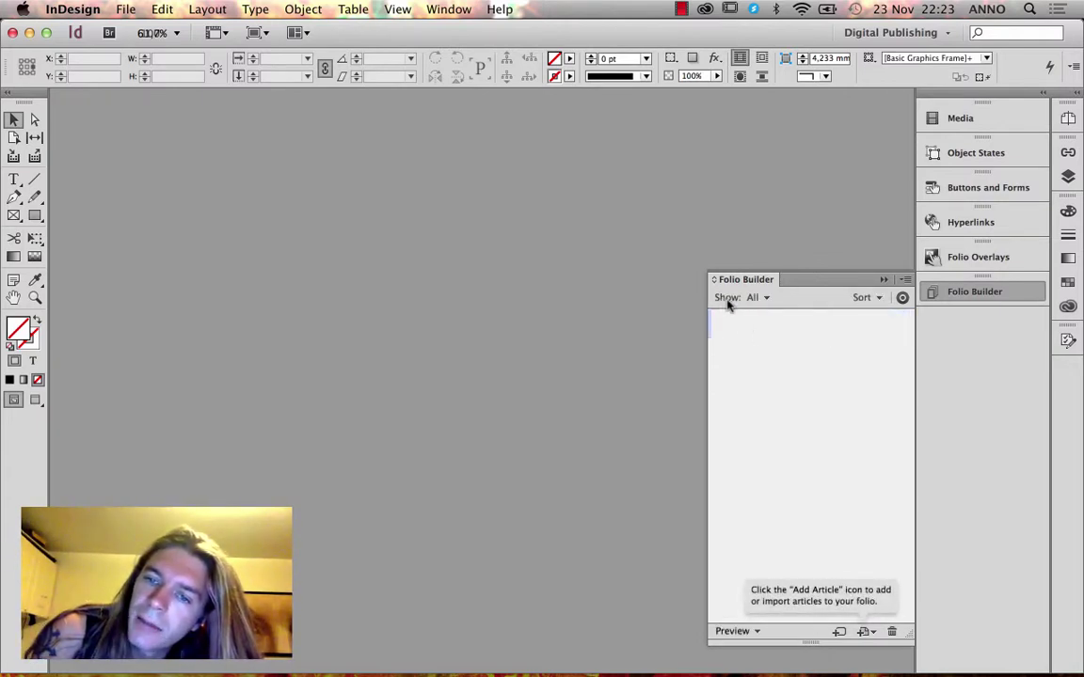
{"action": "mouse_move", "coordinate": [753, 324]}
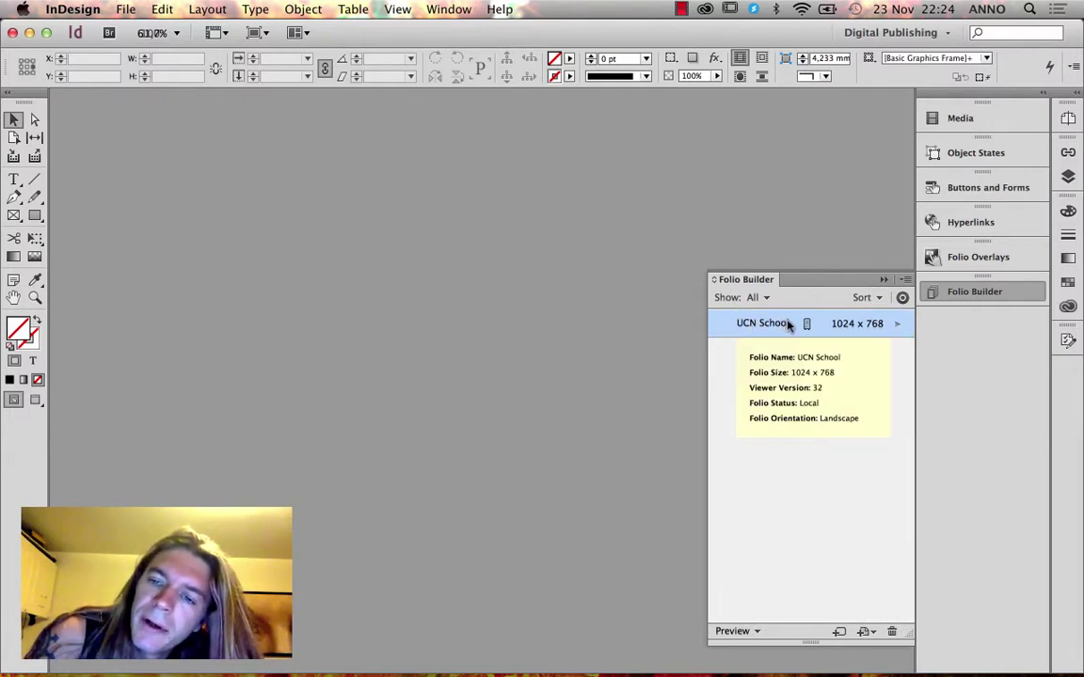
{"action": "left_click", "coordinate": [897, 324]}
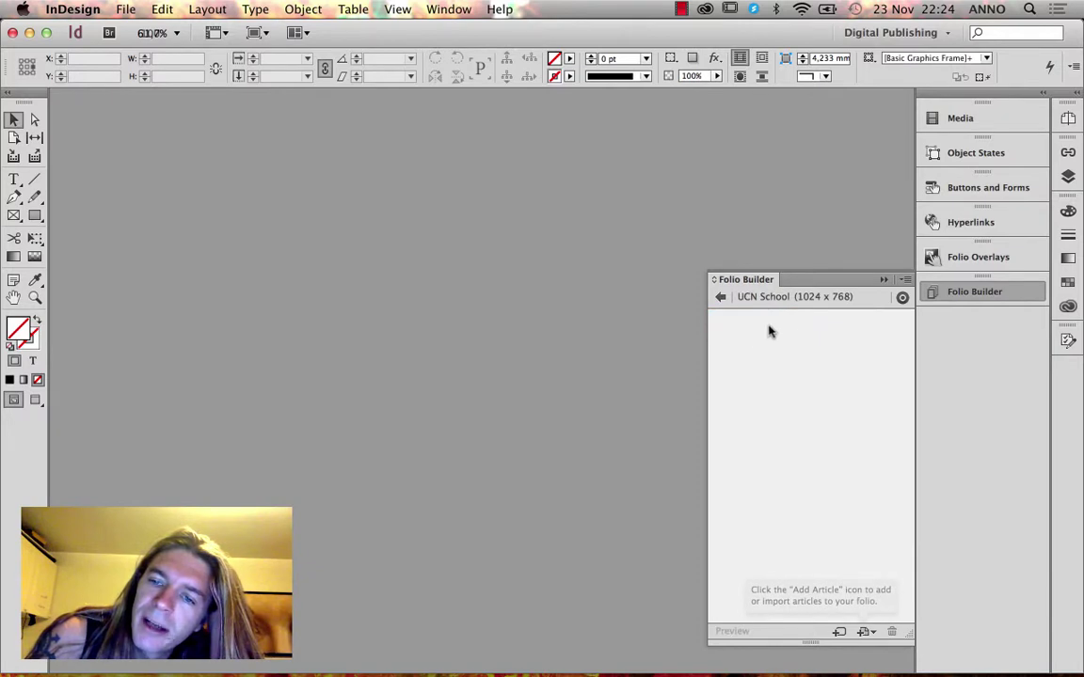
{"action": "left_click", "coordinate": [720, 297]}
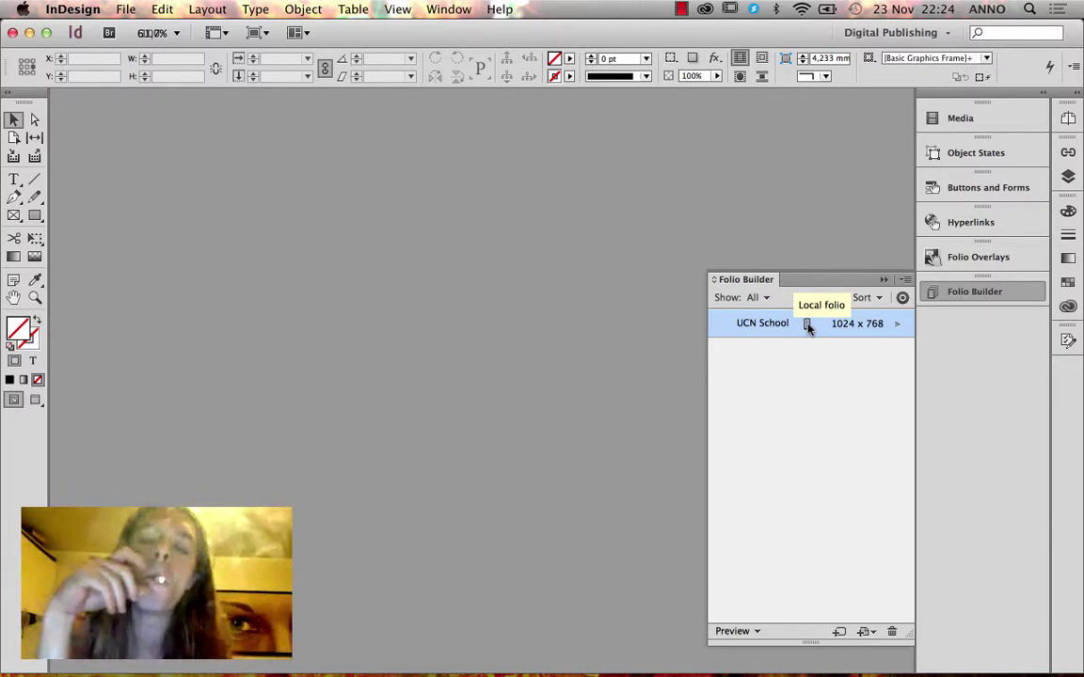
{"action": "left_click", "coordinate": [905, 280]}
{"action": "left_click", "coordinate": [864, 285]}
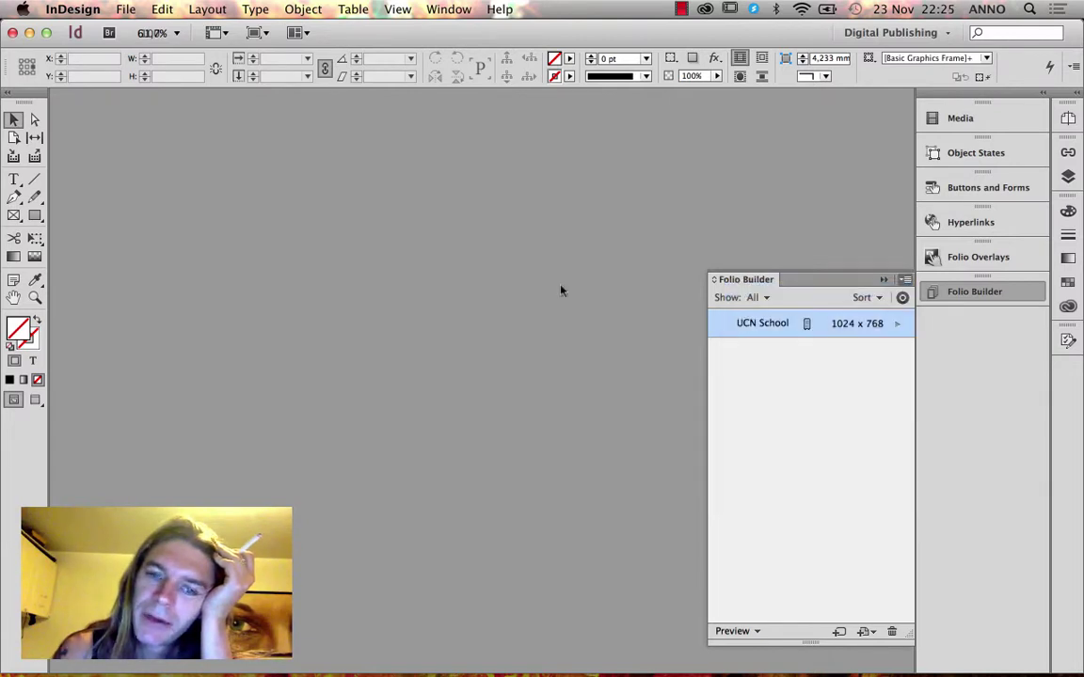
{"action": "key", "text": "Tab"}
{"action": "key", "text": "Tab"}
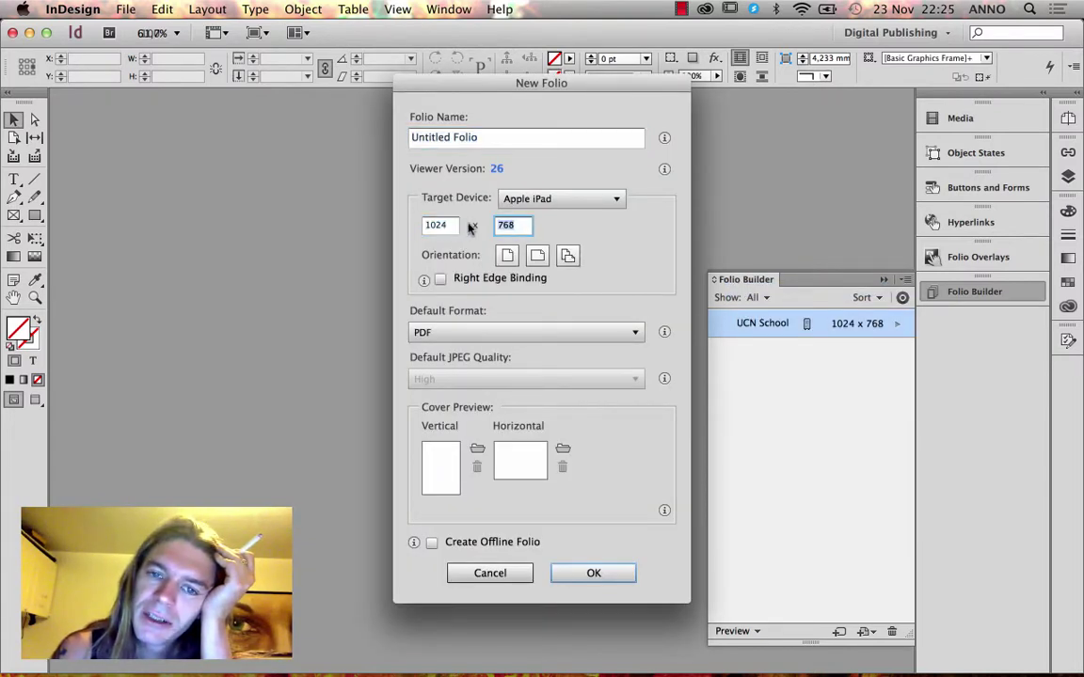
{"action": "left_click", "coordinate": [450, 229]}
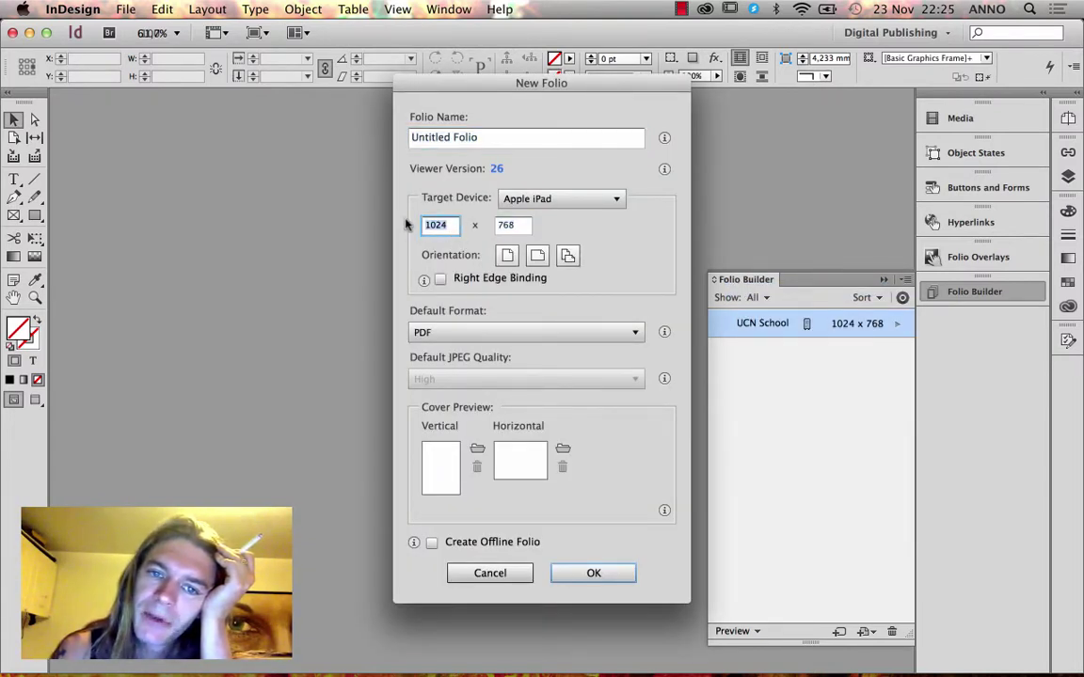
{"action": "left_click", "coordinate": [518, 228]}
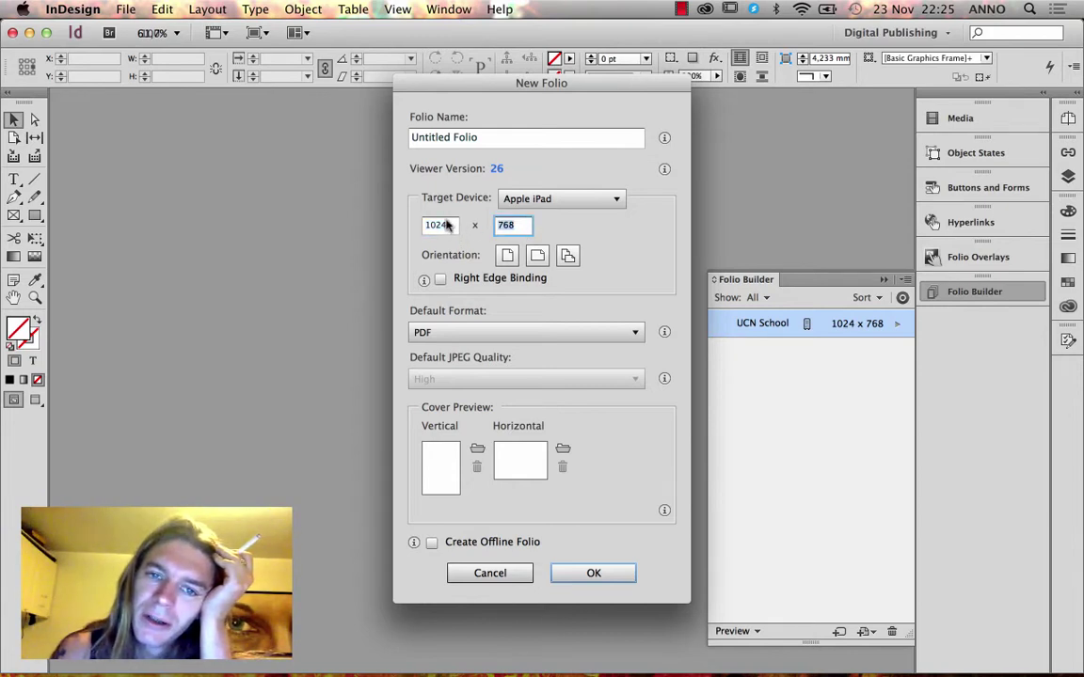
{"action": "left_click", "coordinate": [426, 225]}
{"action": "left_click", "coordinate": [517, 228]}
{"action": "left_click", "coordinate": [445, 225]}
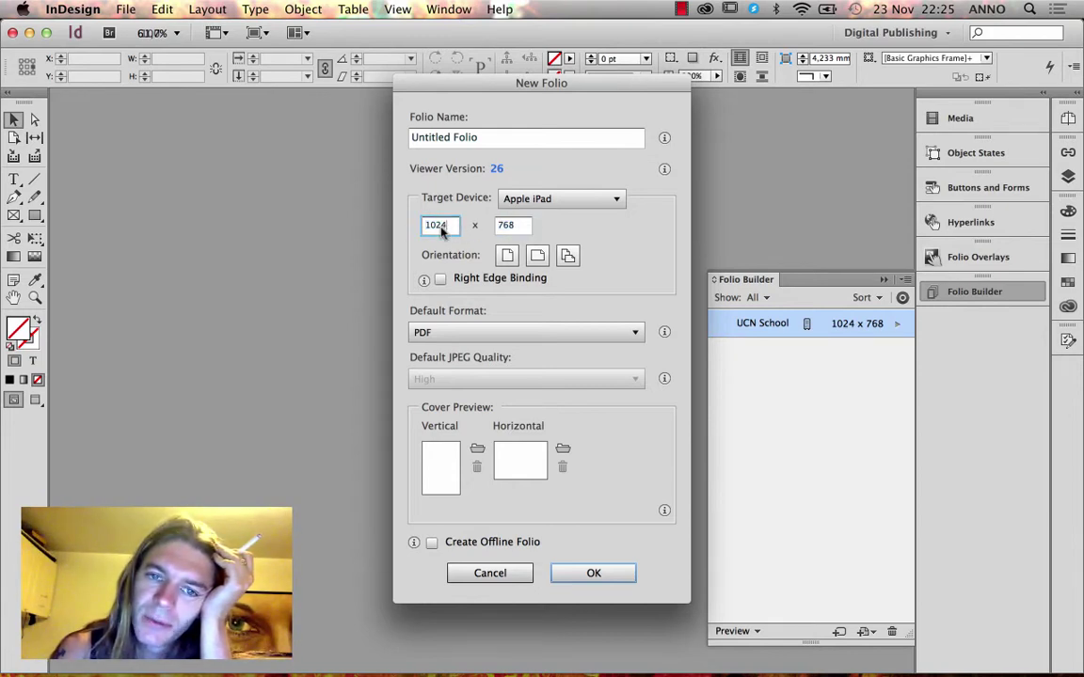
{"action": "left_click", "coordinate": [504, 226]}
{"action": "key", "text": "shift+Tab"}
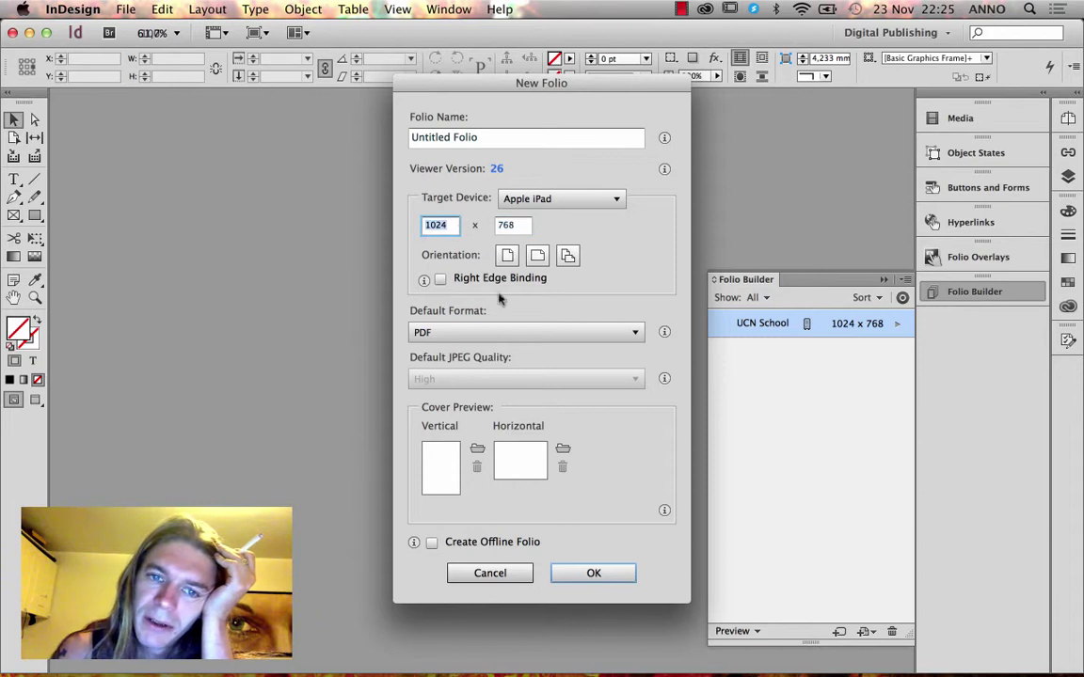
{"action": "left_click", "coordinate": [497, 579]}
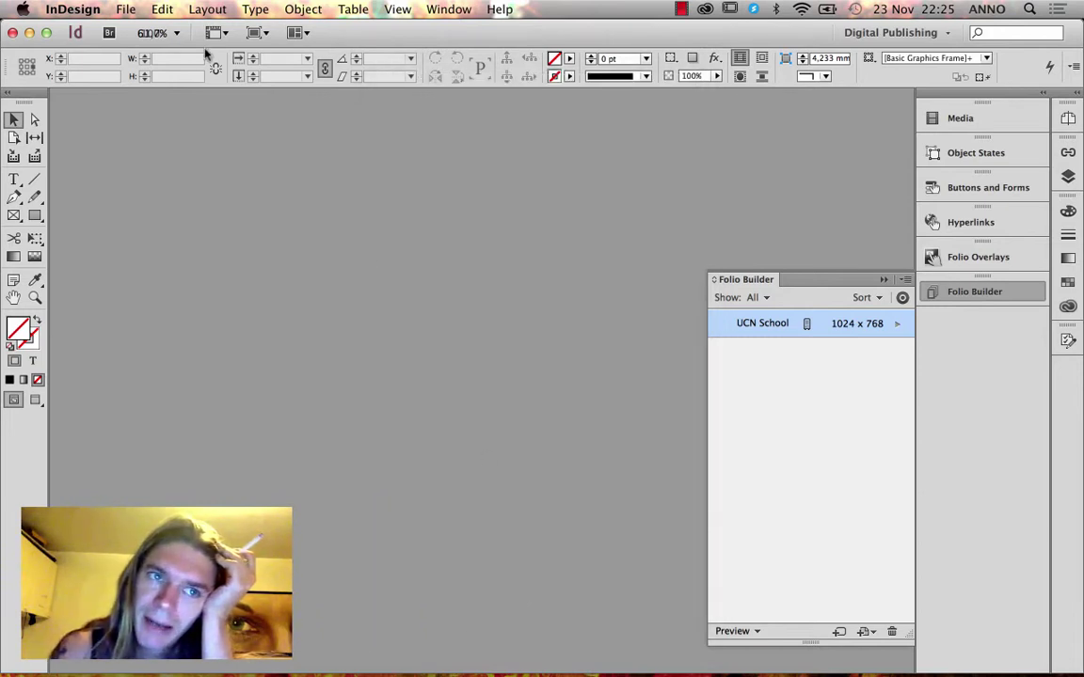
Check the dimensions and orientation options offered for a new folio, and close the settings without creating one.
{"action": "left_click", "coordinate": [904, 281]}
{"action": "left_click", "coordinate": [868, 294]}
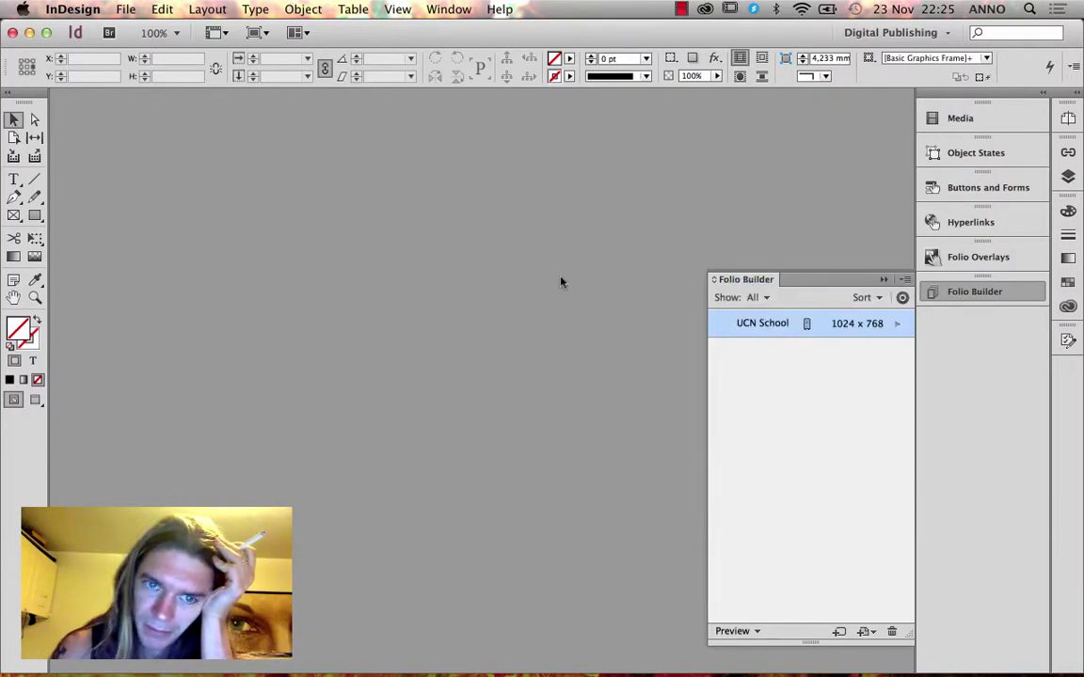
{"action": "double_click", "coordinate": [433, 227]}
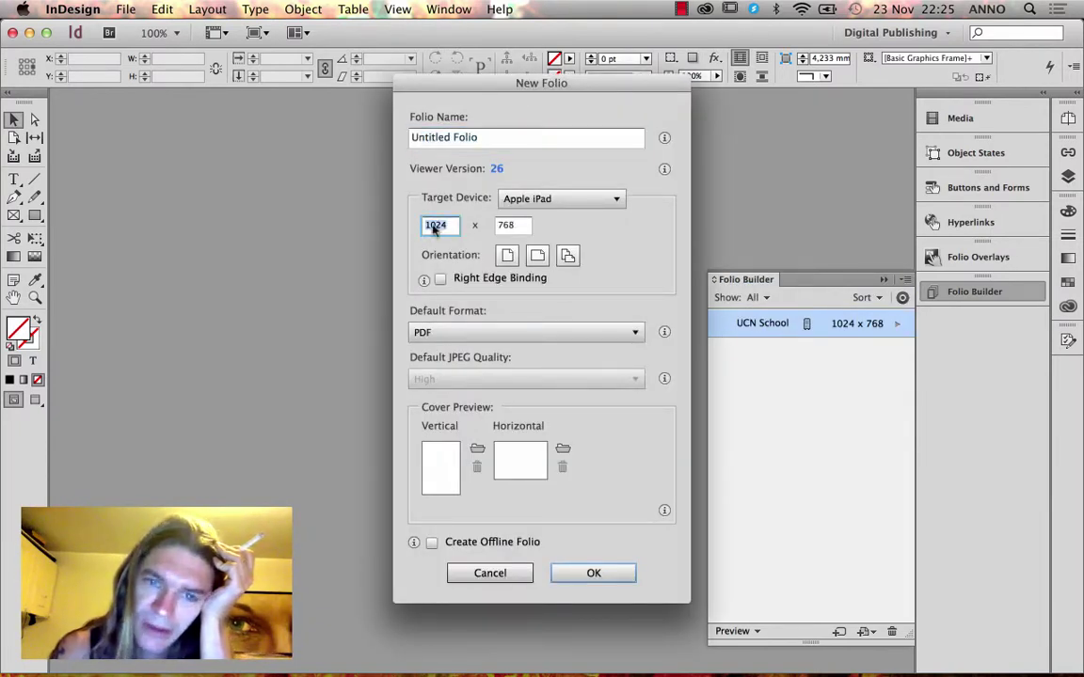
{"action": "double_click", "coordinate": [513, 226]}
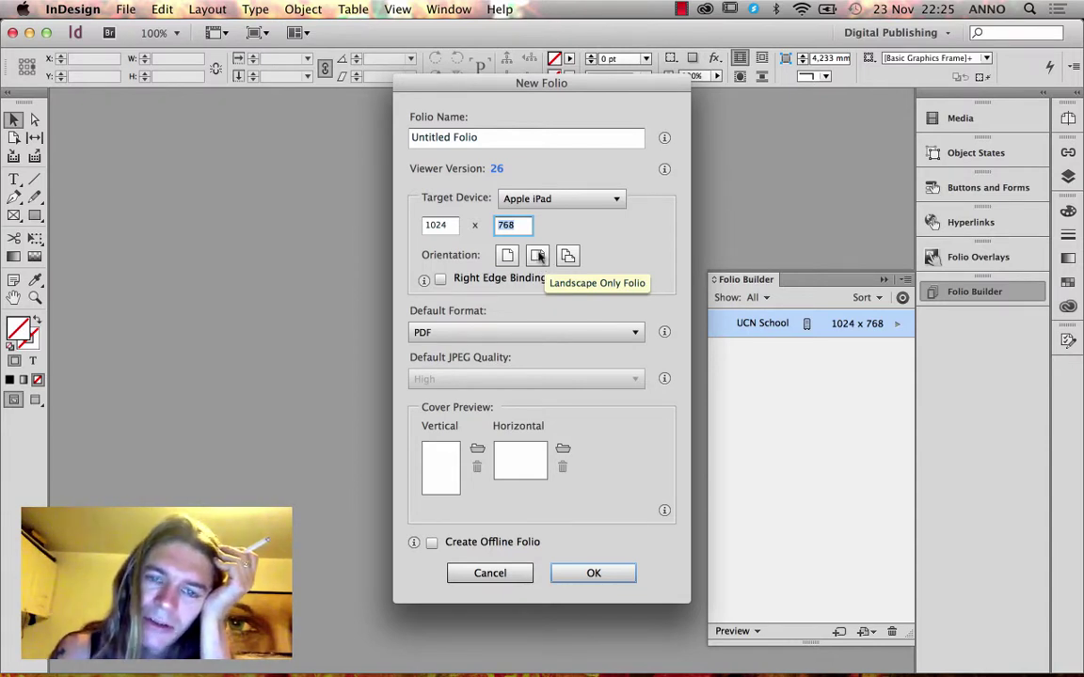
{"action": "left_click", "coordinate": [484, 573]}
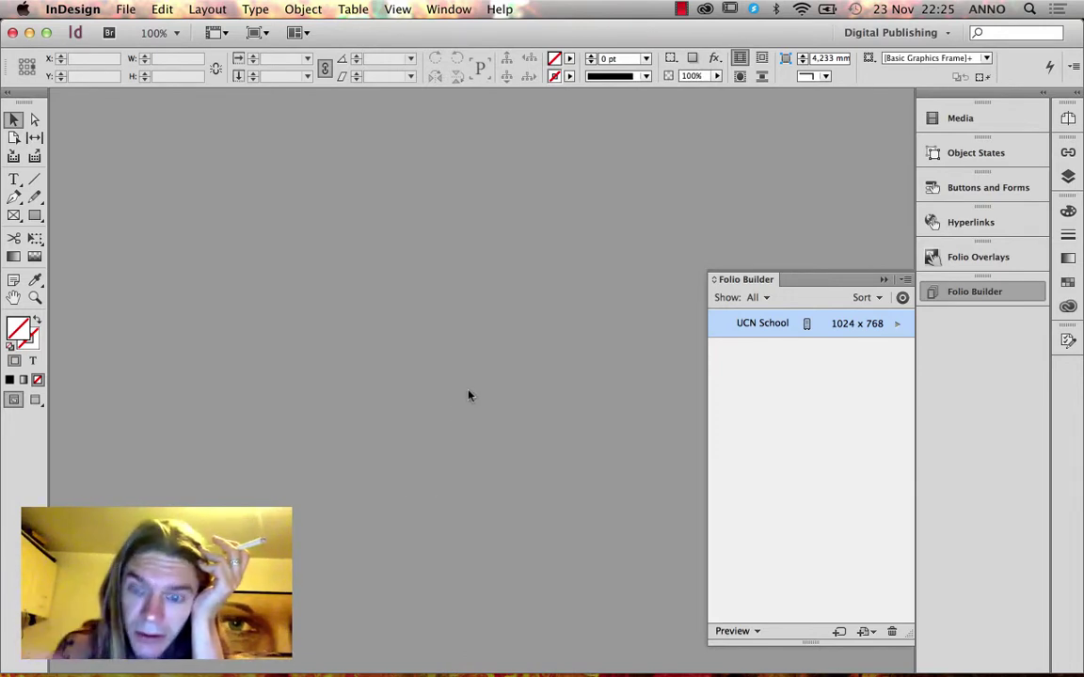
Try a new document setup with Digital Publishing intent and the saved digital publishing preset, check its page size, and cancel it.
{"action": "left_click", "coordinate": [136, 8]}
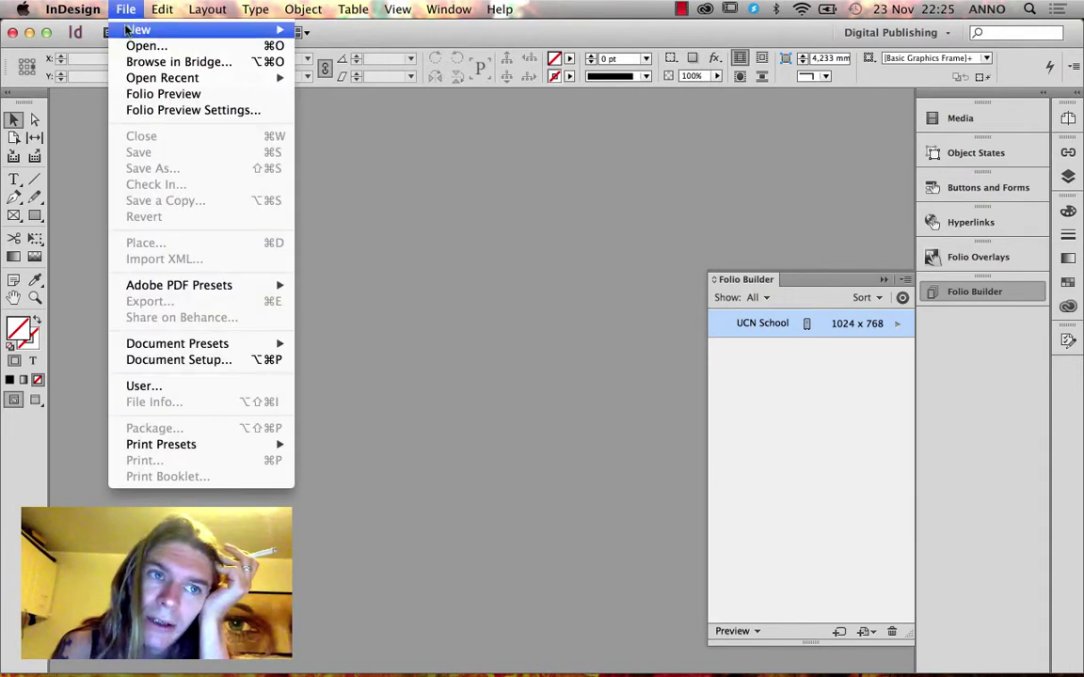
{"action": "mouse_move", "coordinate": [116, 29]}
{"action": "left_click", "coordinate": [348, 34]}
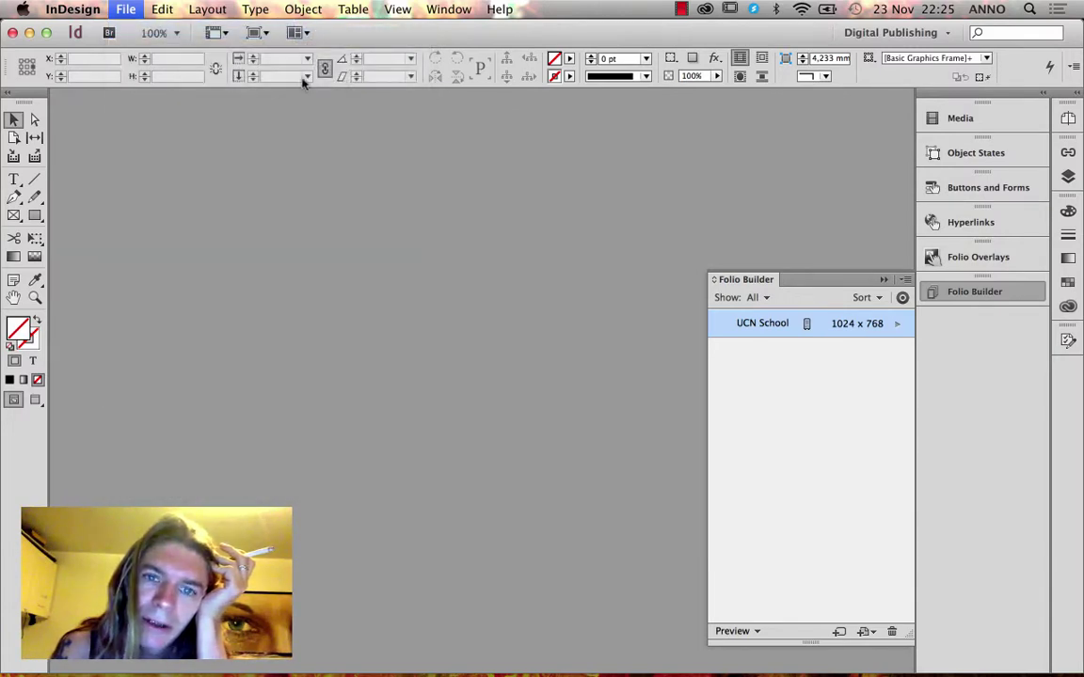
{"action": "left_click", "coordinate": [381, 187]}
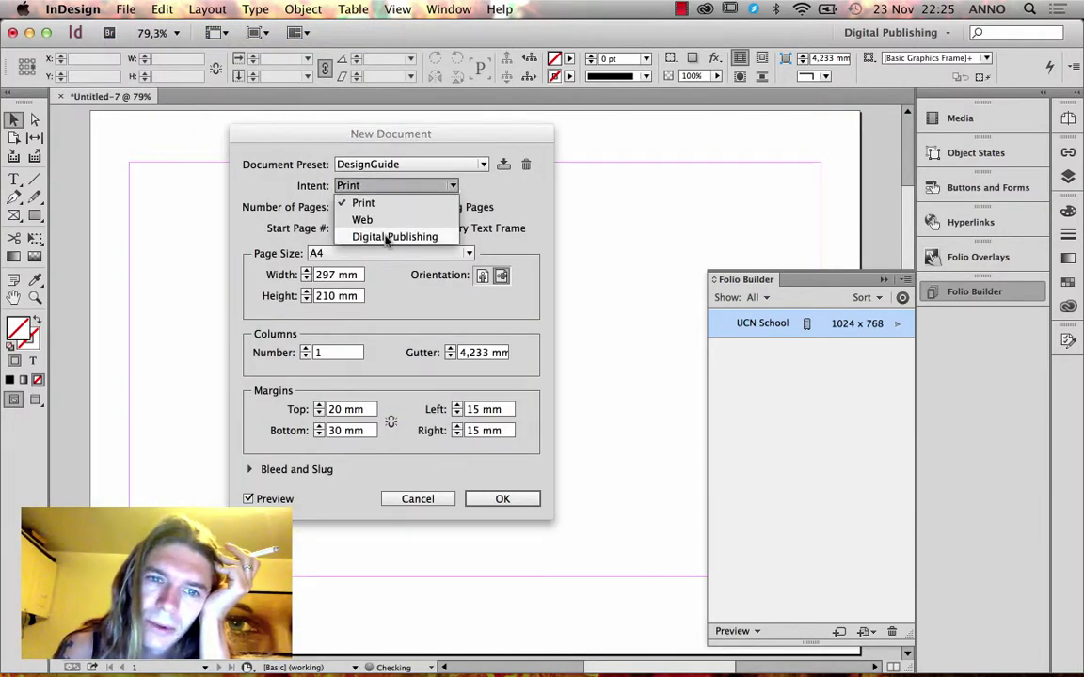
{"action": "left_click", "coordinate": [382, 237]}
{"action": "left_click", "coordinate": [396, 166]}
{"action": "left_click", "coordinate": [419, 406]}
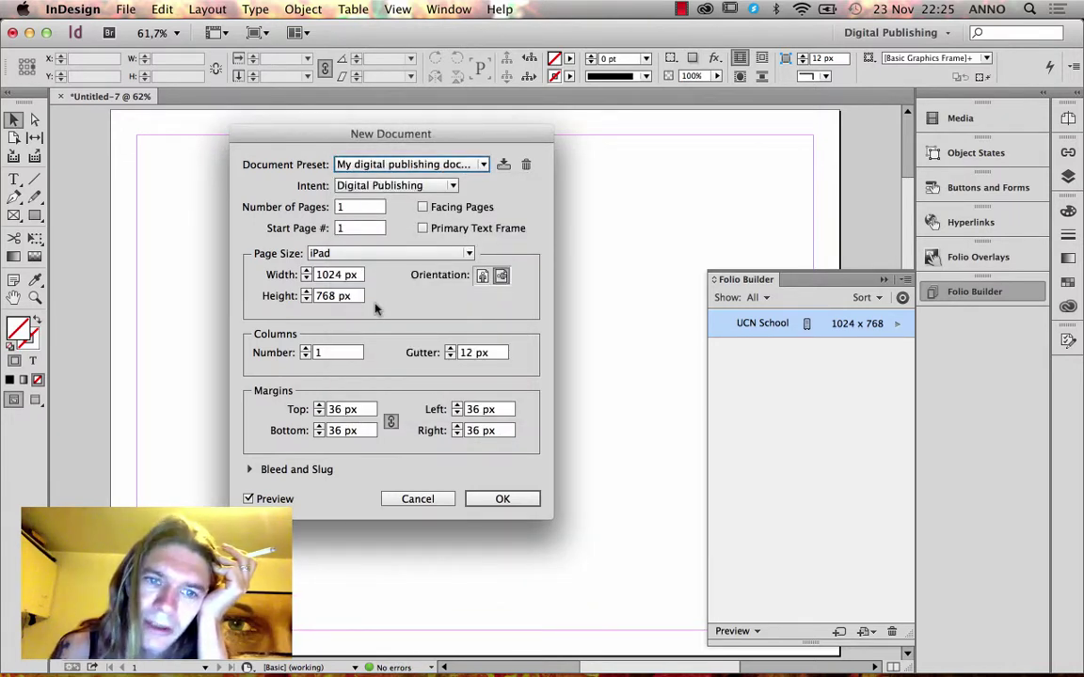
{"action": "double_click", "coordinate": [343, 275]}
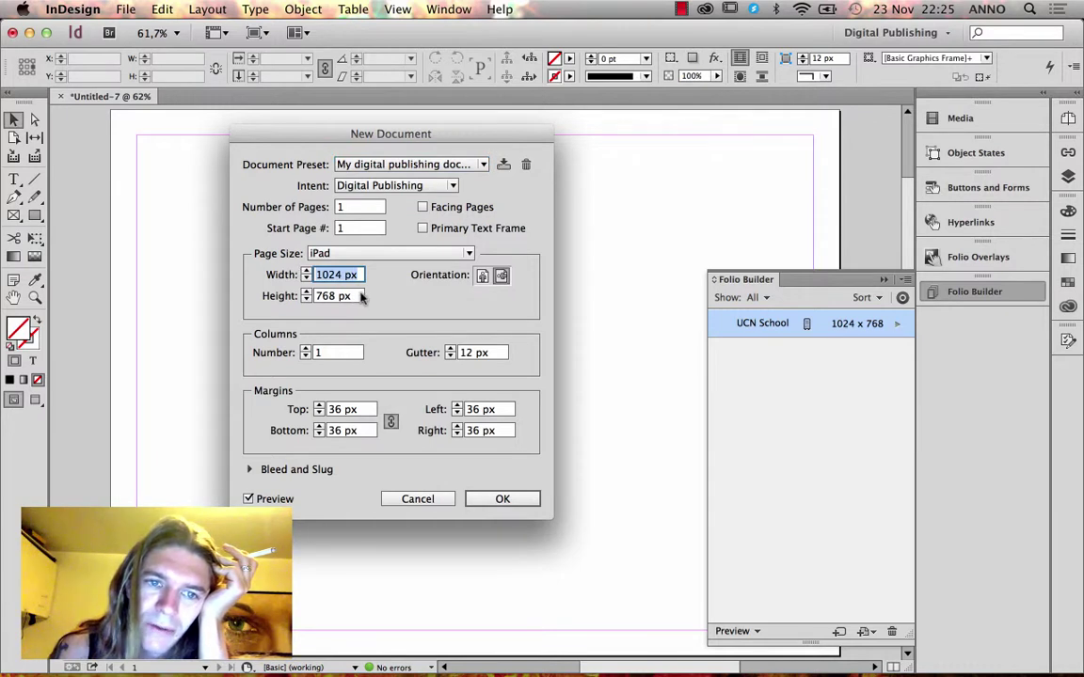
{"action": "key", "text": "Tab"}
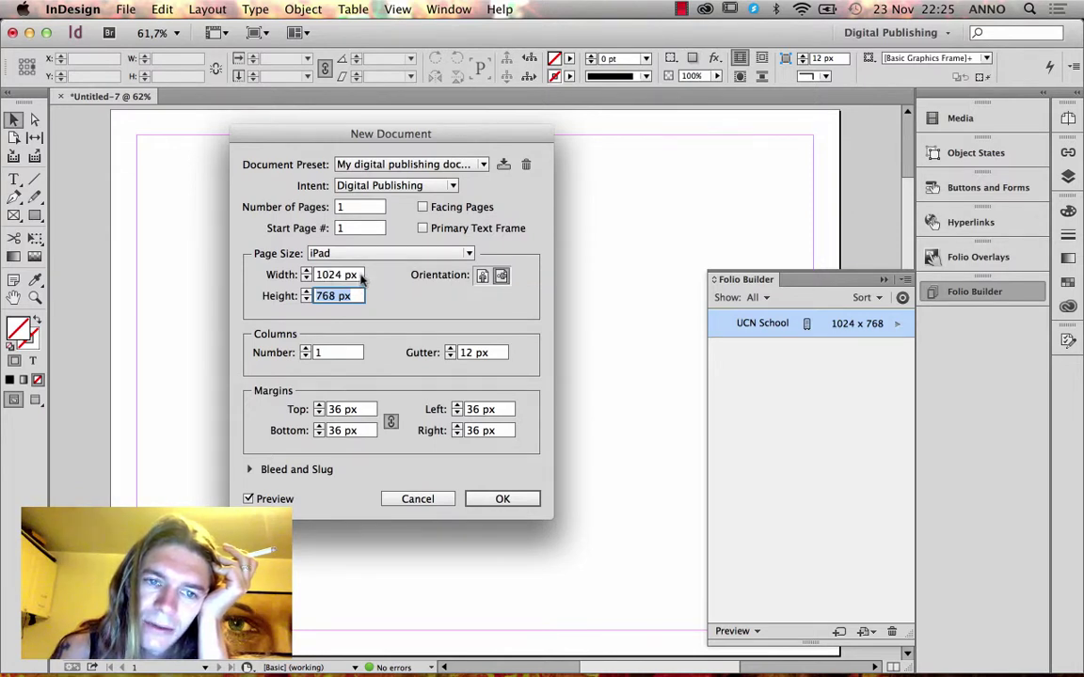
{"action": "key", "text": "shift+Tab"}
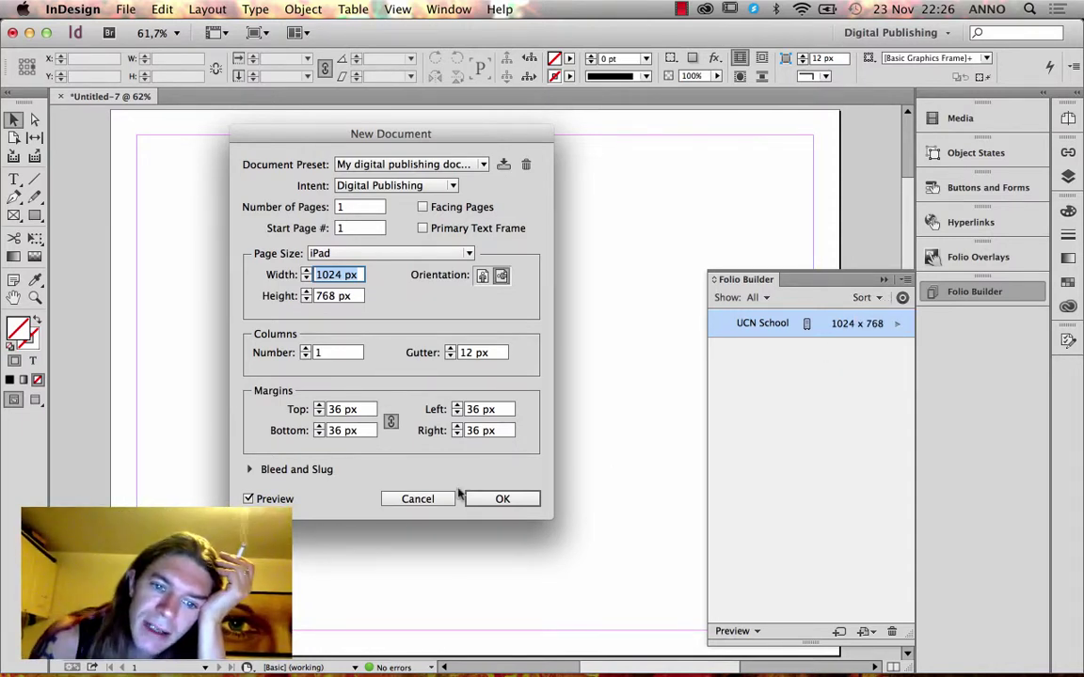
{"action": "key", "text": "Escape"}
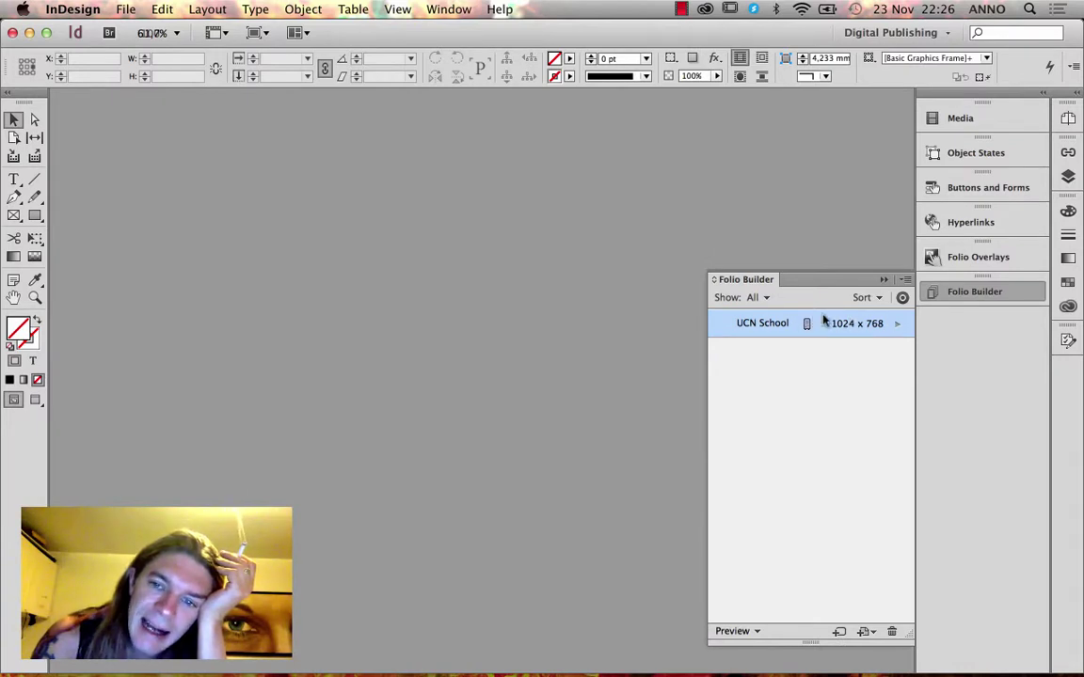
In the UCN School folio, start an article import set to Import Multiple Articles and browse for its source folder.
{"action": "left_click", "coordinate": [895, 325]}
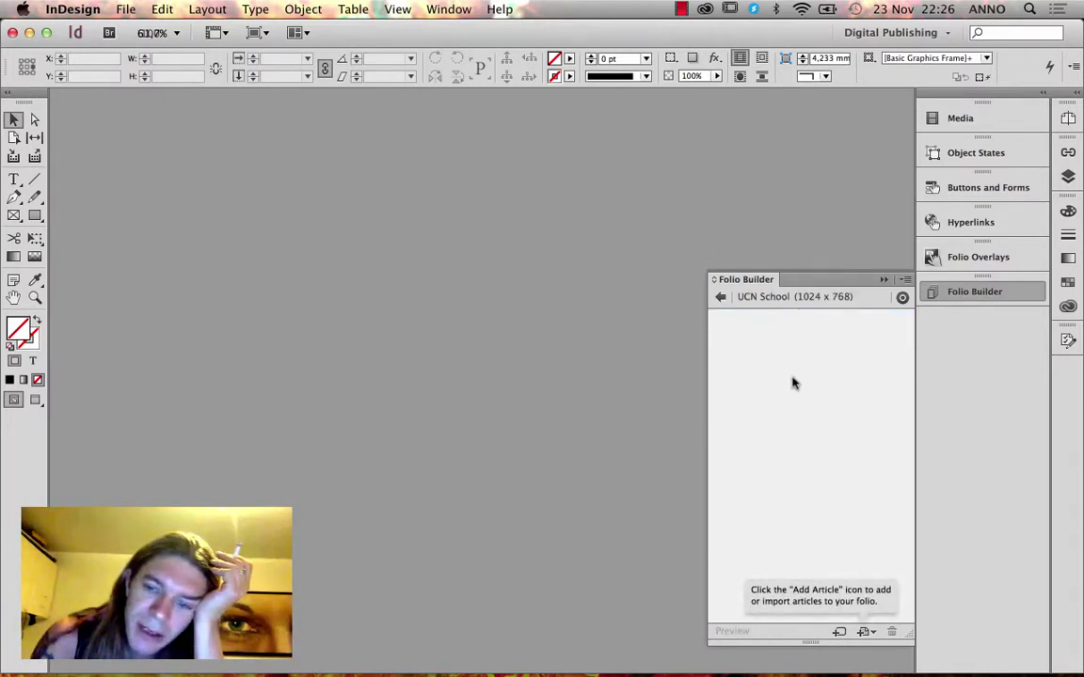
{"action": "left_click", "coordinate": [905, 281]}
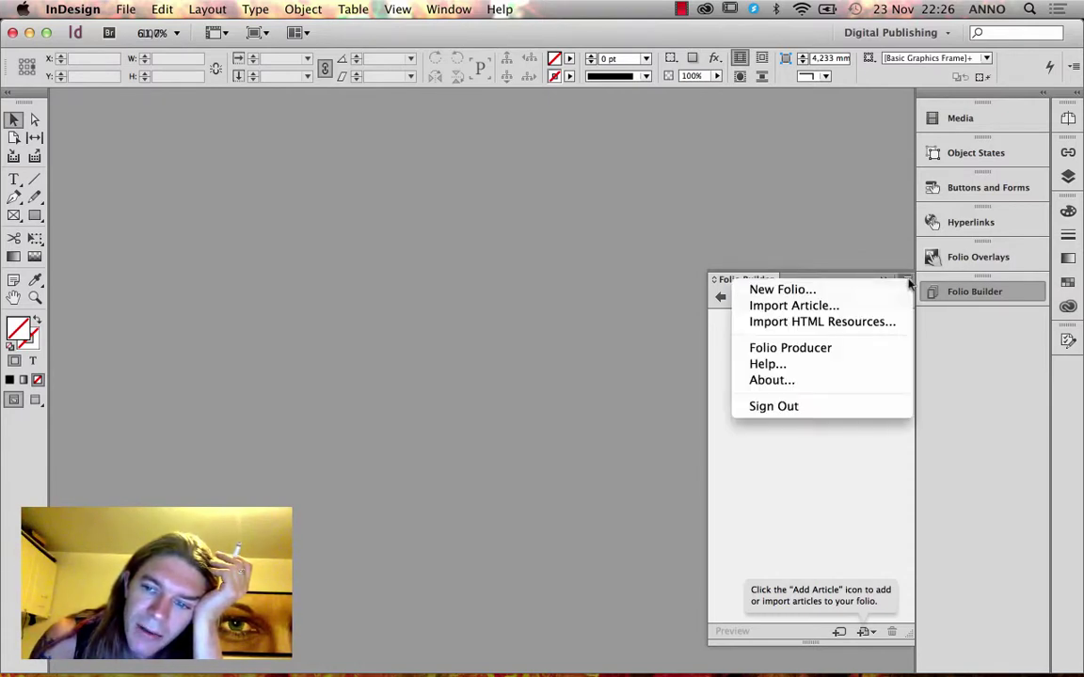
{"action": "left_click", "coordinate": [808, 308]}
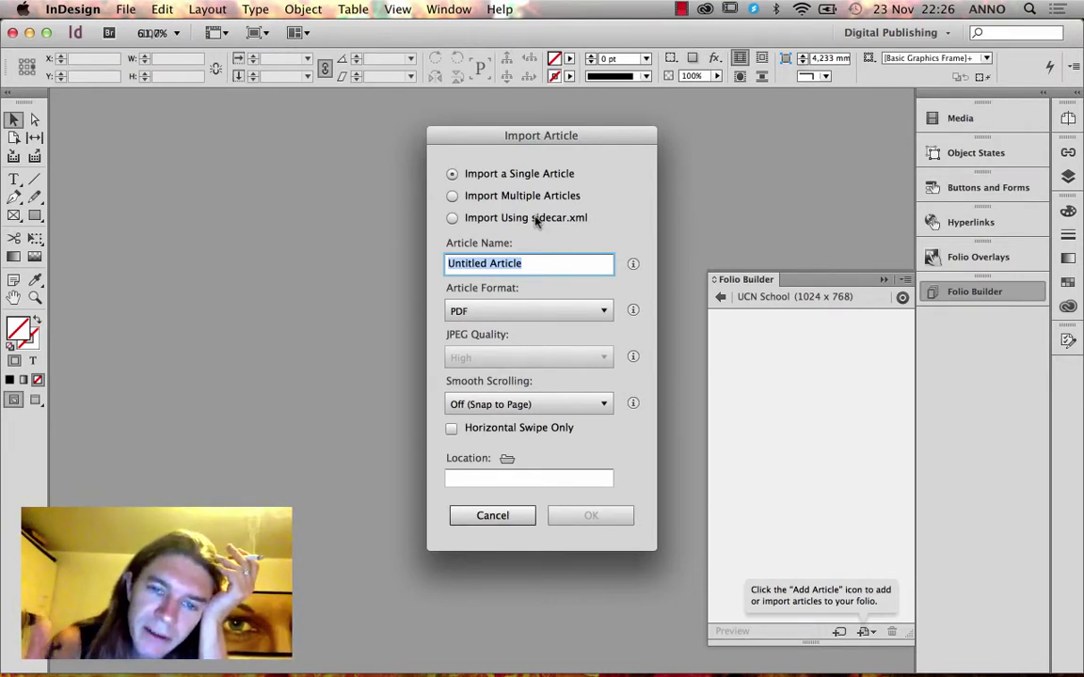
{"action": "left_click", "coordinate": [452, 197]}
{"action": "left_click", "coordinate": [453, 197]}
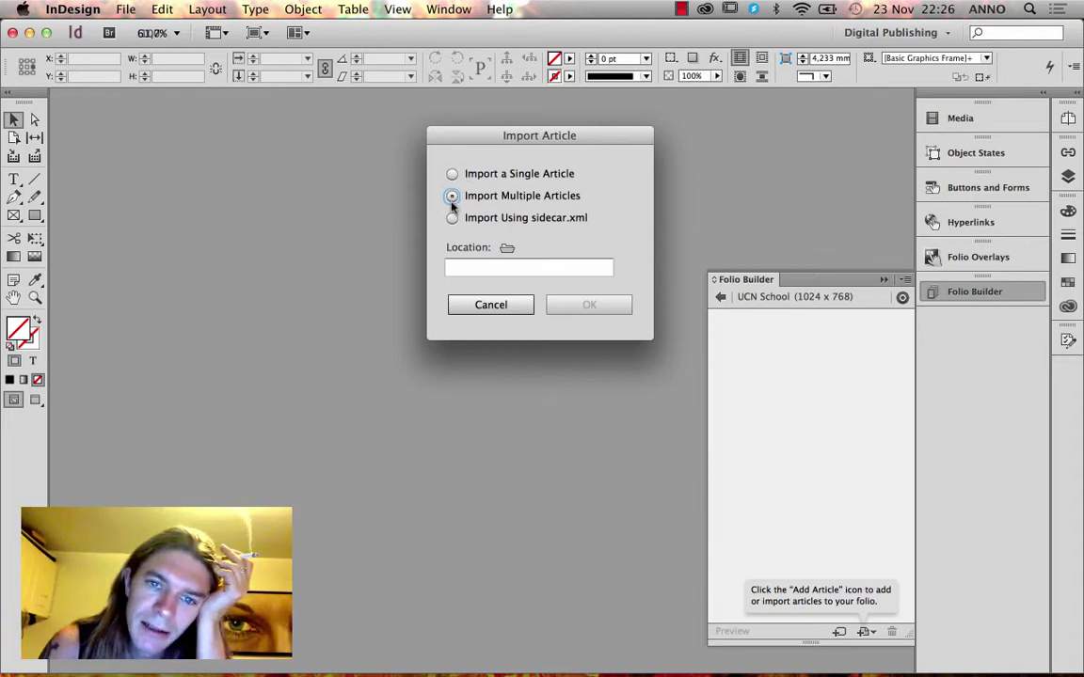
{"action": "left_click", "coordinate": [507, 250]}
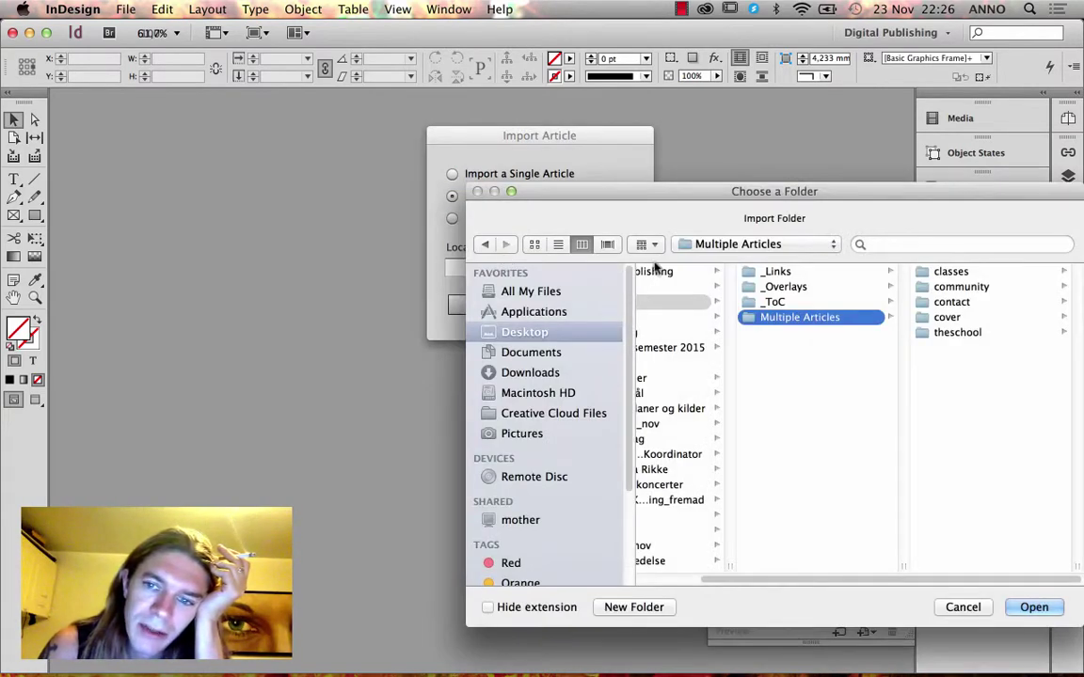
{"action": "left_click_drag", "start_coordinate": [670, 198], "coordinate": [467, 185]}
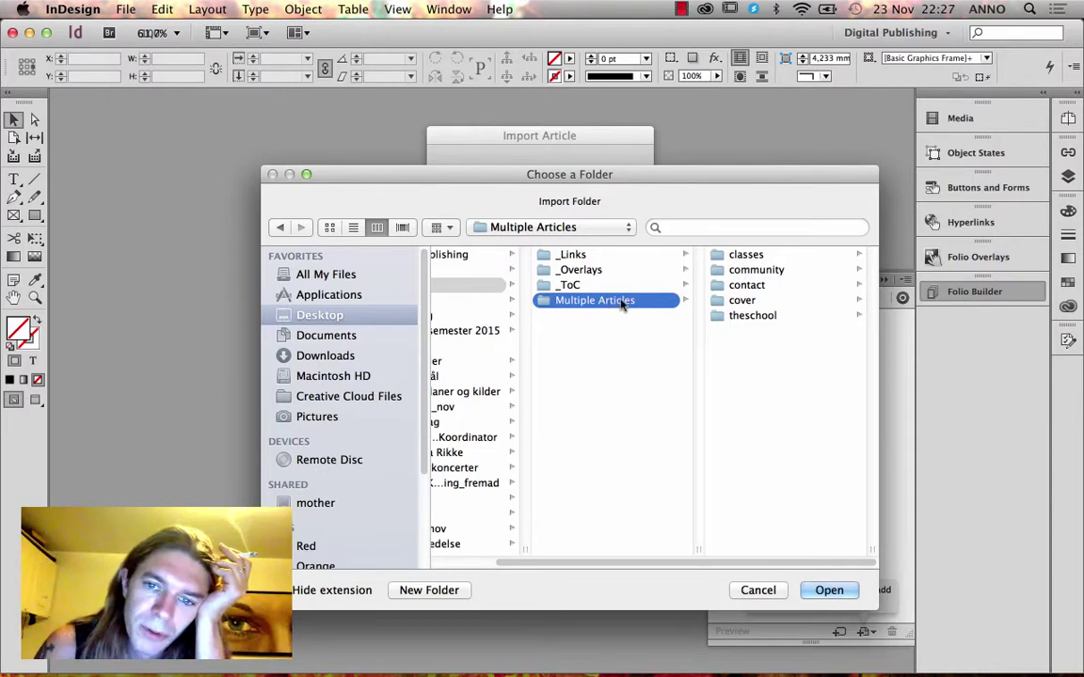
{"action": "left_click_drag", "start_coordinate": [699, 179], "coordinate": [647, 317]}
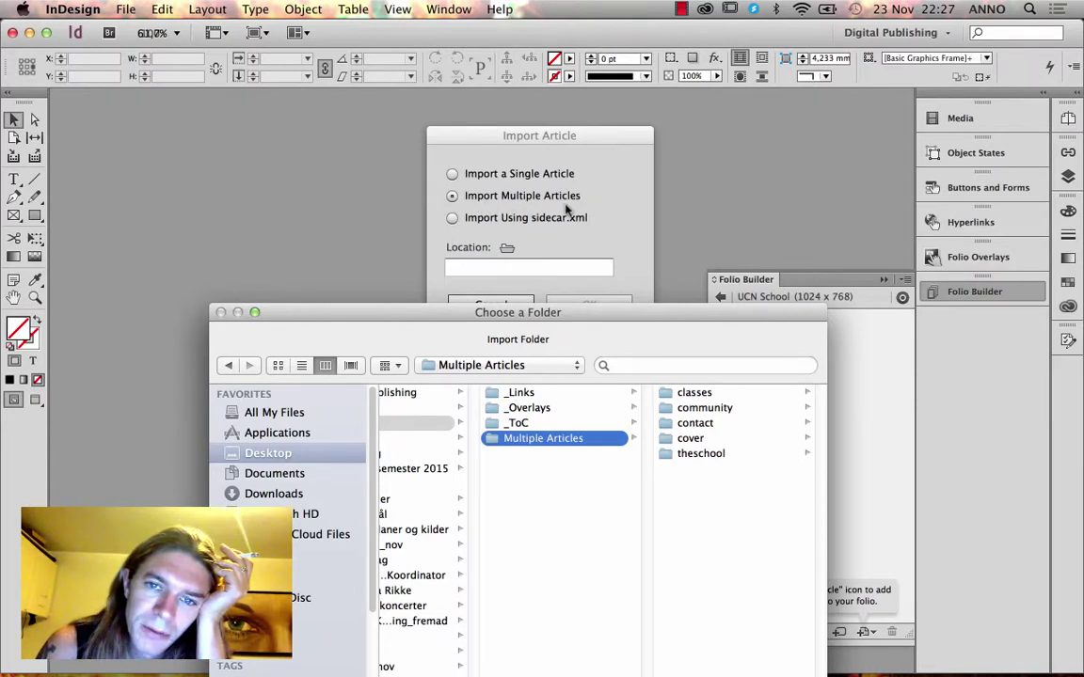
{"action": "left_click_drag", "start_coordinate": [567, 304], "coordinate": [587, 156]}
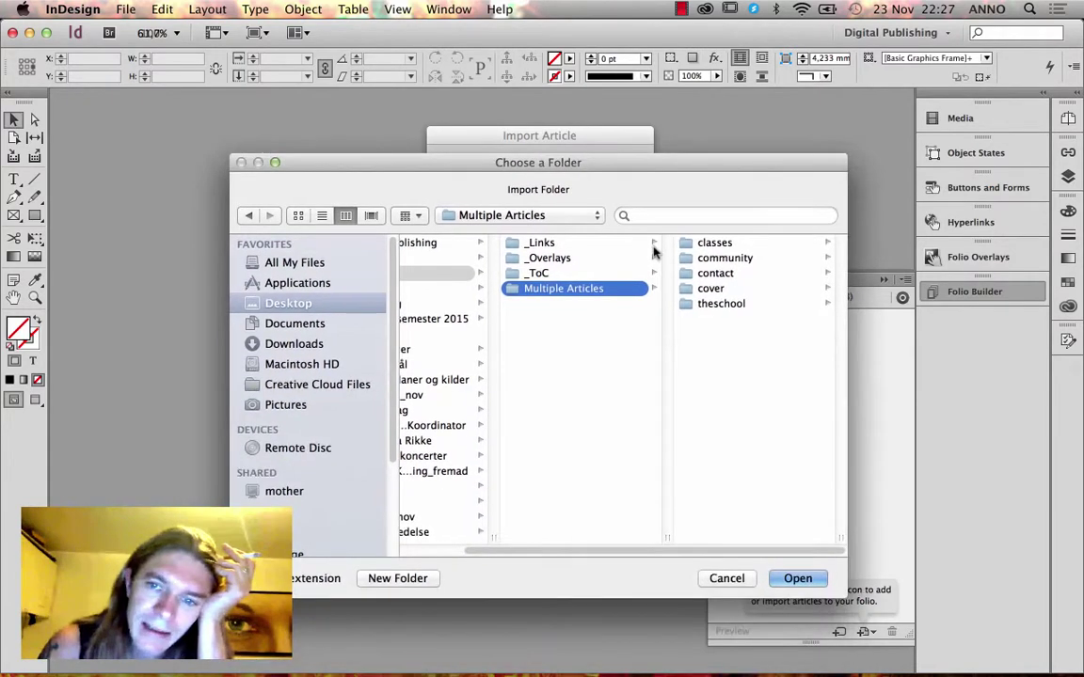
Examine the contents of the classes, community, contact, cover and theschool article folders, including the Links folder inside classes.
{"action": "left_click", "coordinate": [716, 245]}
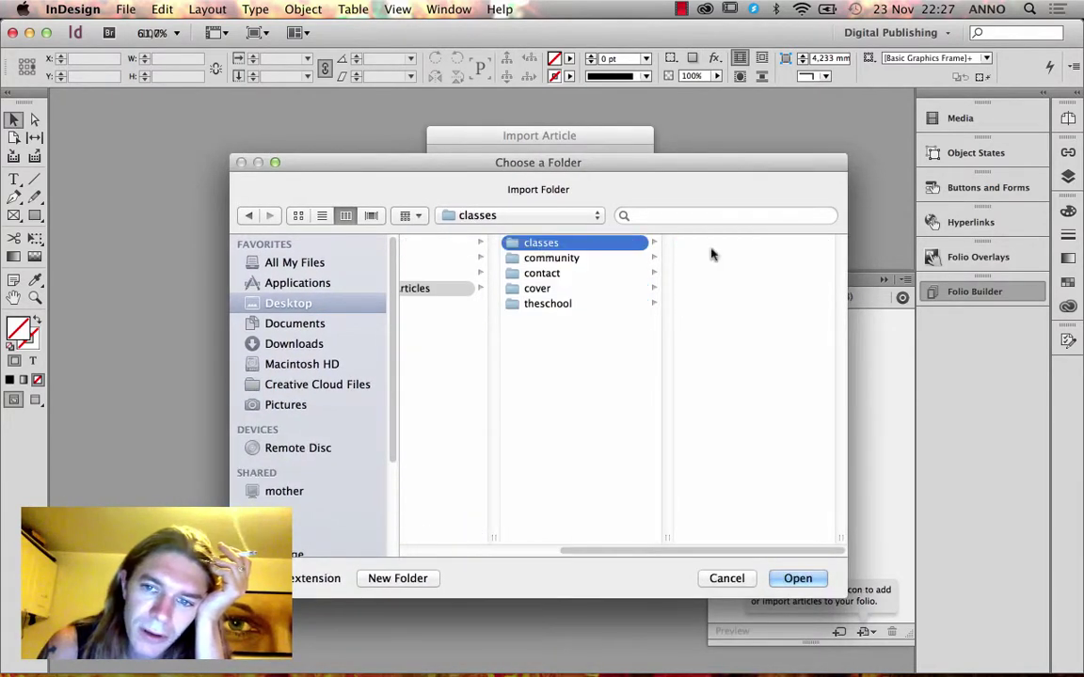
{"action": "left_click", "coordinate": [559, 258]}
{"action": "left_click", "coordinate": [556, 273]}
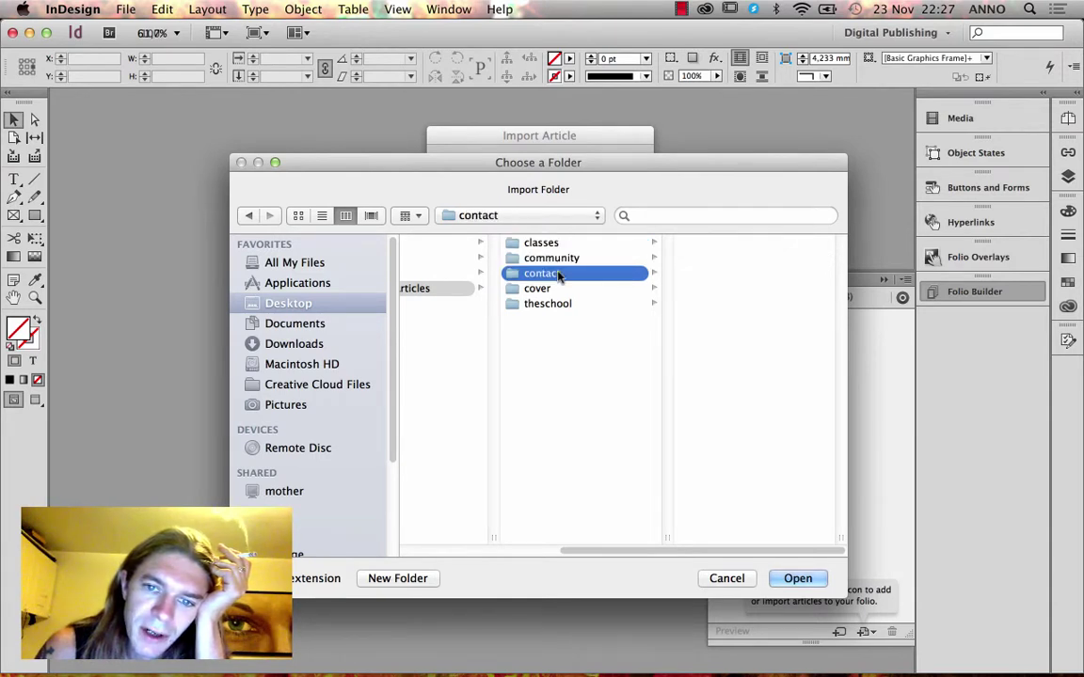
{"action": "left_click", "coordinate": [556, 289]}
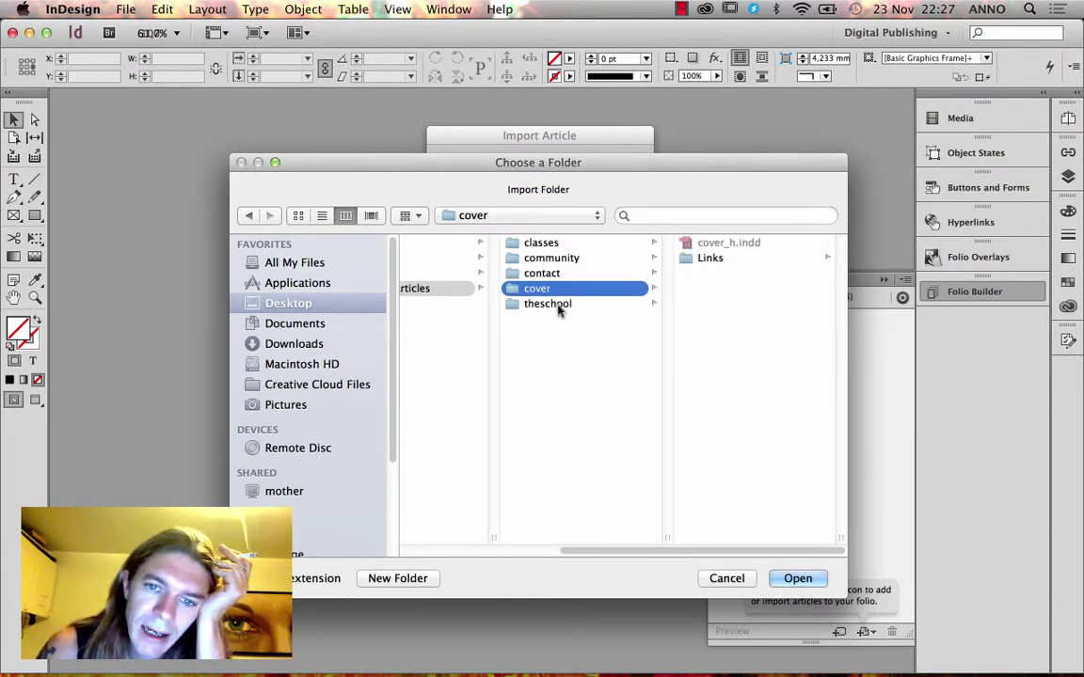
{"action": "left_click", "coordinate": [558, 310]}
{"action": "left_click", "coordinate": [561, 244]}
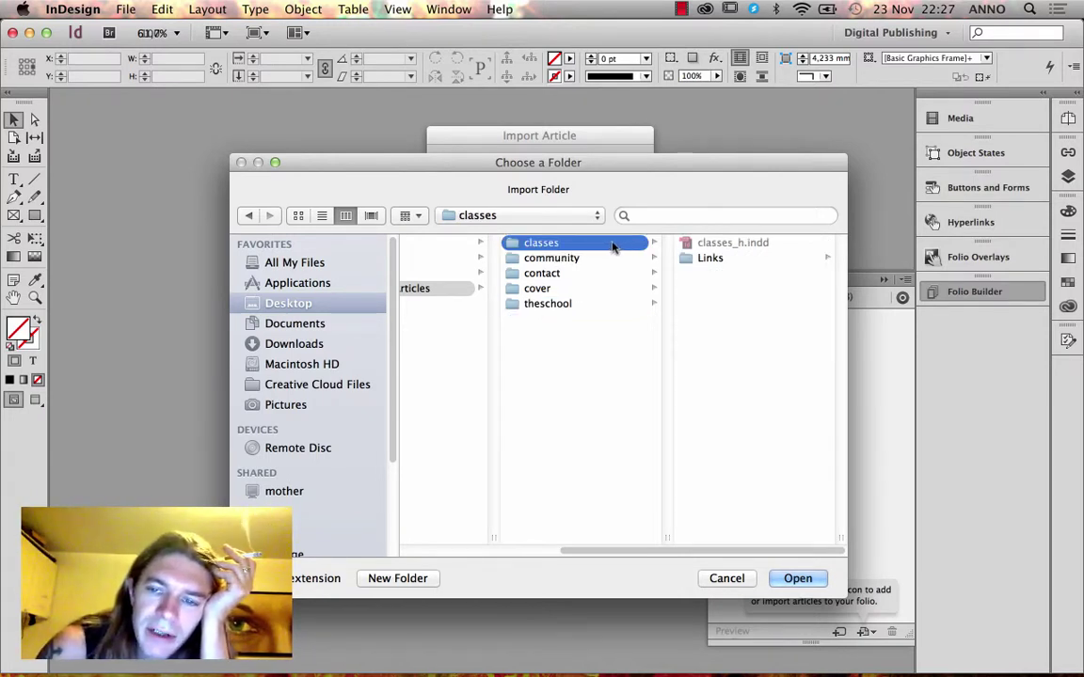
{"action": "left_click", "coordinate": [713, 259]}
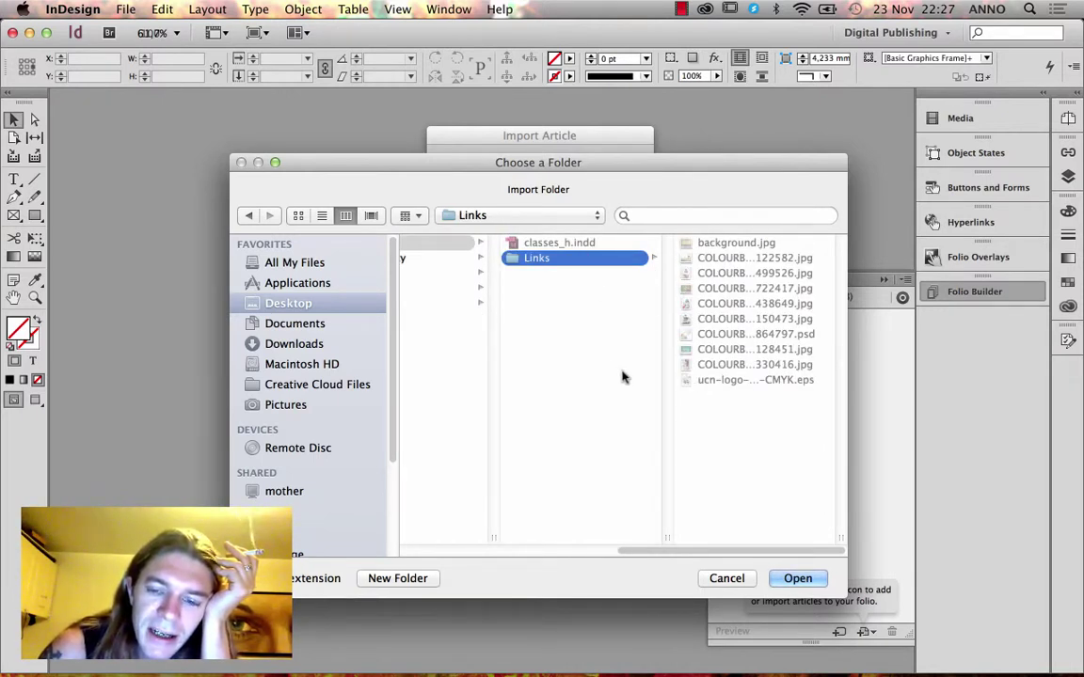
{"action": "left_click_drag", "start_coordinate": [639, 556], "coordinate": [565, 557]}
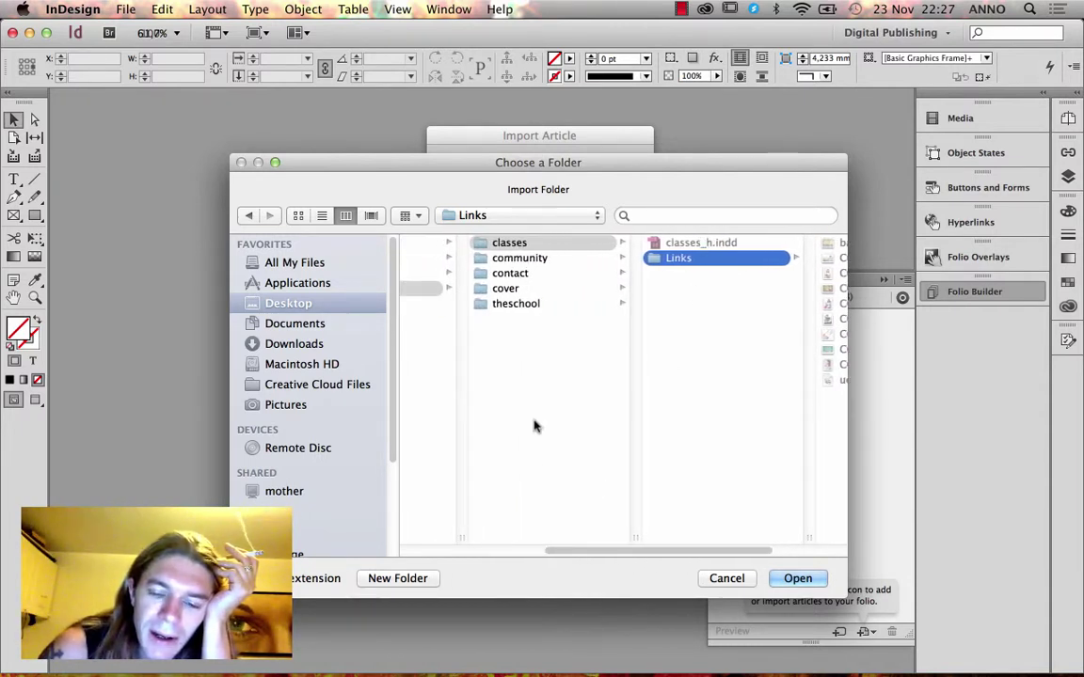
{"action": "left_click", "coordinate": [488, 241]}
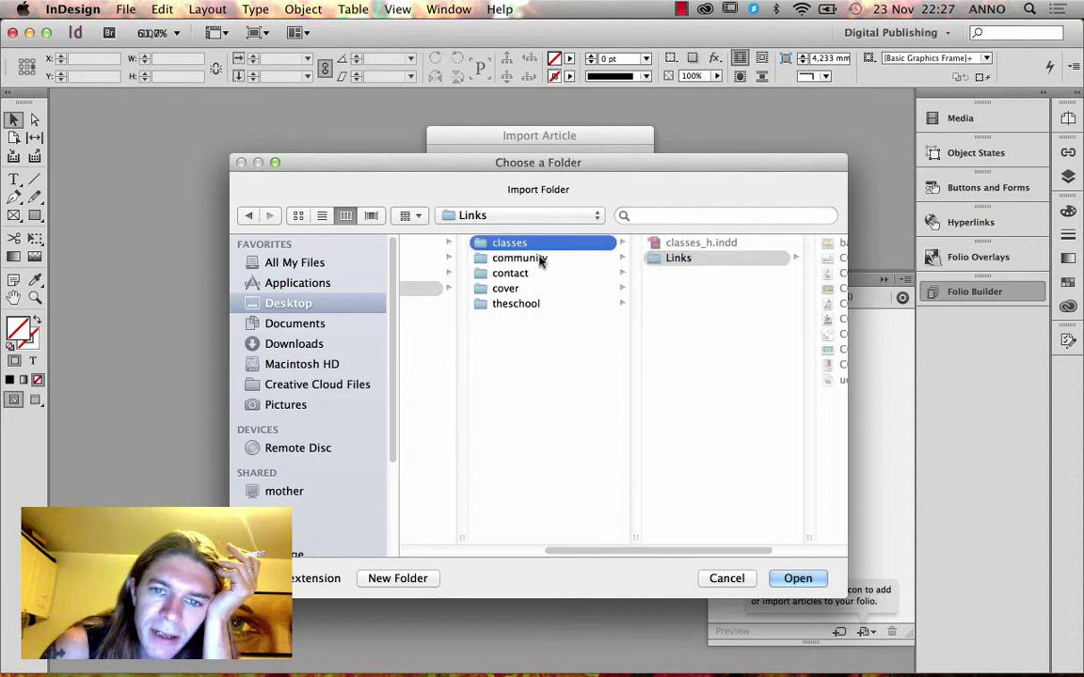
{"action": "left_click", "coordinate": [541, 259]}
{"action": "left_click", "coordinate": [529, 274]}
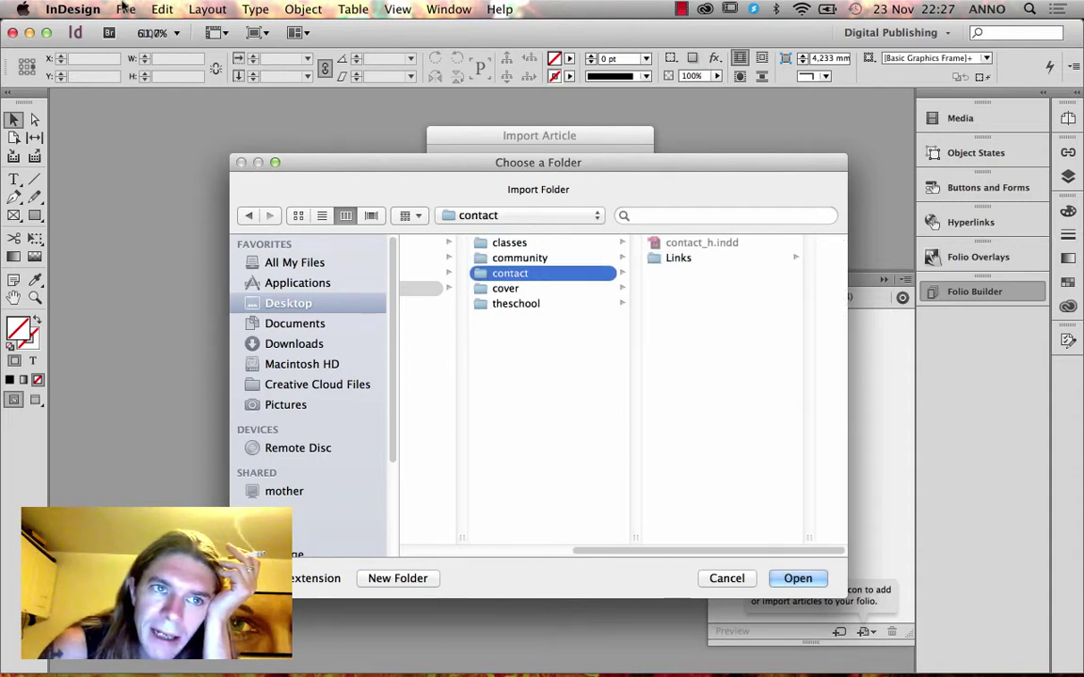
{"action": "left_click", "coordinate": [125, 8]}
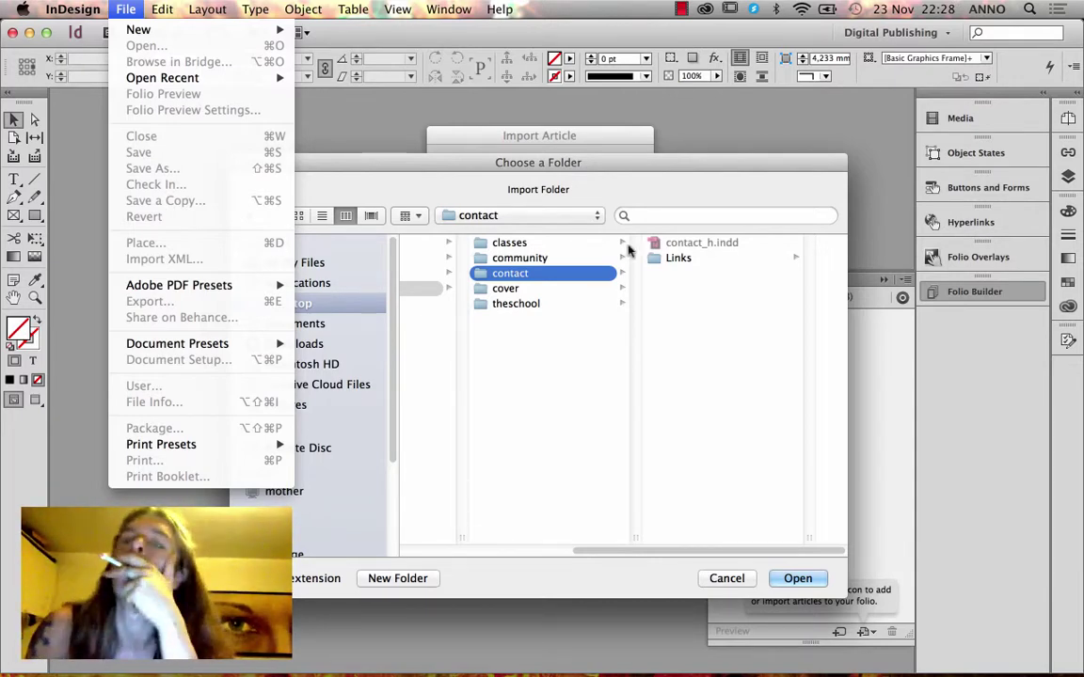
{"action": "left_click", "coordinate": [573, 246]}
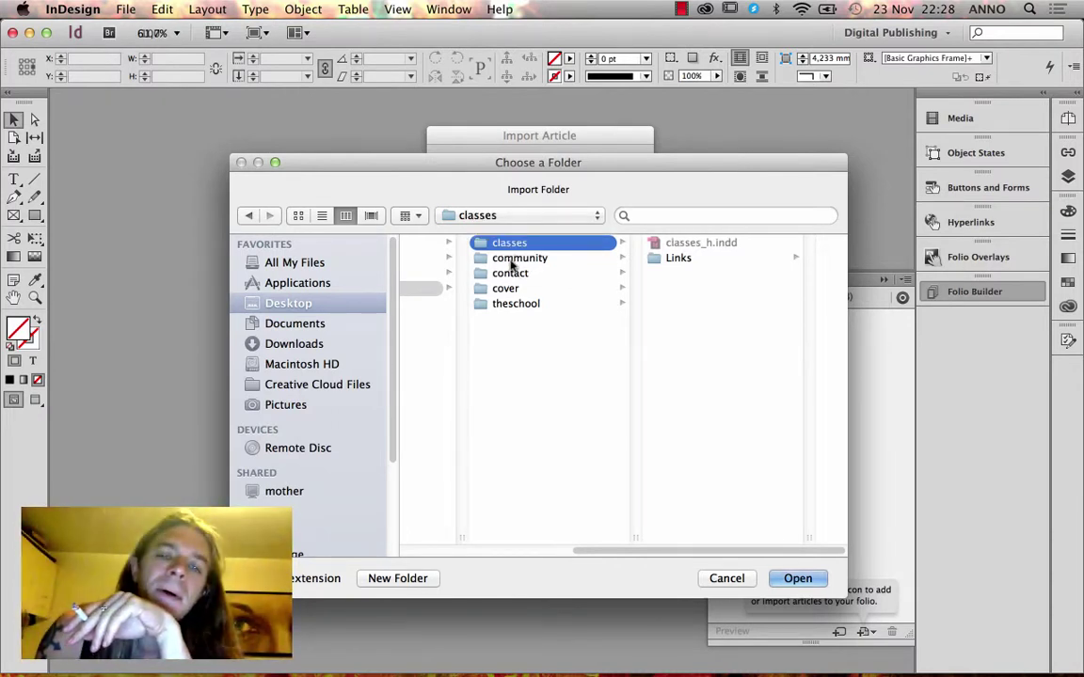
Choose the Multiple Articles folder as the location for the article import.
{"action": "left_click_drag", "start_coordinate": [631, 554], "coordinate": [542, 551]}
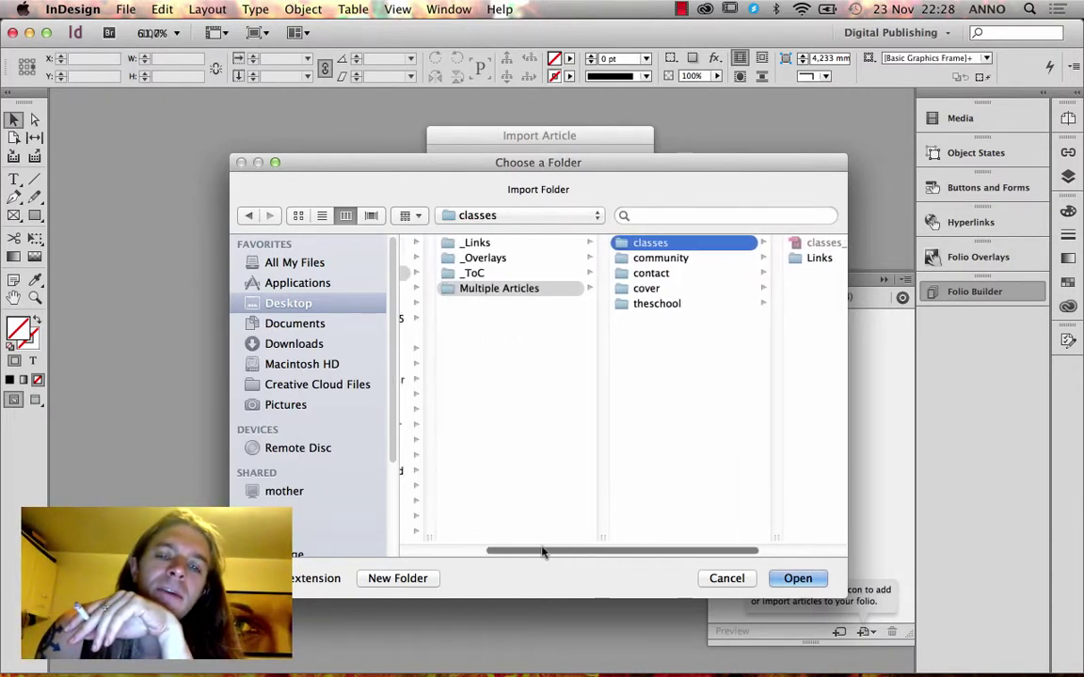
{"action": "left_click", "coordinate": [531, 290]}
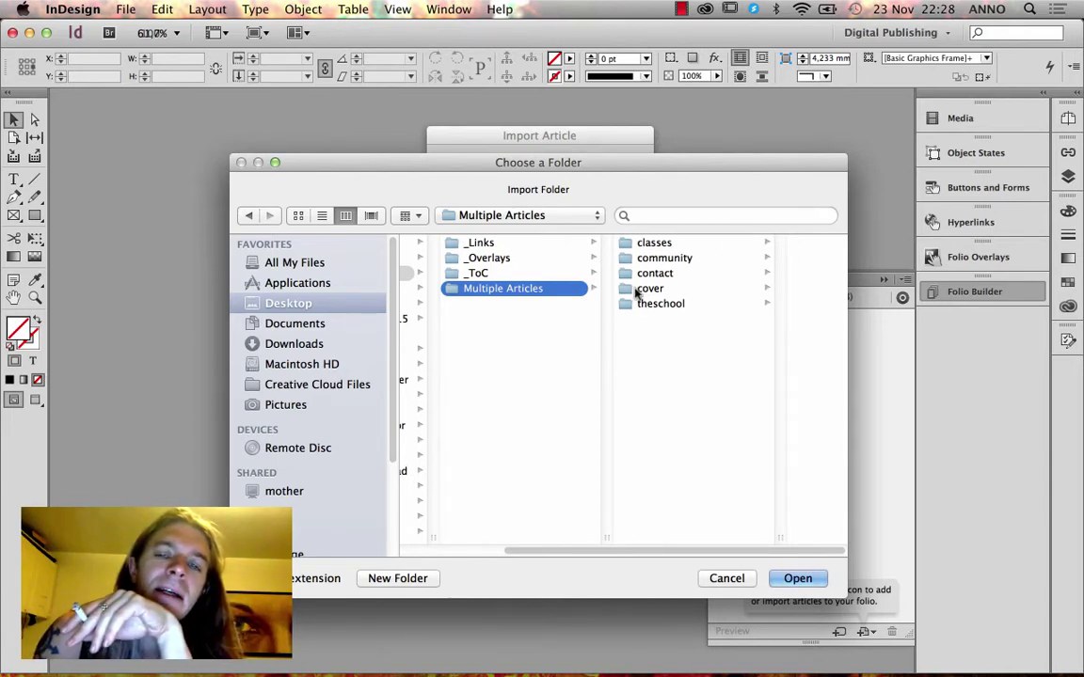
{"action": "left_click_drag", "start_coordinate": [632, 168], "coordinate": [463, 175]}
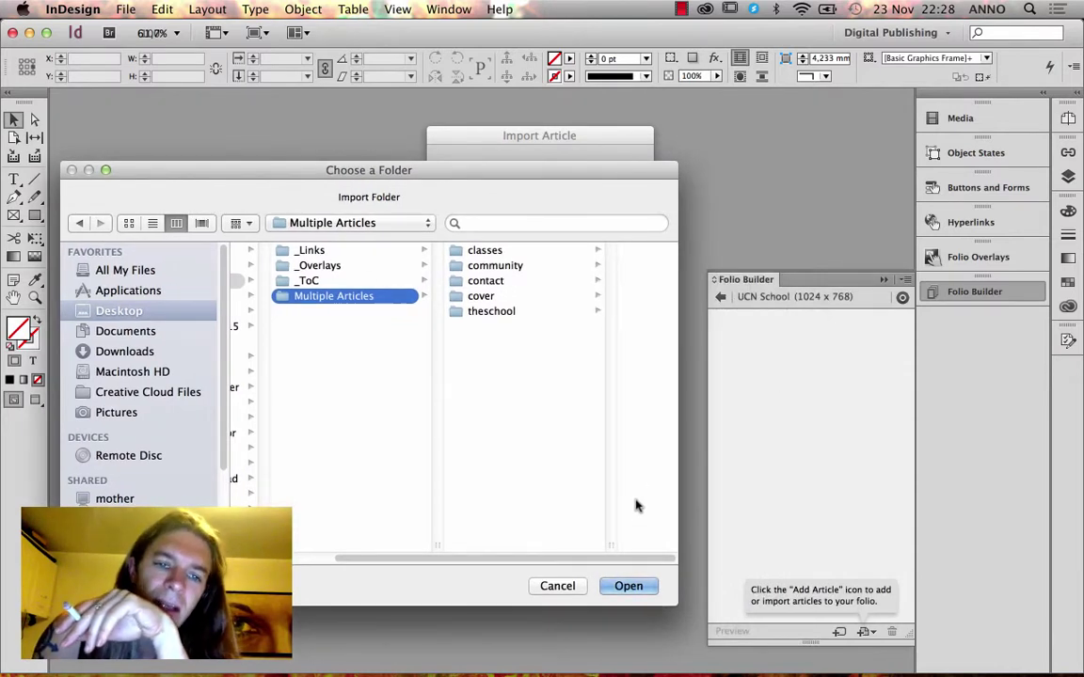
{"action": "left_click", "coordinate": [632, 587]}
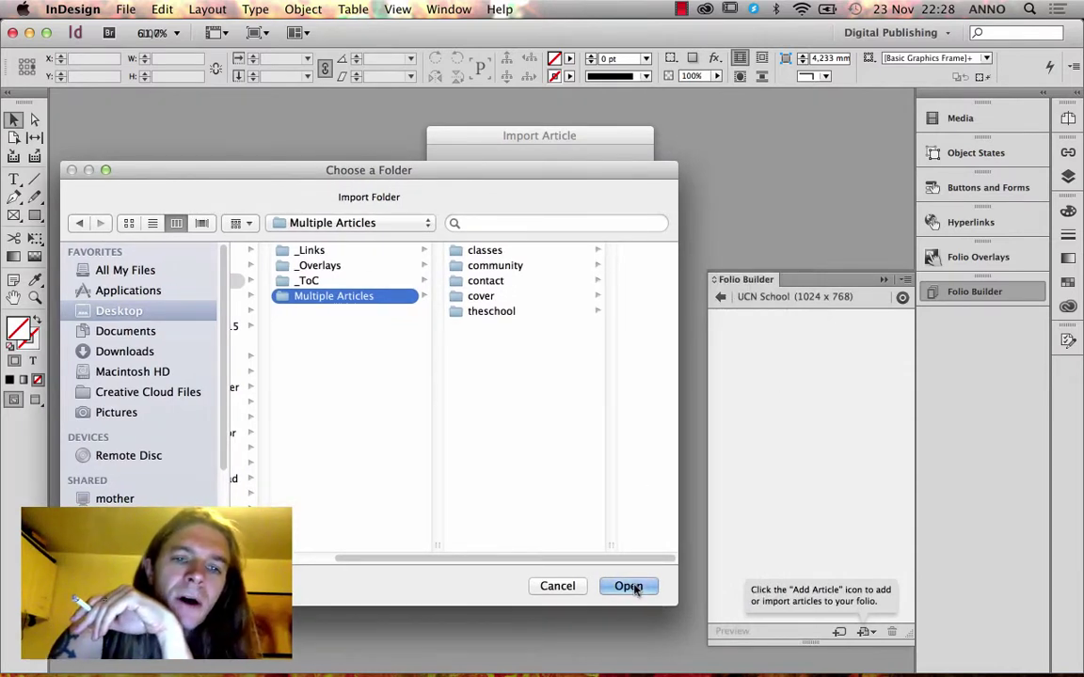
{"action": "left_click", "coordinate": [632, 586]}
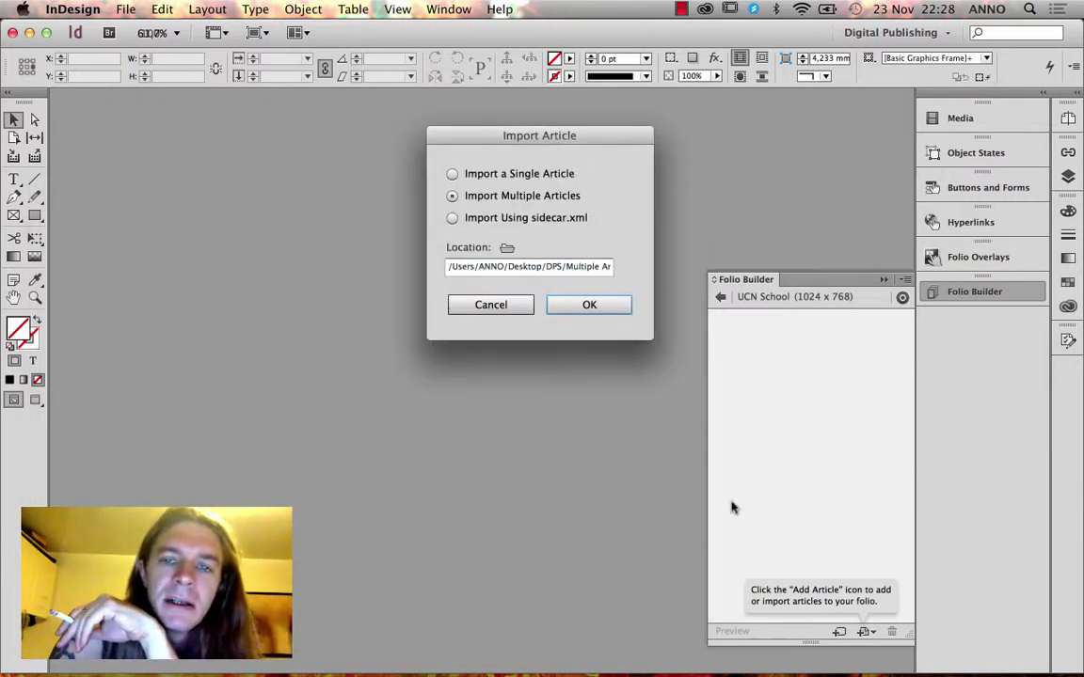
Run the import of the multiple articles and reorder them so cover comes first and theschool second.
{"action": "left_click", "coordinate": [589, 305]}
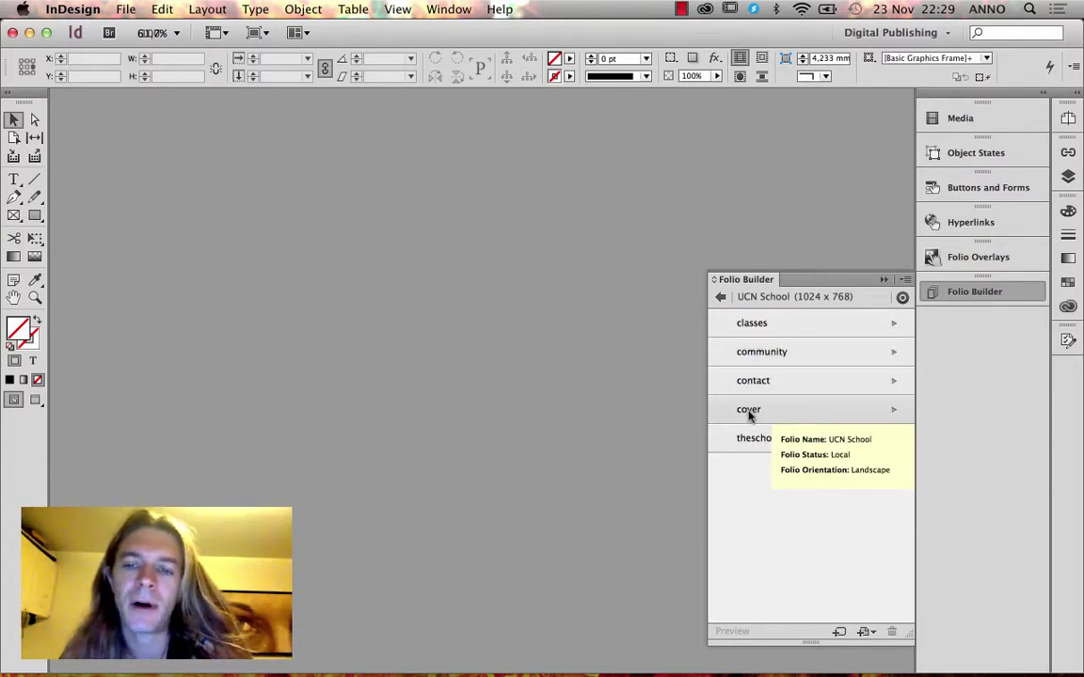
{"action": "left_click_drag", "start_coordinate": [749, 412], "coordinate": [753, 329]}
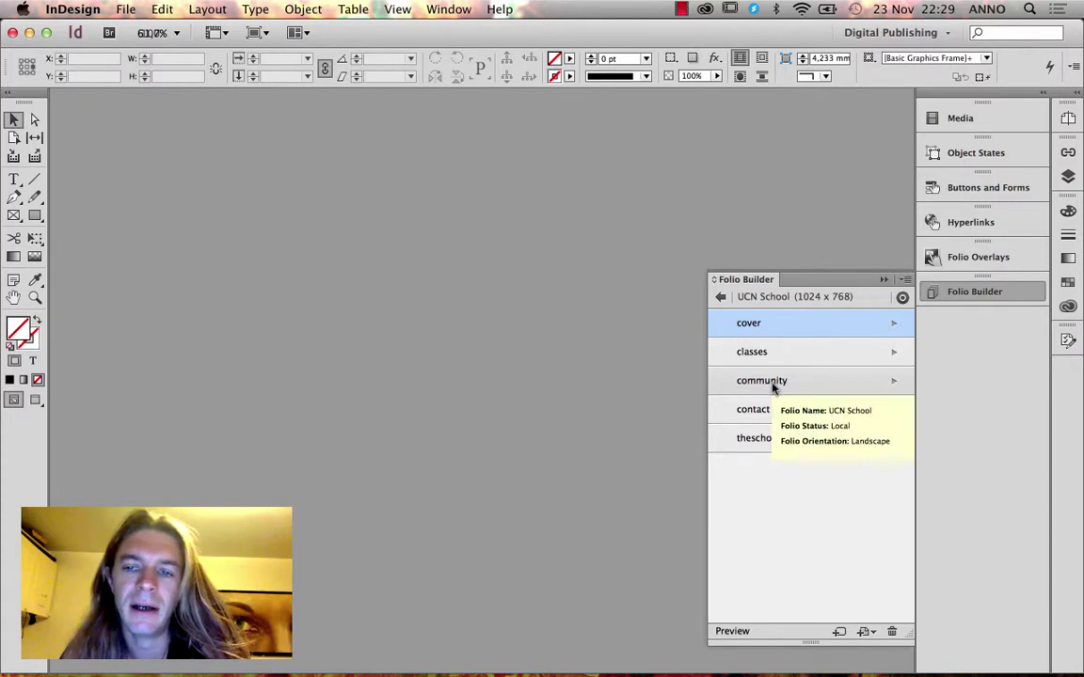
{"action": "left_click_drag", "start_coordinate": [767, 437], "coordinate": [767, 352]}
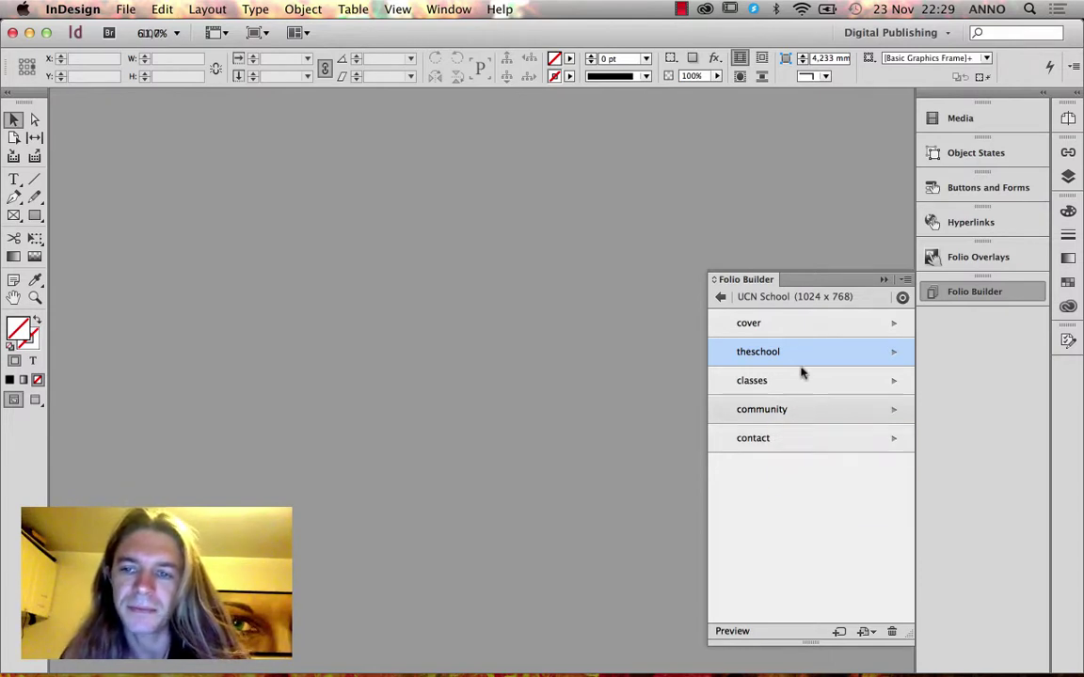
Examine the landscape layouts inside the cover and theschool articles and return to the article list.
{"action": "left_click", "coordinate": [775, 326]}
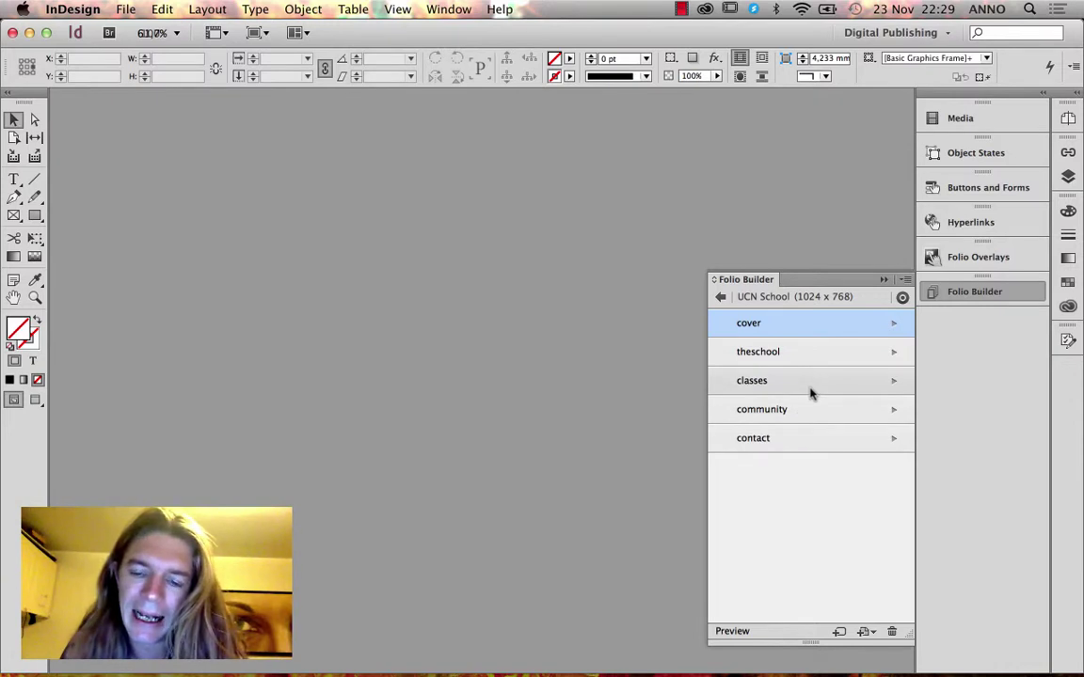
{"action": "left_click", "coordinate": [892, 323]}
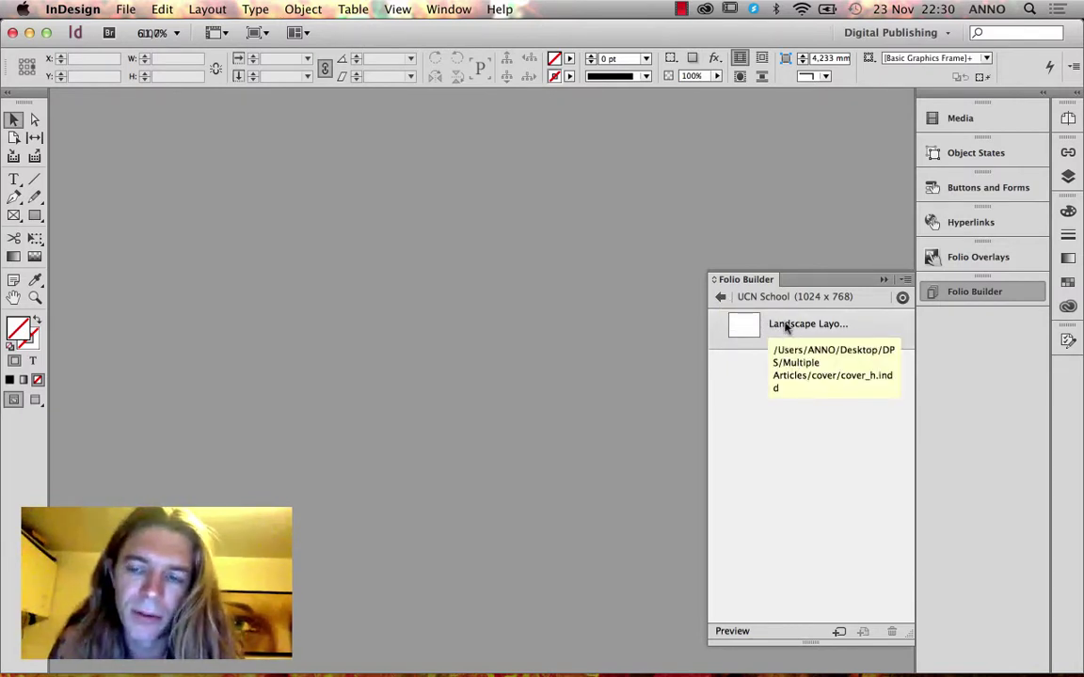
{"action": "left_click", "coordinate": [721, 297]}
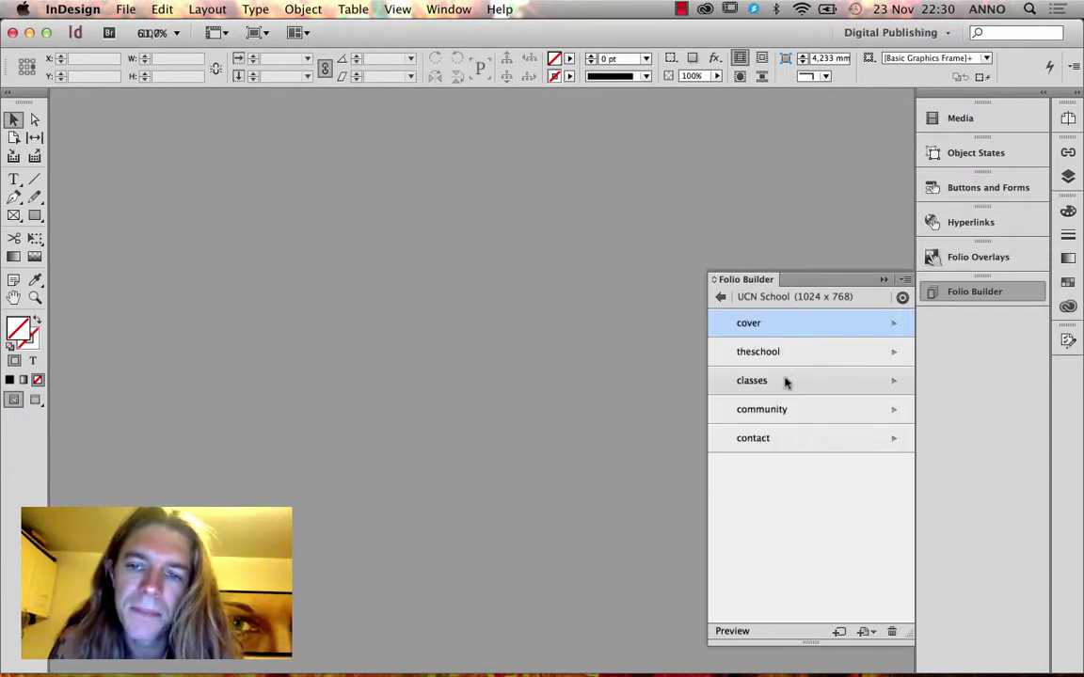
{"action": "left_click", "coordinate": [799, 362]}
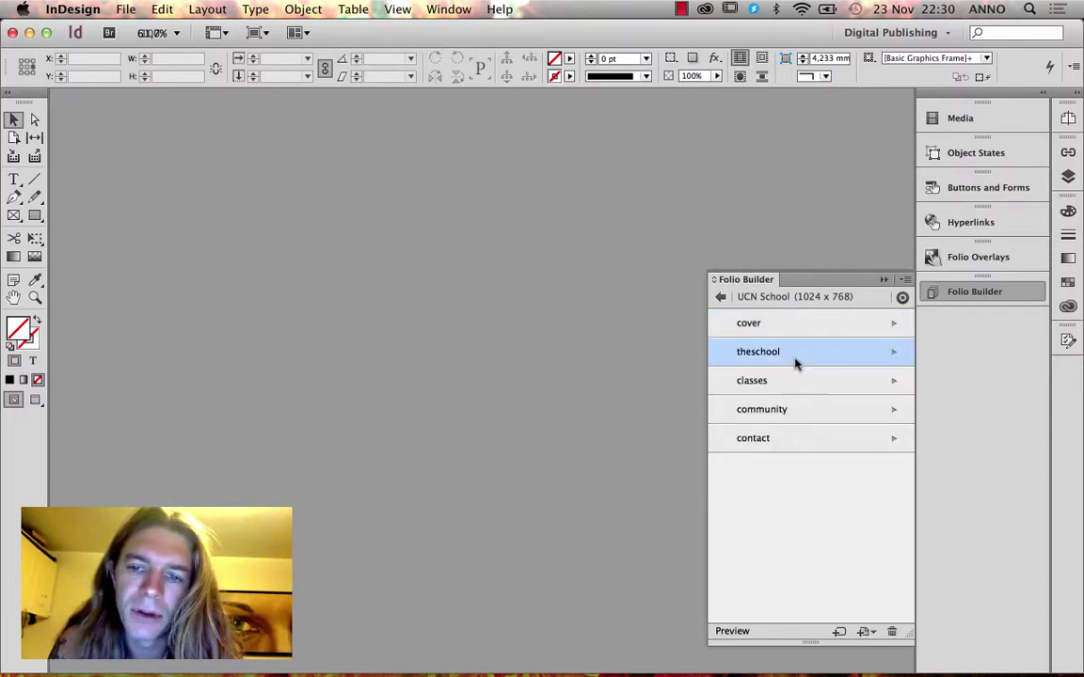
{"action": "left_click", "coordinate": [887, 355]}
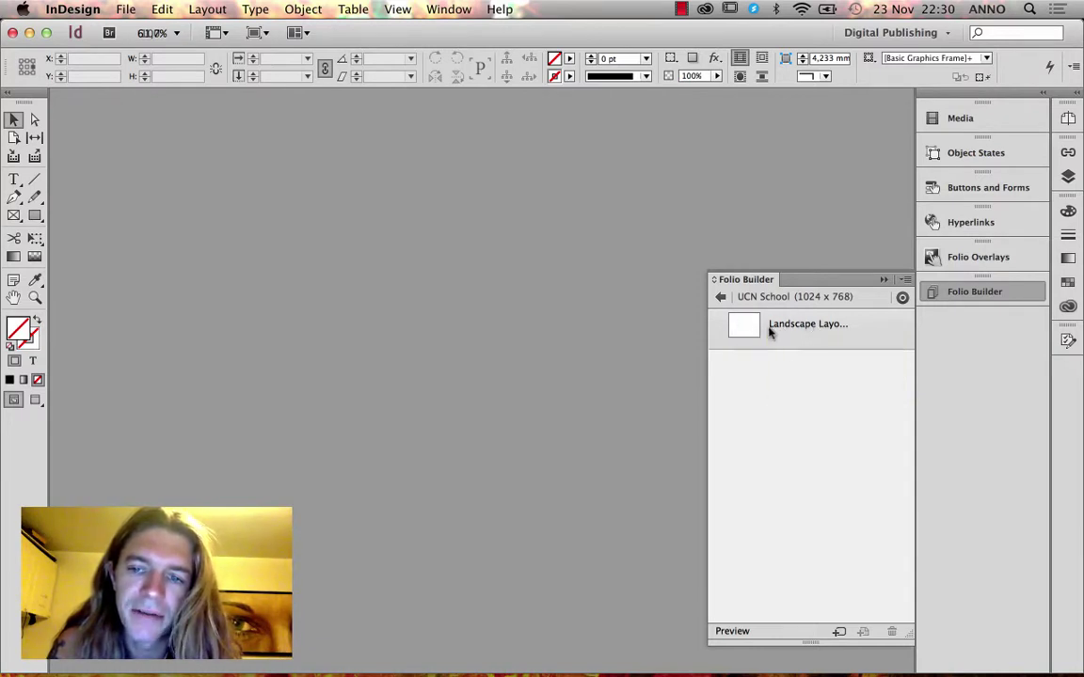
{"action": "left_click", "coordinate": [722, 302]}
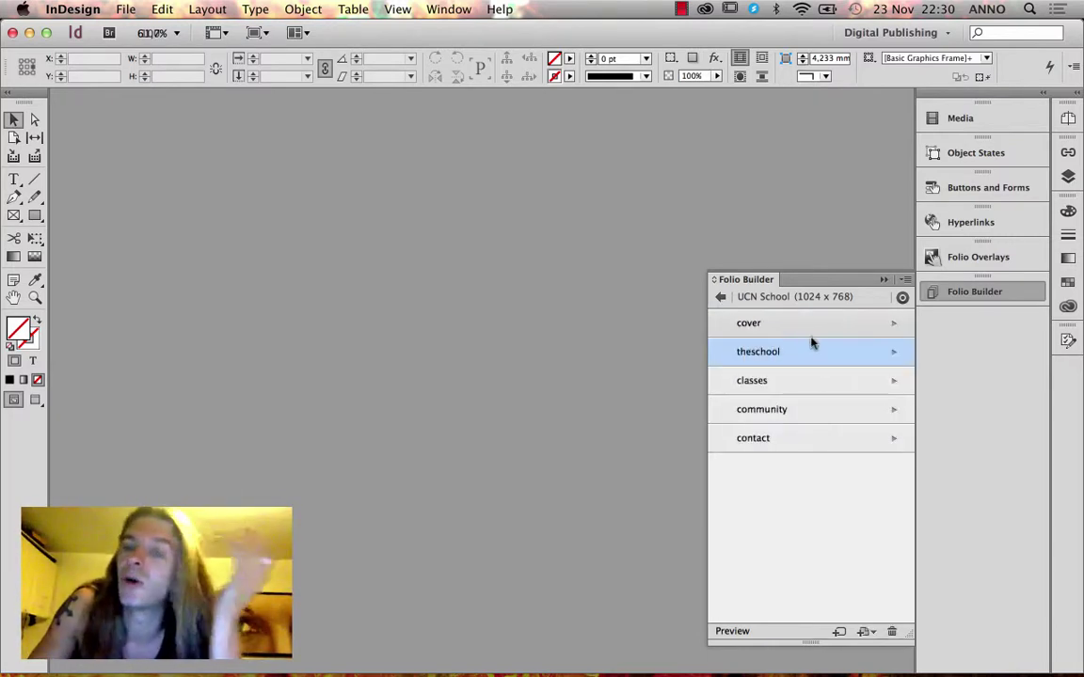
Open the source document of the classes article's landscape layout.
{"action": "left_click", "coordinate": [838, 382]}
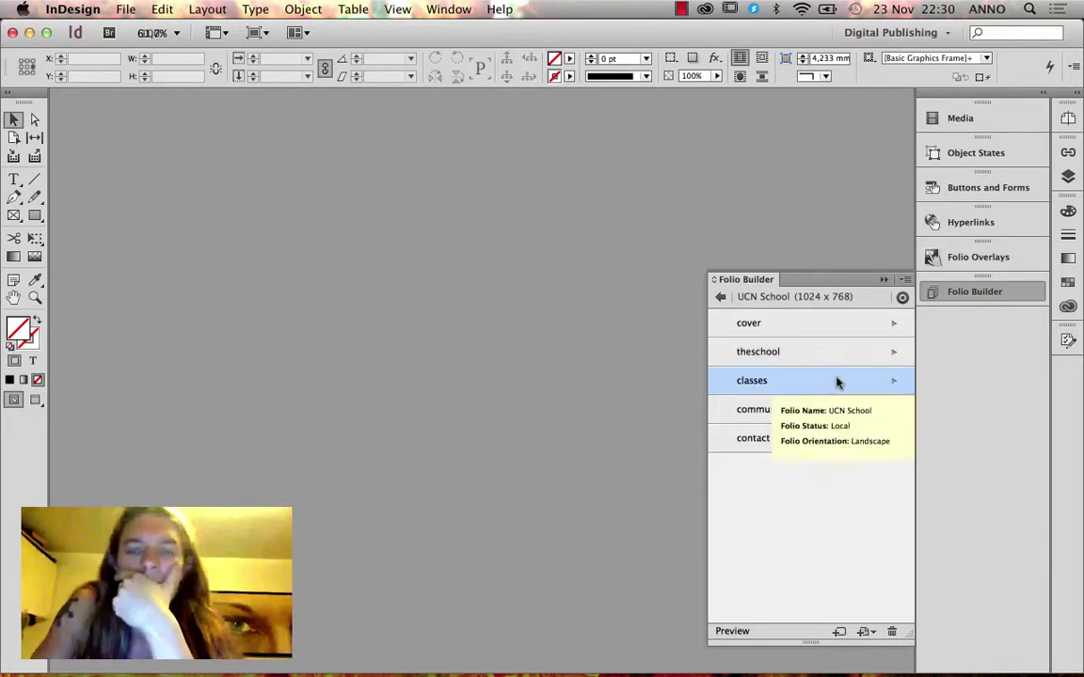
{"action": "left_click", "coordinate": [894, 379]}
{"action": "left_click", "coordinate": [900, 298]}
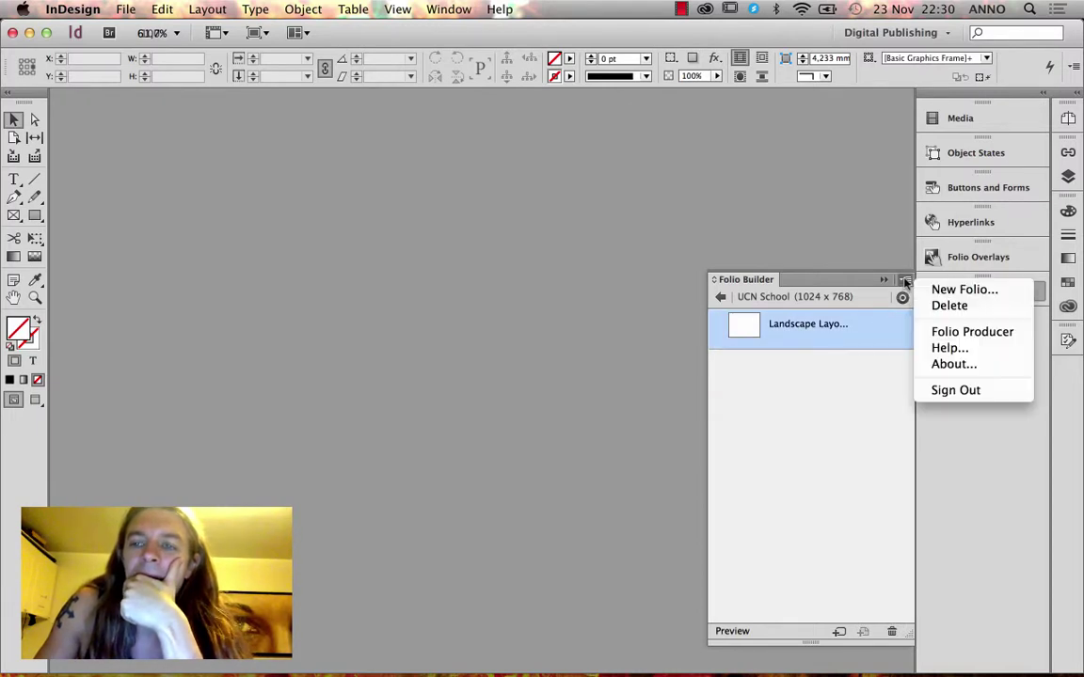
{"action": "left_click", "coordinate": [814, 332]}
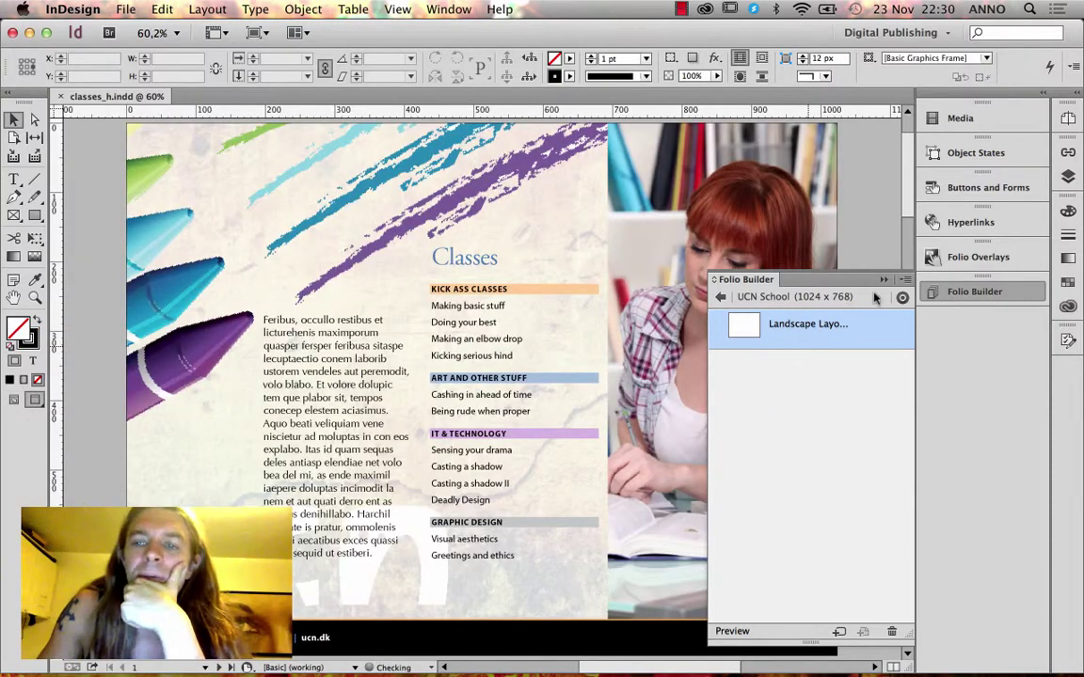
{"action": "left_click", "coordinate": [903, 280]}
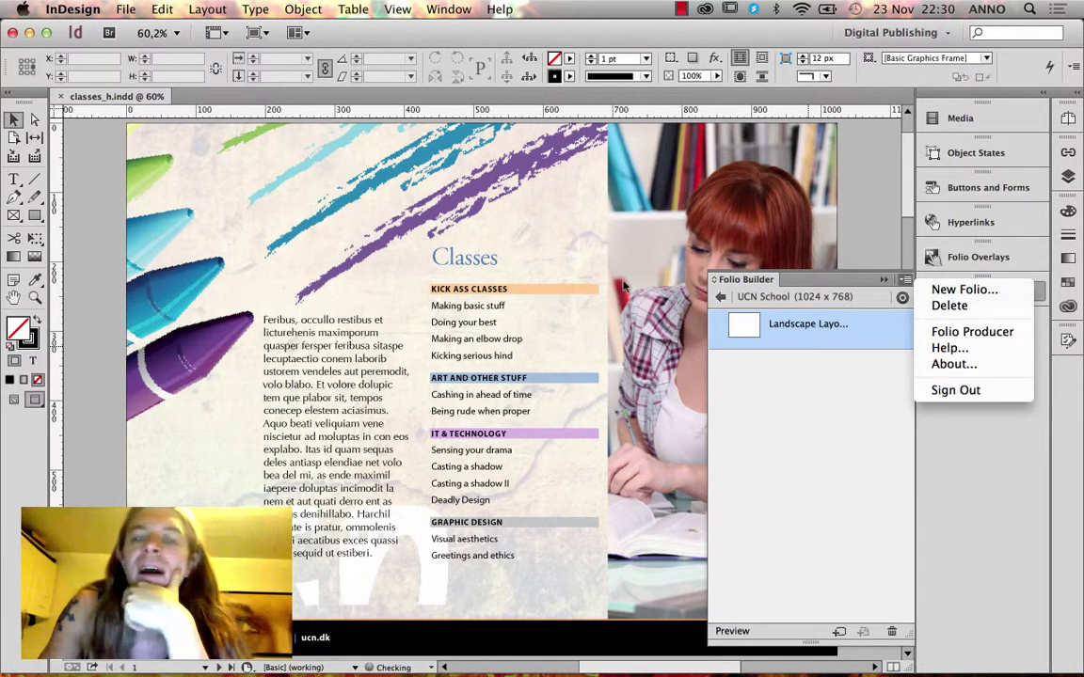
{"action": "left_click", "coordinate": [806, 331]}
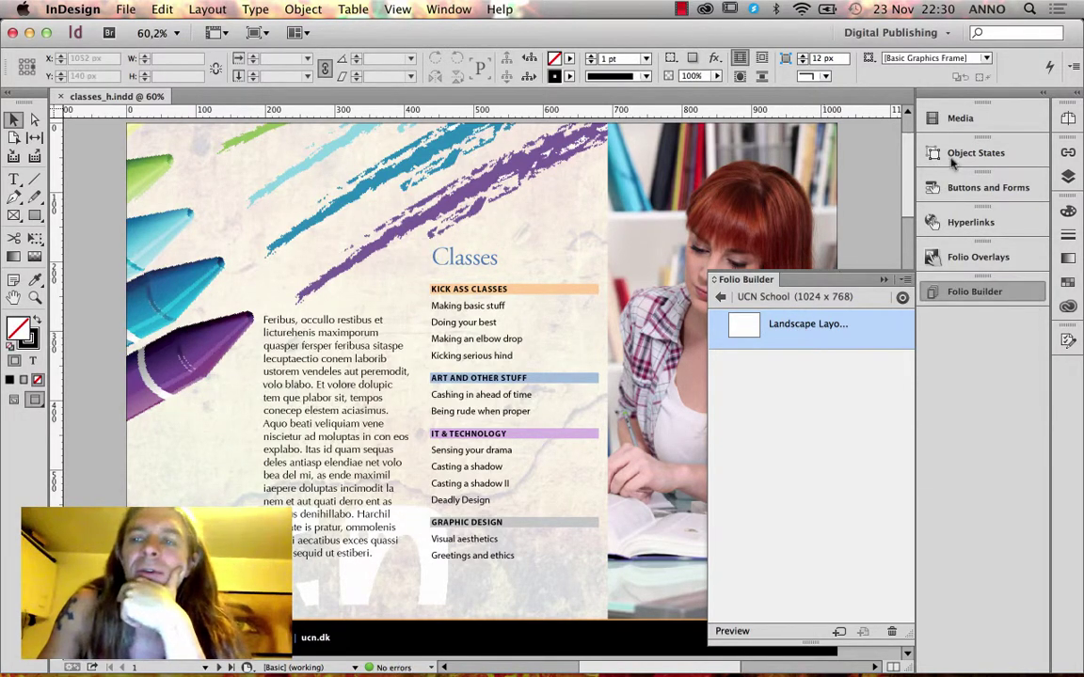
Check the pages of the classes_h.indd document and close it.
{"action": "left_click", "coordinate": [1066, 115]}
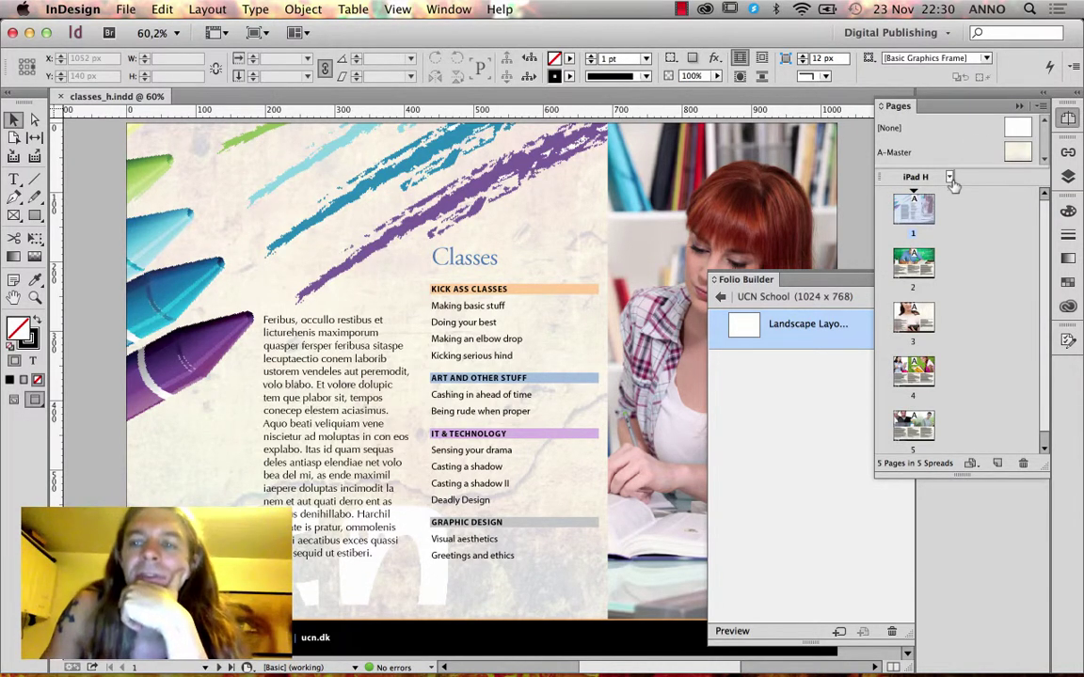
{"action": "double_click", "coordinate": [760, 324]}
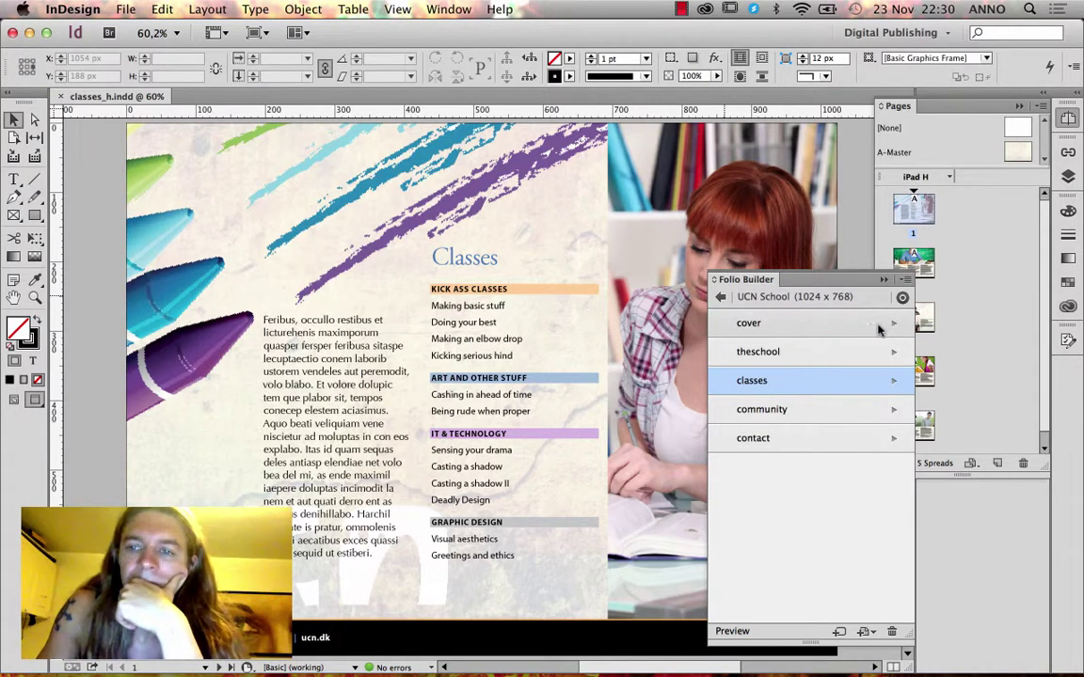
{"action": "left_click", "coordinate": [60, 96]}
Review the UCN School folio entry and its reordered article list, ending back at the folio list.
{"action": "left_click", "coordinate": [725, 296]}
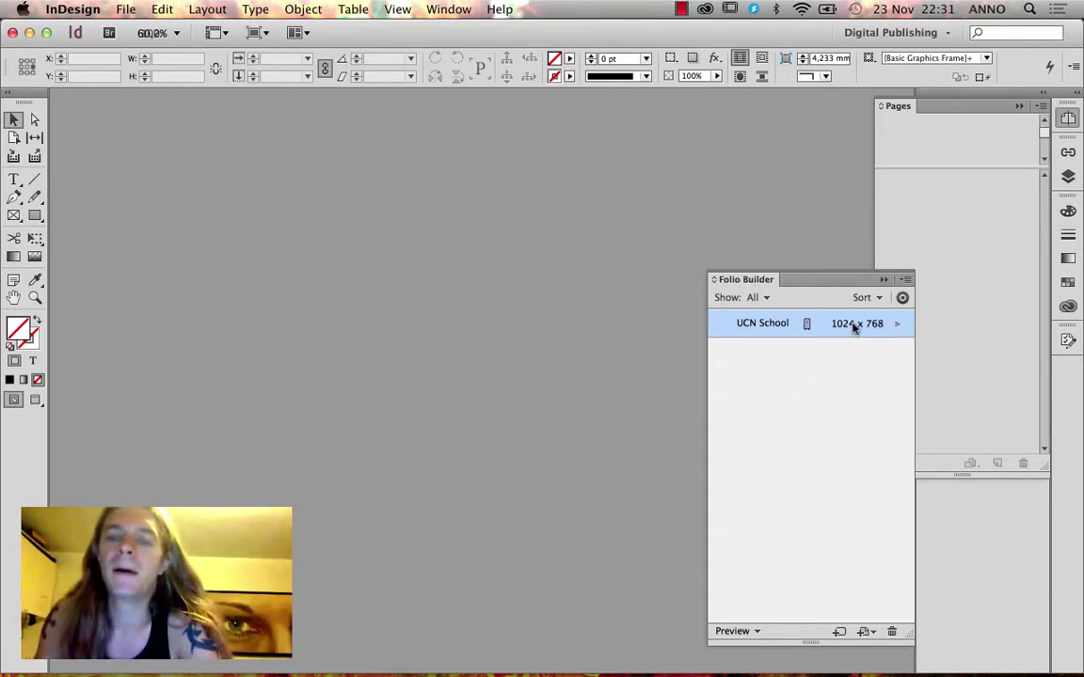
{"action": "left_click", "coordinate": [894, 323]}
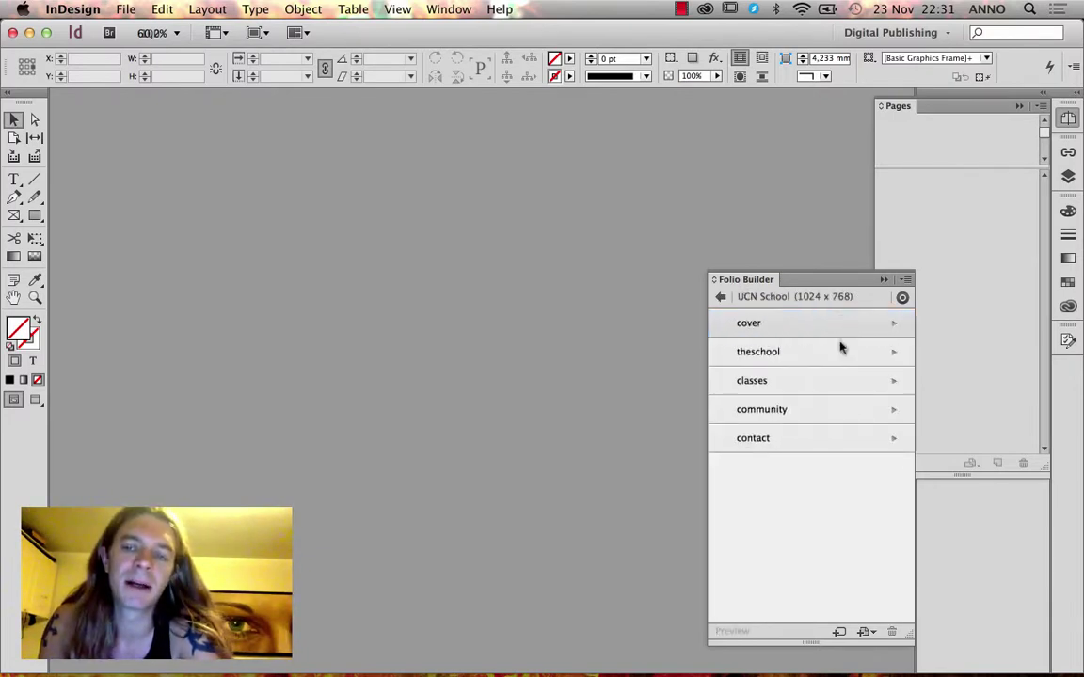
{"action": "left_click", "coordinate": [720, 297]}
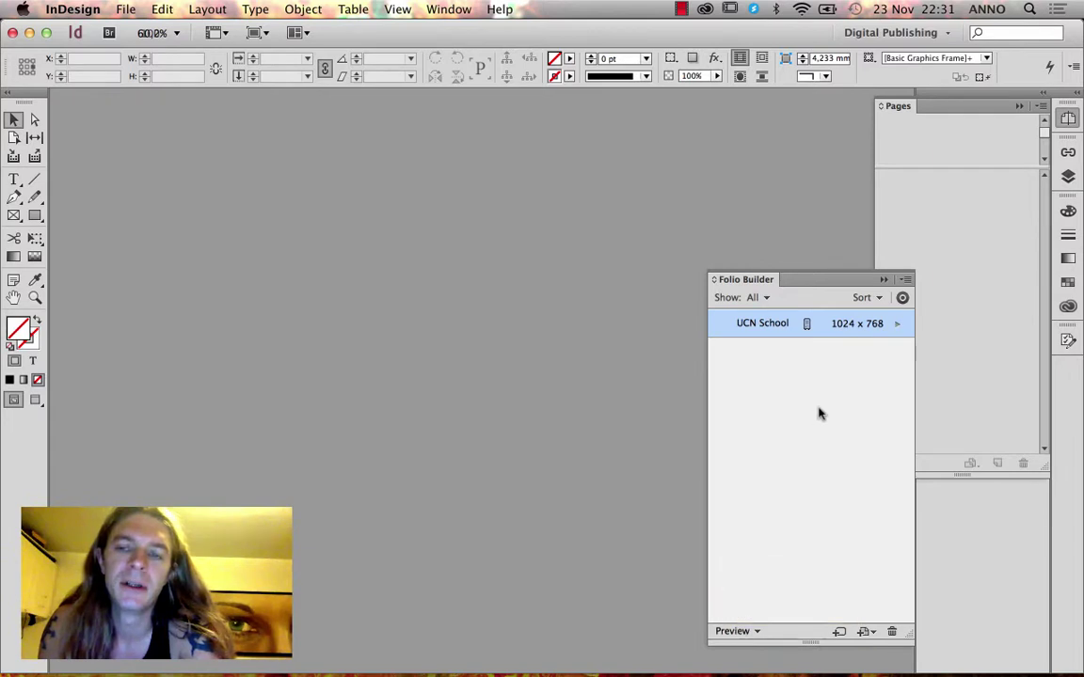
{"action": "left_click", "coordinate": [896, 327]}
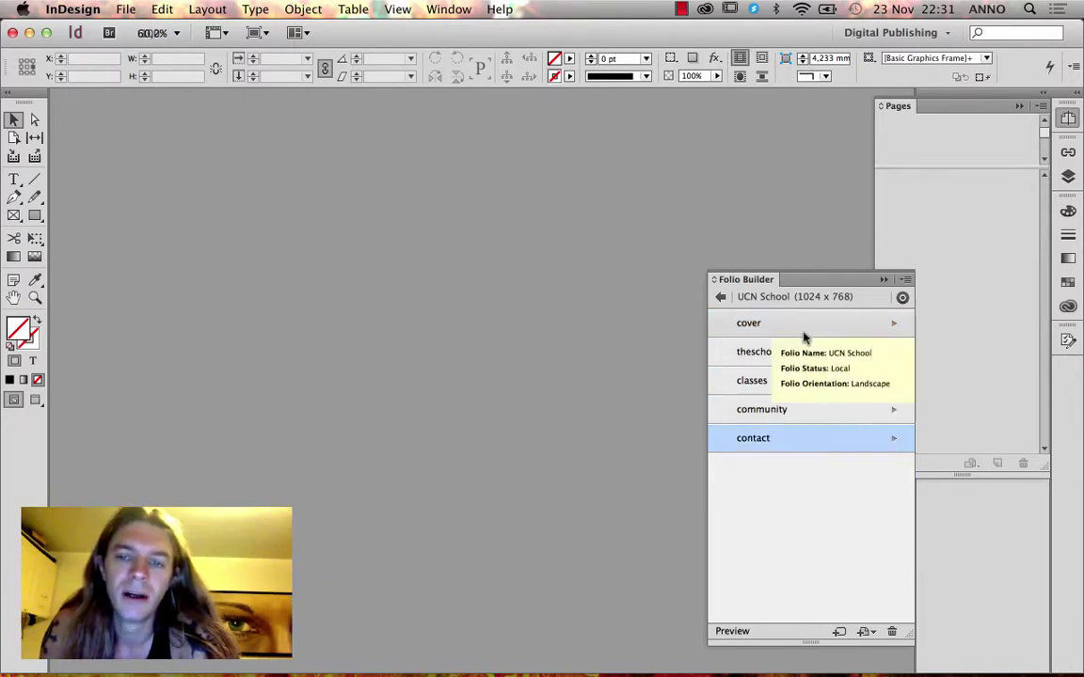
{"action": "left_click", "coordinate": [774, 330]}
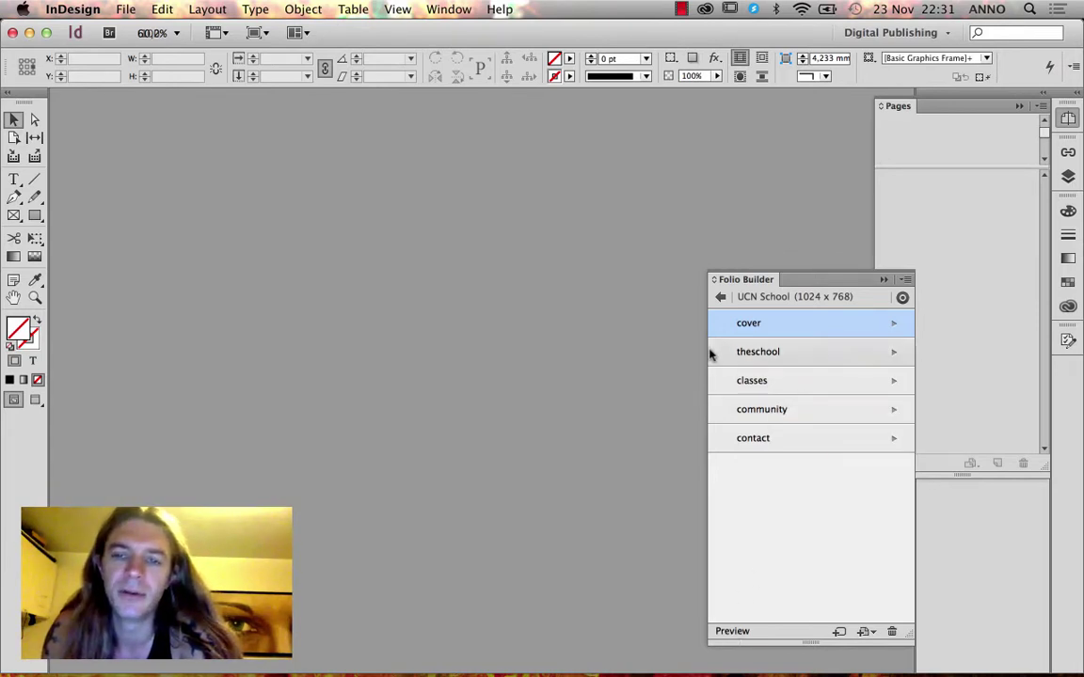
{"action": "left_click", "coordinate": [722, 299]}
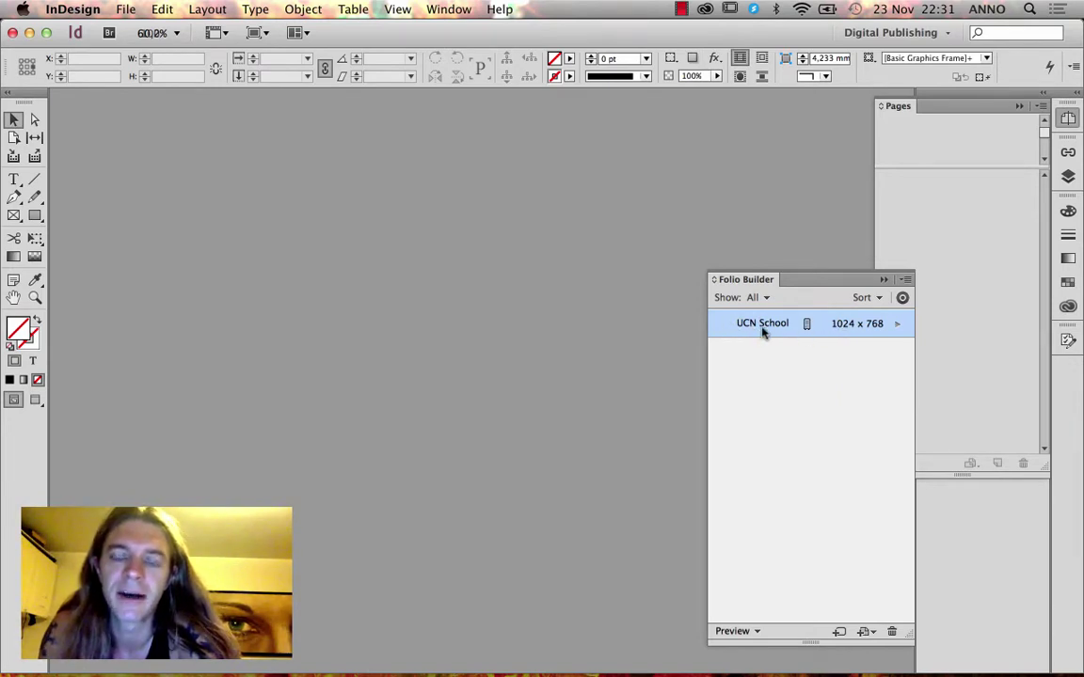
Switch to the TextEdit note on downloading Adobe Content Viewer and highlight the Itunes App Store line.
{"action": "left_click", "coordinate": [753, 633]}
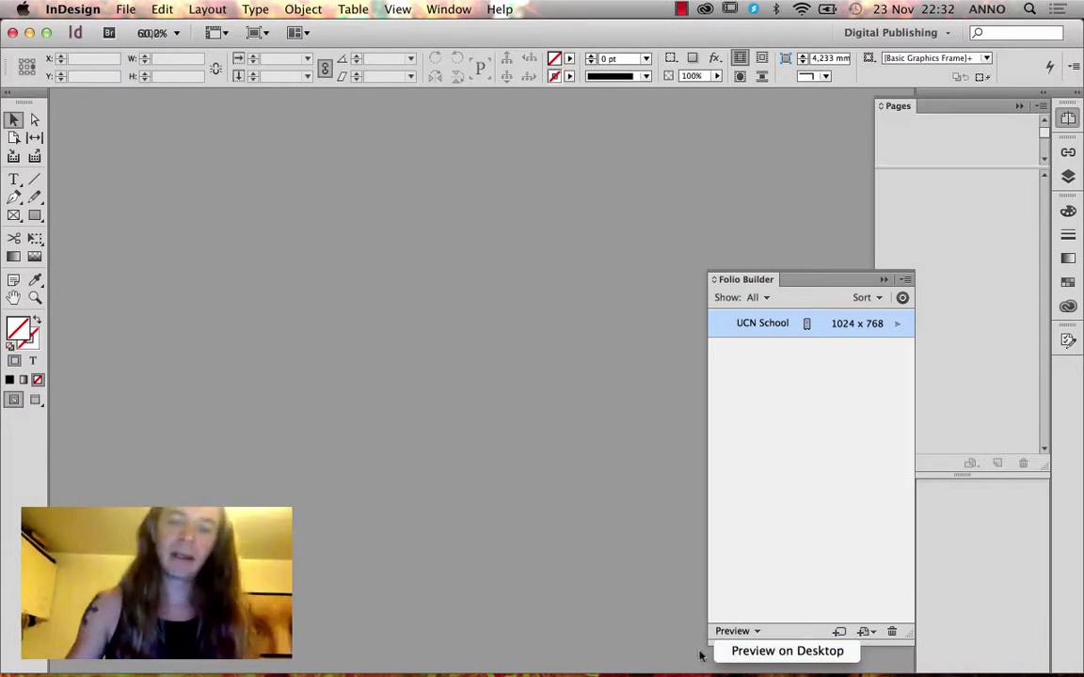
{"action": "left_click", "coordinate": [659, 653]}
{"action": "mouse_move", "coordinate": [659, 670]}
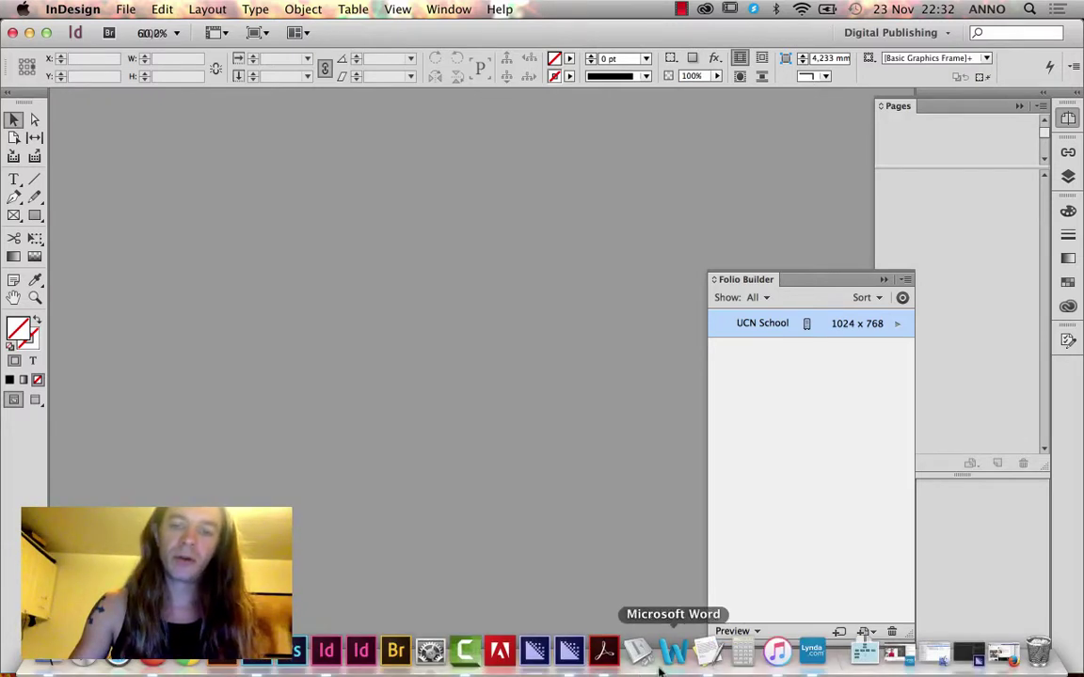
{"action": "left_click", "coordinate": [707, 651]}
{"action": "left_click_drag", "start_coordinate": [411, 218], "coordinate": [634, 210]}
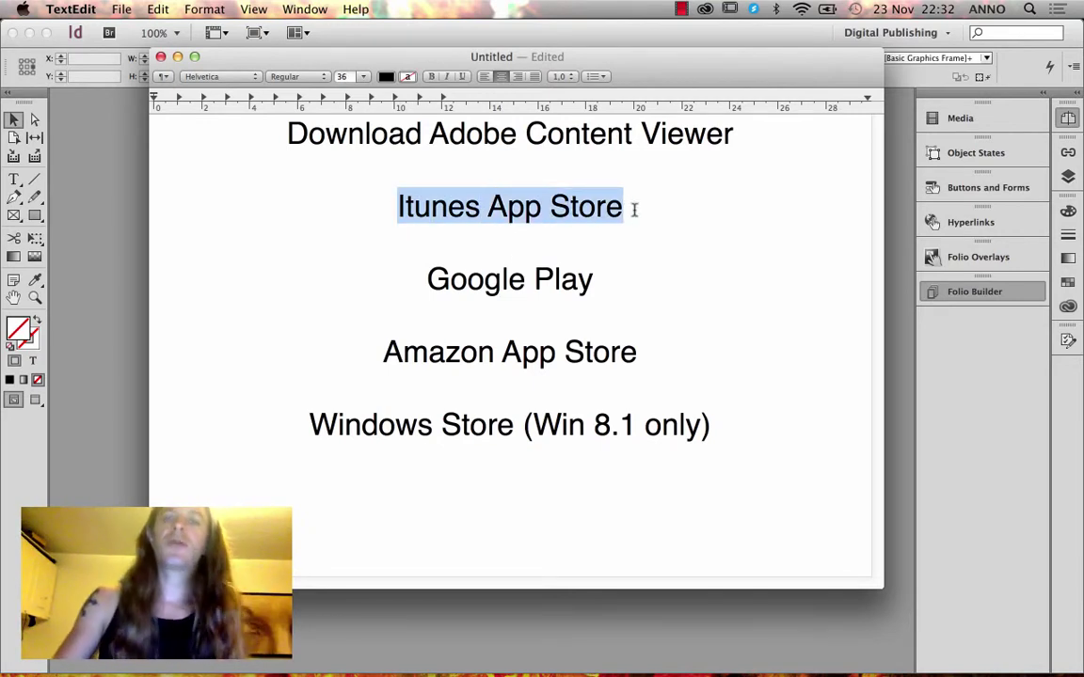
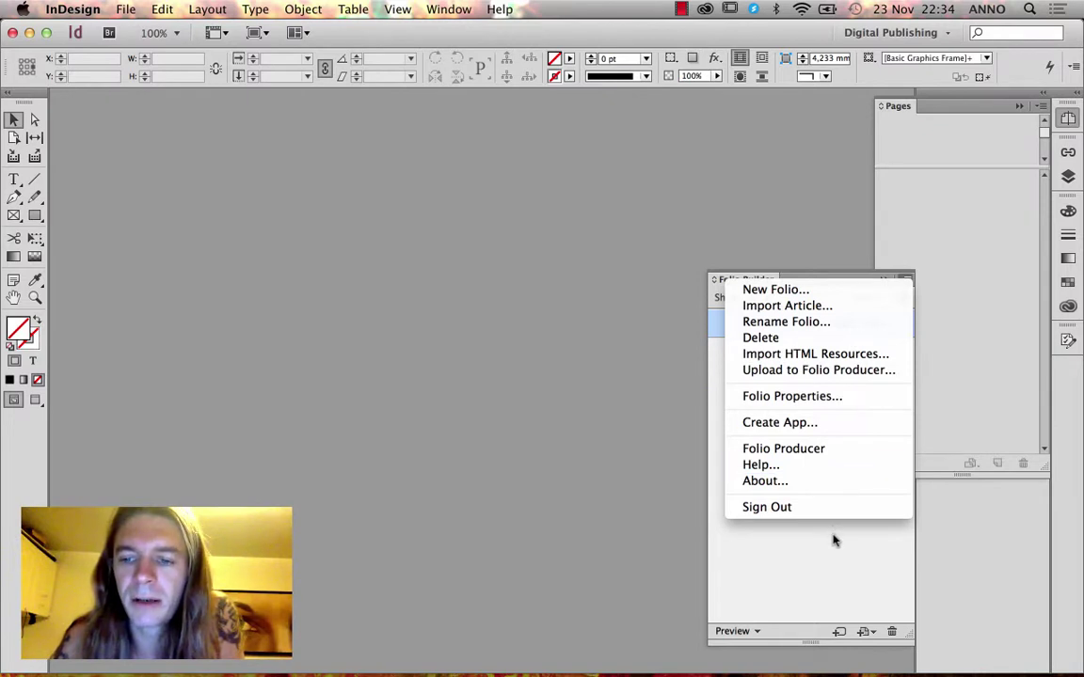
Preview the UCN School folio on the desktop and swipe from the cover through theschool to the classes article.
{"action": "left_click", "coordinate": [741, 633]}
{"action": "left_click", "coordinate": [740, 648]}
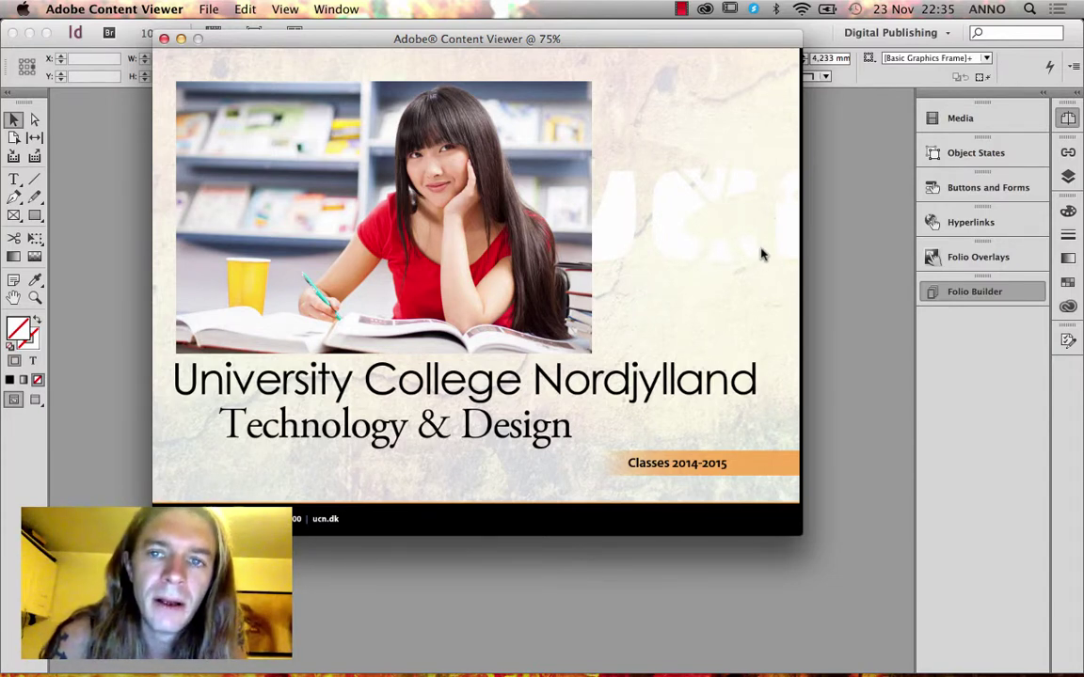
{"action": "left_click_drag", "start_coordinate": [752, 256], "coordinate": [454, 203]}
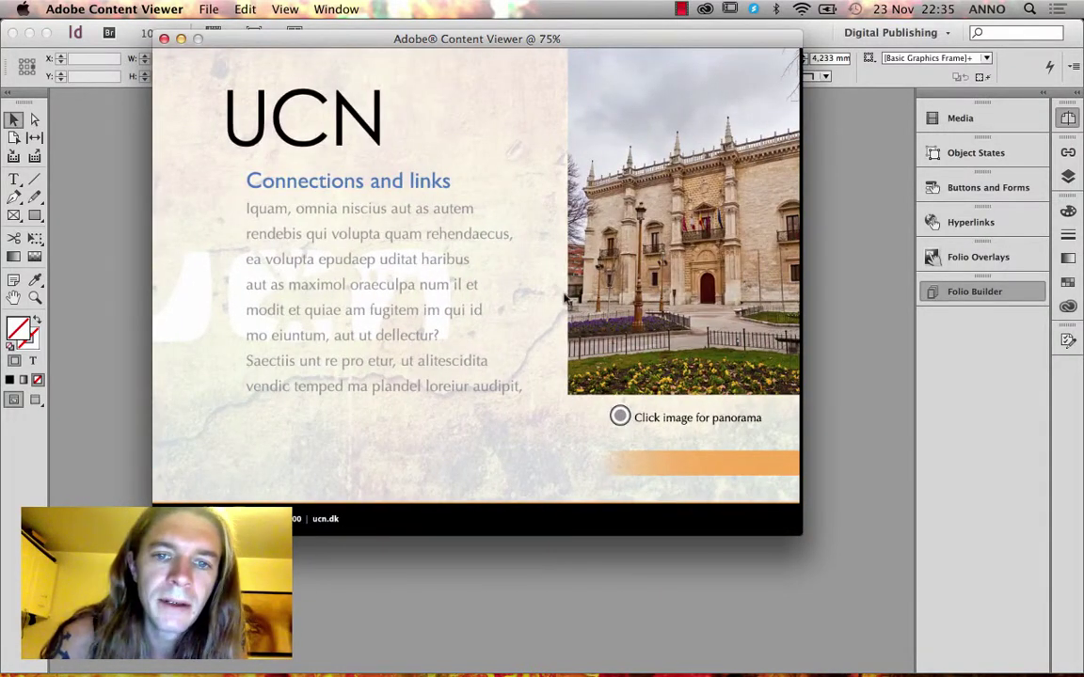
{"action": "left_click_drag", "start_coordinate": [739, 273], "coordinate": [348, 280]}
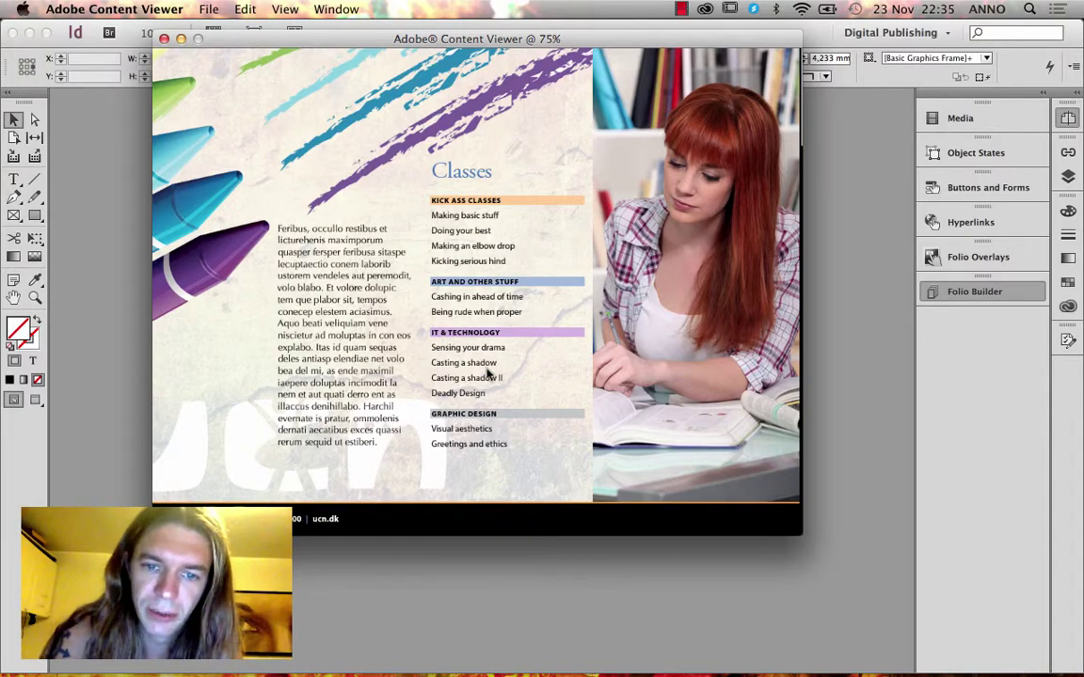
Examine the classes article's pages in the preview, from the class overview down to the Graphic Design section and back up.
{"action": "scroll", "coordinate": [504, 386], "scroll_direction": "down", "scroll_amount": 10}
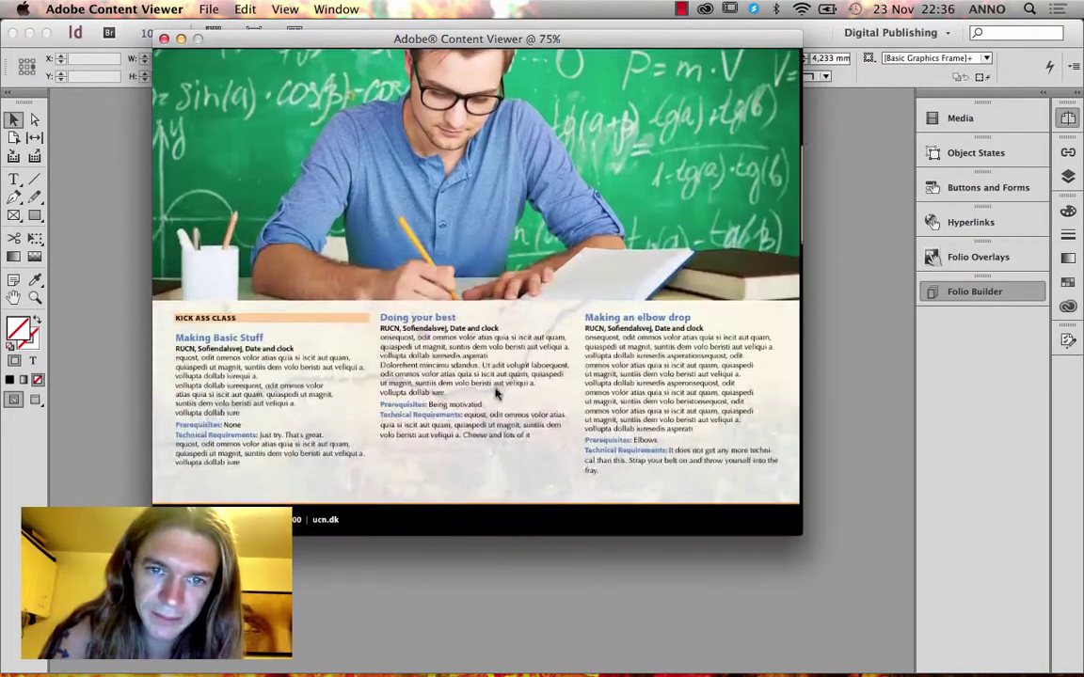
{"action": "left_click_drag", "start_coordinate": [496, 393], "coordinate": [484, 285]}
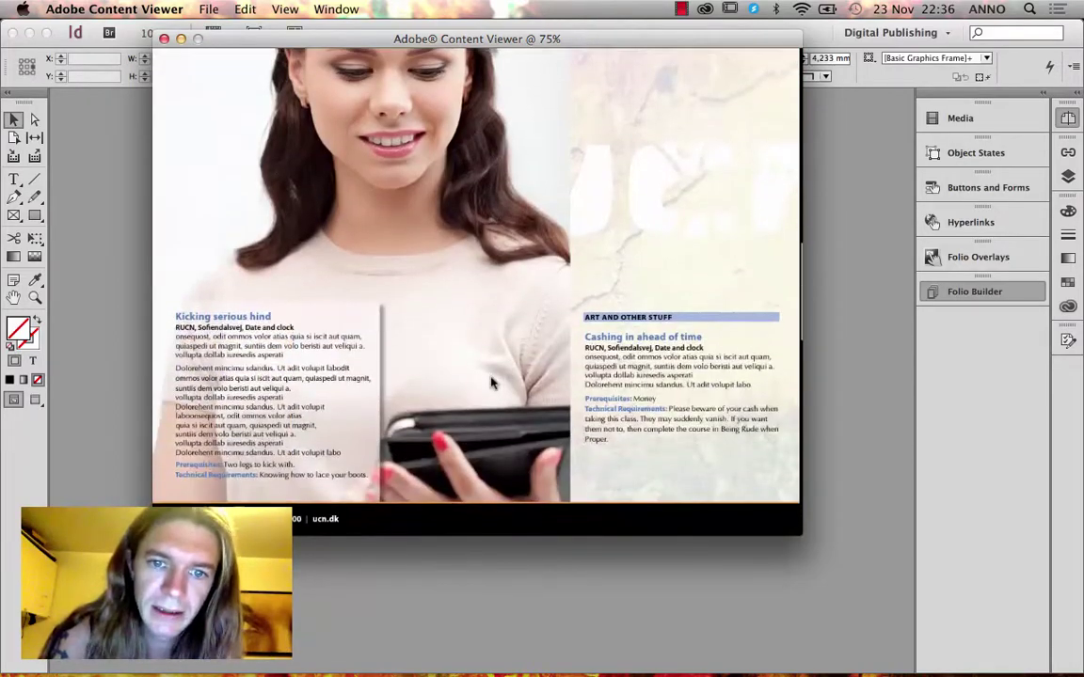
{"action": "left_click_drag", "start_coordinate": [491, 380], "coordinate": [521, 174]}
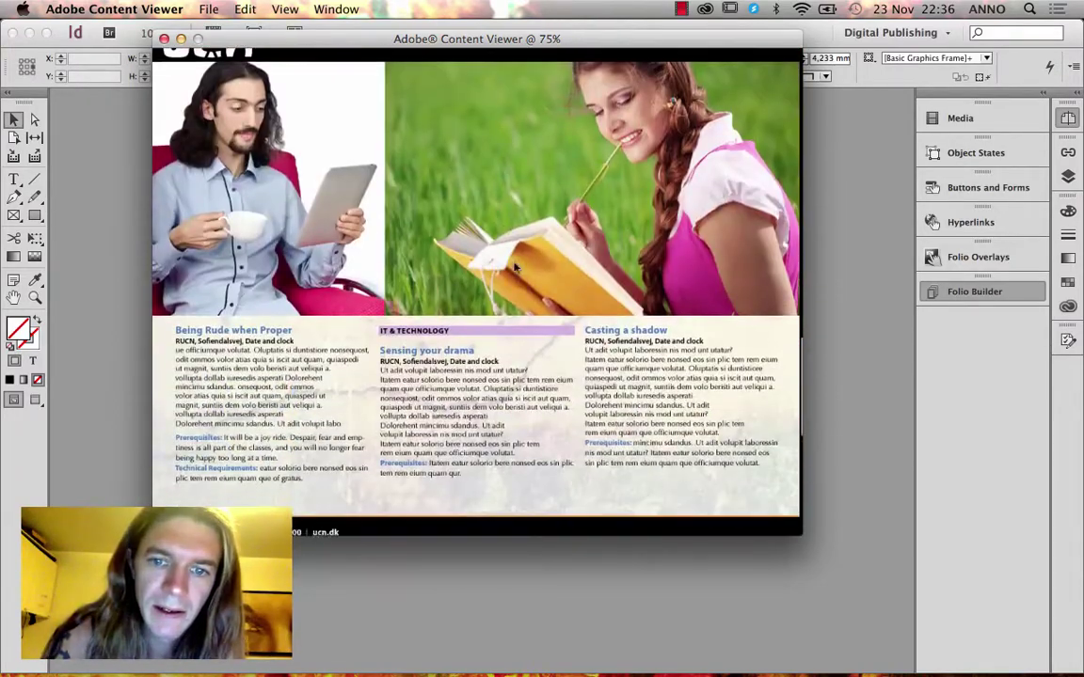
{"action": "left_click_drag", "start_coordinate": [499, 362], "coordinate": [464, 267]}
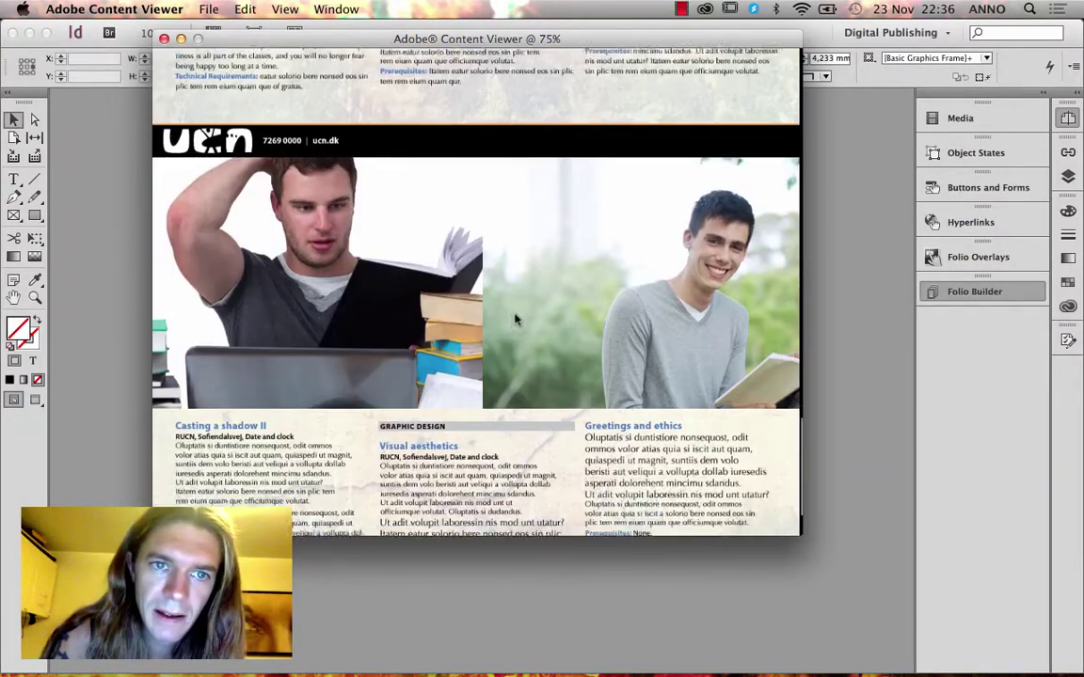
{"action": "left_click_drag", "start_coordinate": [455, 80], "coordinate": [496, 302]}
{"action": "scroll", "coordinate": [511, 262], "scroll_direction": "up", "scroll_amount": 10}
{"action": "left_click_drag", "start_coordinate": [513, 167], "coordinate": [522, 268]}
{"action": "left_click_drag", "start_coordinate": [525, 404], "coordinate": [499, 207]}
{"action": "scroll", "coordinate": [499, 207], "scroll_direction": "down", "scroll_amount": 10}
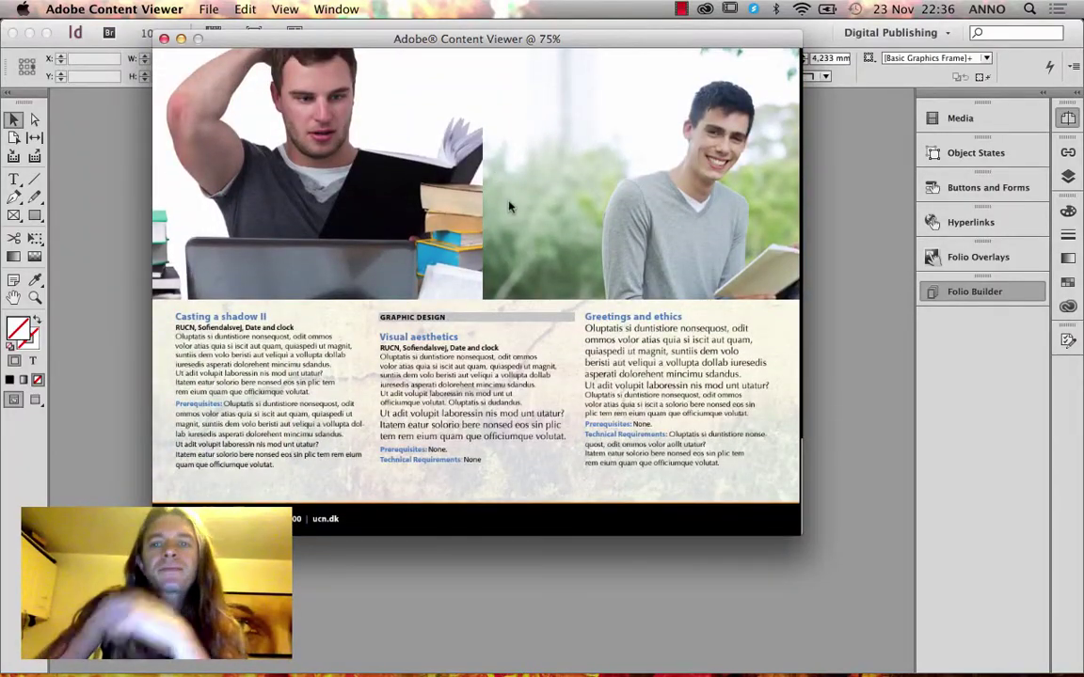
{"action": "scroll", "coordinate": [498, 229], "scroll_direction": "up", "scroll_amount": 15}
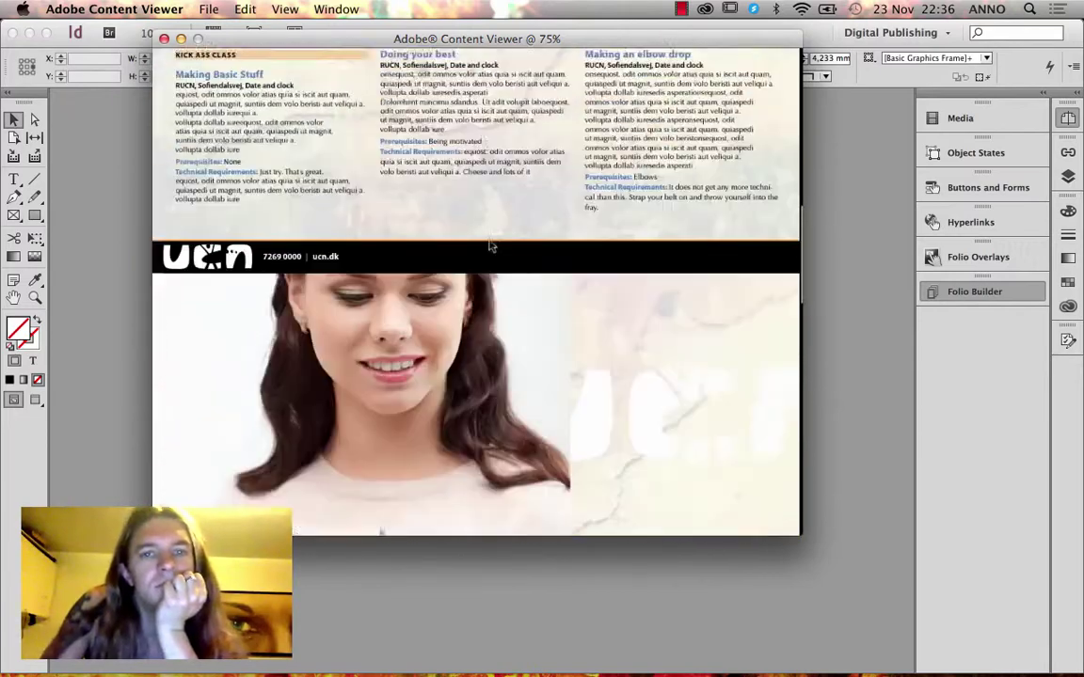
Look through both pages of the community article in the preview and swipe on to the contact article.
{"action": "scroll", "coordinate": [491, 328], "scroll_direction": "up", "scroll_amount": 10}
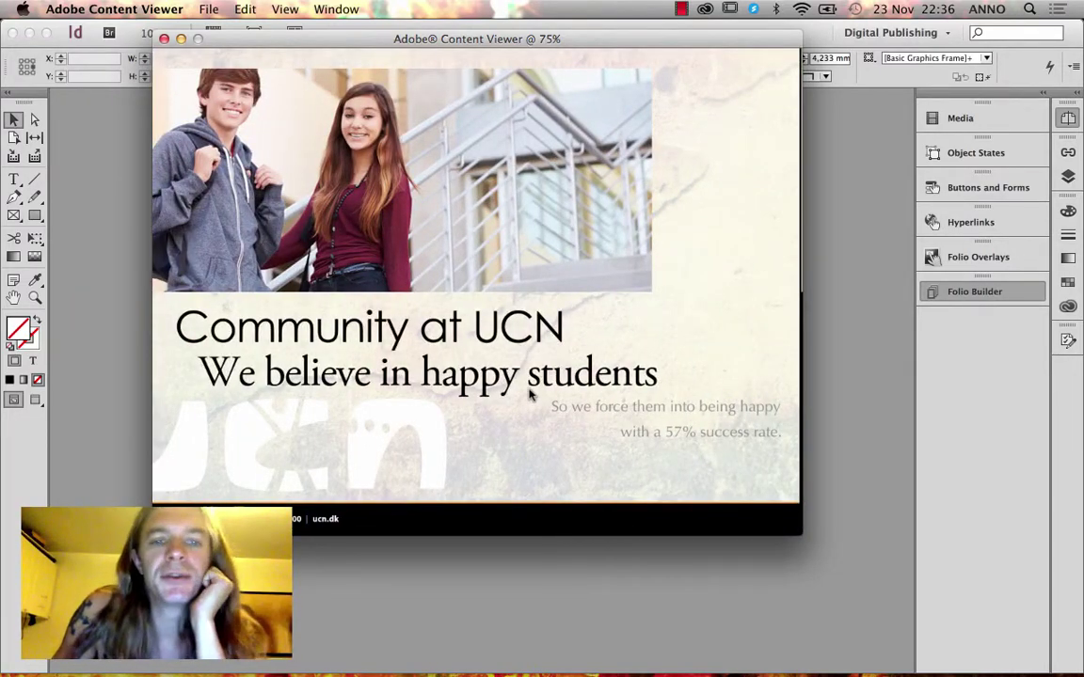
{"action": "scroll", "coordinate": [513, 424], "scroll_direction": "down", "scroll_amount": 5}
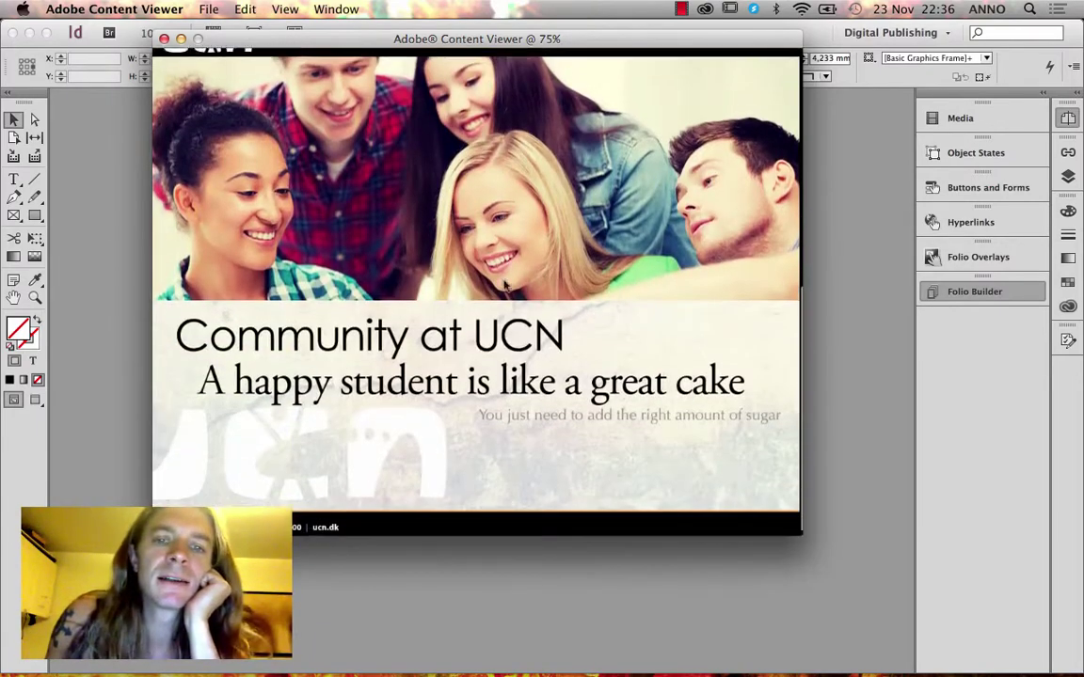
{"action": "scroll", "coordinate": [505, 297], "scroll_direction": "up", "scroll_amount": 5}
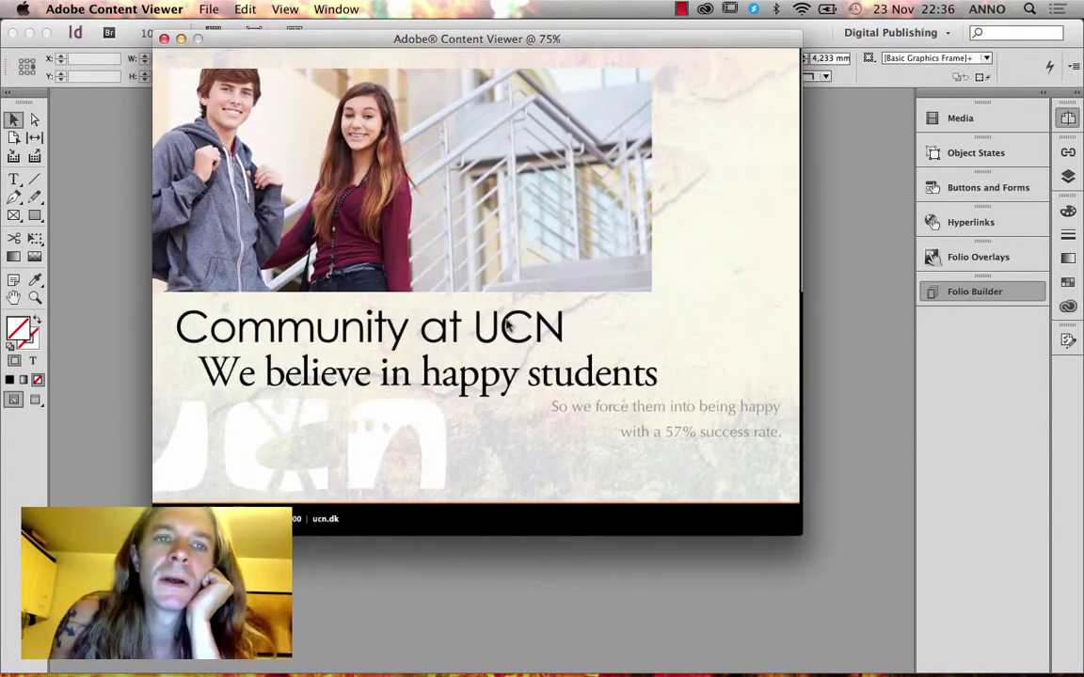
{"action": "left_click_drag", "start_coordinate": [645, 280], "coordinate": [339, 297]}
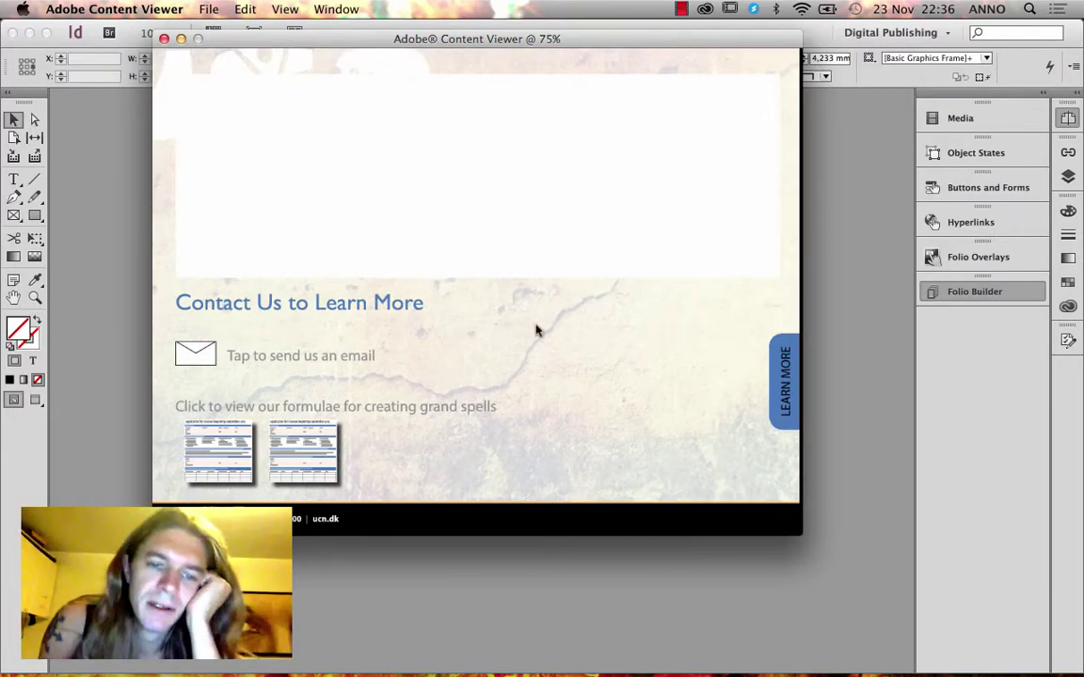
Go back through the articles from contact to the cover, and return to the classes article.
{"action": "key", "text": "Left"}
{"action": "key", "text": "Left"}
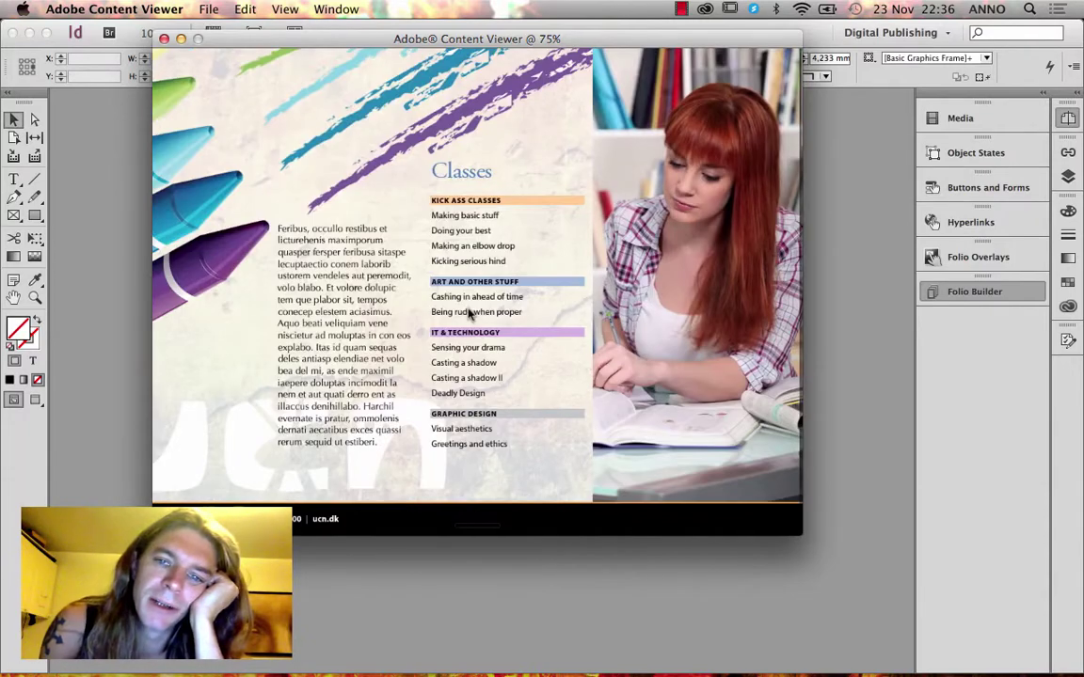
{"action": "key", "text": "Left"}
{"action": "key", "text": "Left"}
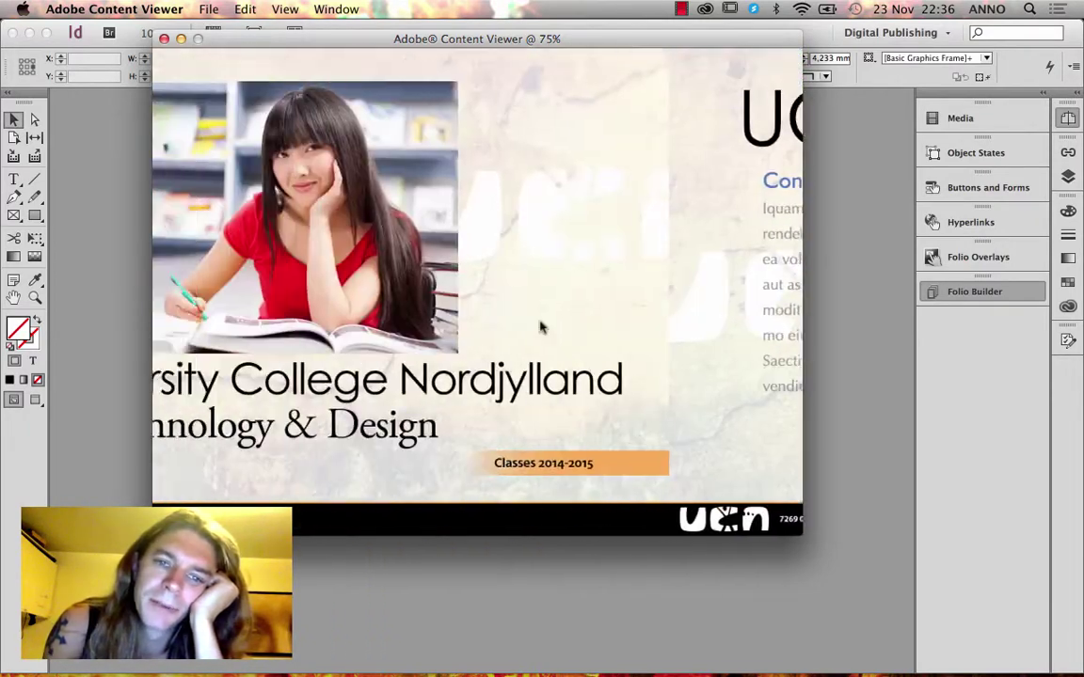
{"action": "key", "text": "Right"}
{"action": "key", "text": "Right"}
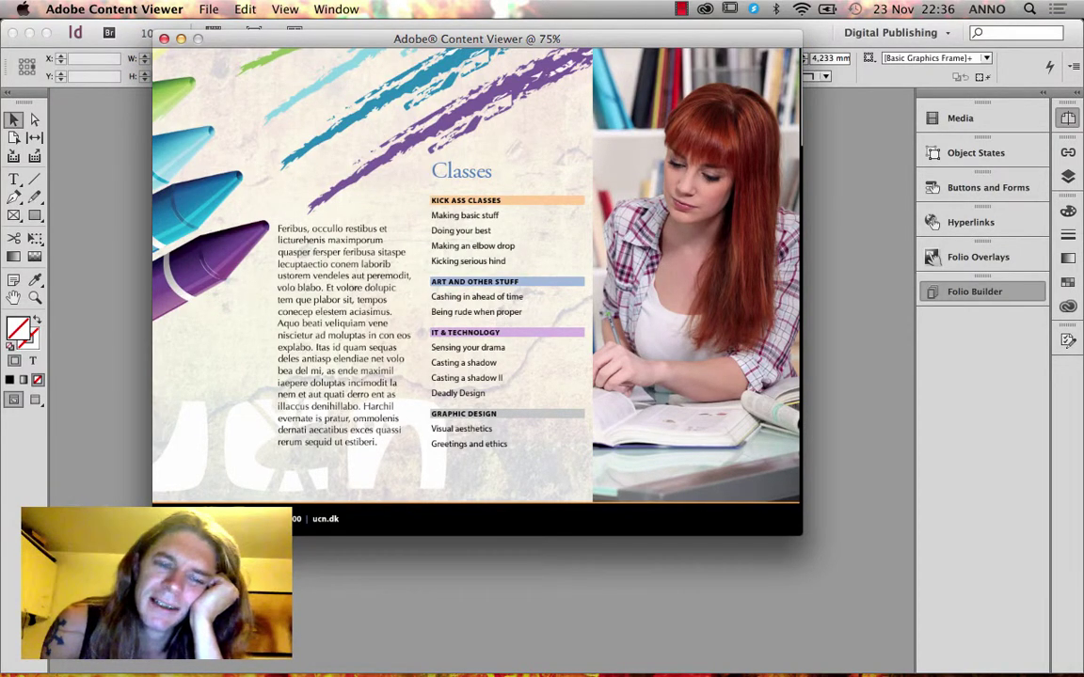
Switch to Firefox, close the Facebook profile tab, and return to the folio preview.
{"action": "mouse_move", "coordinate": [282, 673]}
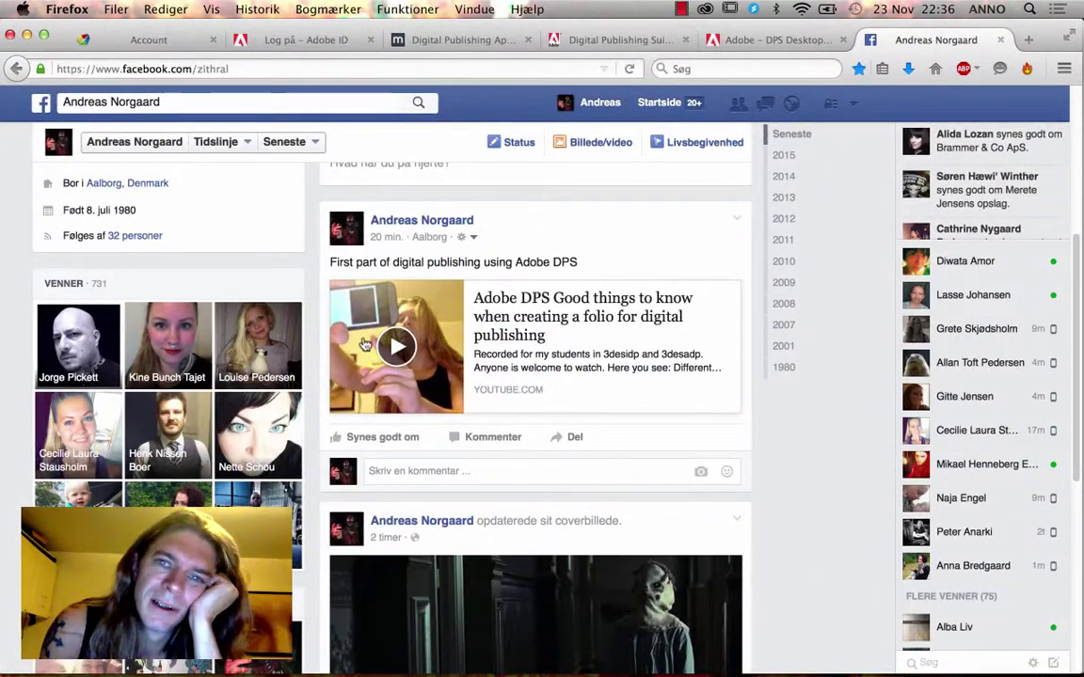
{"action": "middle_click", "coordinate": [867, 47]}
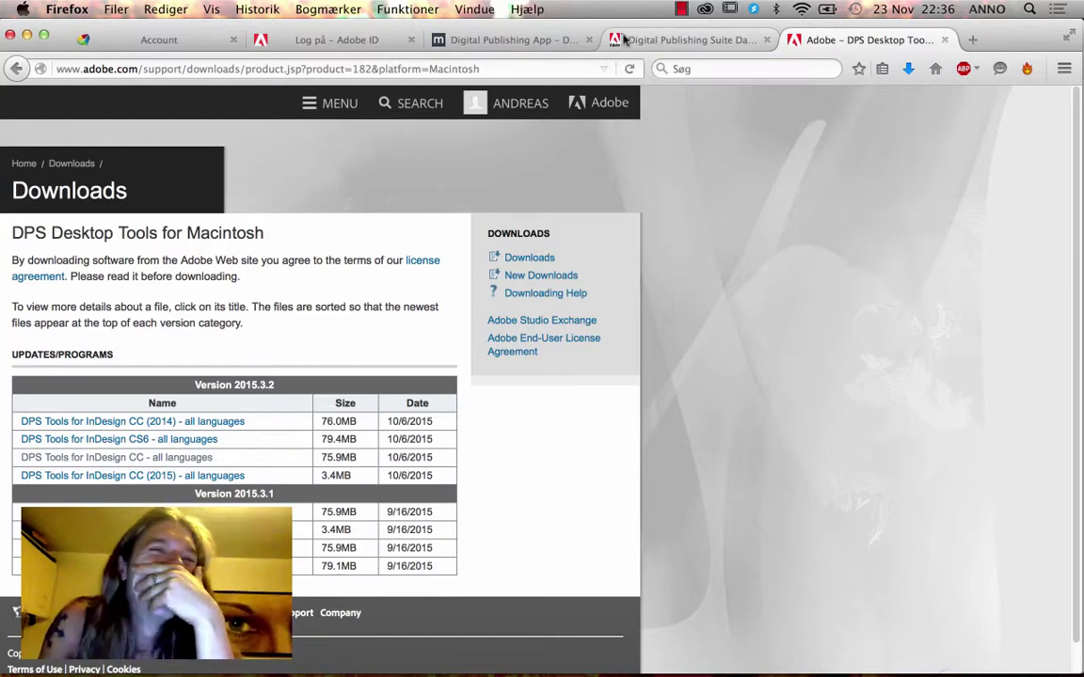
{"action": "left_click", "coordinate": [134, 39]}
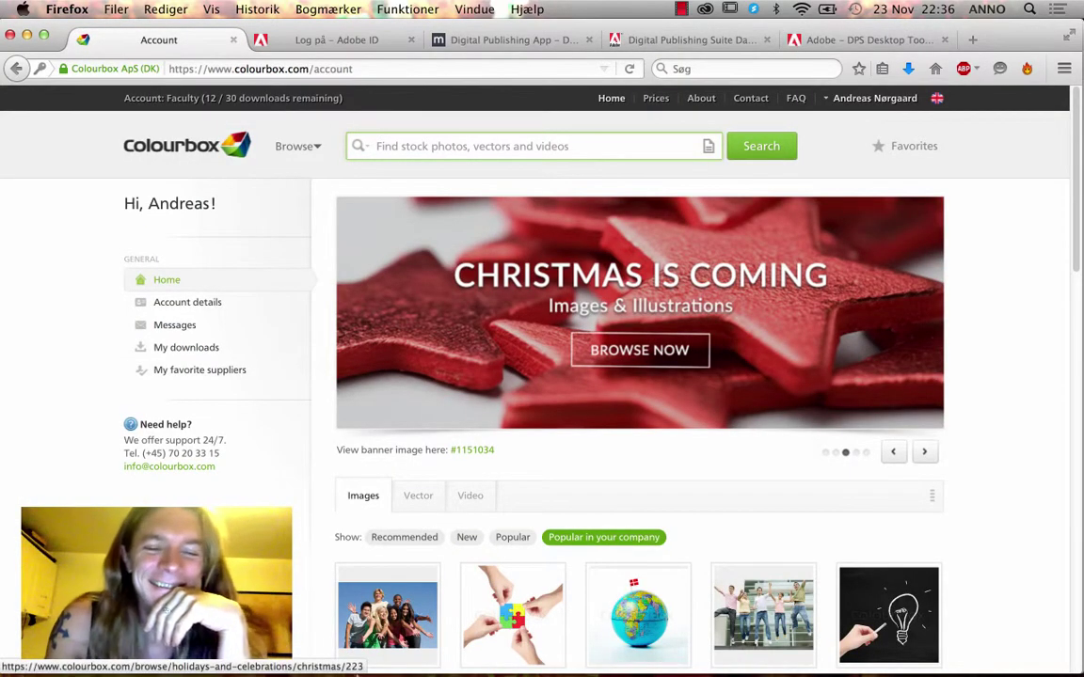
{"action": "mouse_move", "coordinate": [311, 651]}
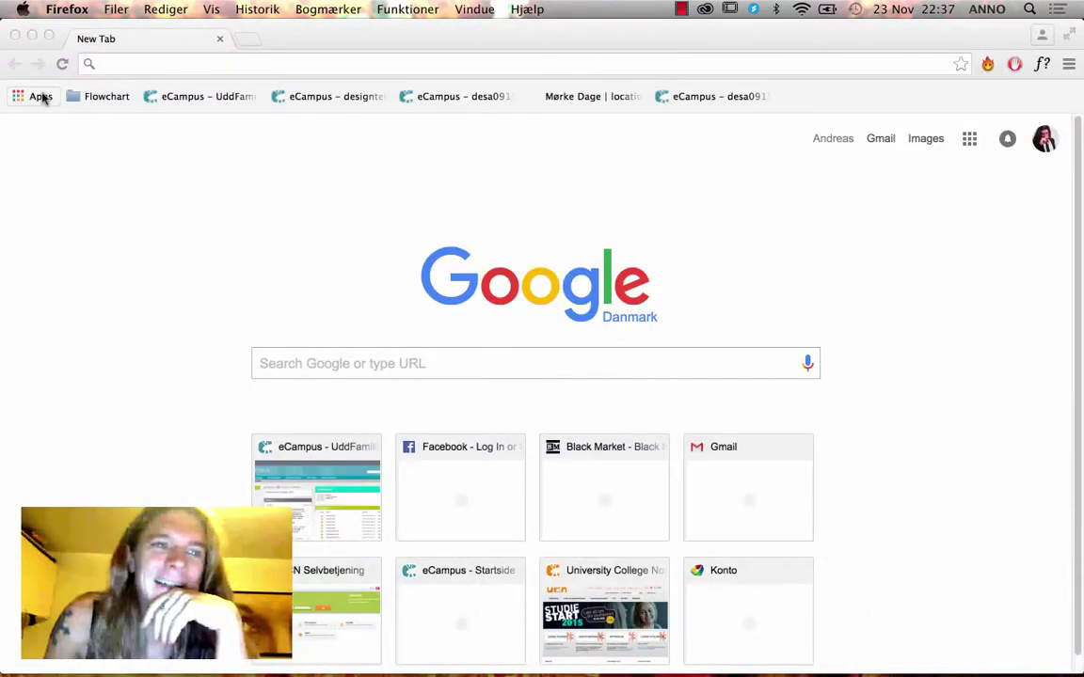
{"action": "left_click", "coordinate": [31, 35]}
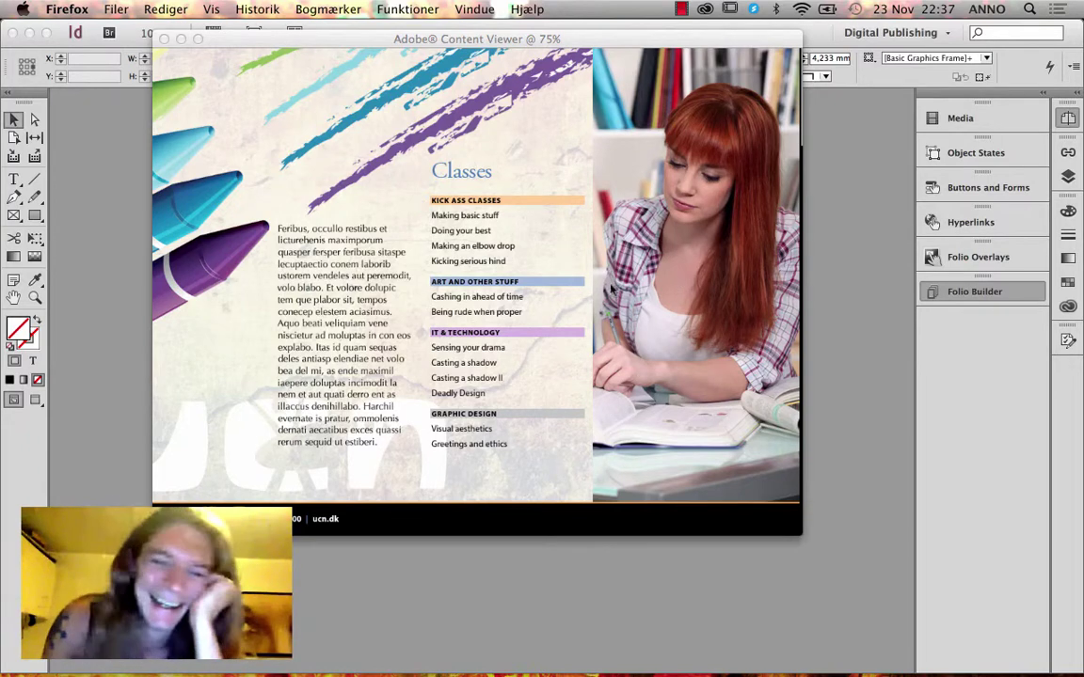
Swipe back from classes through theschool to the cover, and forward again to theschool.
{"action": "left_click_drag", "start_coordinate": [487, 280], "coordinate": [505, 285]}
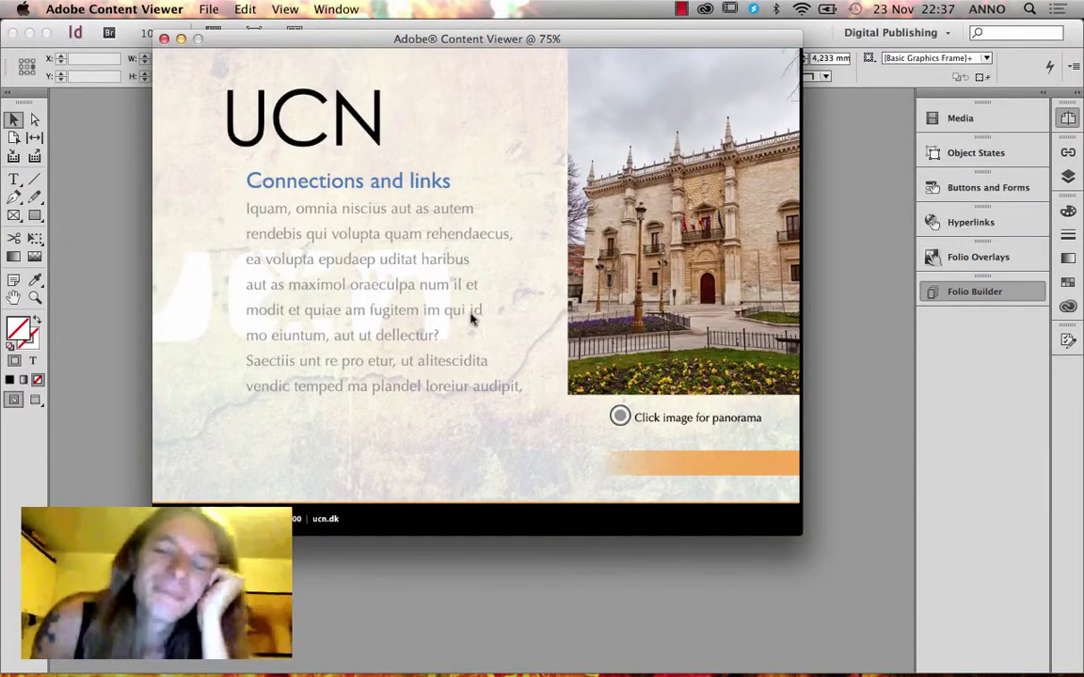
{"action": "scroll", "coordinate": [465, 258], "scroll_direction": "down", "scroll_amount": 2}
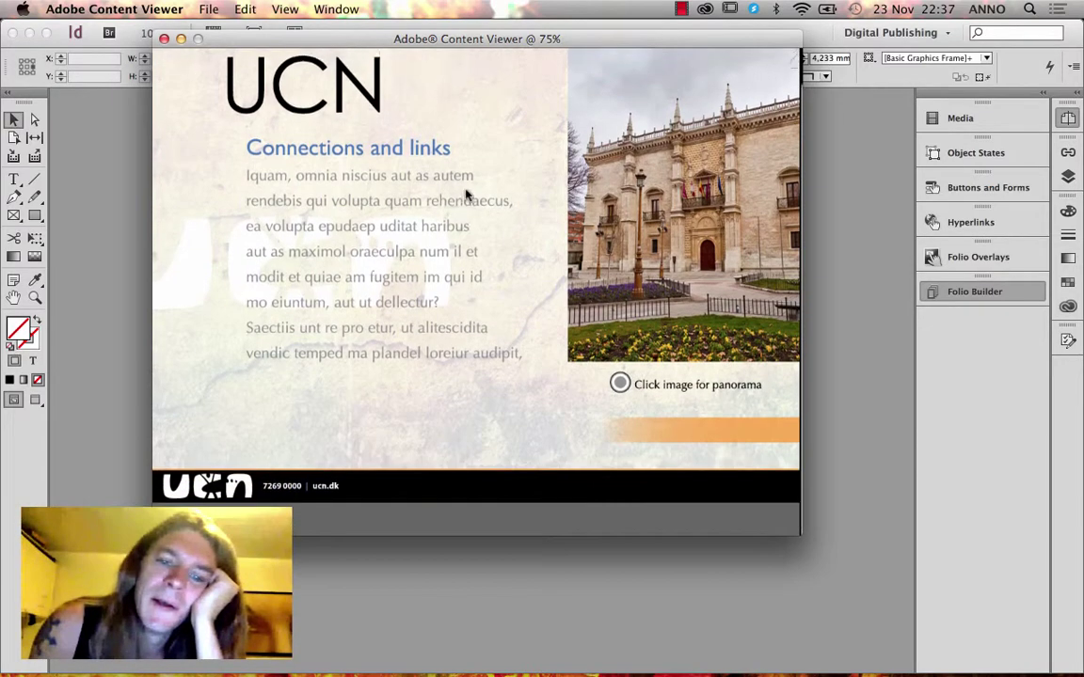
{"action": "left_click_drag", "start_coordinate": [419, 249], "coordinate": [481, 276]}
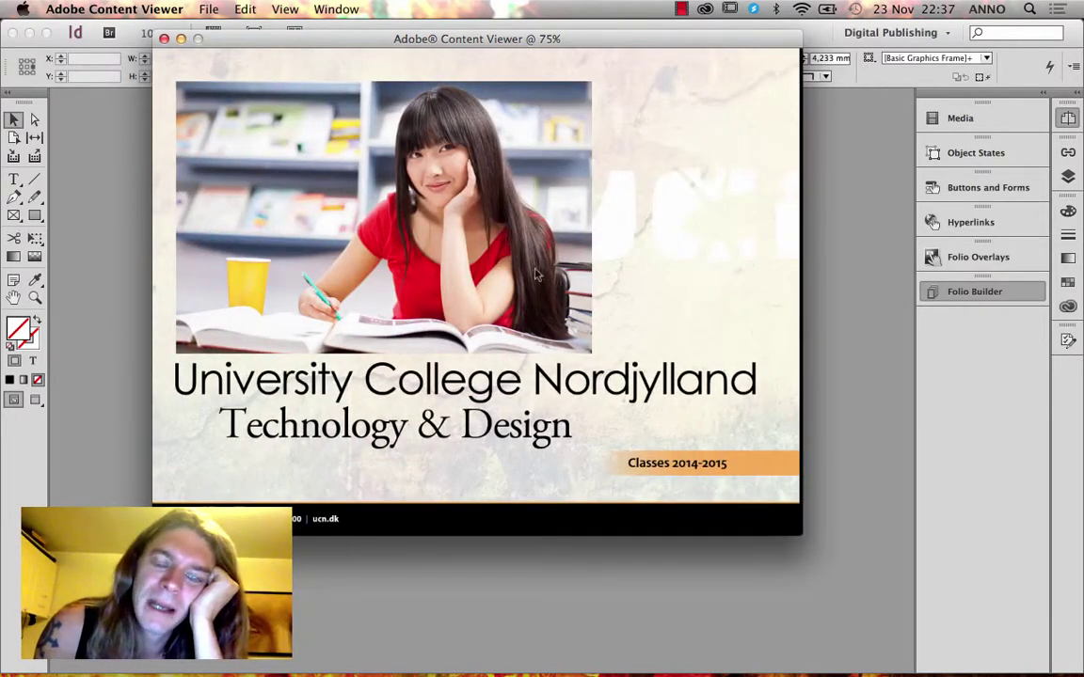
{"action": "scroll", "coordinate": [398, 273], "scroll_direction": "right", "scroll_amount": 10}
{"action": "scroll", "coordinate": [399, 273], "scroll_direction": "left", "scroll_amount": 5}
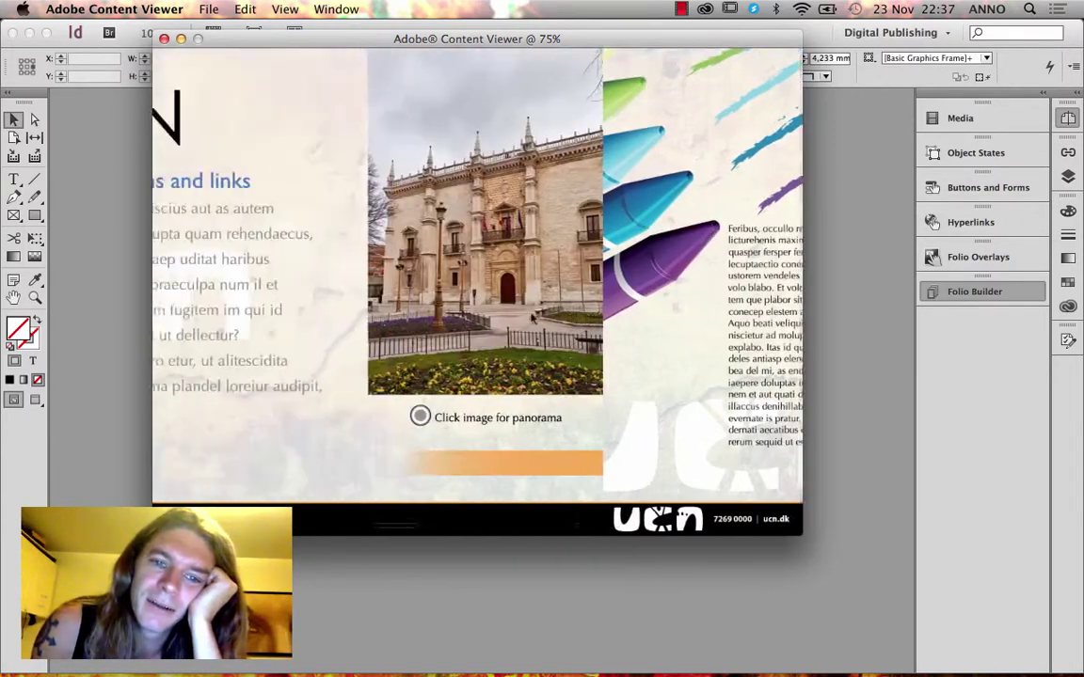
Try to open the panorama from the building image in theschool article, and swipe on to classes.
{"action": "left_click", "coordinate": [661, 415]}
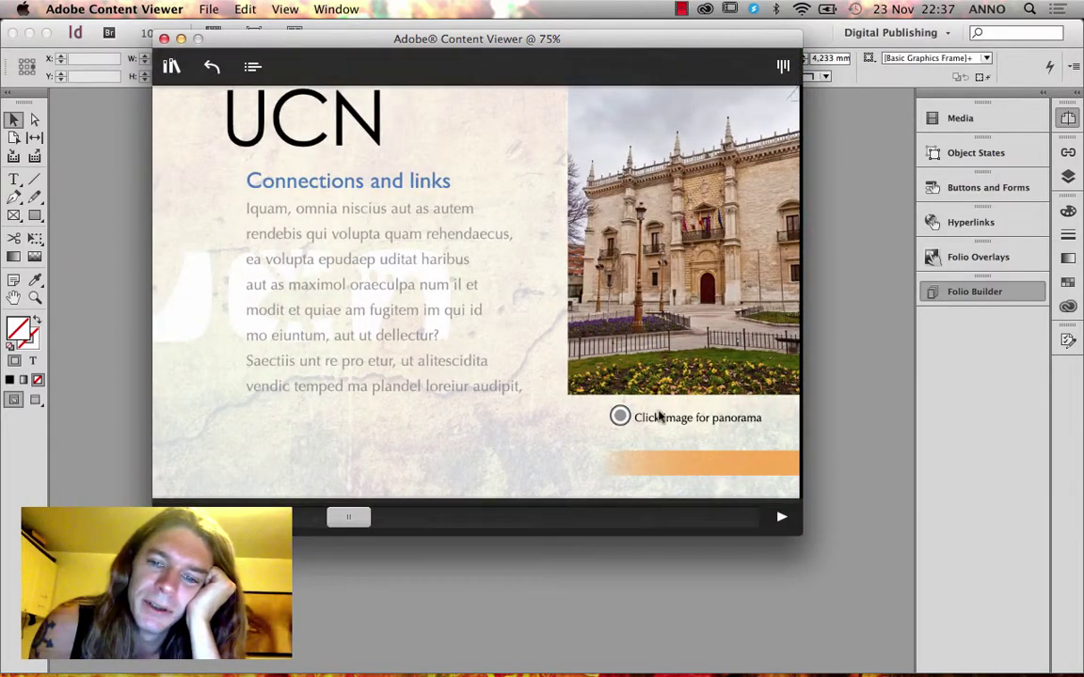
{"action": "left_click", "coordinate": [705, 306]}
{"action": "left_click", "coordinate": [698, 305]}
{"action": "left_click", "coordinate": [692, 304]}
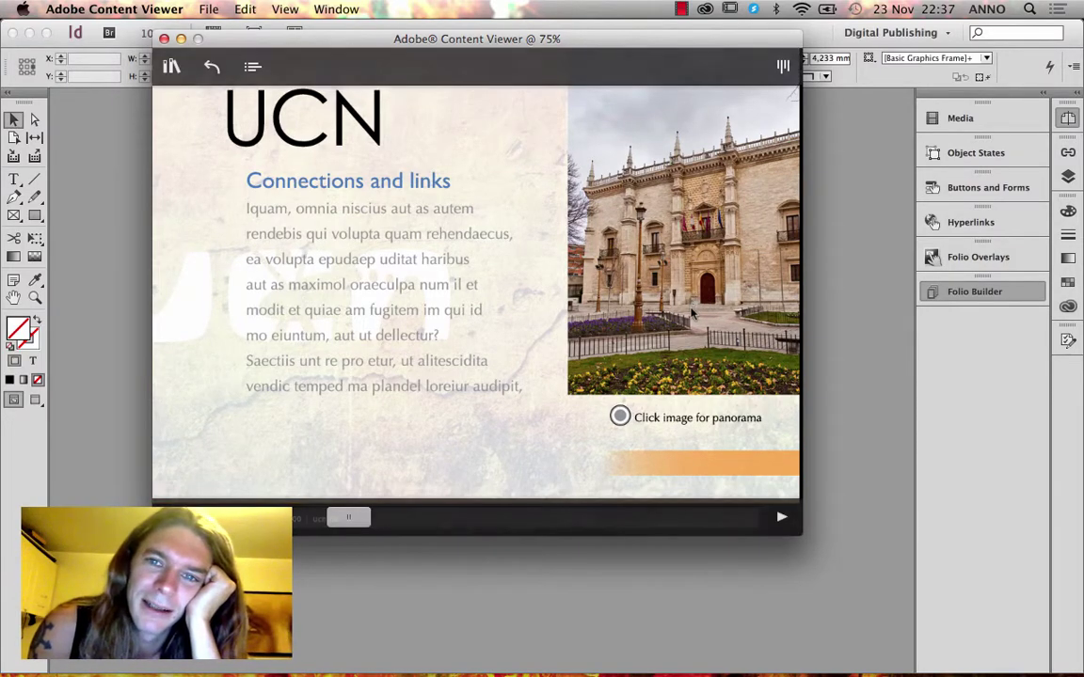
{"action": "left_click_drag", "start_coordinate": [713, 297], "coordinate": [564, 303]}
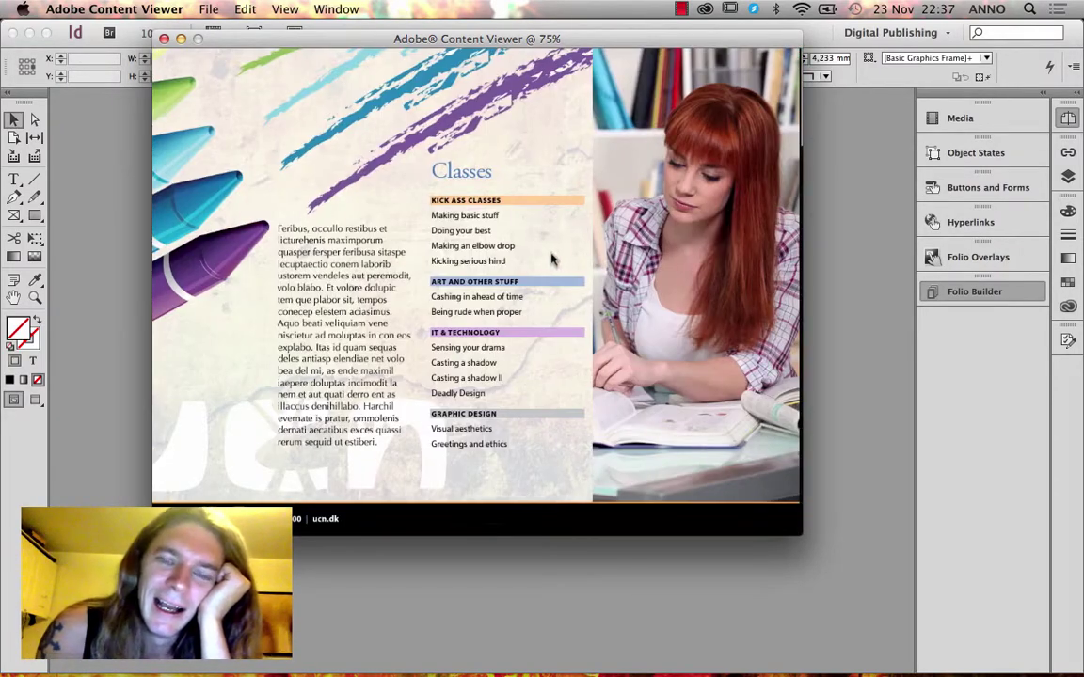
Scroll through the classes article's pages and compare them with the pages of the community article.
{"action": "scroll", "coordinate": [503, 407], "scroll_direction": "down", "scroll_amount": 10}
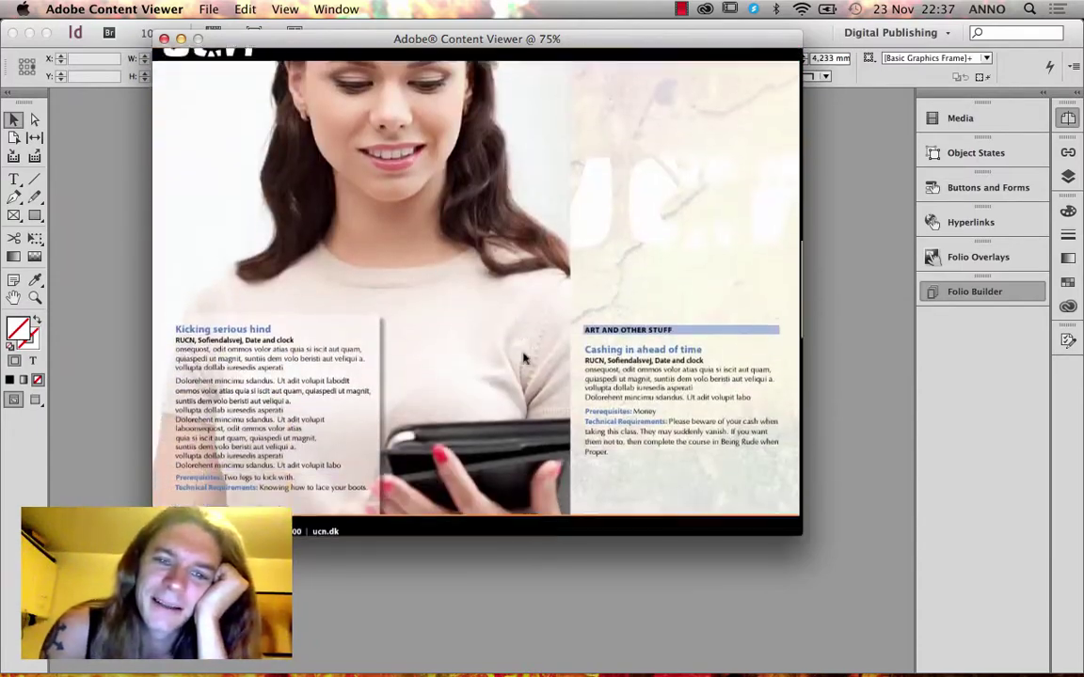
{"action": "scroll", "coordinate": [497, 377], "scroll_direction": "up", "scroll_amount": 6}
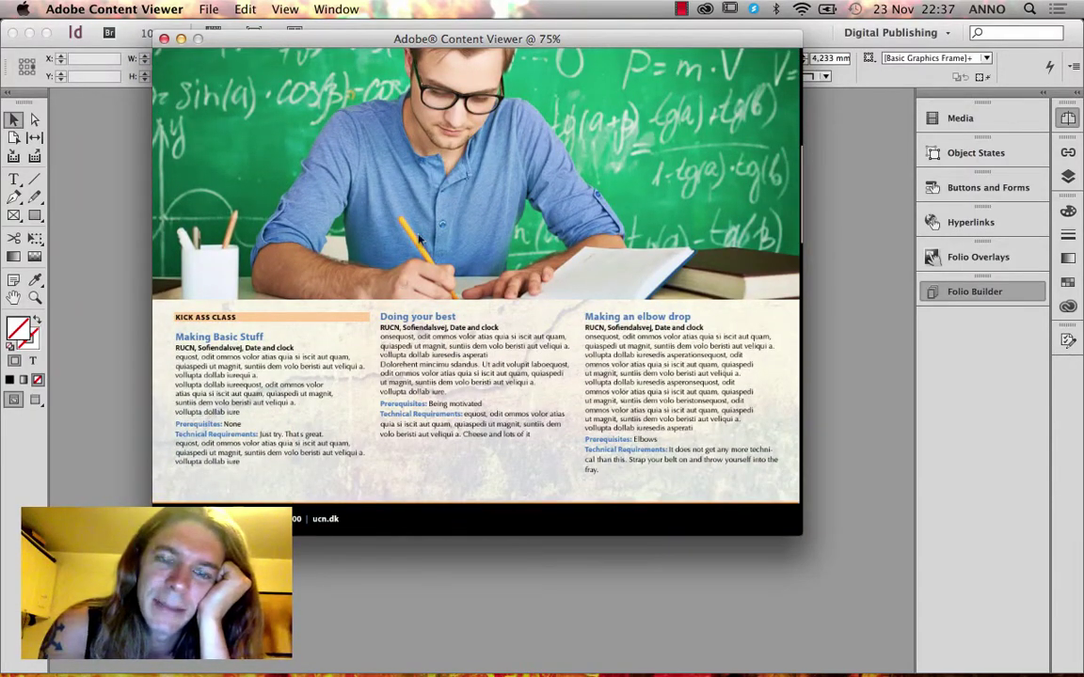
{"action": "scroll", "coordinate": [475, 252], "scroll_direction": "up", "scroll_amount": 8}
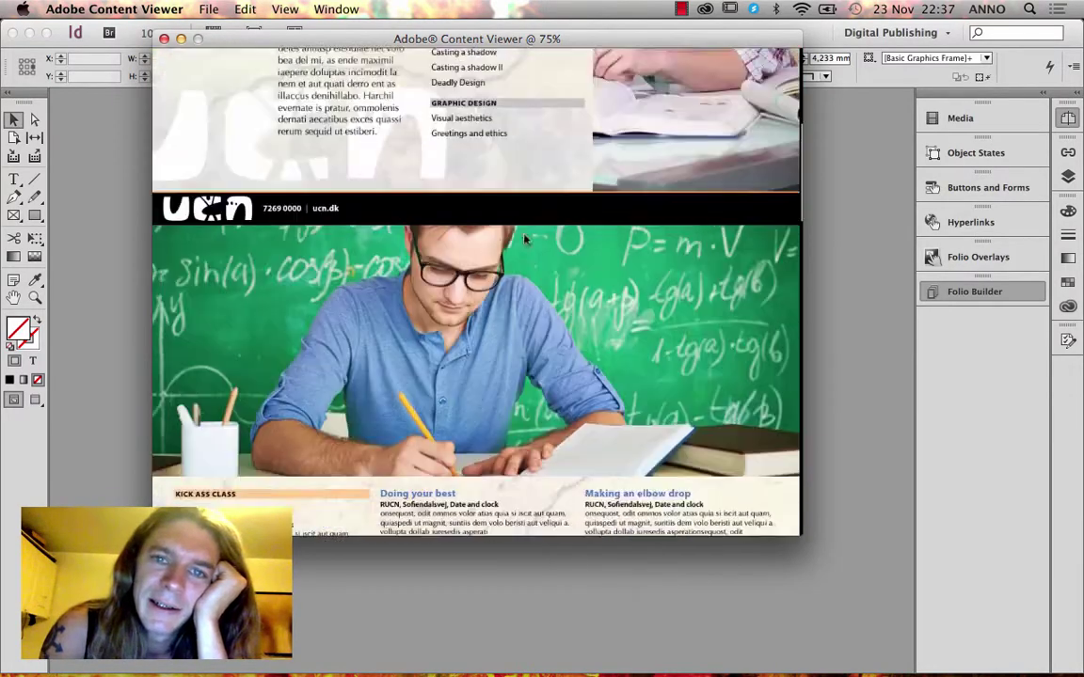
{"action": "scroll", "coordinate": [550, 261], "scroll_direction": "right", "scroll_amount": 5}
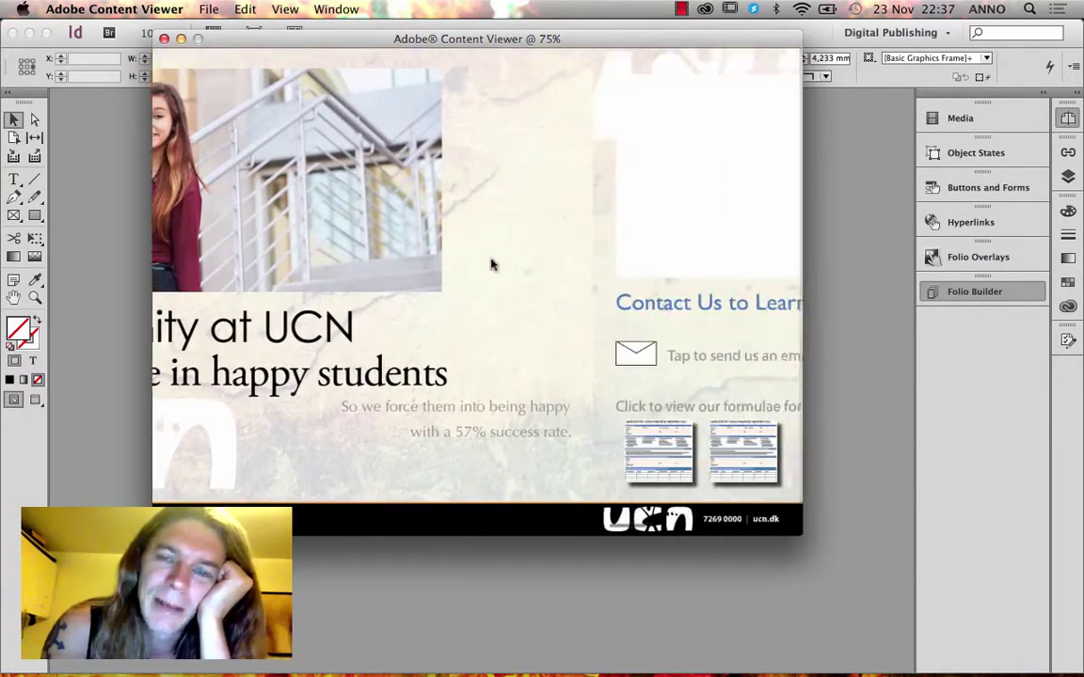
{"action": "scroll", "coordinate": [532, 278], "scroll_direction": "left", "scroll_amount": 5}
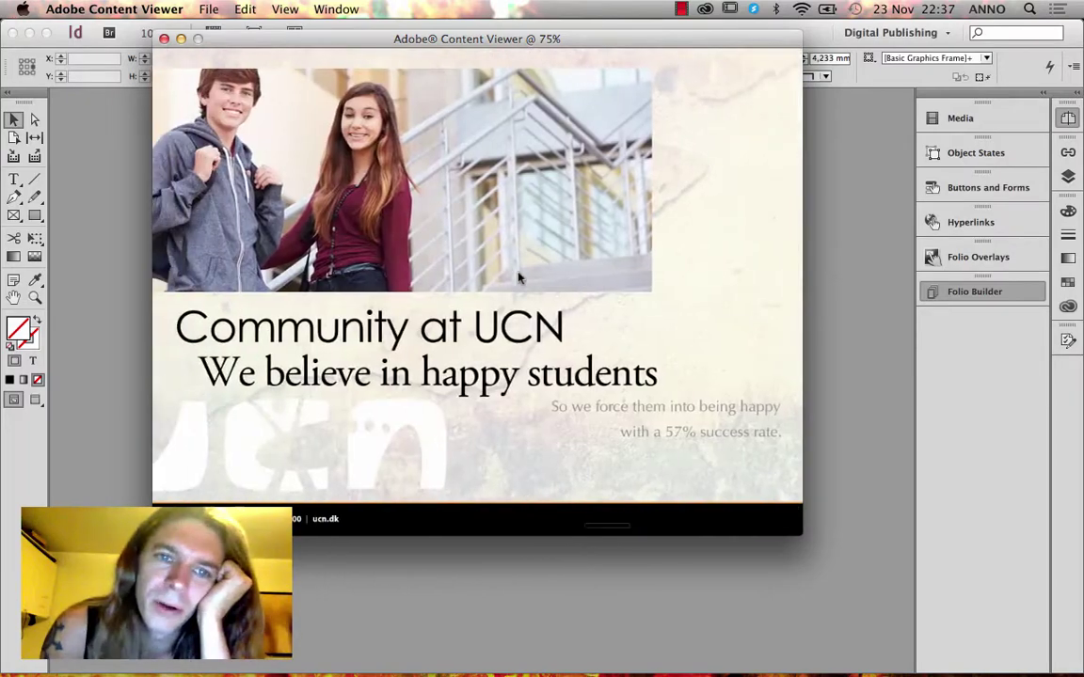
{"action": "scroll", "coordinate": [505, 348], "scroll_direction": "down", "scroll_amount": 5}
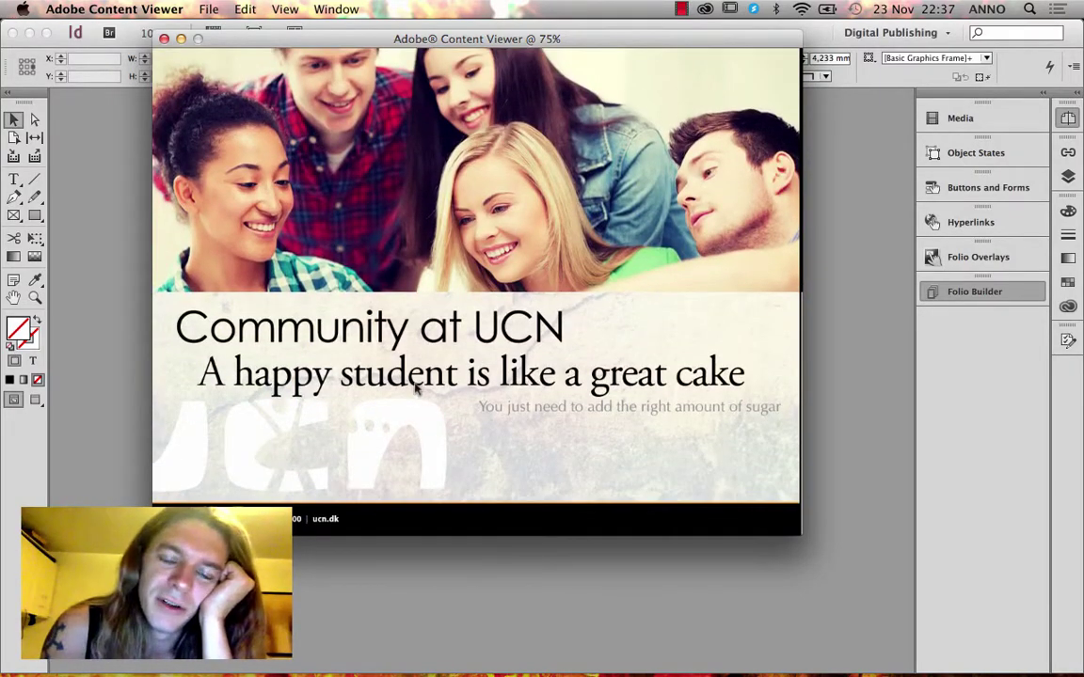
Swipe back to the cover, run through all articles to contact, and close the folio preview.
{"action": "scroll", "coordinate": [329, 247], "scroll_direction": "left", "scroll_amount": 5}
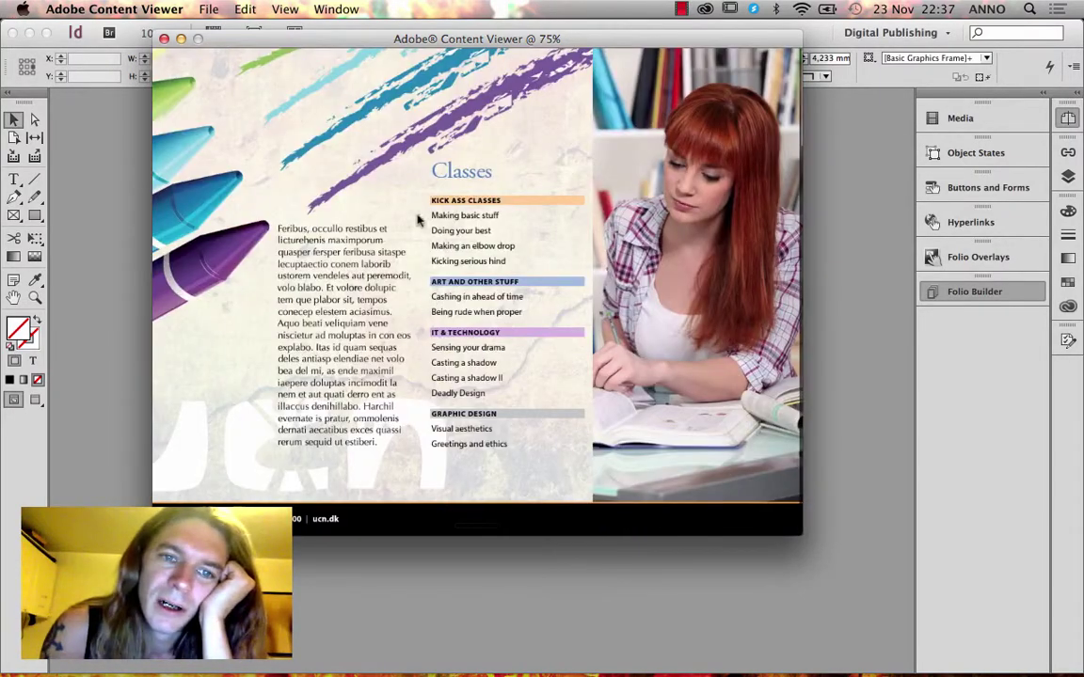
{"action": "scroll", "coordinate": [404, 282], "scroll_direction": "left", "scroll_amount": 5}
{"action": "scroll", "coordinate": [363, 254], "scroll_direction": "left", "scroll_amount": 5}
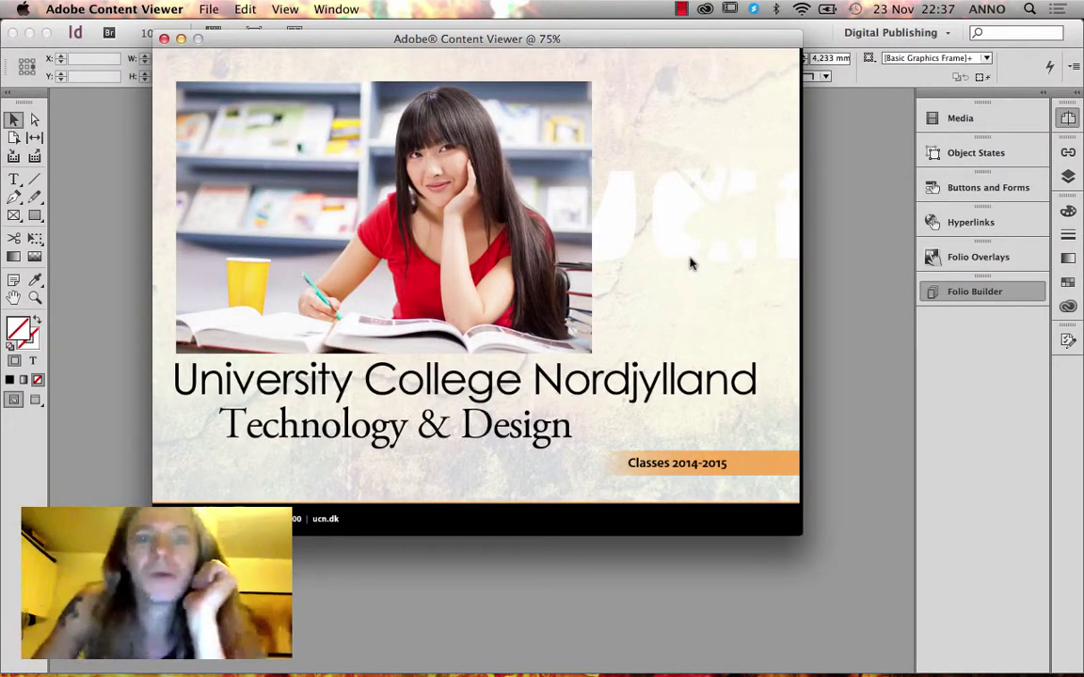
{"action": "left_click_drag", "start_coordinate": [704, 310], "coordinate": [376, 245]}
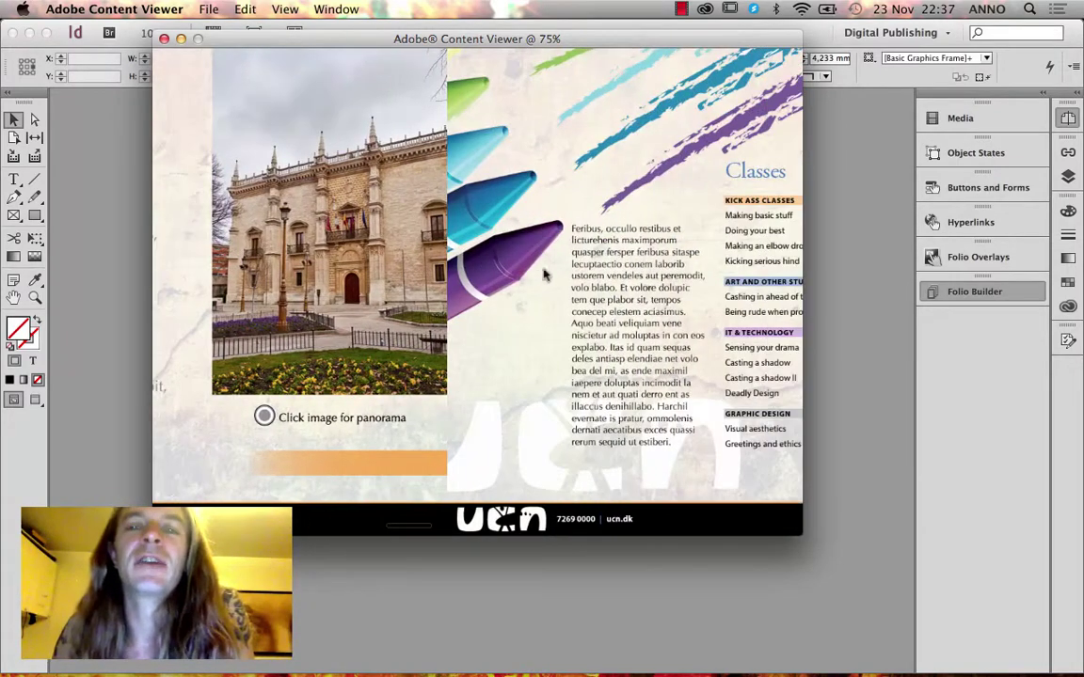
{"action": "key", "text": "Right"}
{"action": "key", "text": "Right"}
{"action": "key", "text": "Right"}
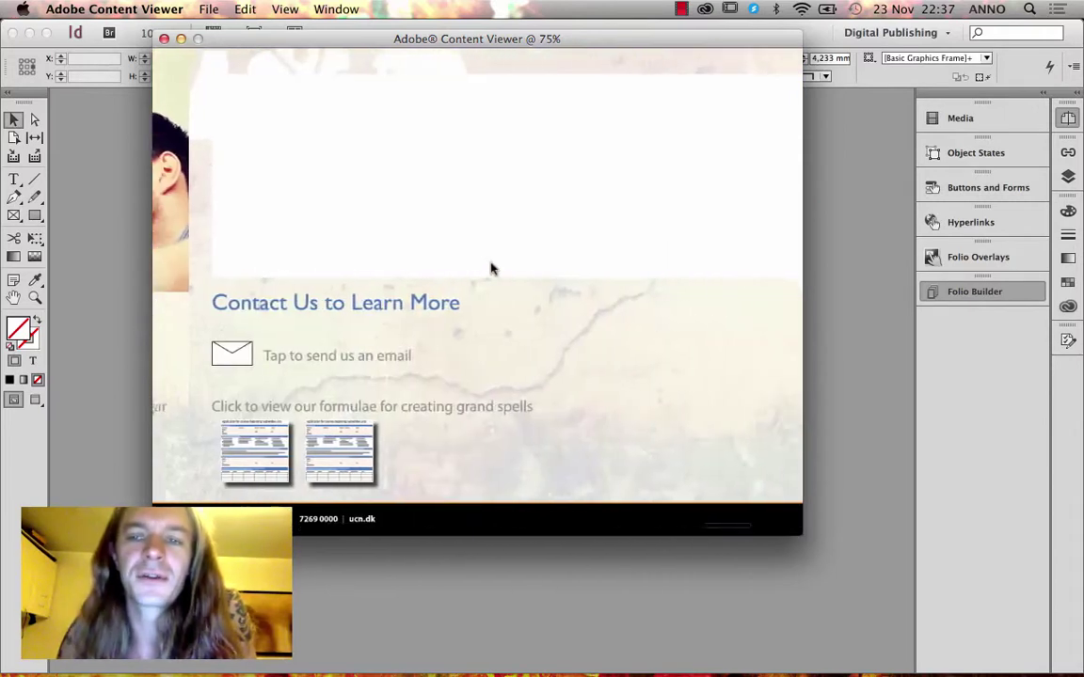
{"action": "left_click", "coordinate": [164, 38]}
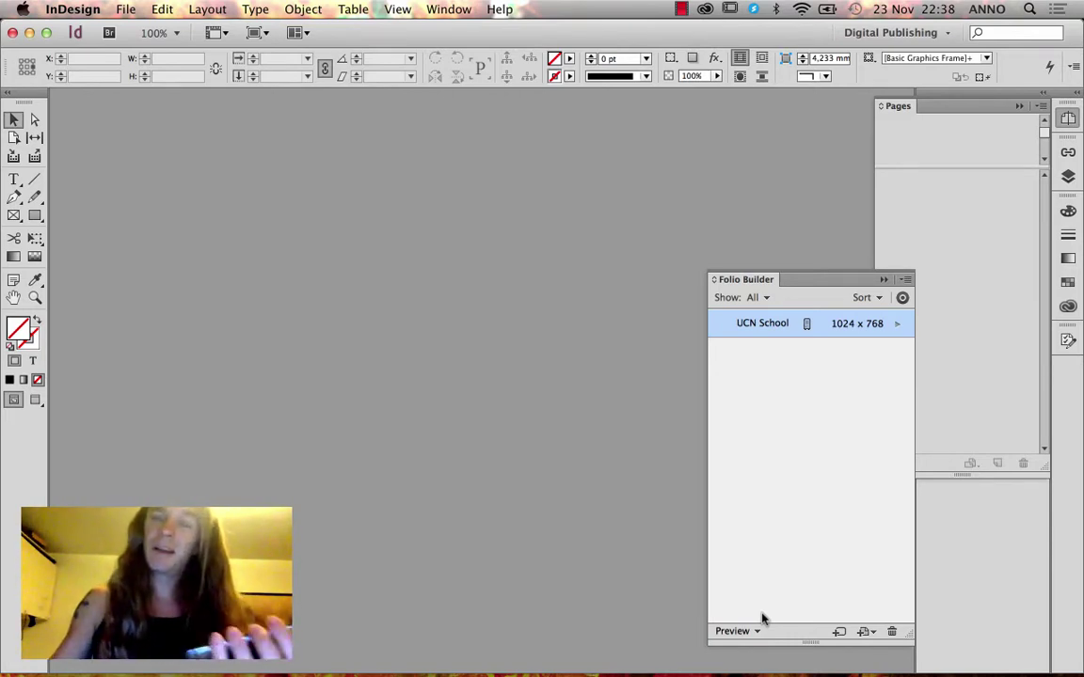
Upload the UCN School folio to Folio Producer and open its article list.
{"action": "left_click", "coordinate": [905, 281]}
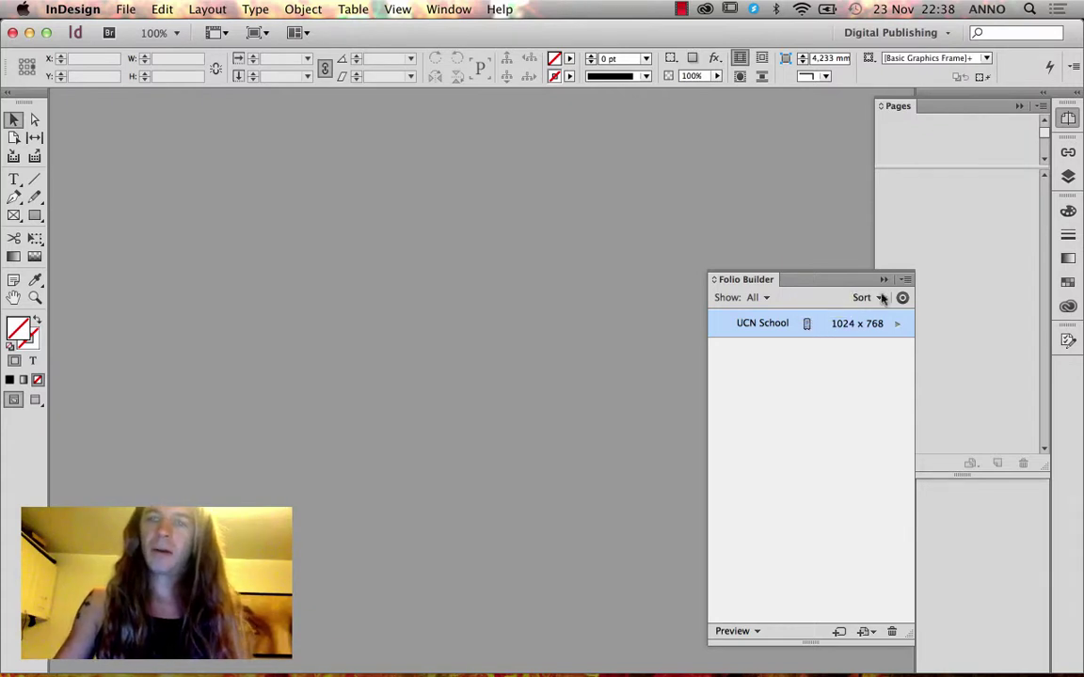
{"action": "left_click", "coordinate": [905, 282]}
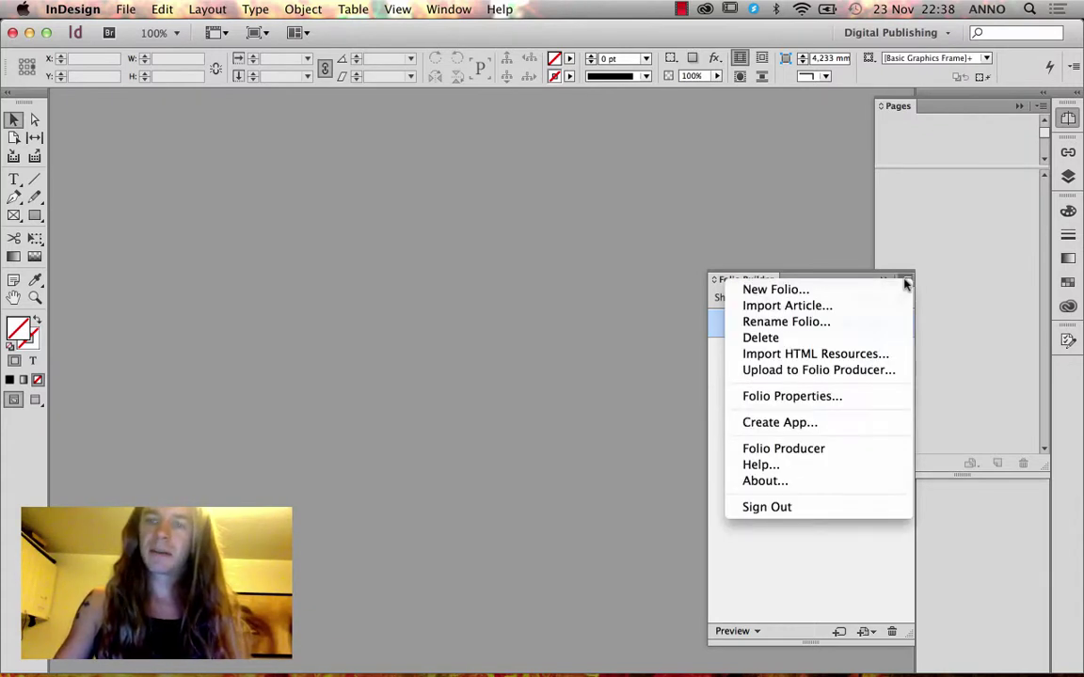
{"action": "left_click", "coordinate": [865, 373]}
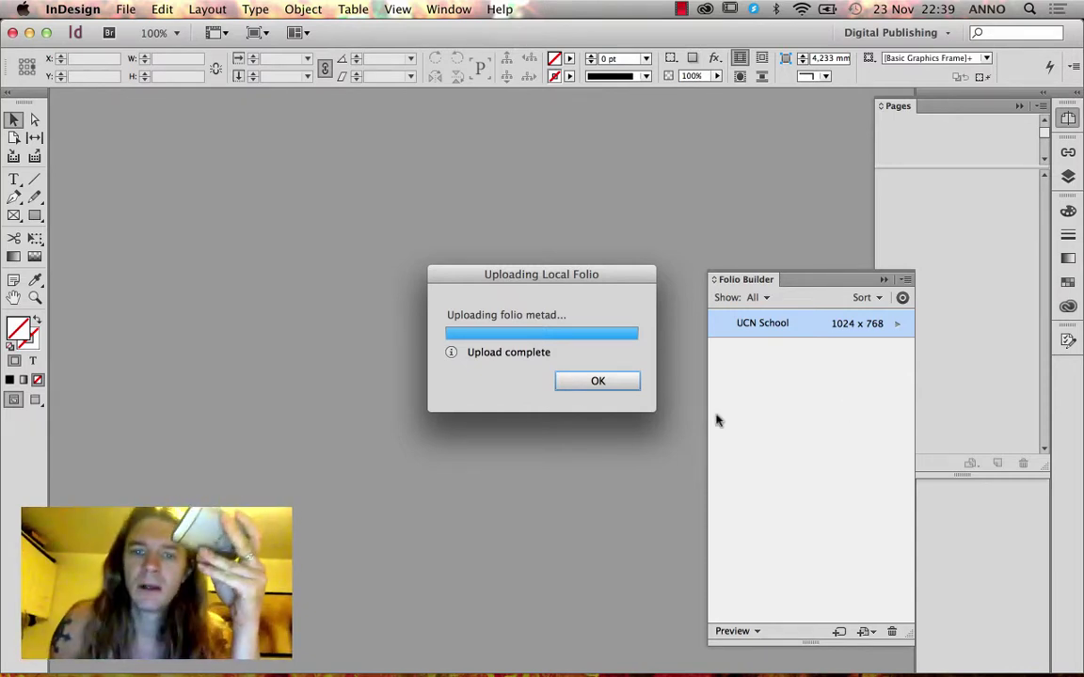
{"action": "left_click", "coordinate": [637, 388]}
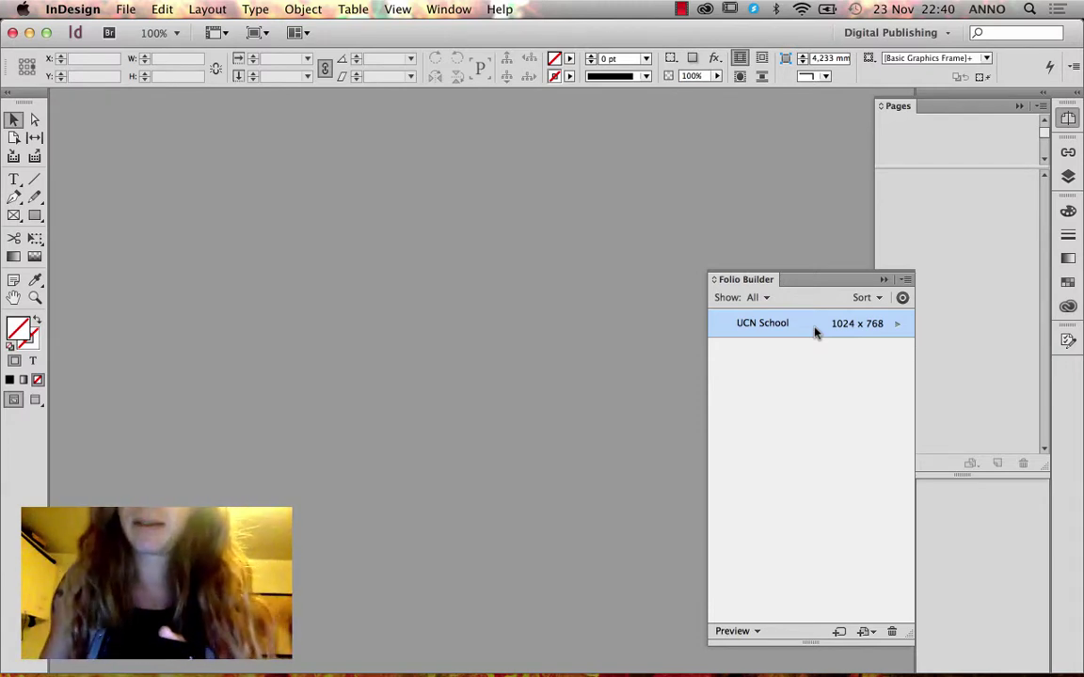
{"action": "left_click", "coordinate": [895, 325]}
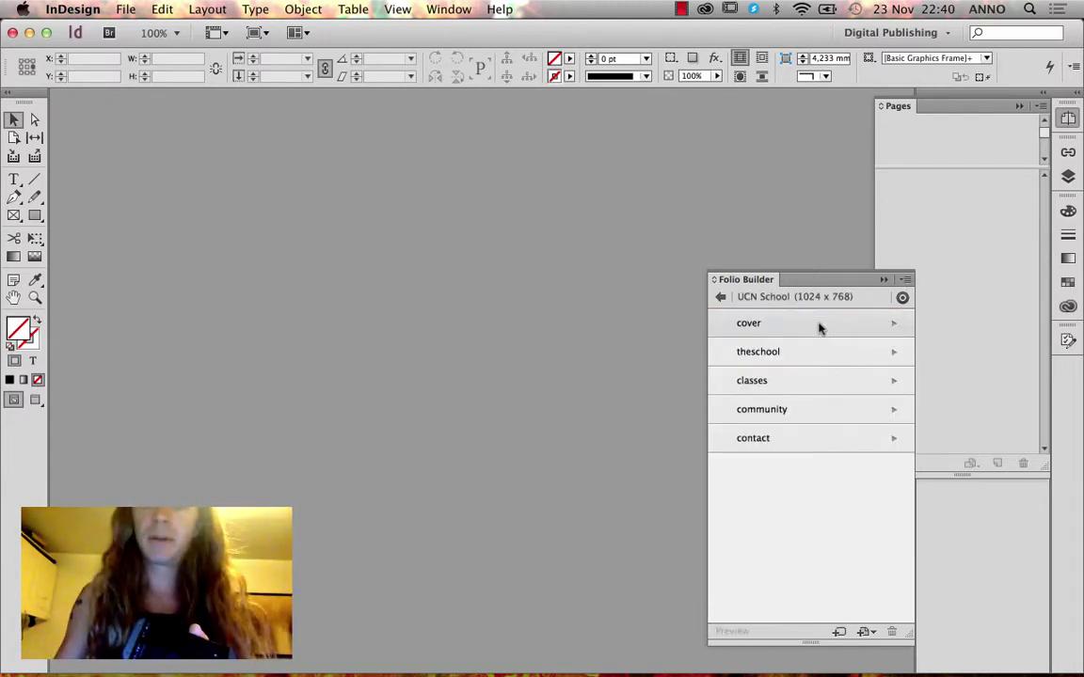
Set the UCN School folio's vertical cover preview to the Cover image from the _ToC folder and save the folio properties.
{"action": "left_click", "coordinate": [721, 296]}
{"action": "left_click", "coordinate": [905, 281]}
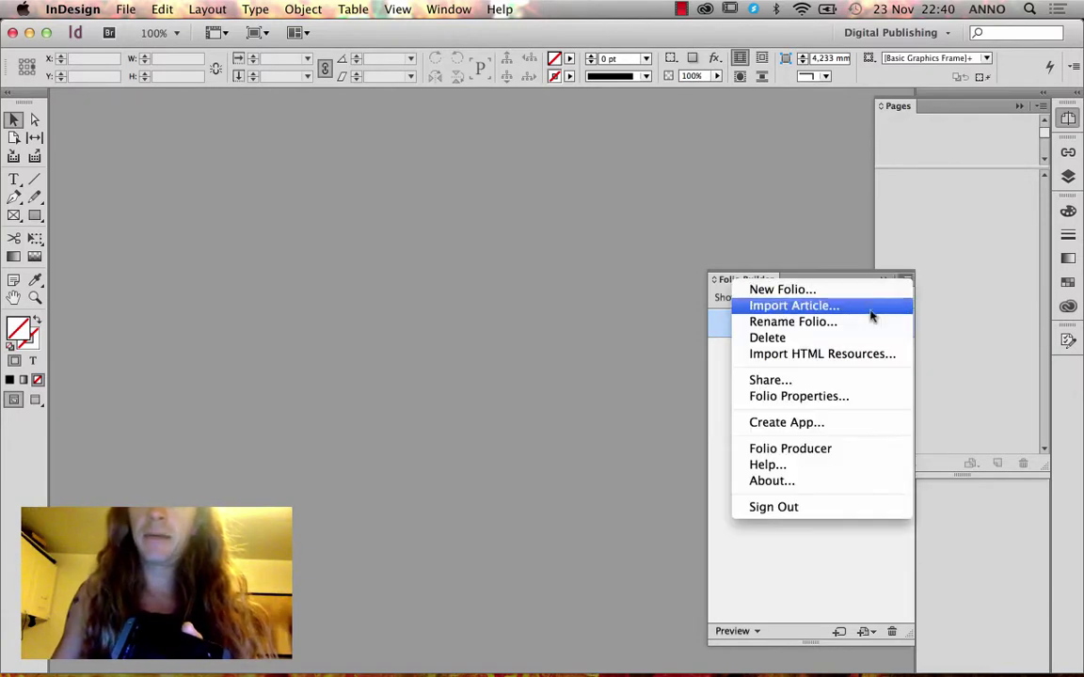
{"action": "left_click", "coordinate": [843, 397]}
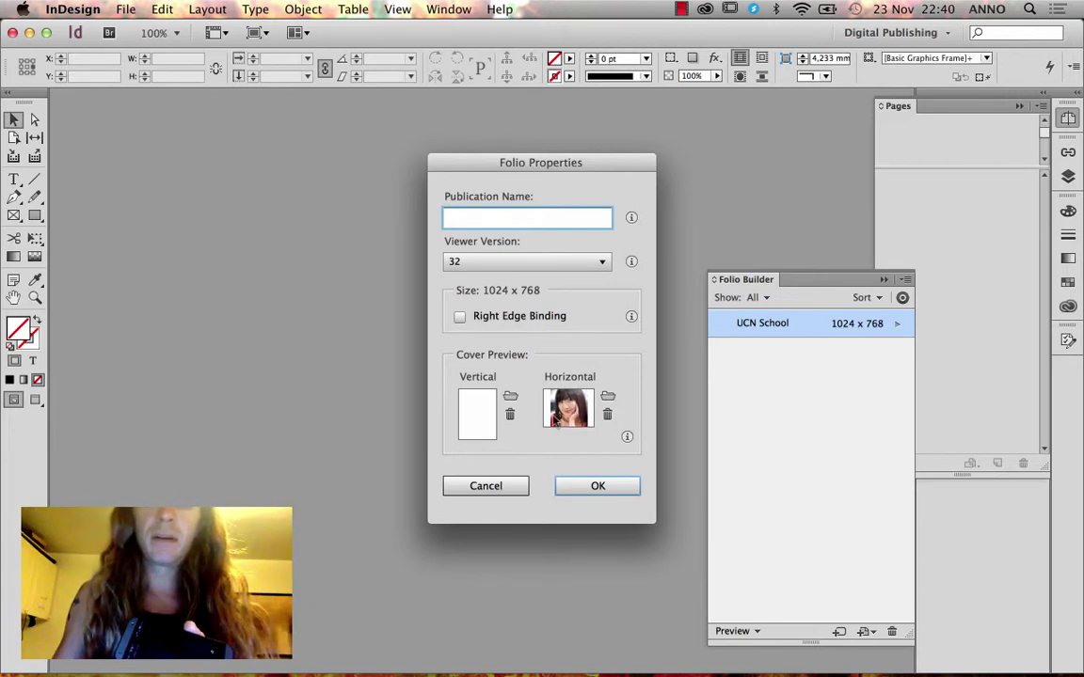
{"action": "left_click", "coordinate": [509, 397]}
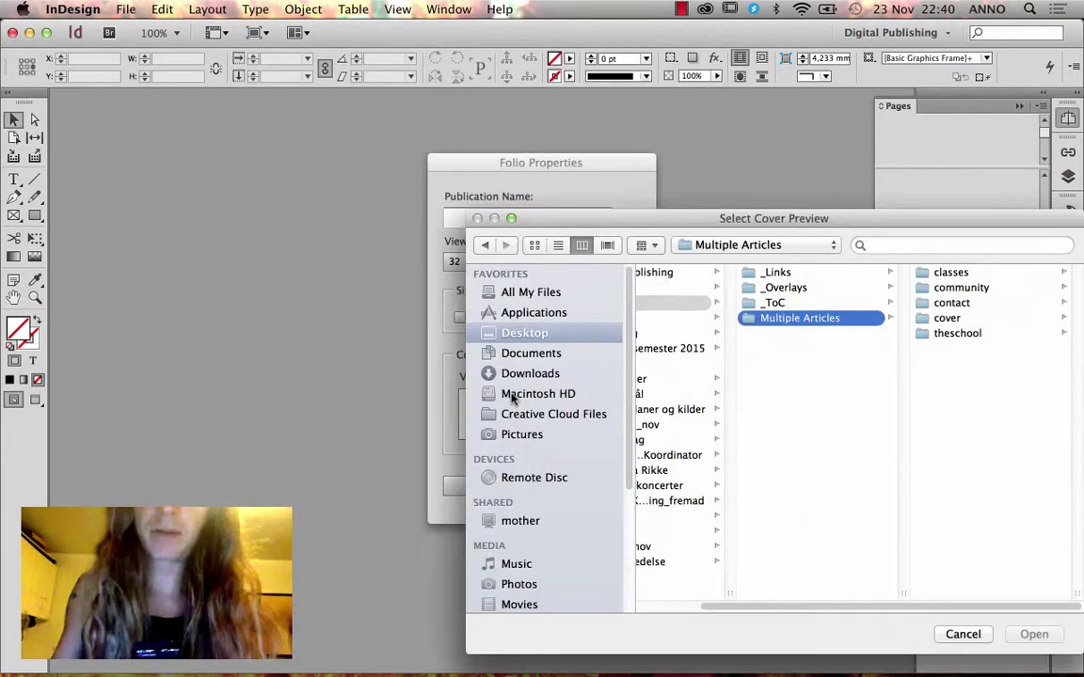
{"action": "left_click", "coordinate": [776, 302]}
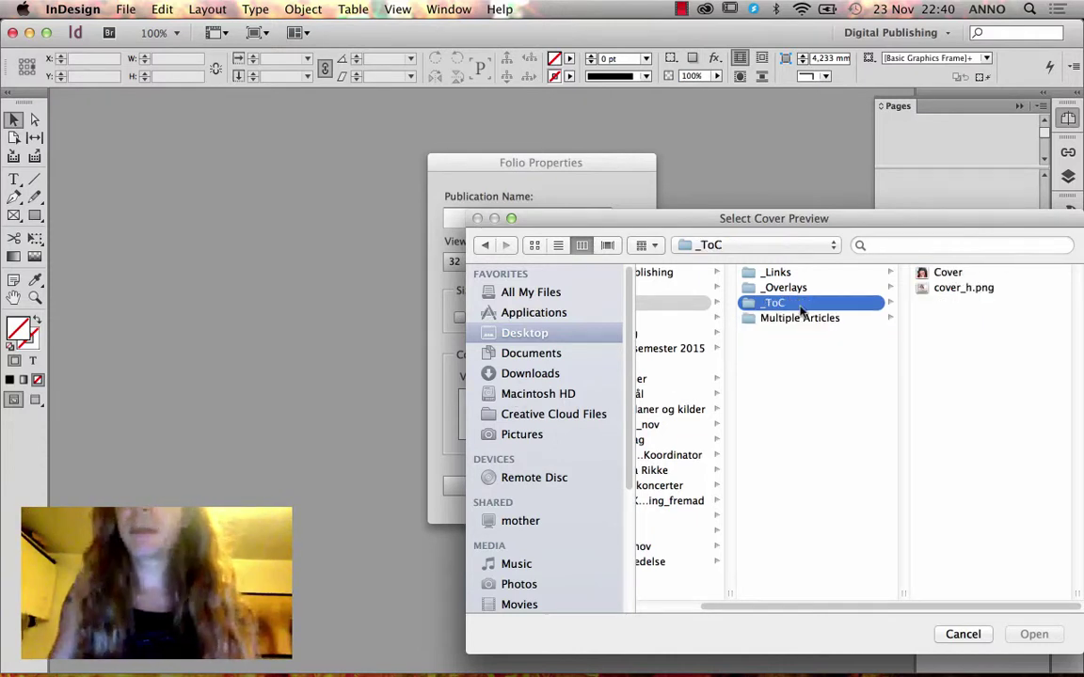
{"action": "left_click", "coordinate": [945, 272]}
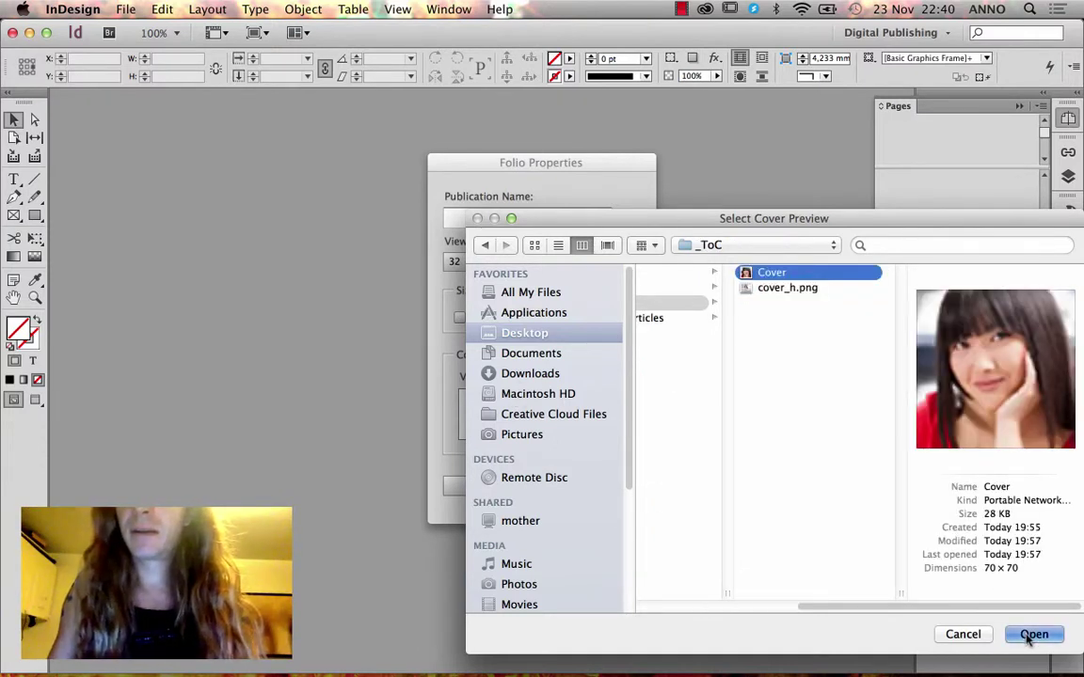
{"action": "left_click", "coordinate": [1034, 634]}
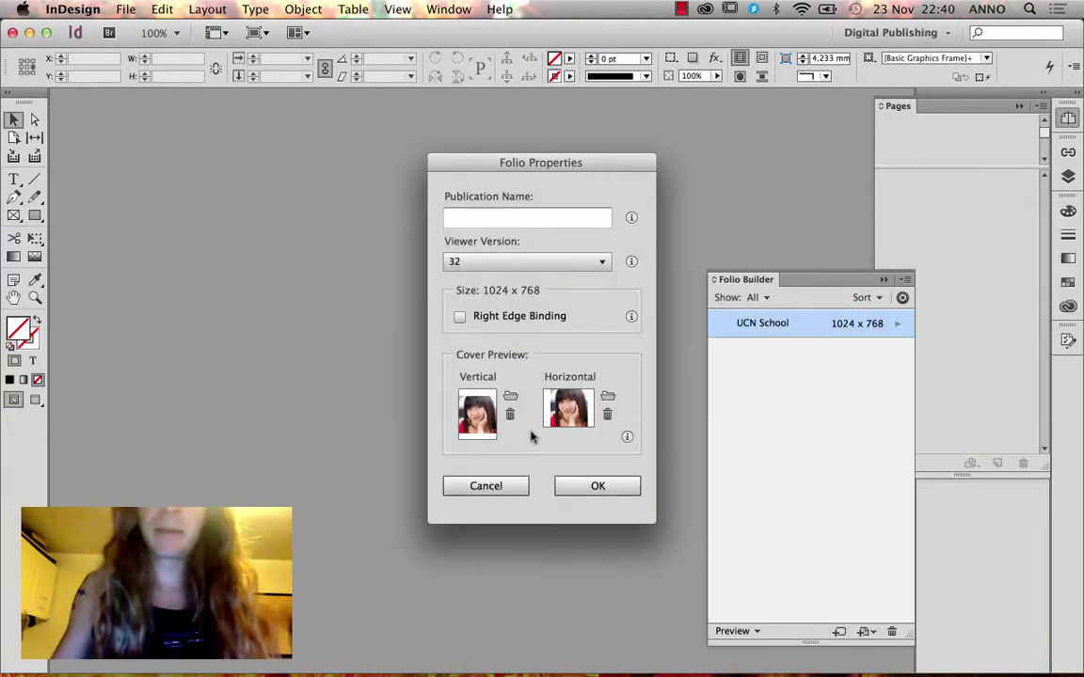
{"action": "left_click", "coordinate": [598, 486]}
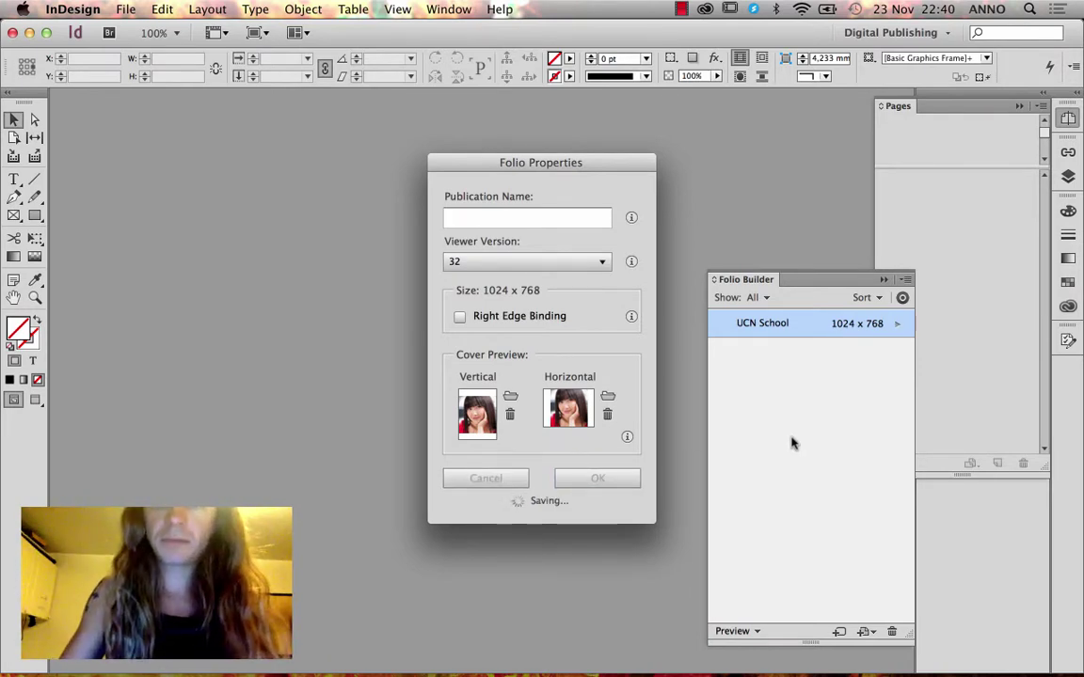
{"action": "left_click", "coordinate": [904, 279]}
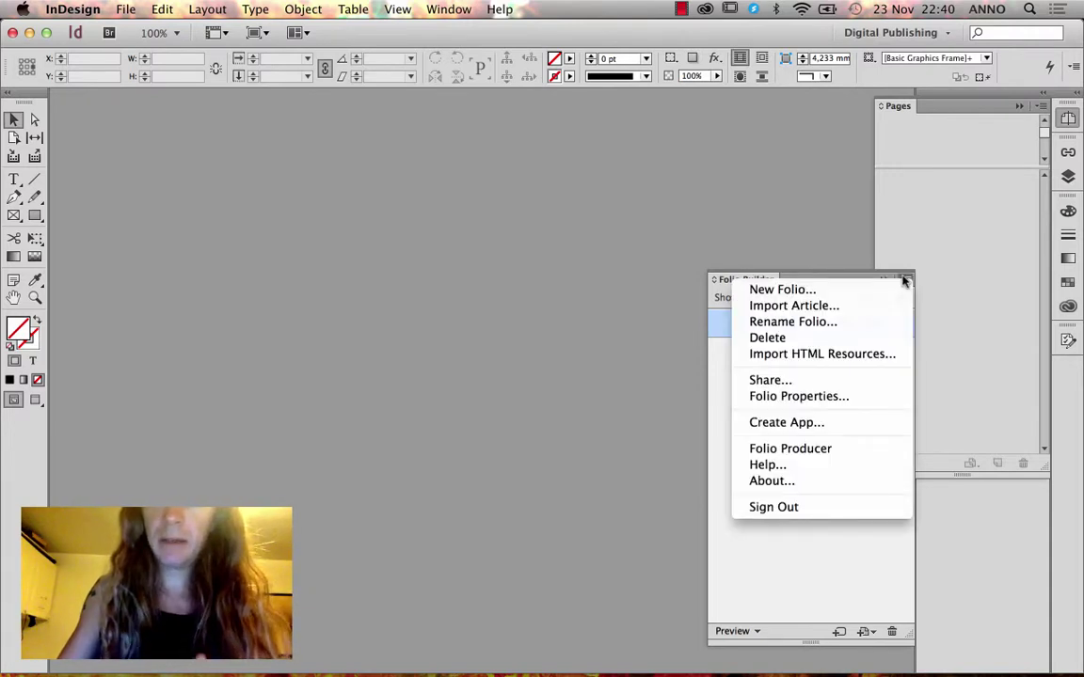
{"action": "left_click", "coordinate": [799, 562]}
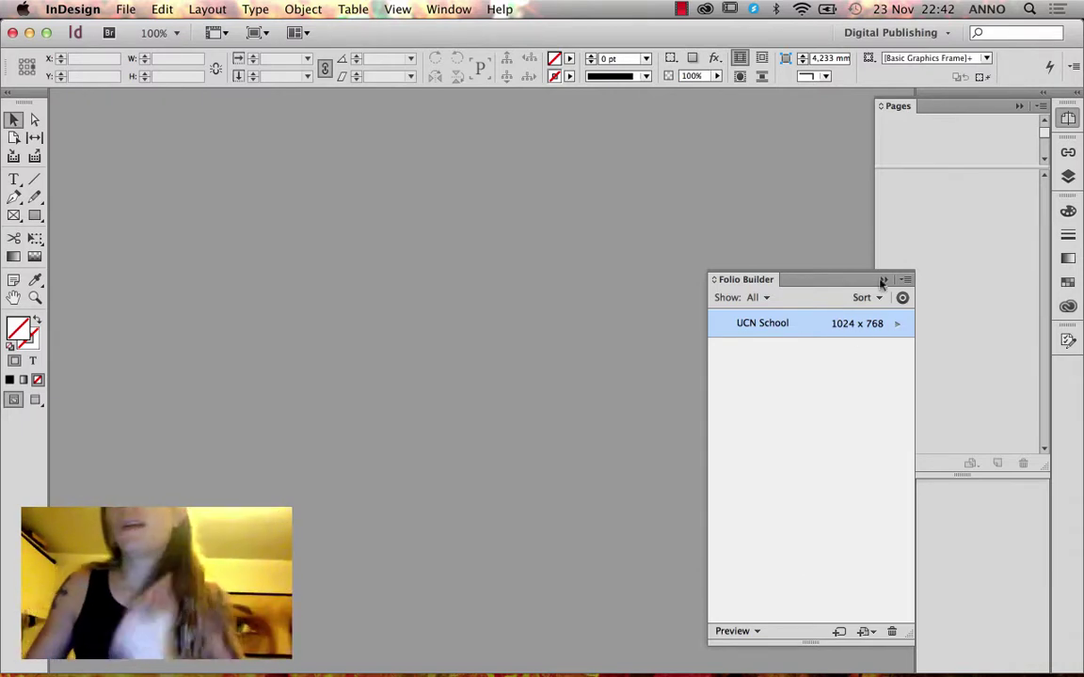
Open the UCN School folio's article list and delete the contact article.
{"action": "left_click", "coordinate": [896, 324]}
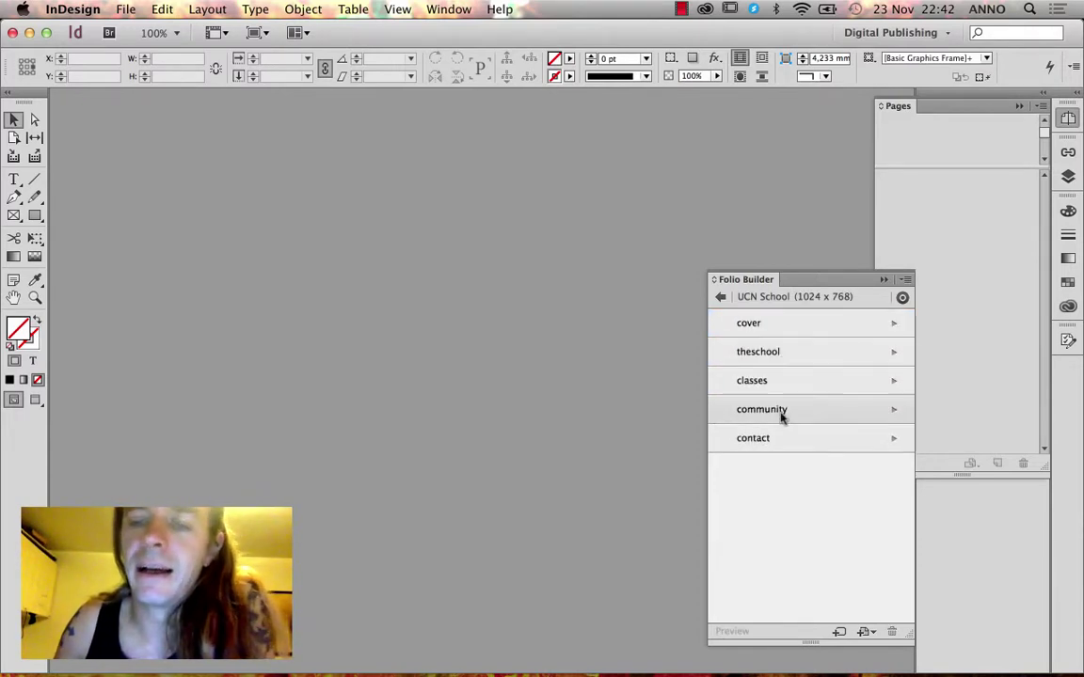
{"action": "mouse_move", "coordinate": [796, 438]}
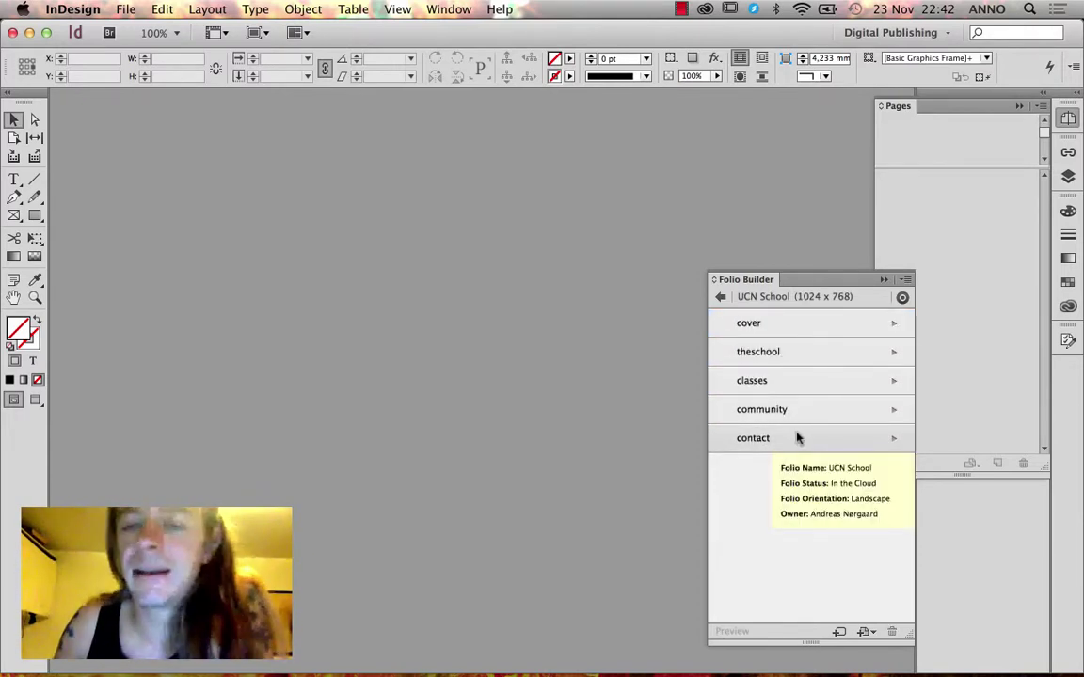
{"action": "left_click", "coordinate": [797, 439]}
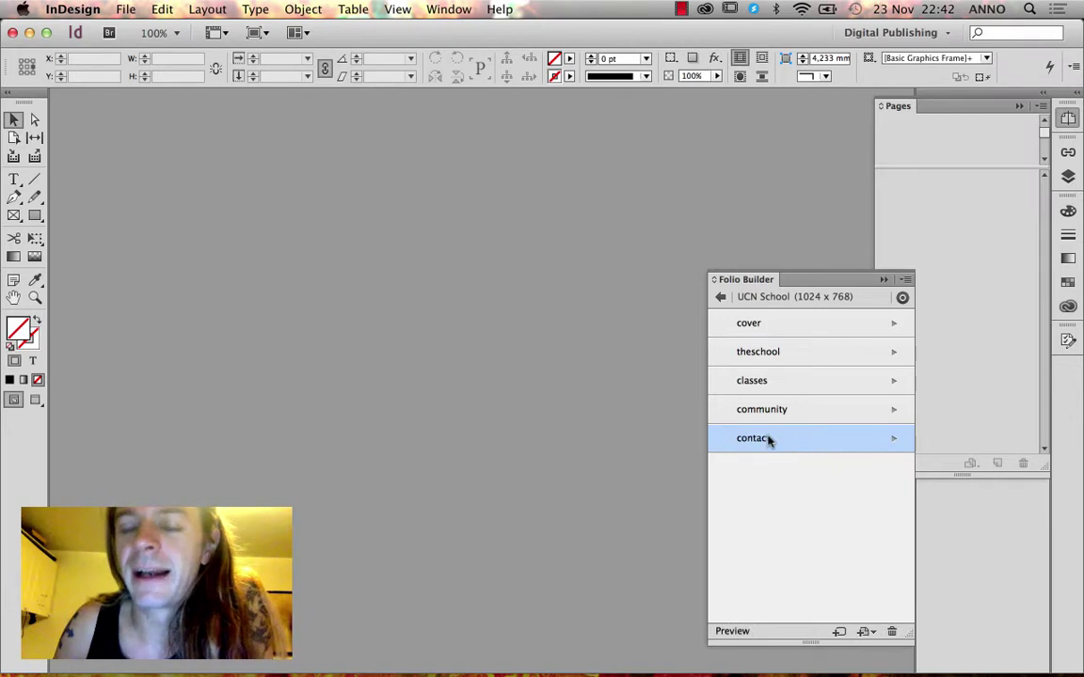
{"action": "left_click", "coordinate": [894, 634]}
{"action": "left_click", "coordinate": [698, 382]}
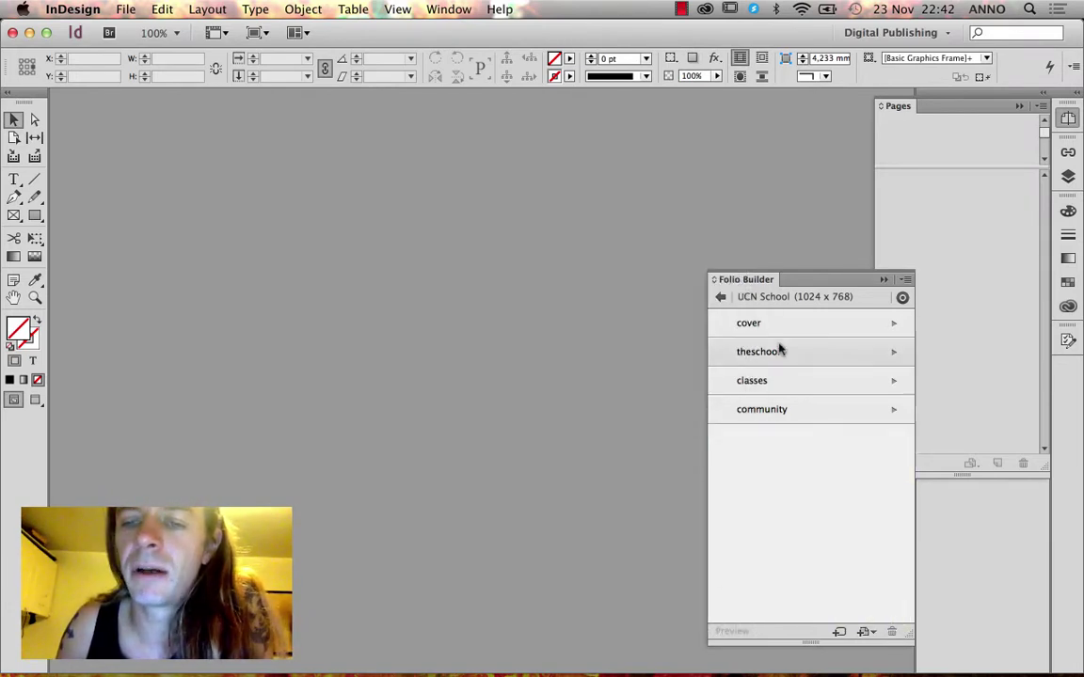
Import the contact folder from Multiple Articles into UCN School as a single article named Contact.
{"action": "left_click", "coordinate": [904, 280]}
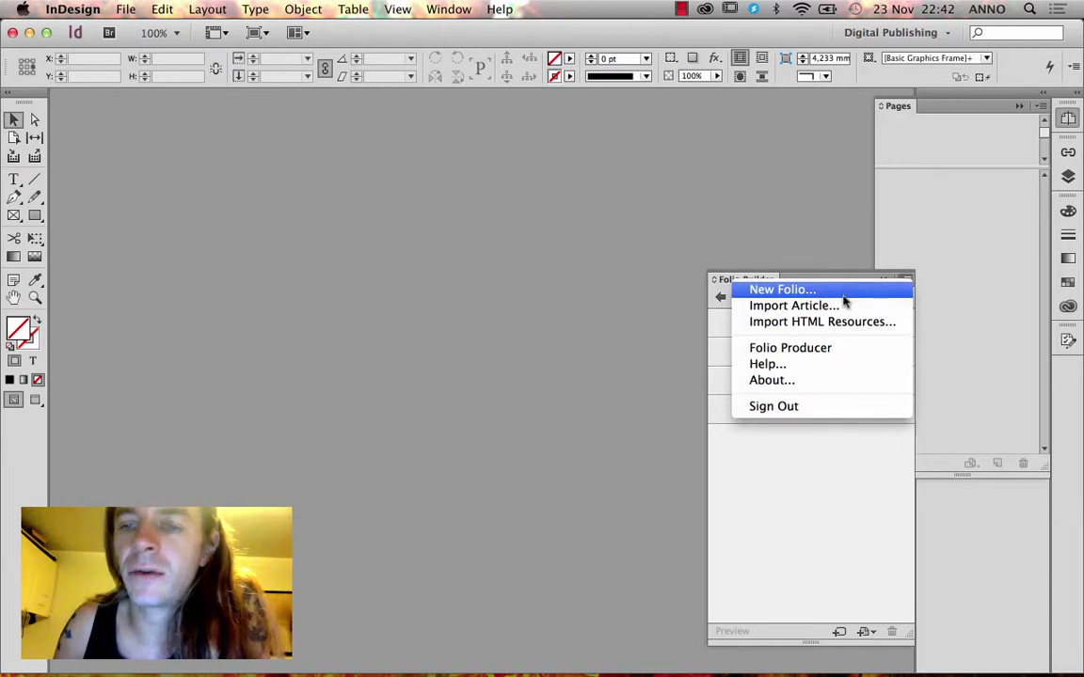
{"action": "left_click", "coordinate": [795, 306]}
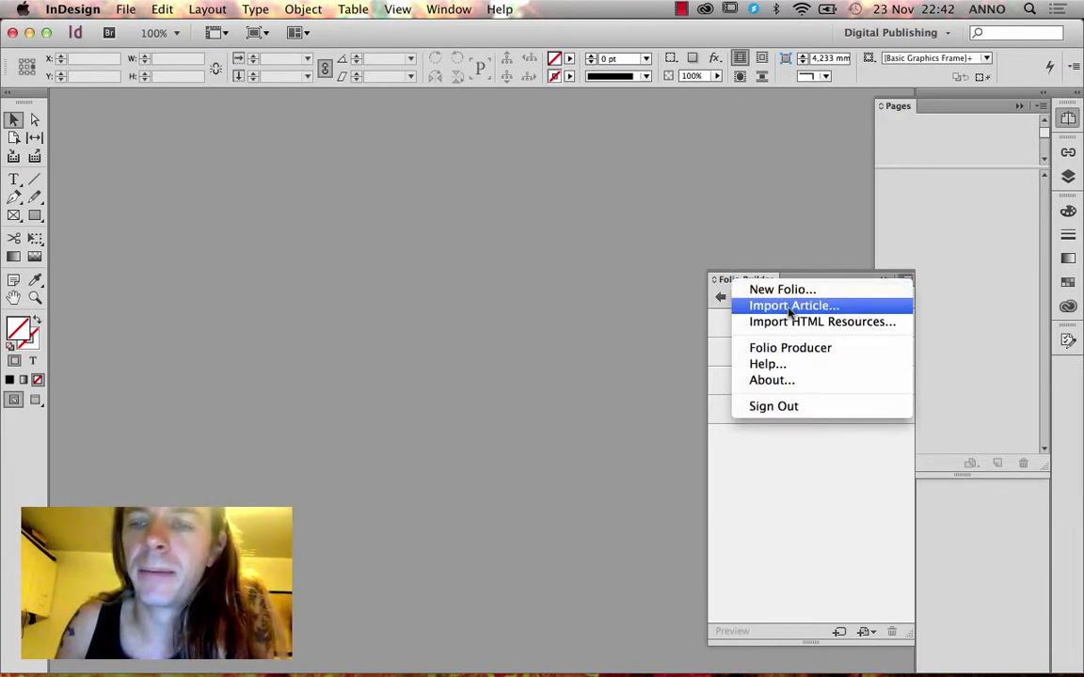
{"action": "left_click_drag", "start_coordinate": [537, 139], "coordinate": [499, 163]}
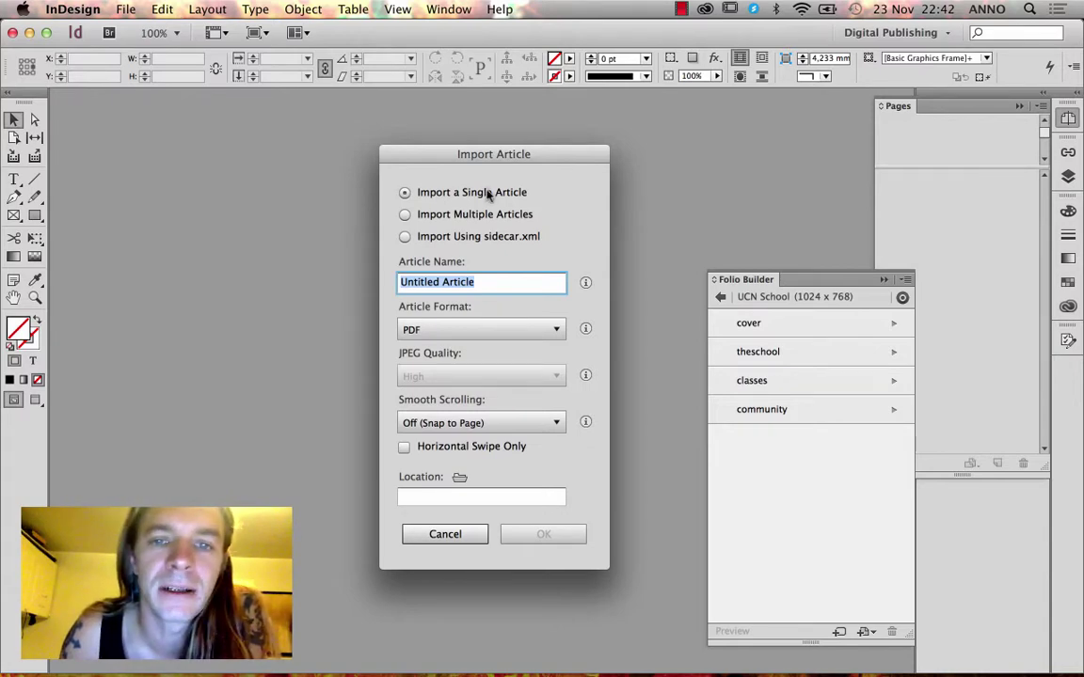
{"action": "left_click", "coordinate": [460, 478]}
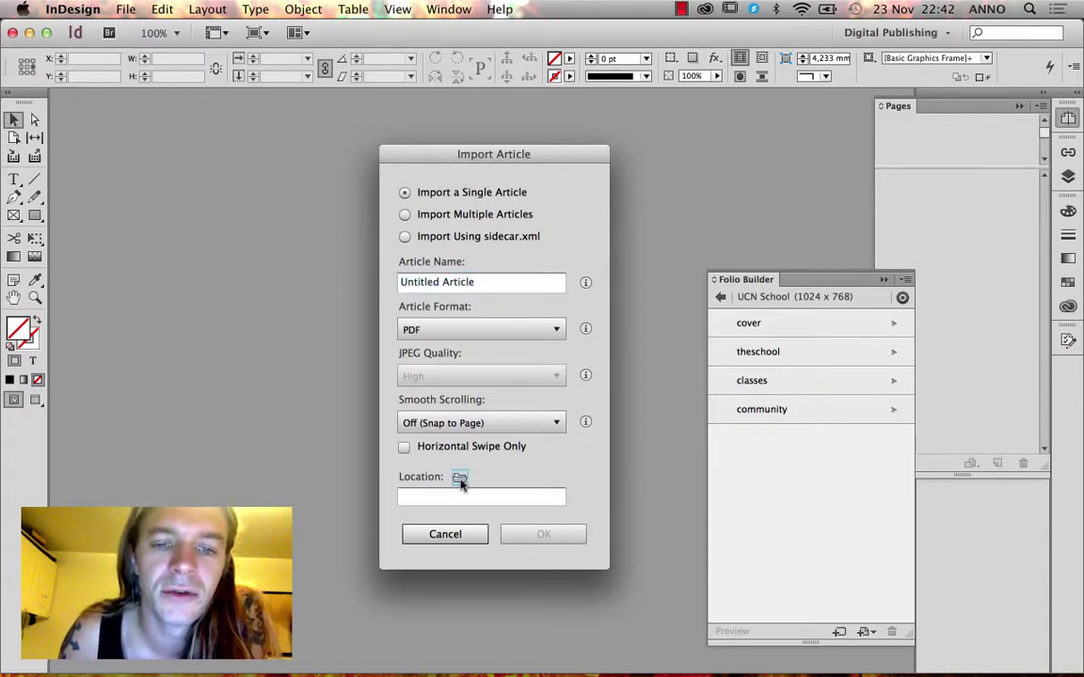
{"action": "left_click_drag", "start_coordinate": [689, 217], "coordinate": [339, 213]}
{"action": "left_click", "coordinate": [516, 323]}
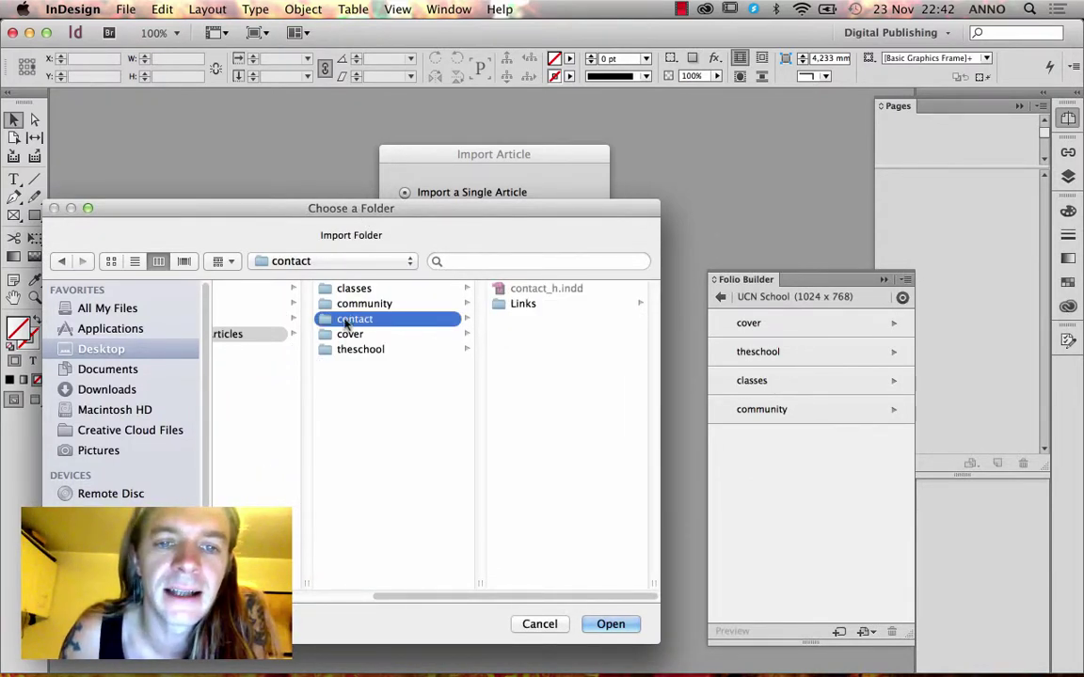
{"action": "left_click", "coordinate": [609, 625]}
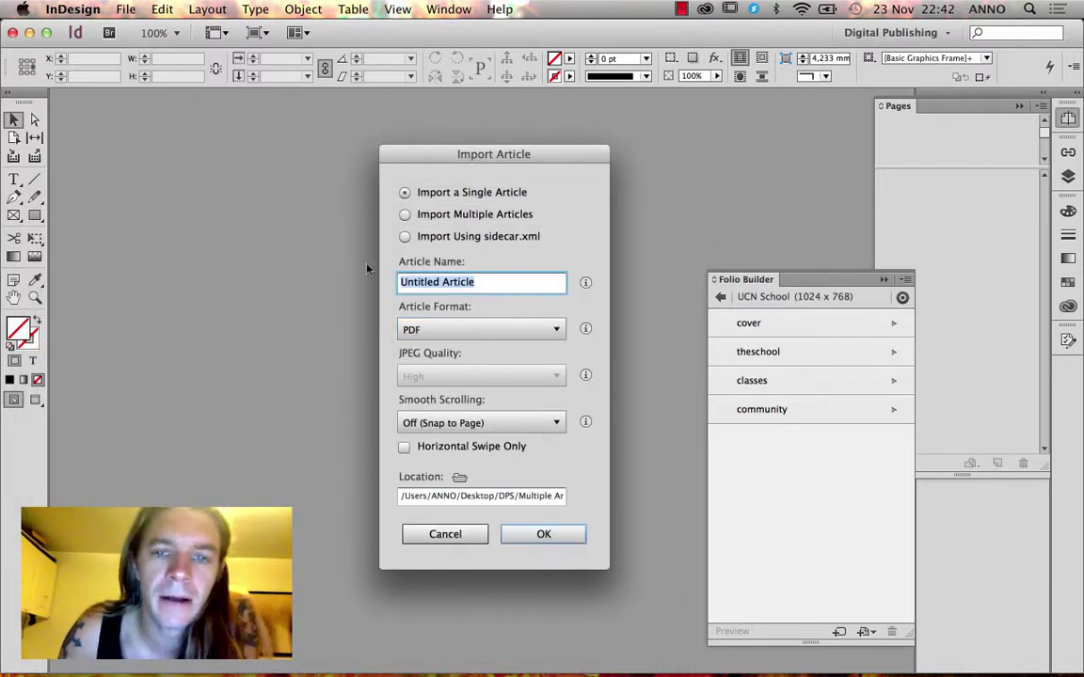
{"action": "type", "text": "Contact"}
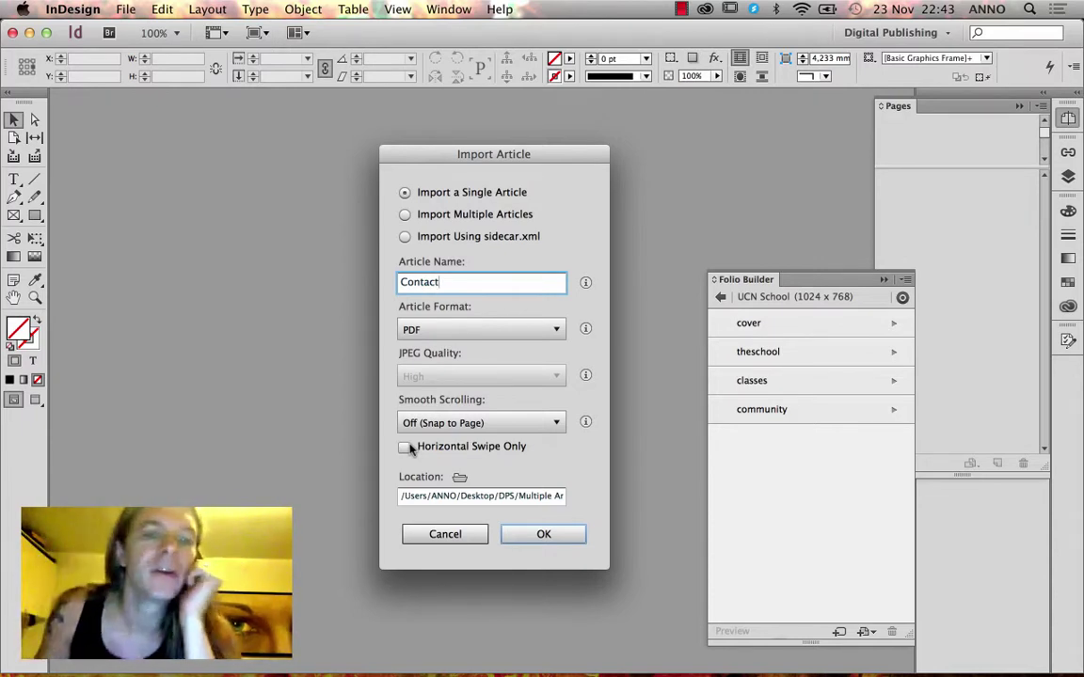
{"action": "left_click", "coordinate": [543, 535]}
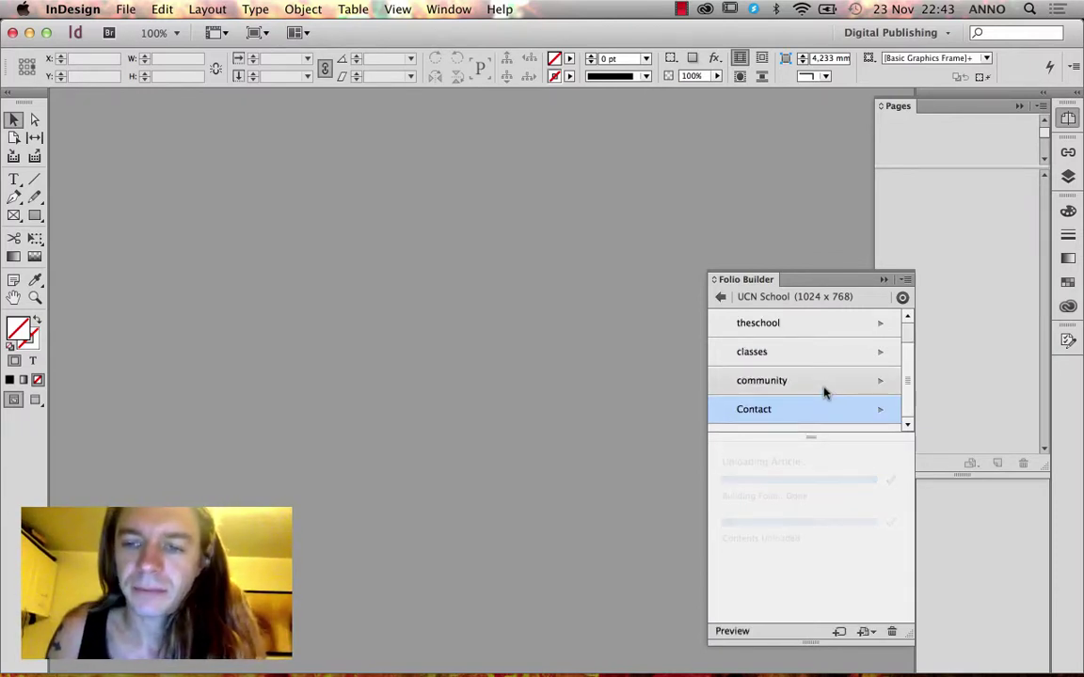
Preview the Contact article on its own, check it in the thumbnail browse view, and close the preview.
{"action": "left_click", "coordinate": [730, 631]}
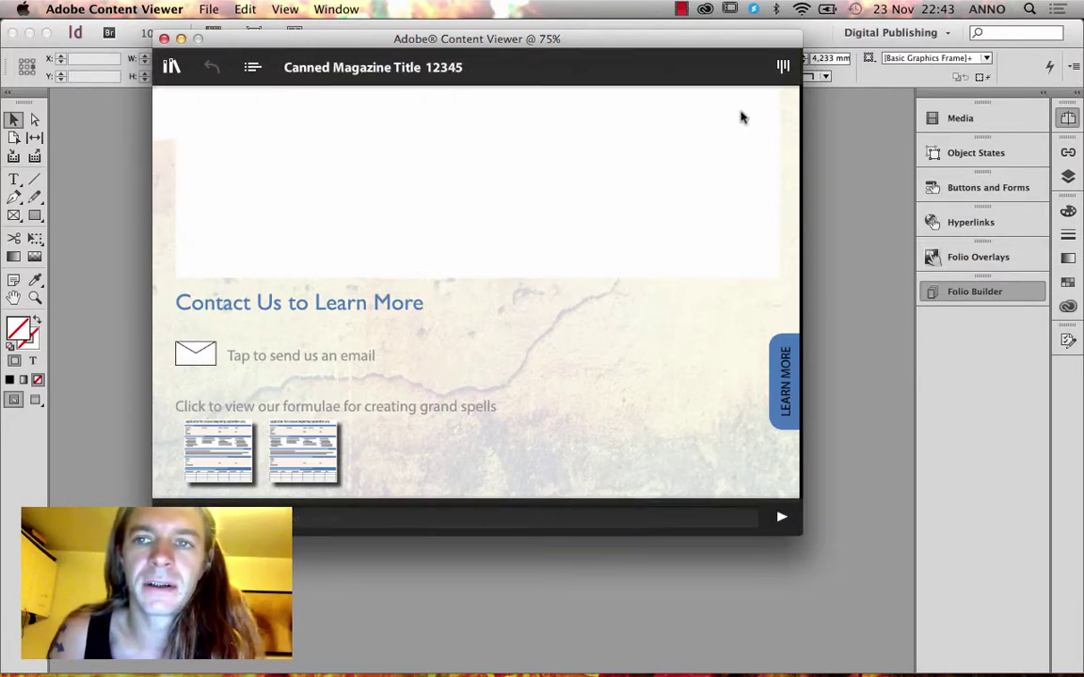
{"action": "left_click", "coordinate": [783, 67]}
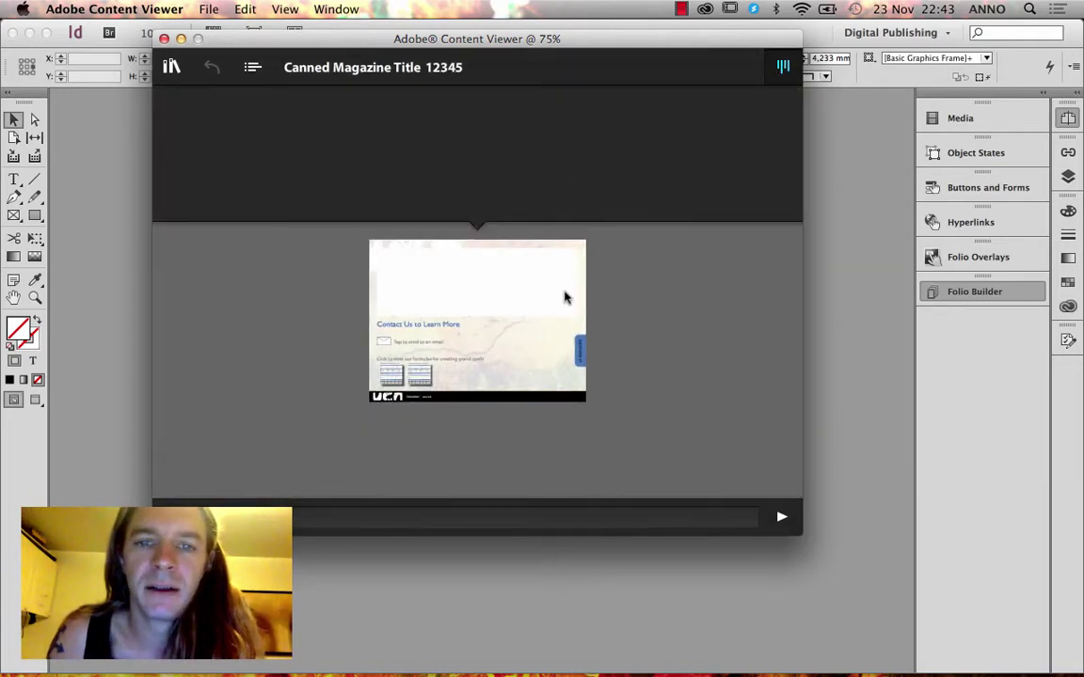
{"action": "left_click_drag", "start_coordinate": [527, 302], "coordinate": [621, 302]}
{"action": "left_click_drag", "start_coordinate": [472, 244], "coordinate": [554, 288]}
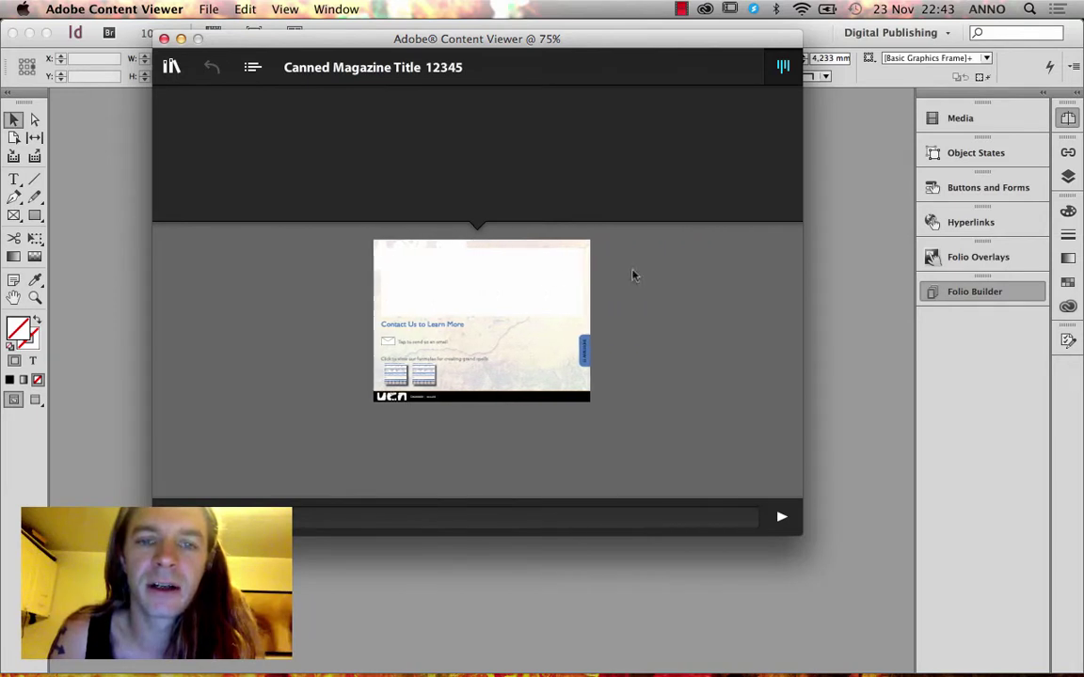
{"action": "left_click", "coordinate": [164, 39]}
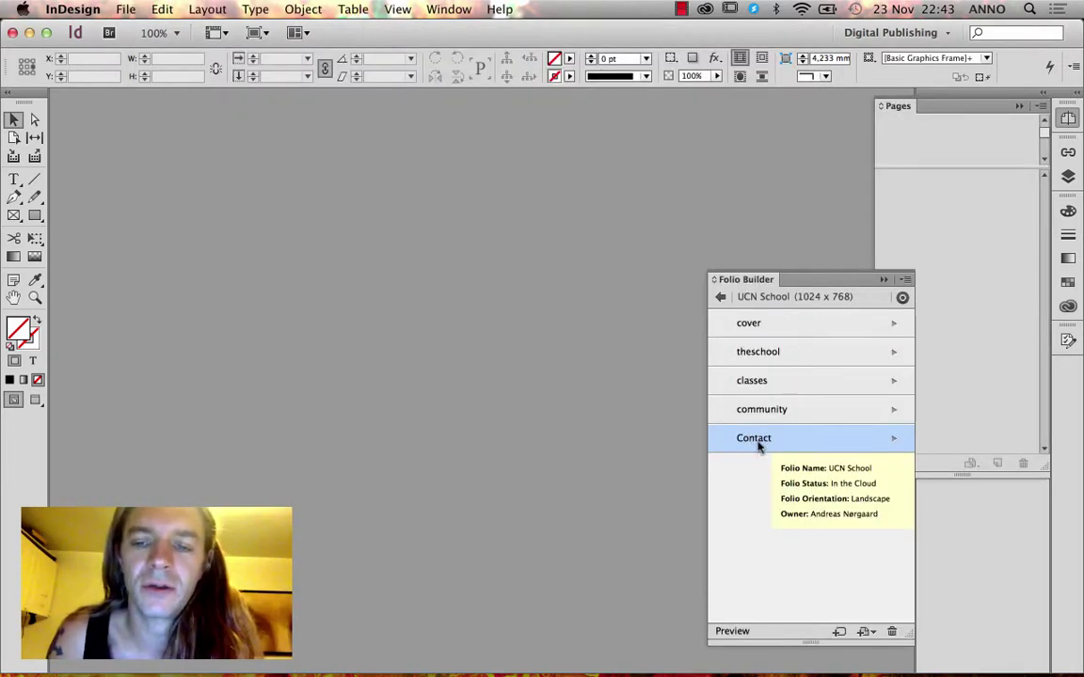
Return to the folio list and preview the whole UCN School folio on the desktop.
{"action": "left_click", "coordinate": [720, 296]}
{"action": "left_click", "coordinate": [905, 279]}
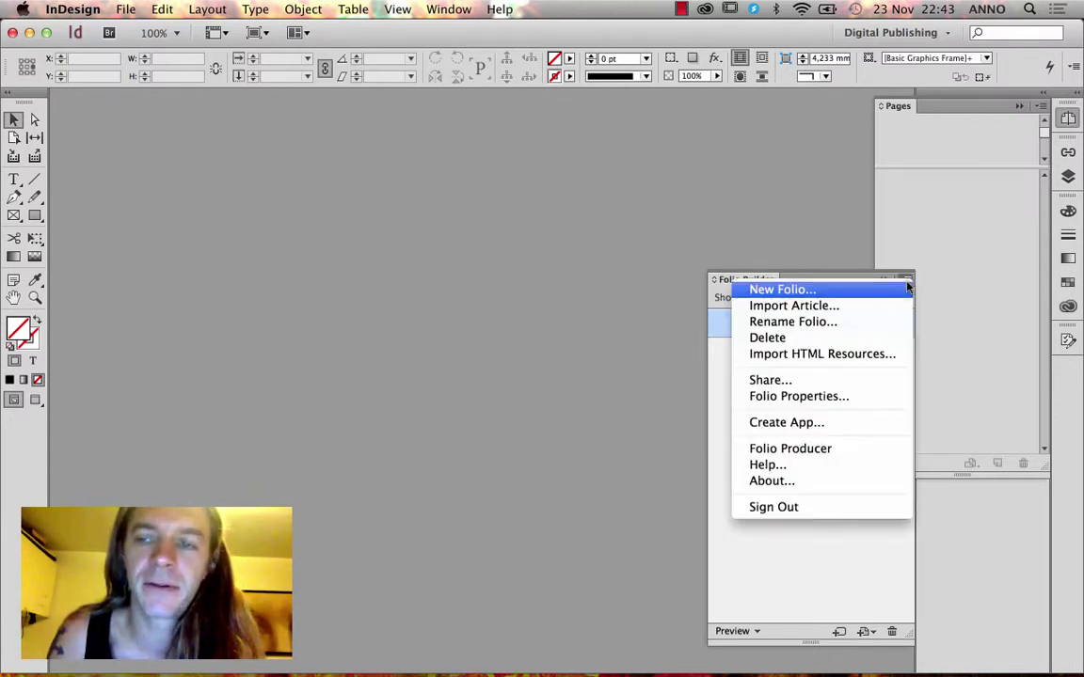
{"action": "left_click", "coordinate": [740, 631]}
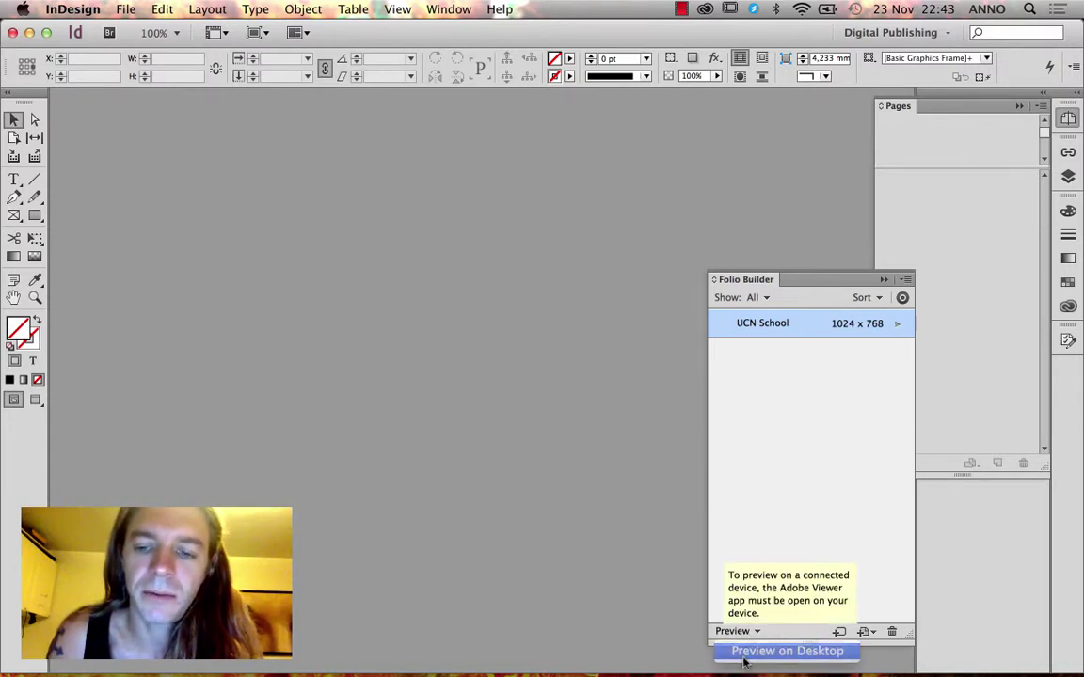
{"action": "left_click", "coordinate": [743, 662]}
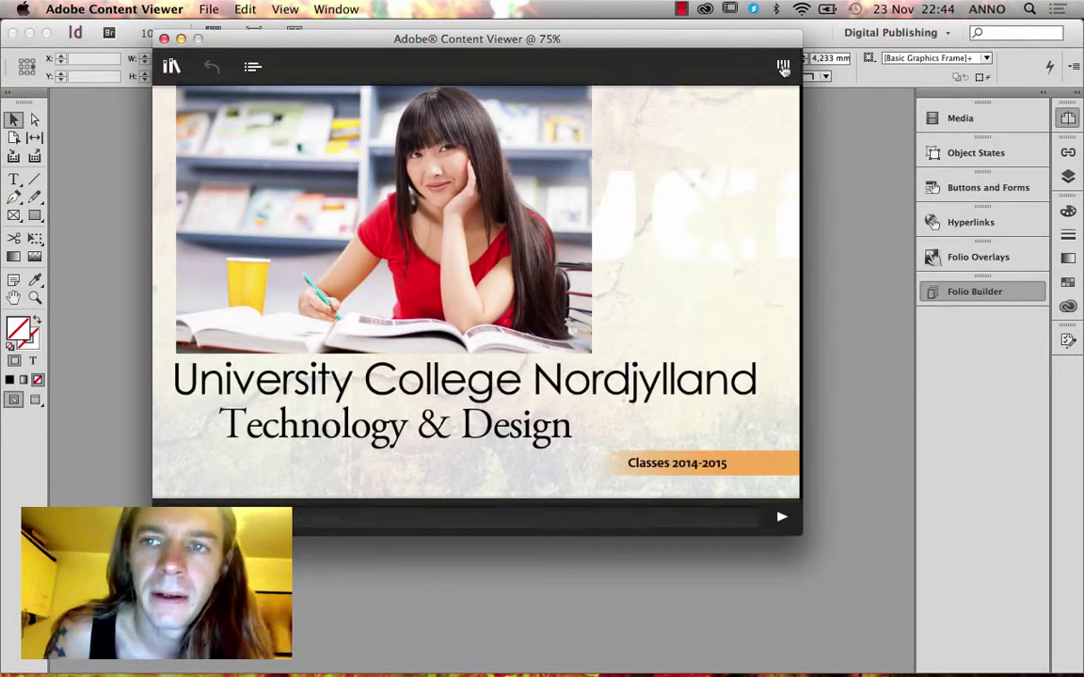
Browse the thumbnails of all the folio's articles from the cover to contact and back to the cover.
{"action": "left_click", "coordinate": [783, 67]}
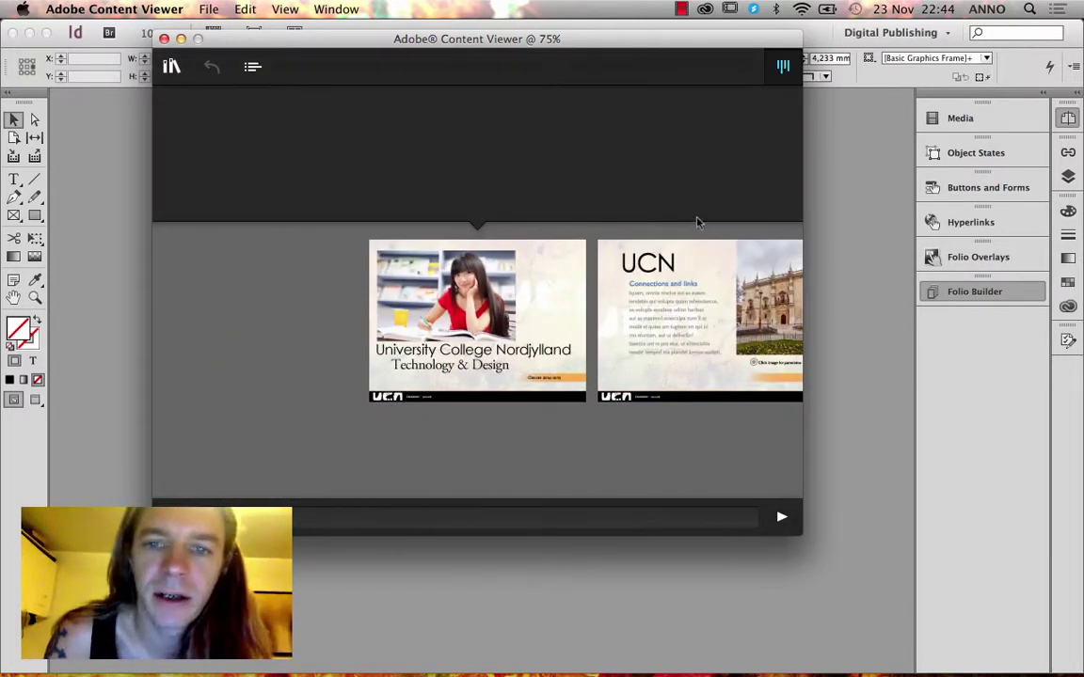
{"action": "scroll", "coordinate": [580, 339], "scroll_direction": "right", "scroll_amount": 5}
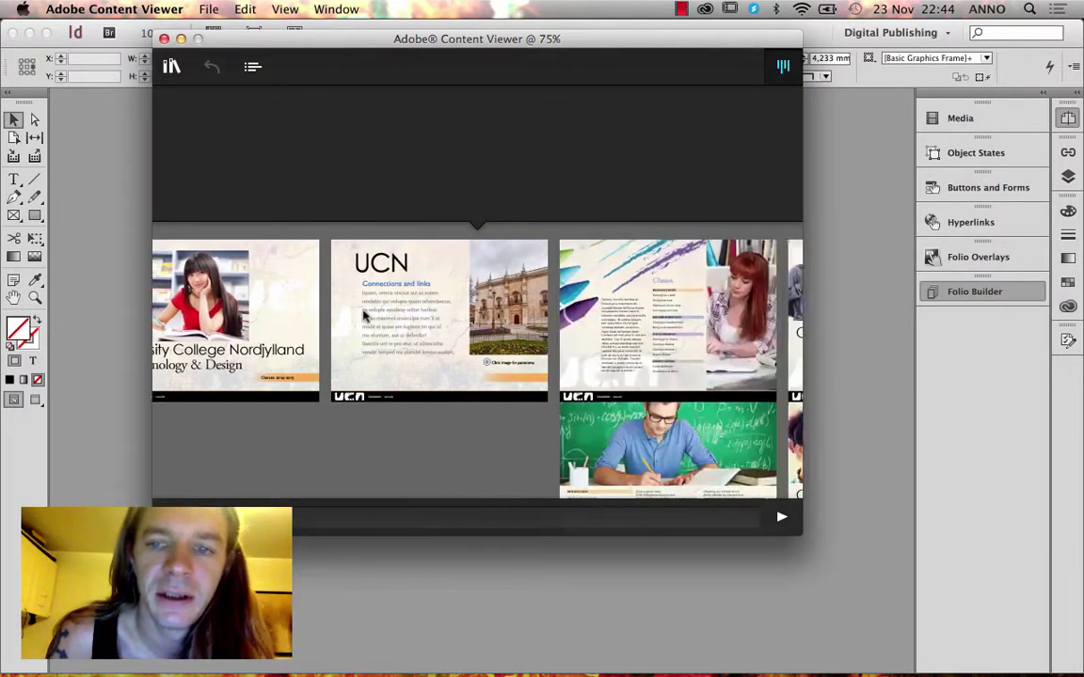
{"action": "scroll", "coordinate": [602, 299], "scroll_direction": "right", "scroll_amount": 3}
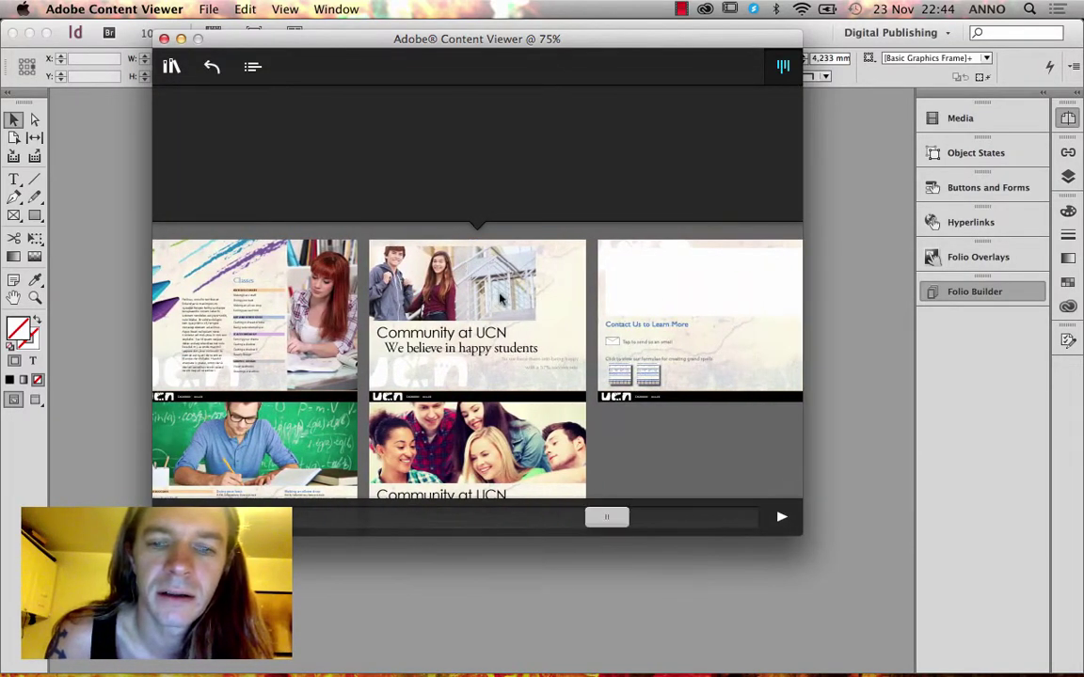
{"action": "scroll", "coordinate": [527, 299], "scroll_direction": "left", "scroll_amount": 5}
{"action": "scroll", "coordinate": [499, 297], "scroll_direction": "left", "scroll_amount": 3}
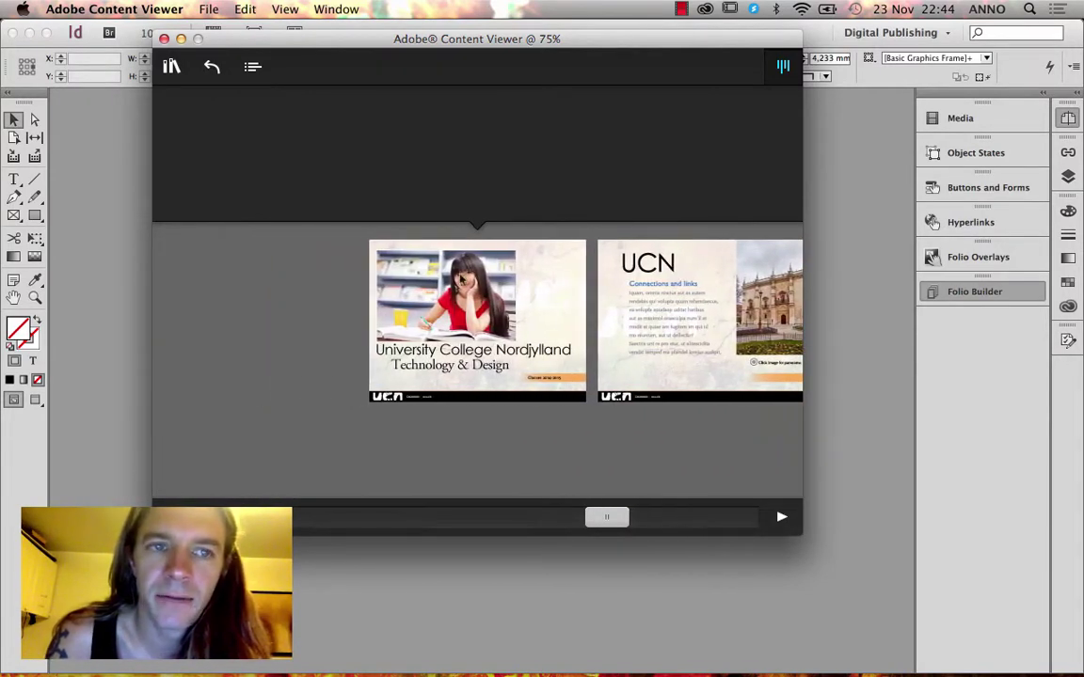
Go to the cover from the preview's table of contents and show the table of contents again.
{"action": "left_click", "coordinate": [252, 66]}
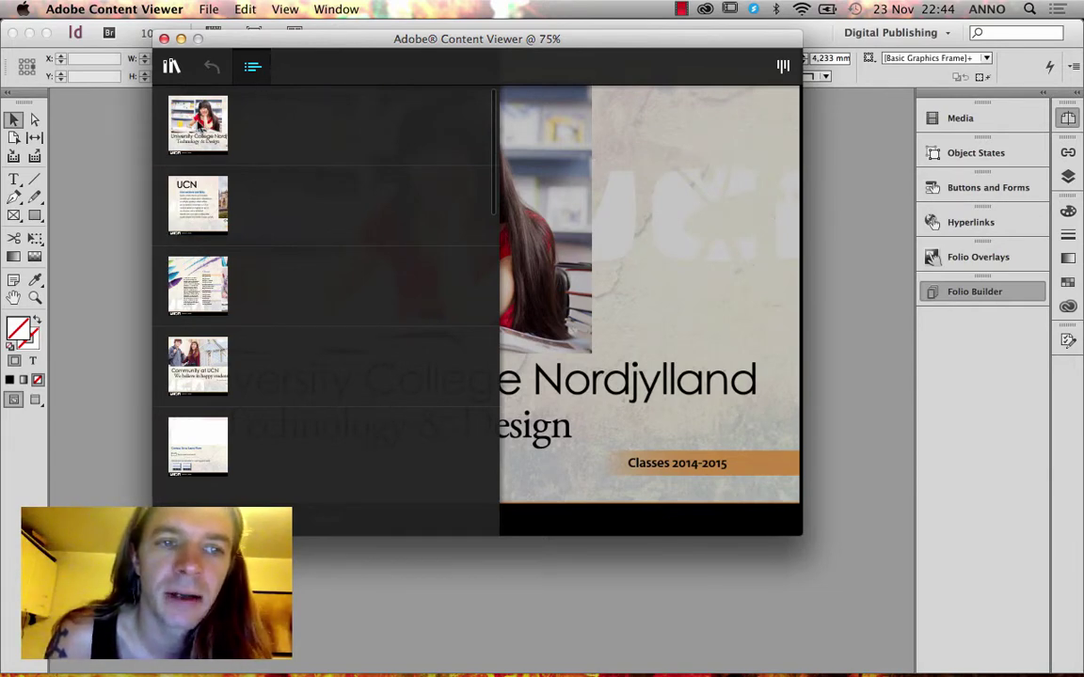
{"action": "left_click", "coordinate": [179, 127]}
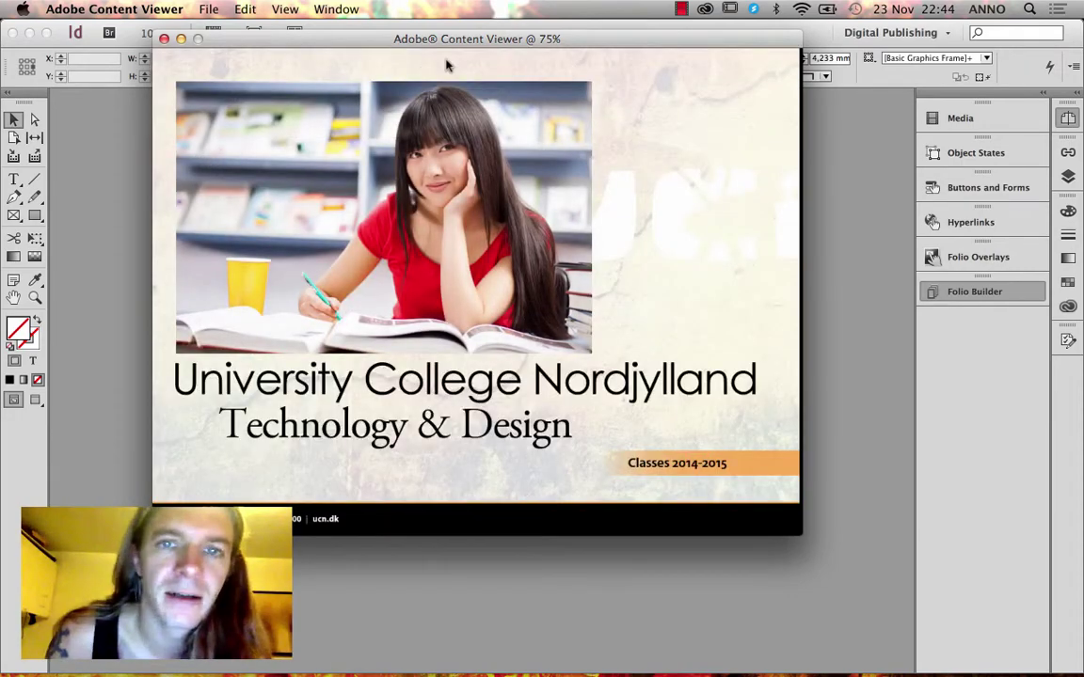
{"action": "left_click", "coordinate": [274, 83]}
{"action": "left_click", "coordinate": [252, 67]}
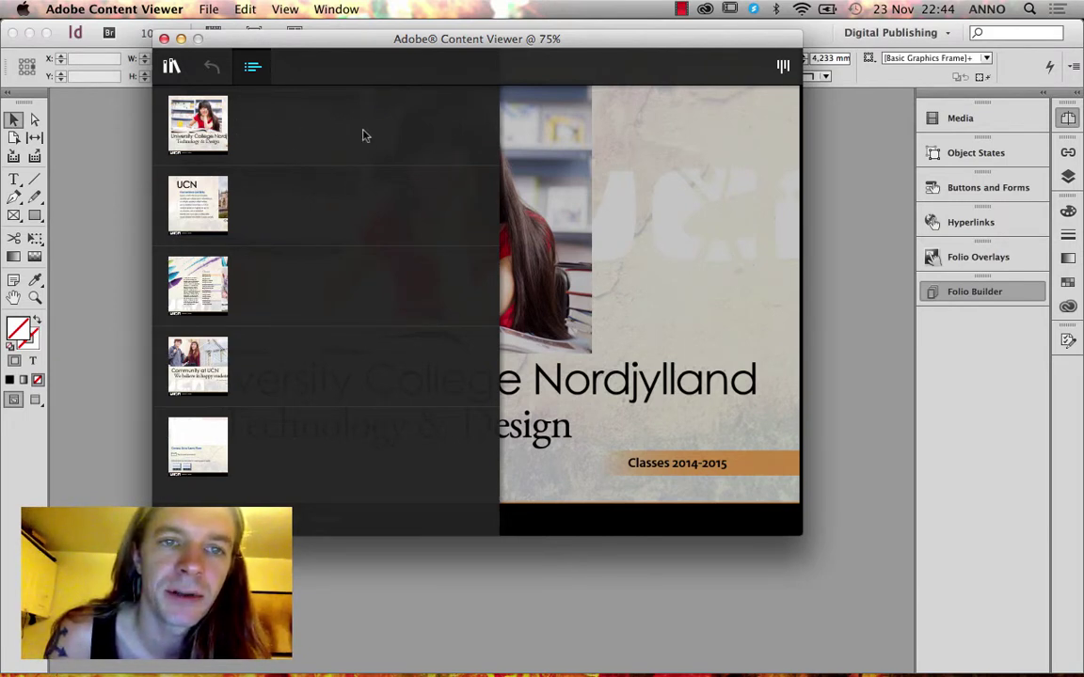
Close the folio preview and open the article properties of the cover article in the UCN School folio.
{"action": "key", "text": "super+q"}
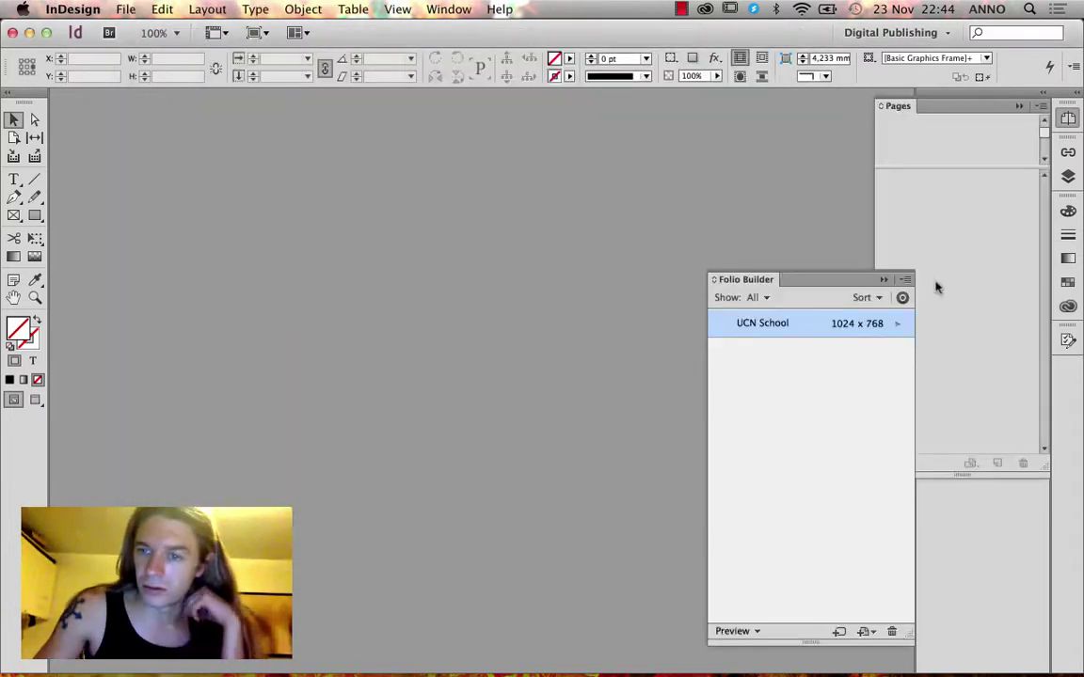
{"action": "left_click", "coordinate": [895, 326]}
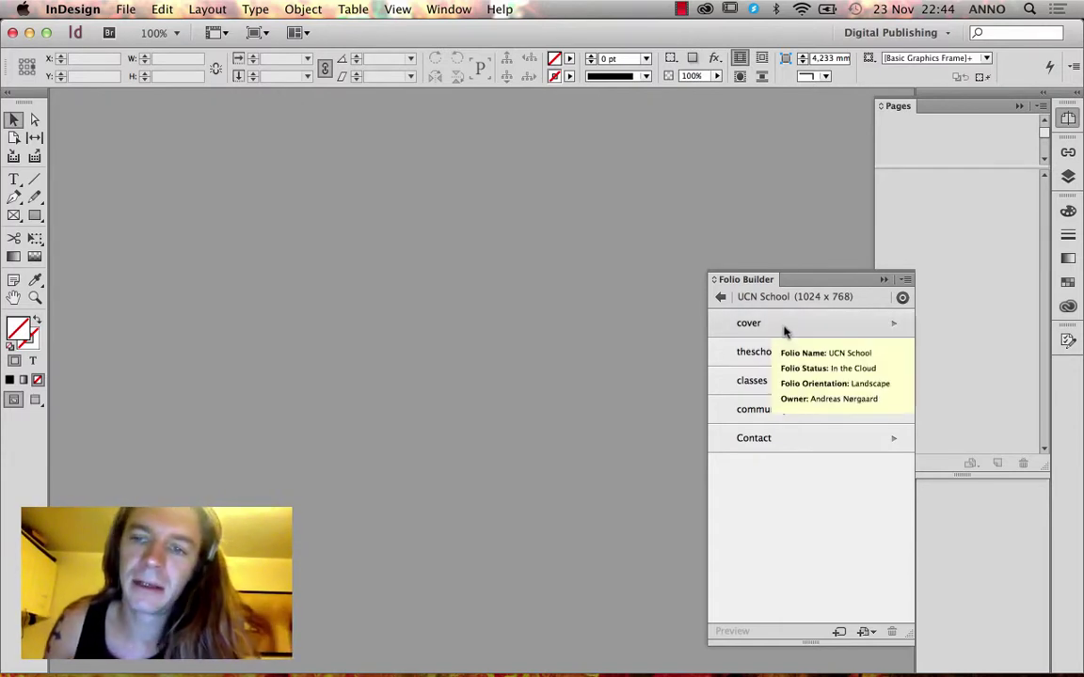
{"action": "left_click", "coordinate": [804, 324]}
{"action": "left_click", "coordinate": [905, 280]}
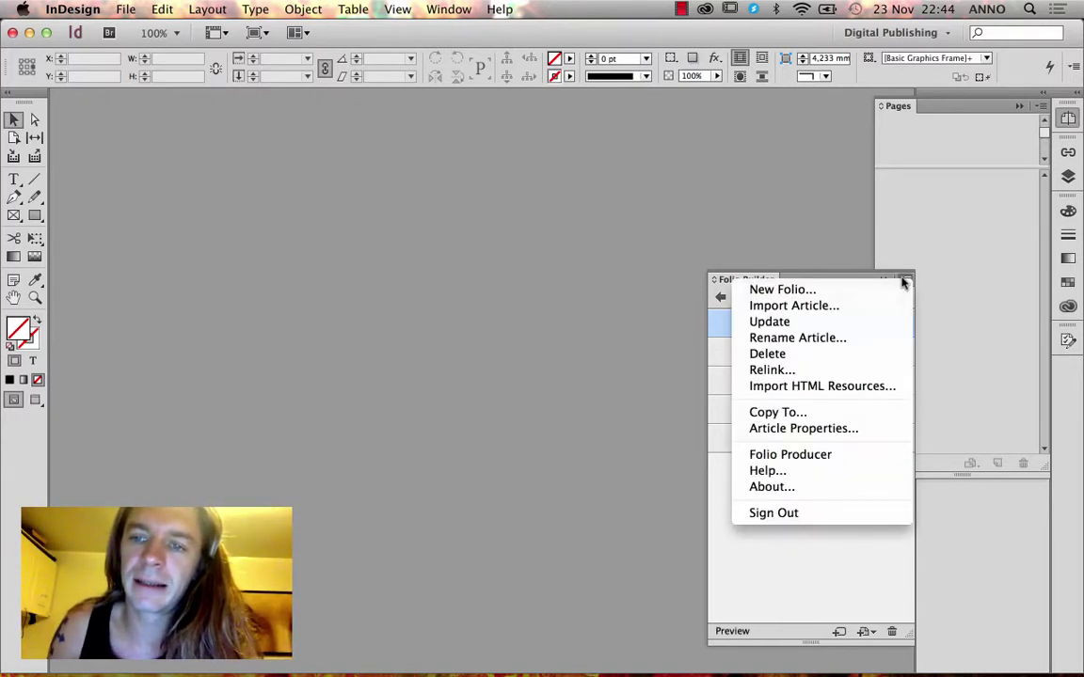
{"action": "left_click", "coordinate": [819, 430]}
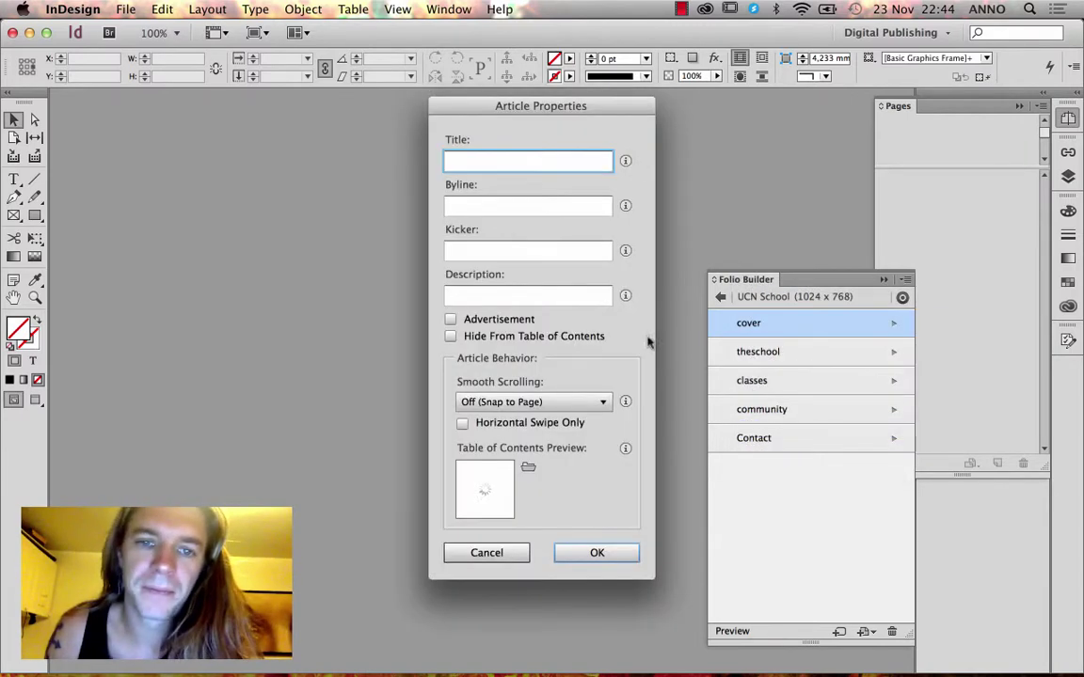
Choose cover_h.png from the _ToC folder as the cover article's table of contents preview.
{"action": "left_click", "coordinate": [528, 469]}
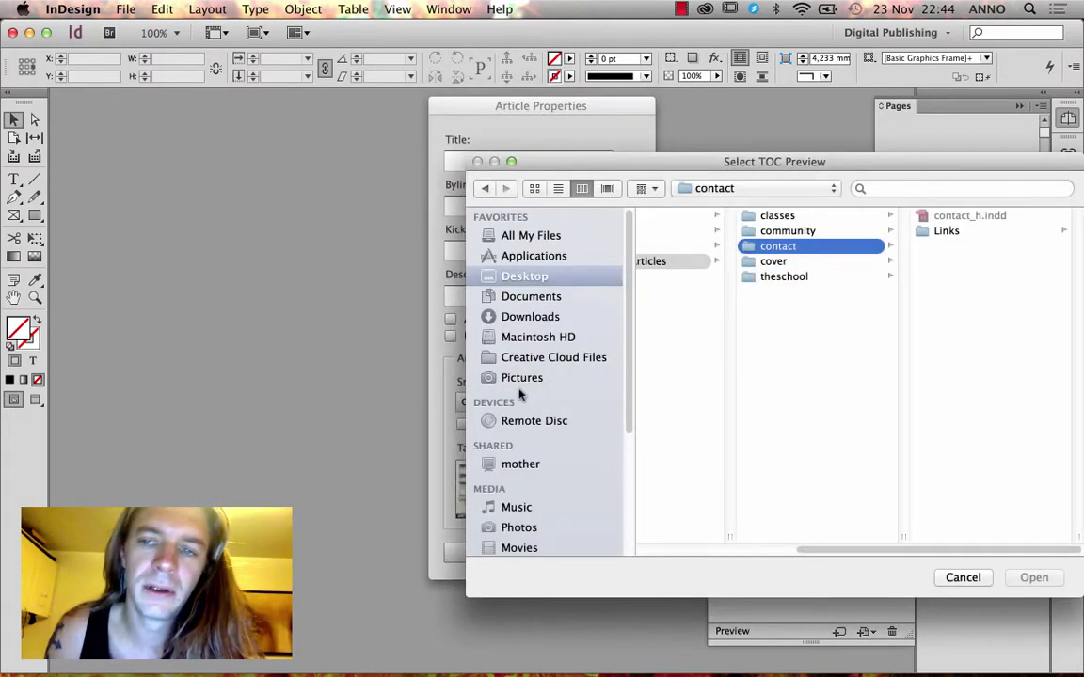
{"action": "left_click", "coordinate": [669, 246]}
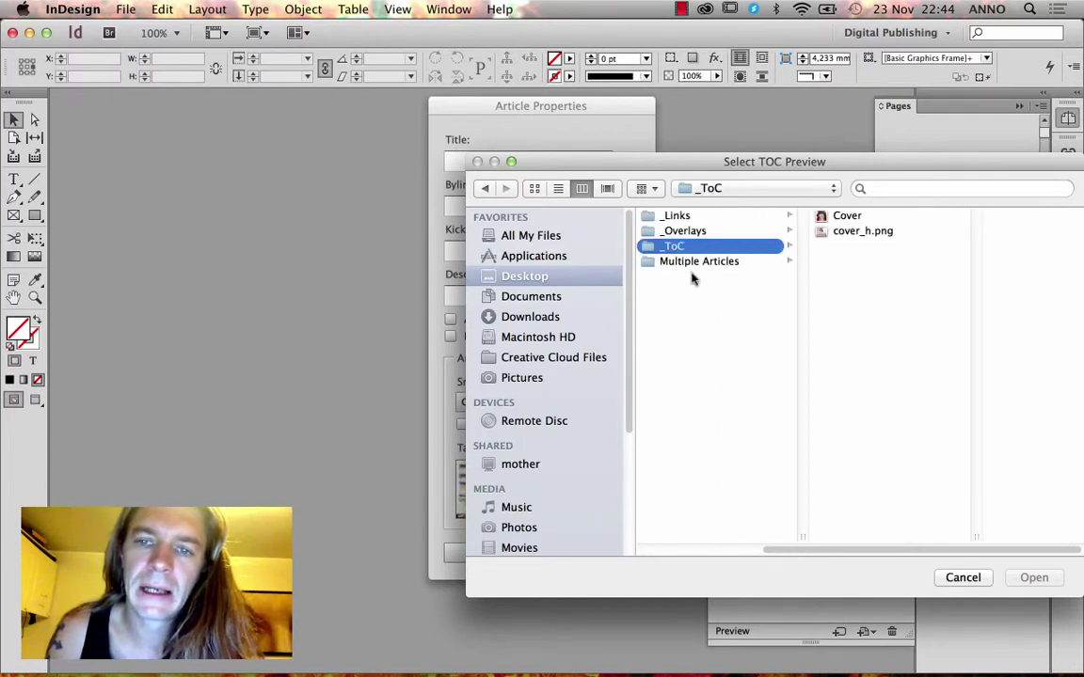
{"action": "left_click", "coordinate": [844, 216]}
{"action": "left_click", "coordinate": [808, 232]}
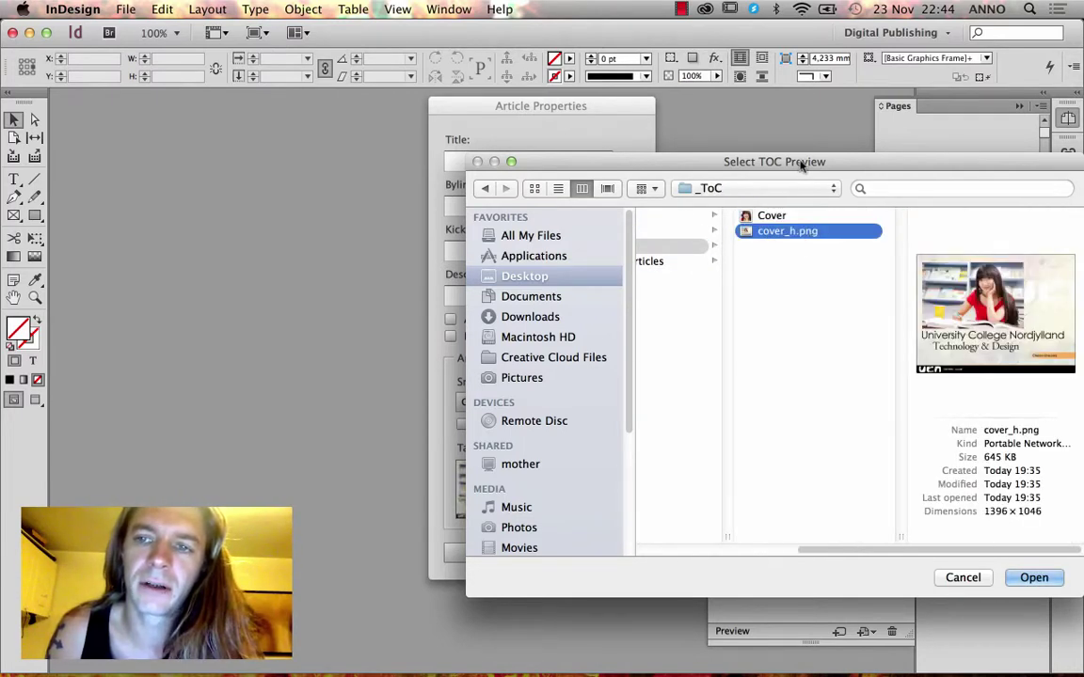
{"action": "left_click_drag", "start_coordinate": [721, 162], "coordinate": [655, 121]}
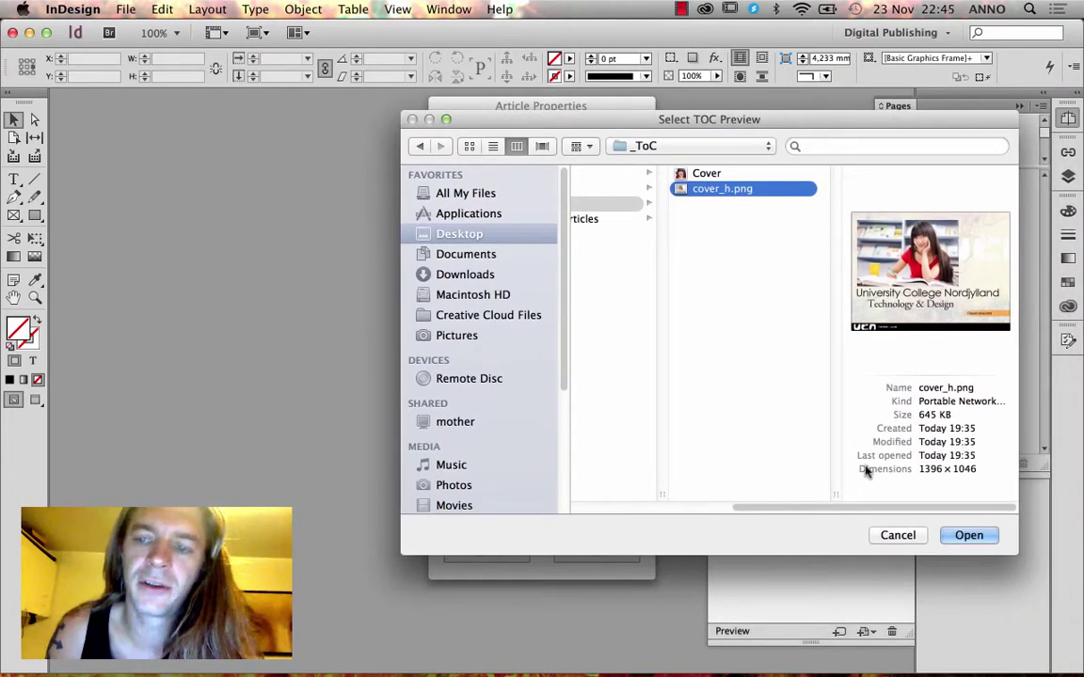
{"action": "left_click", "coordinate": [966, 532]}
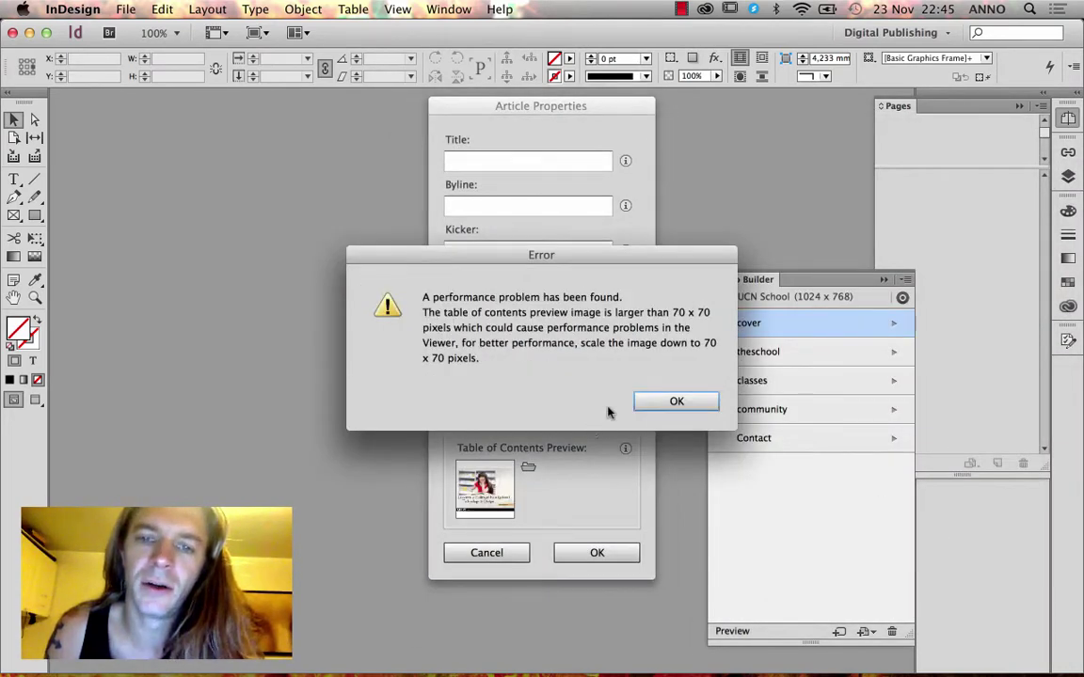
{"action": "left_click", "coordinate": [676, 400]}
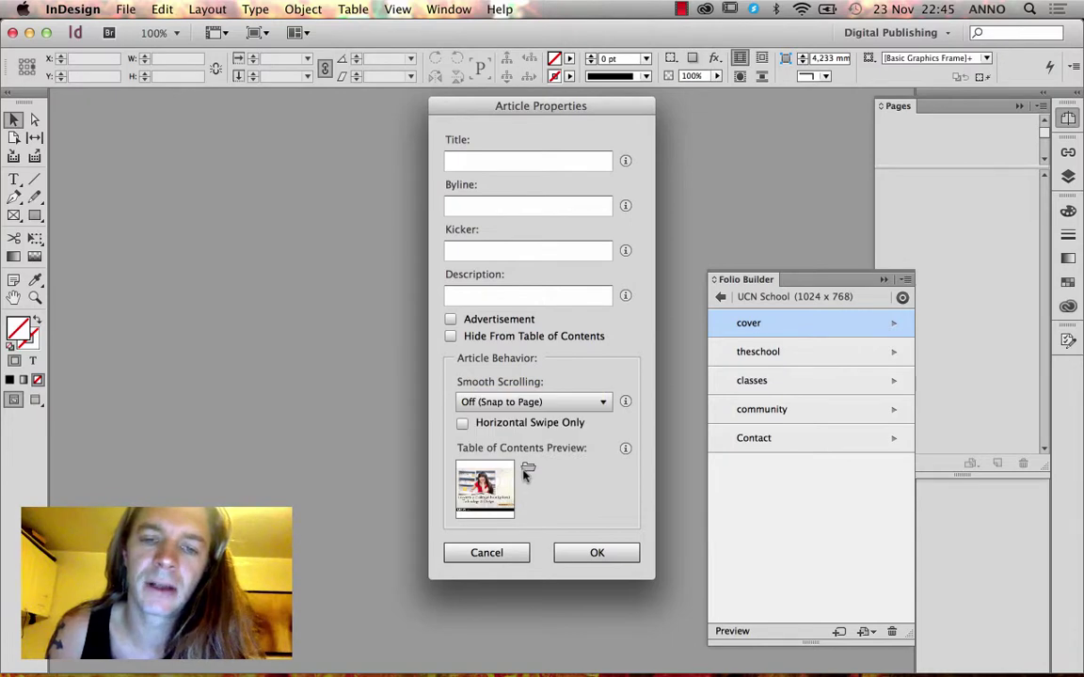
Set the cover article's table of contents preview to the 70 × 70 image Cover from the _ToC folder.
{"action": "left_click", "coordinate": [528, 467]}
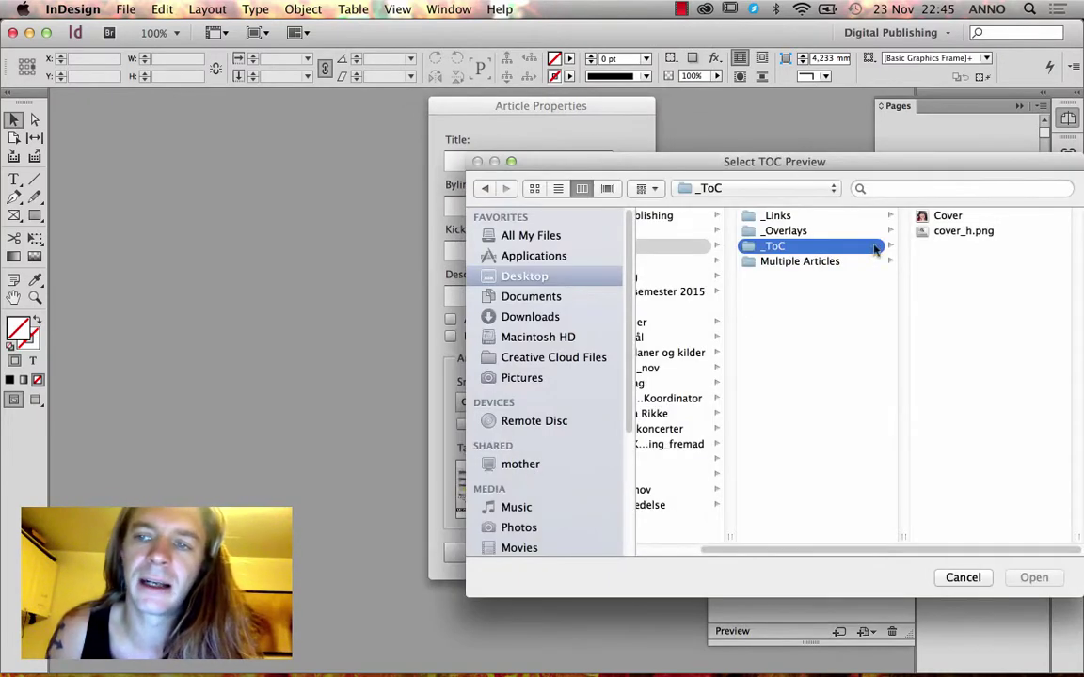
{"action": "left_click", "coordinate": [954, 216]}
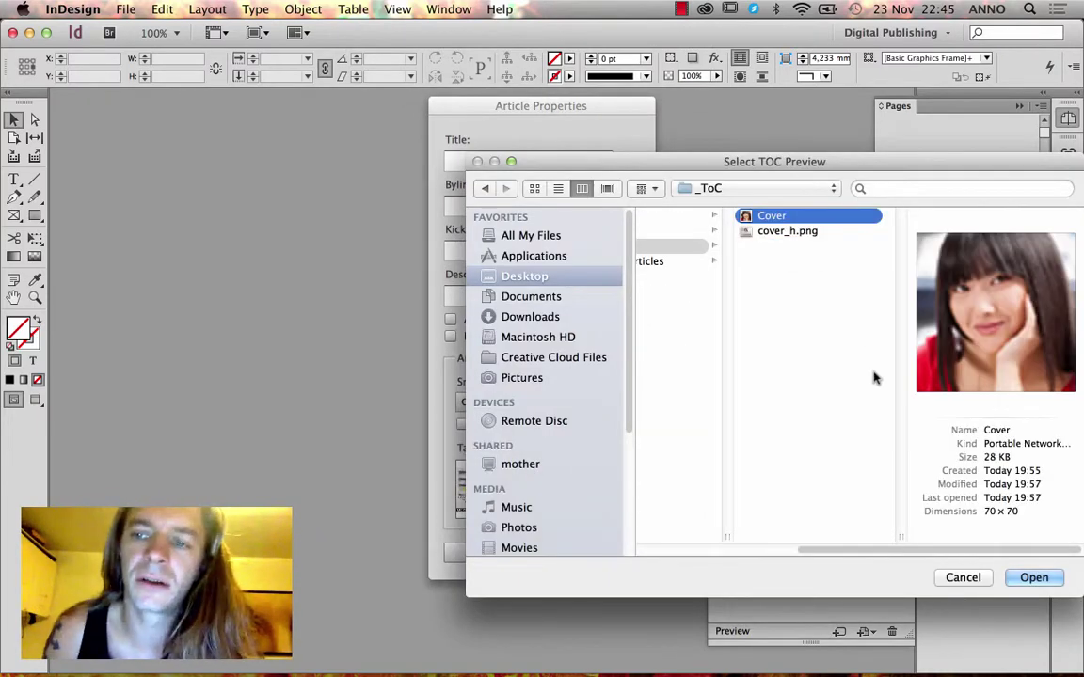
{"action": "left_click", "coordinate": [1034, 577]}
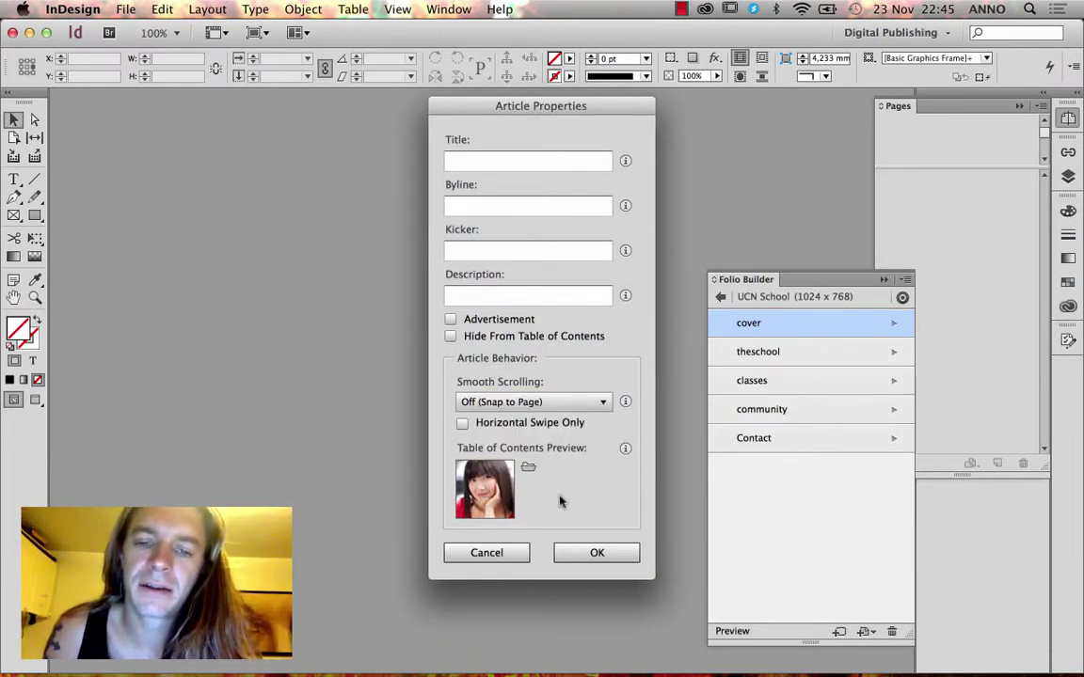
Set the article title to "Cover" and enter the author's full name as the byline.
{"action": "left_click", "coordinate": [513, 208]}
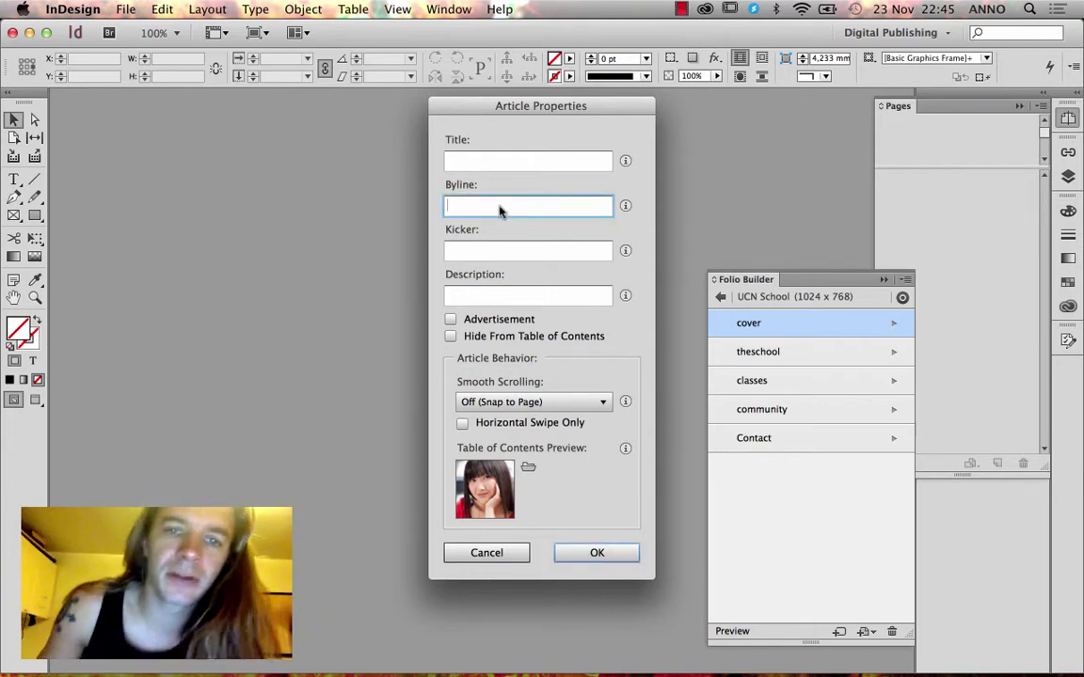
{"action": "left_click", "coordinate": [523, 162]}
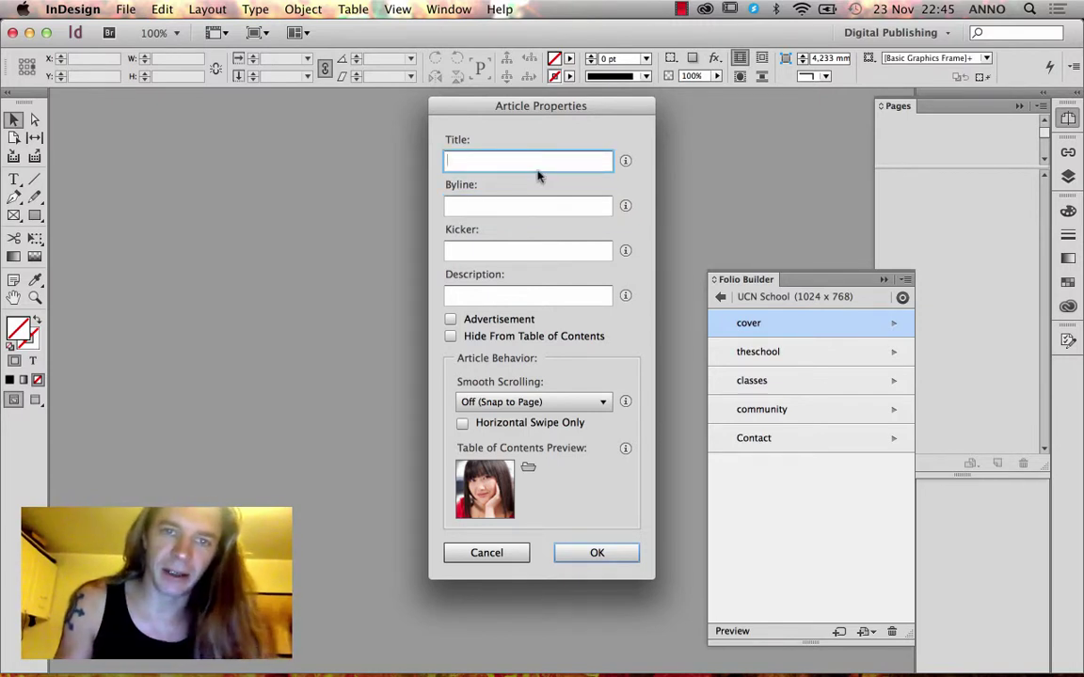
{"action": "type", "text": "Cover"}
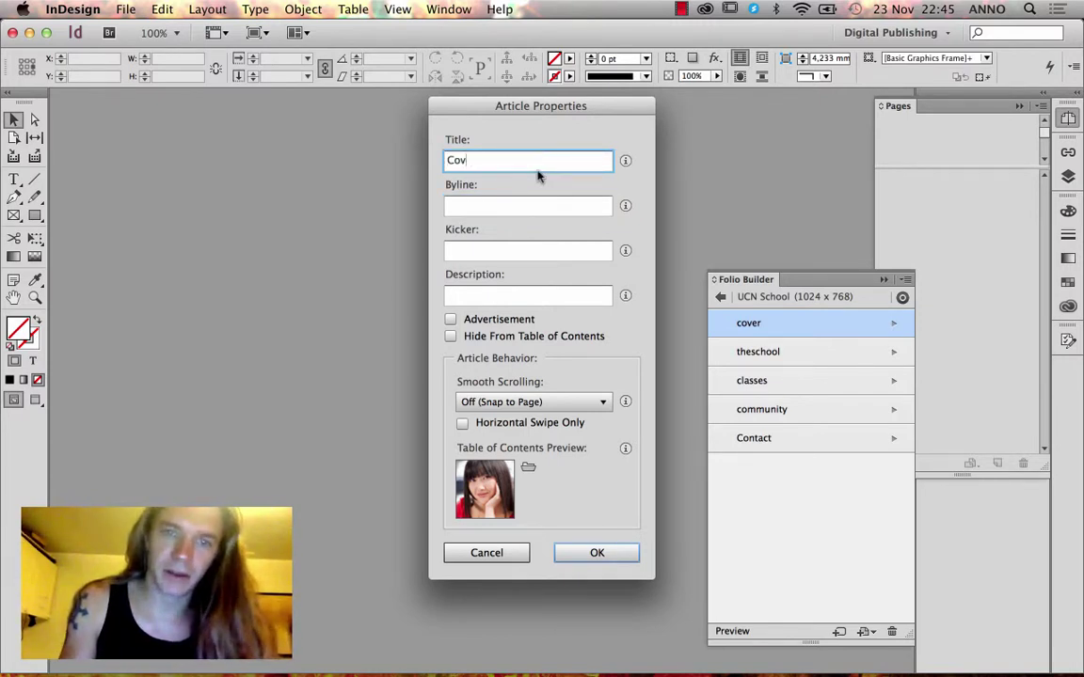
{"action": "left_click", "coordinate": [520, 205]}
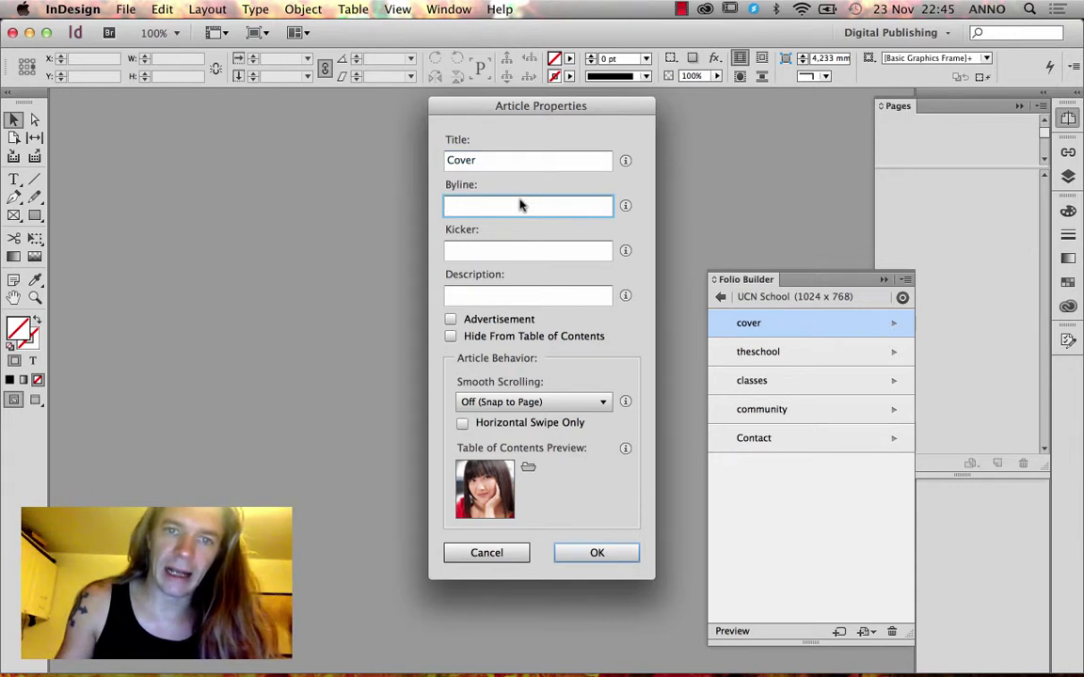
{"action": "mouse_move", "coordinate": [626, 207]}
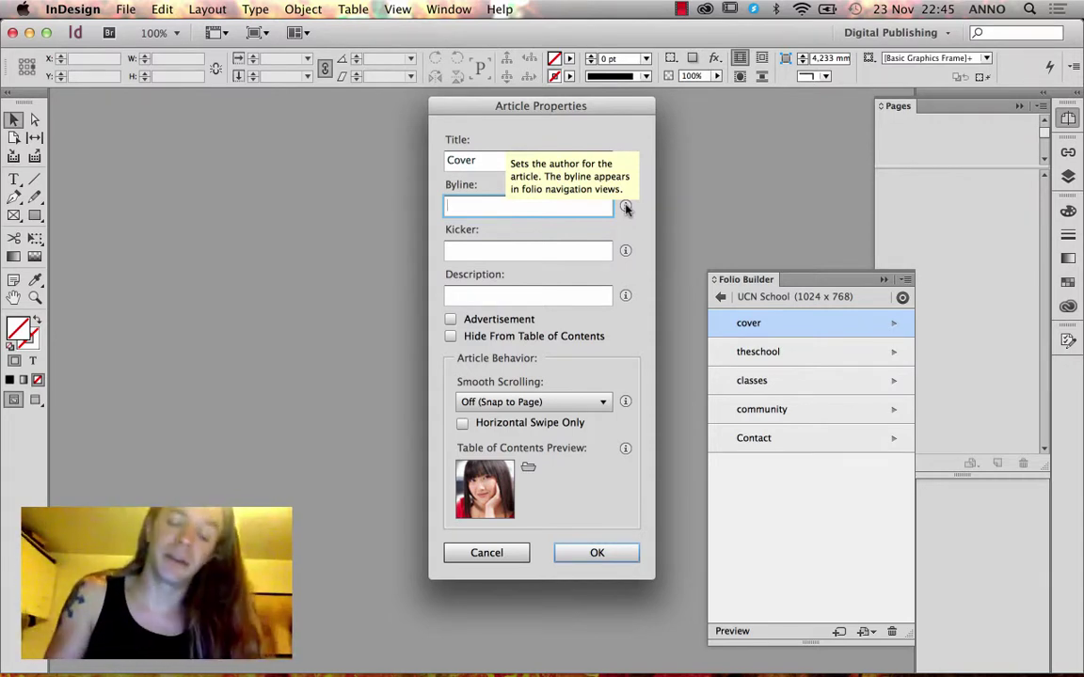
{"action": "type", "text": "ndrea"}
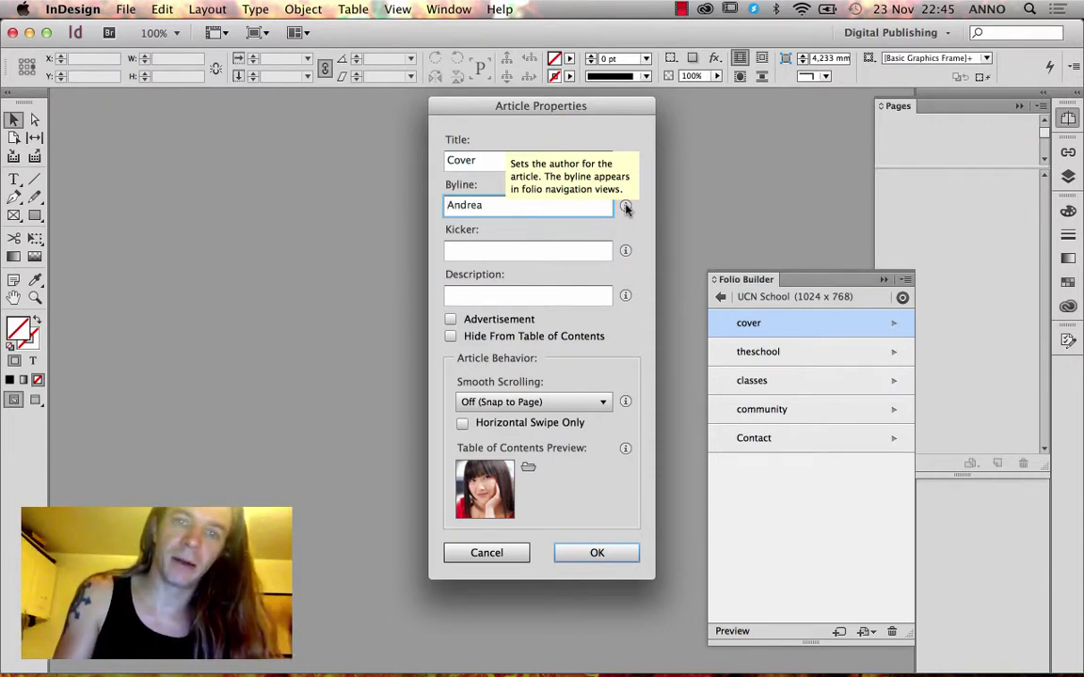
{"action": "type", "text": "s Nørgaard"}
Set the cover article's kicker to "The cover page of the document".
{"action": "left_click", "coordinate": [558, 250]}
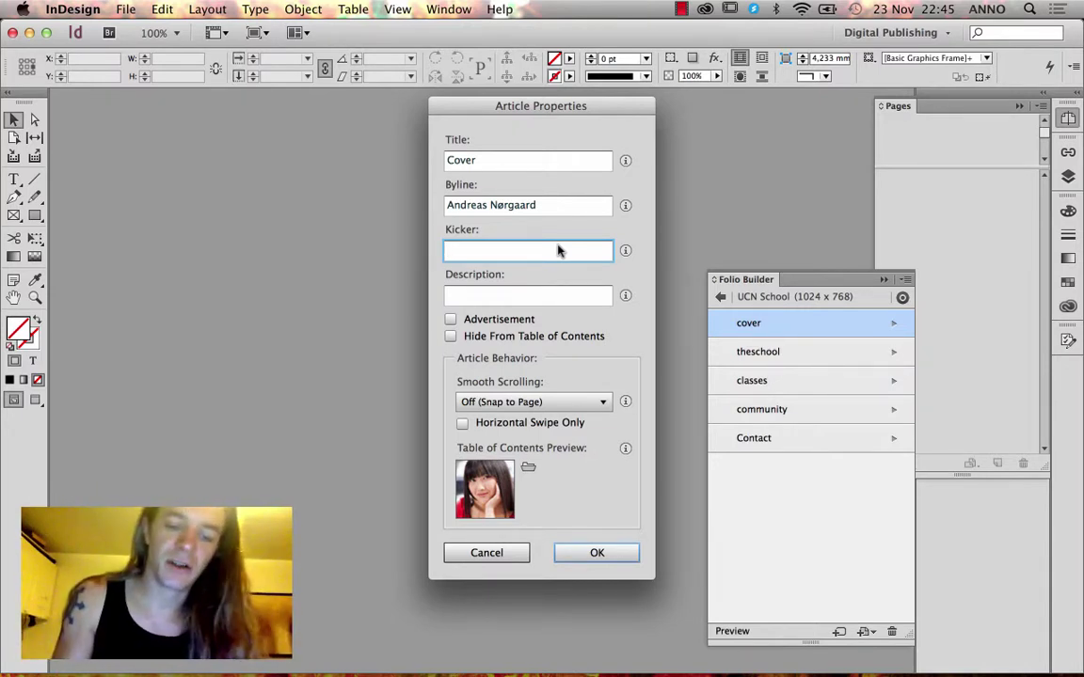
{"action": "type", "text": "C"}
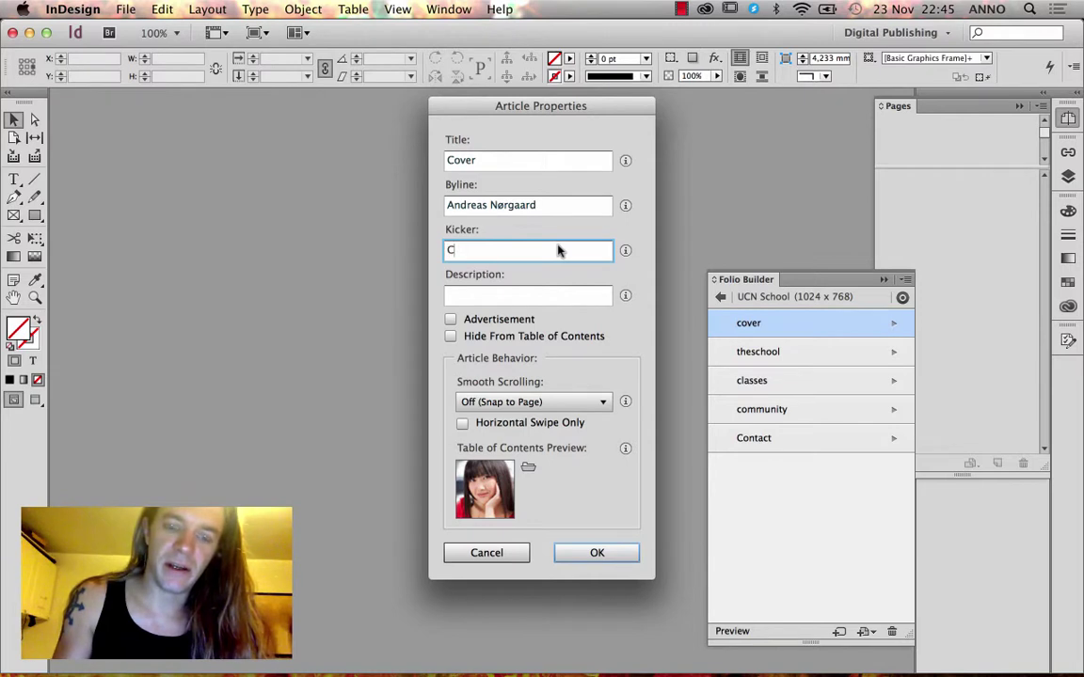
{"action": "type", "text": "T"}
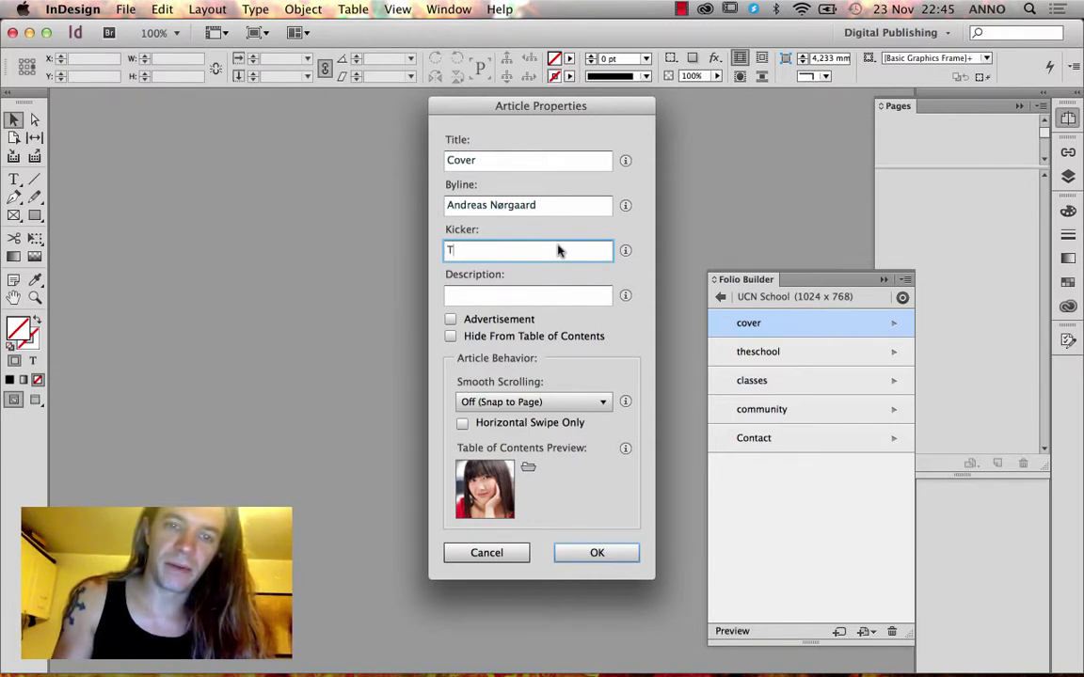
{"action": "type", "text": "The cover page of the document"}
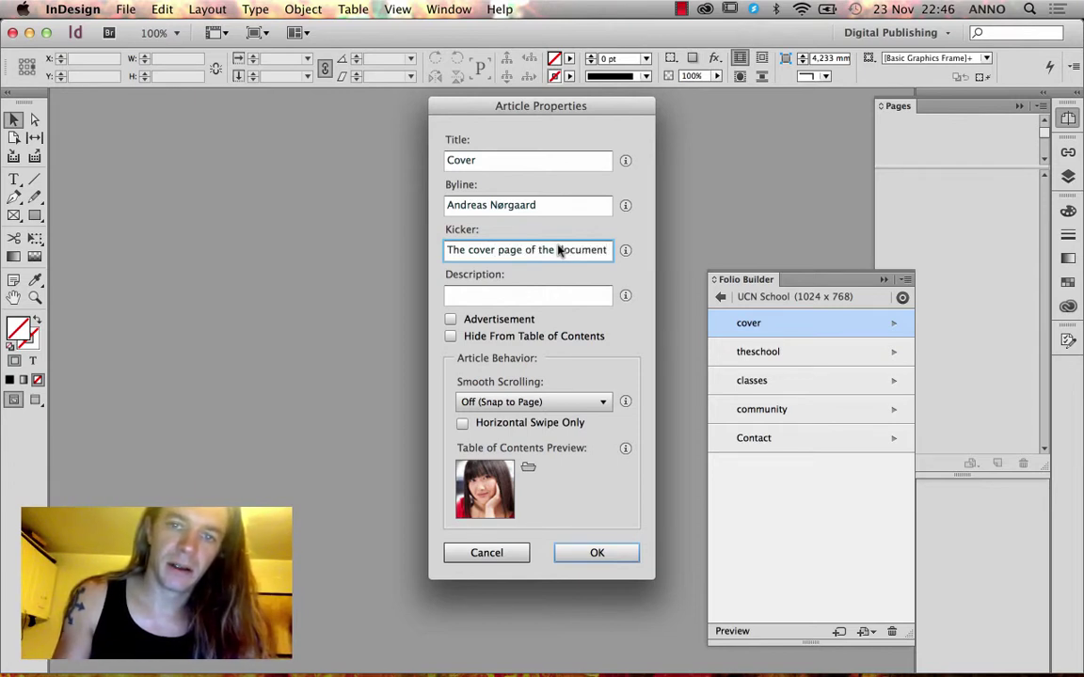
{"action": "type", "text": " wh"}
{"action": "type", "text": "th"}
{"action": "key", "text": "BackSpace"}
{"action": "key", "text": "BackSpace"}
{"action": "key", "text": "BackSpace"}
{"action": "key", "text": "BackSpace"}
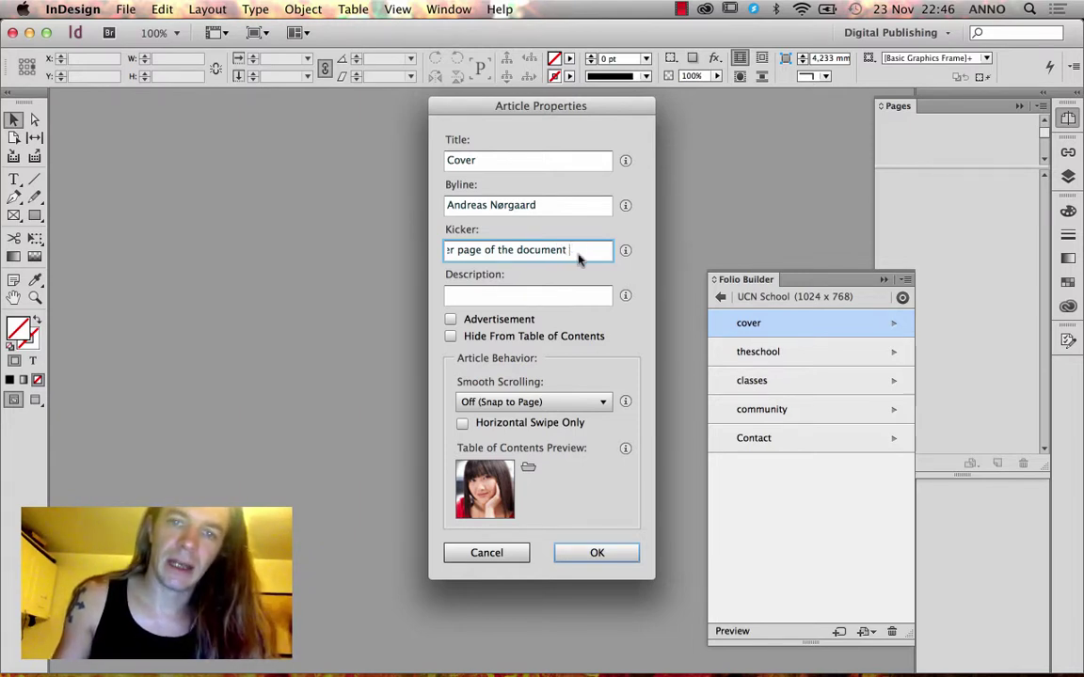
Set the description to "Hallo there - I am tired of working all day long" and save the article properties.
{"action": "left_click", "coordinate": [536, 295]}
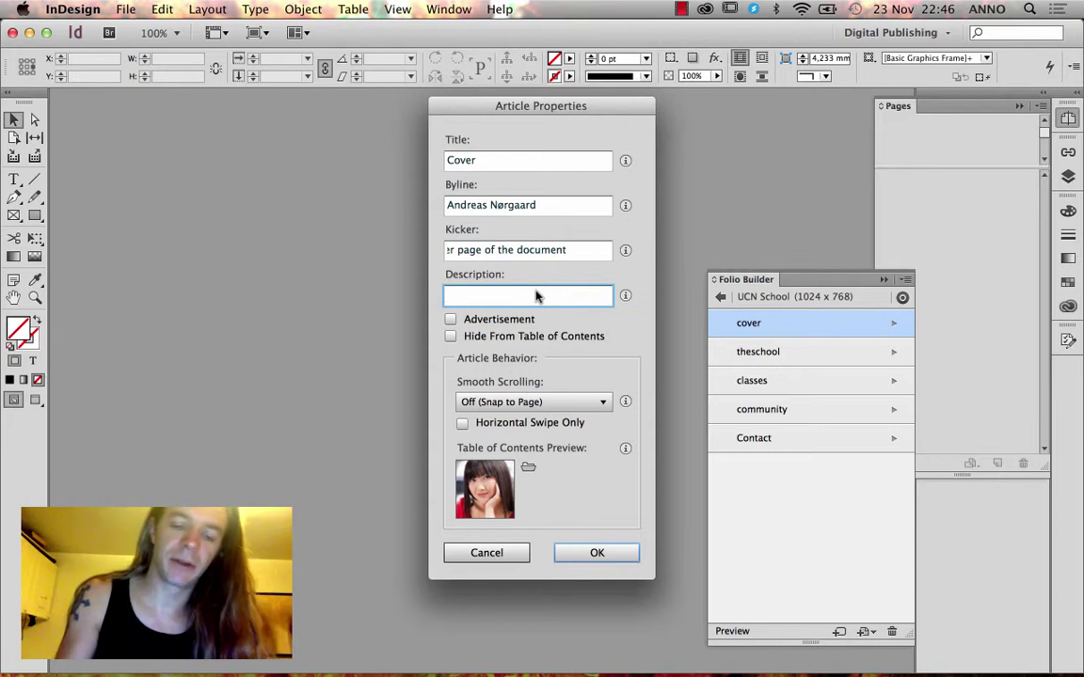
{"action": "type", "text": "Hal"}
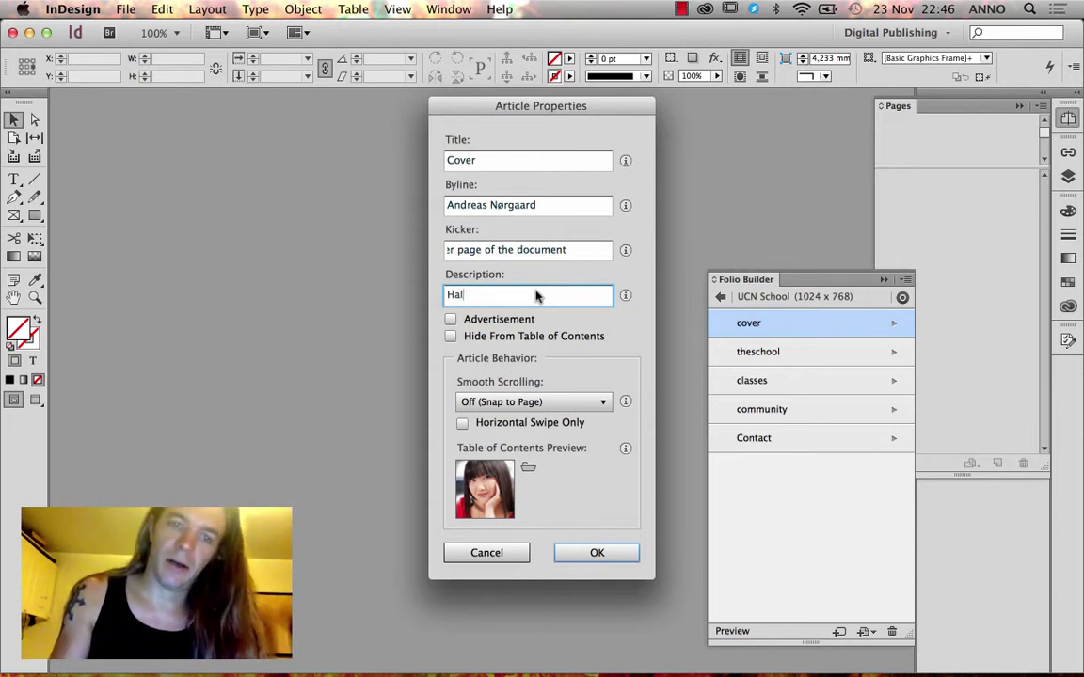
{"action": "type", "text": "lo there - I am"}
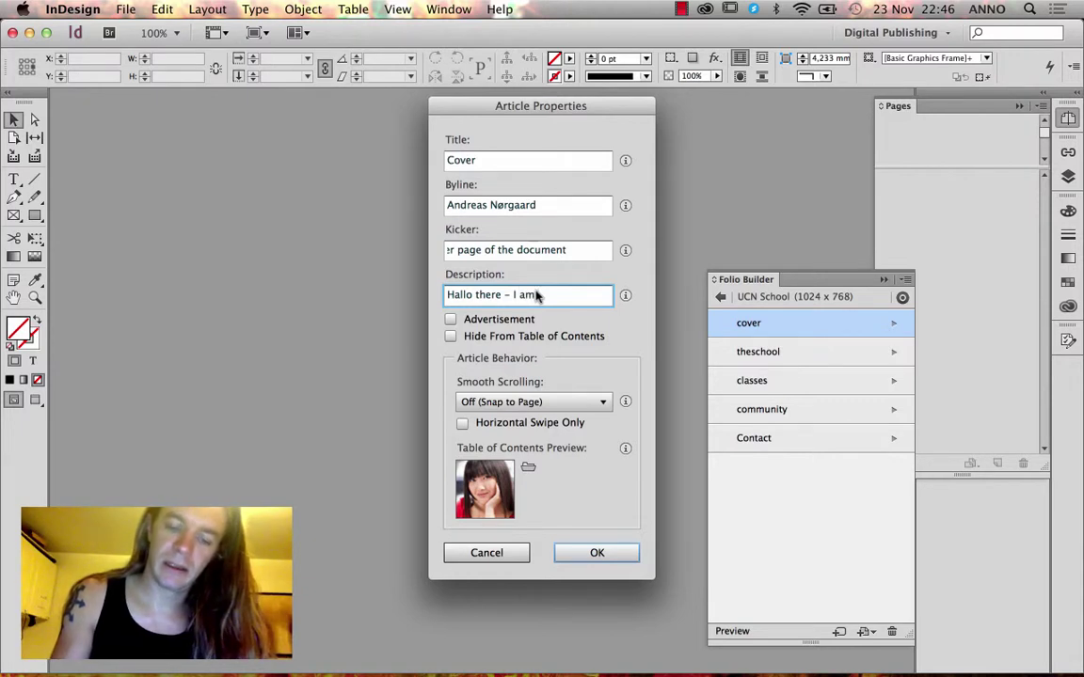
{"action": "type", "text": " tired of working all day long"}
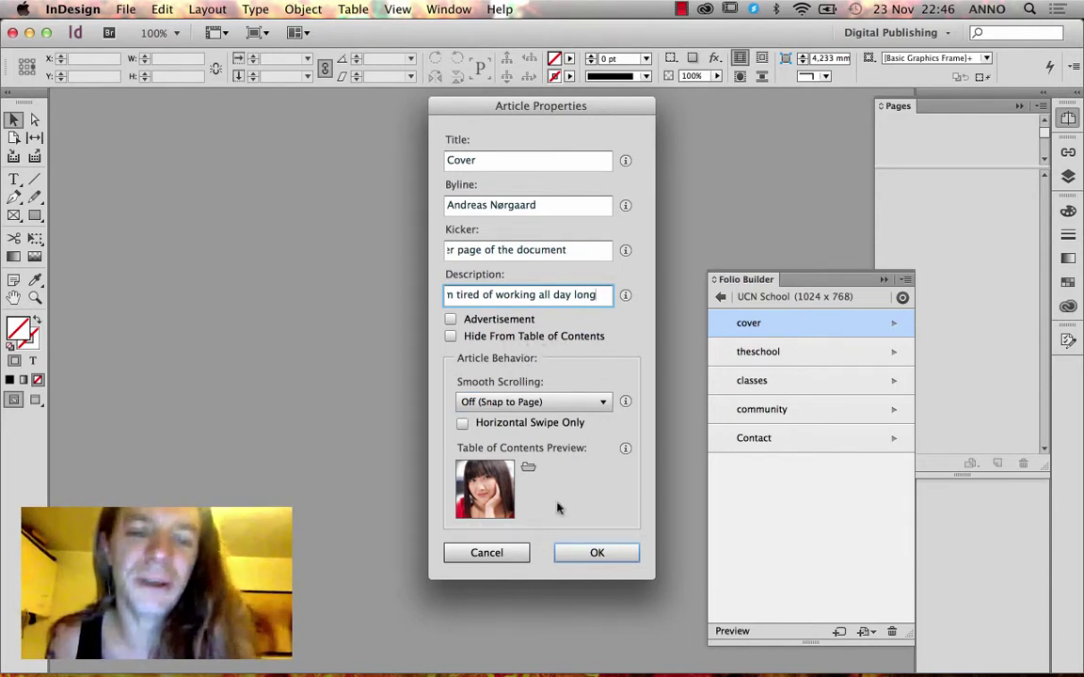
{"action": "left_click", "coordinate": [592, 551]}
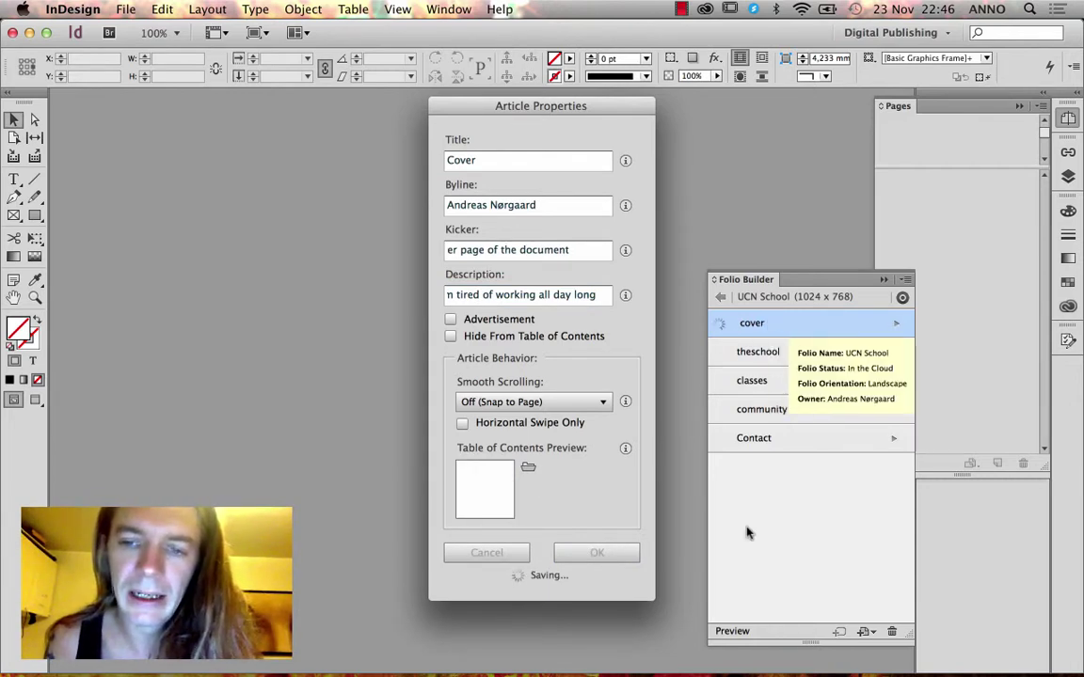
Preview the cover article on the desktop, check its table of contents entry, and return to the folio's article list.
{"action": "left_click", "coordinate": [738, 631]}
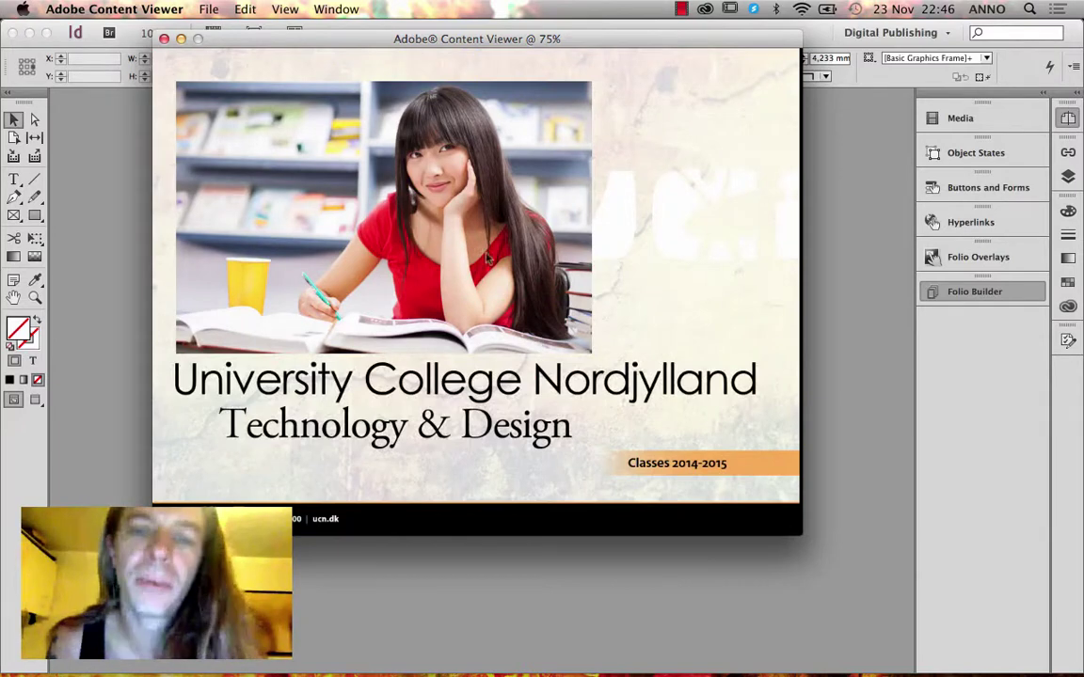
{"action": "left_click", "coordinate": [316, 104]}
{"action": "left_click", "coordinate": [249, 67]}
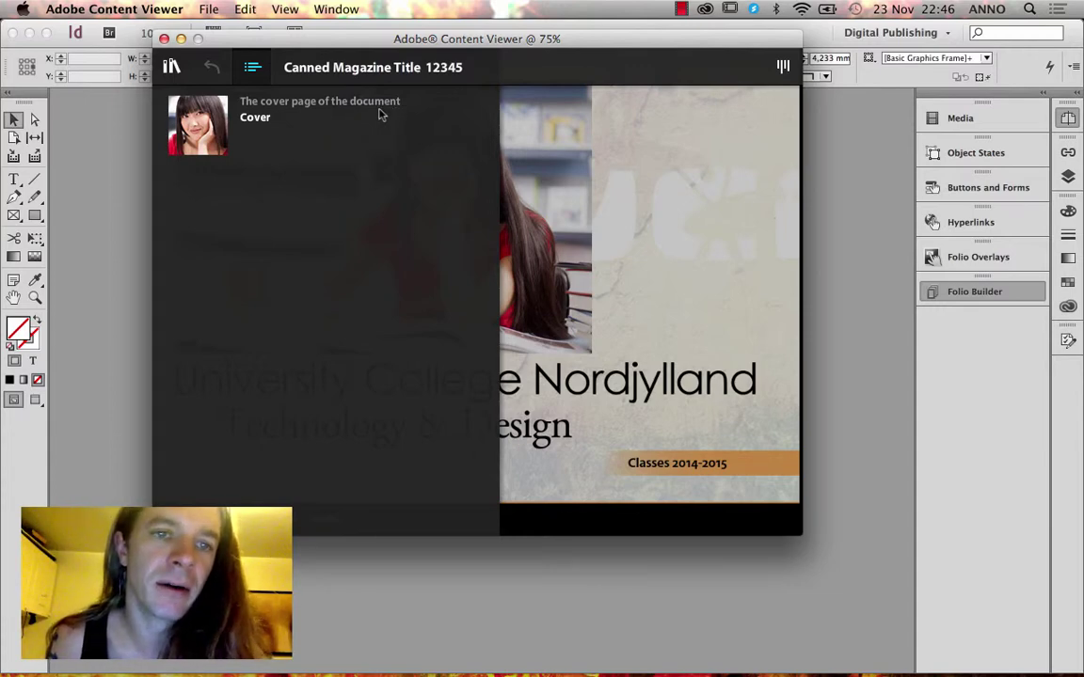
{"action": "left_click", "coordinate": [253, 75]}
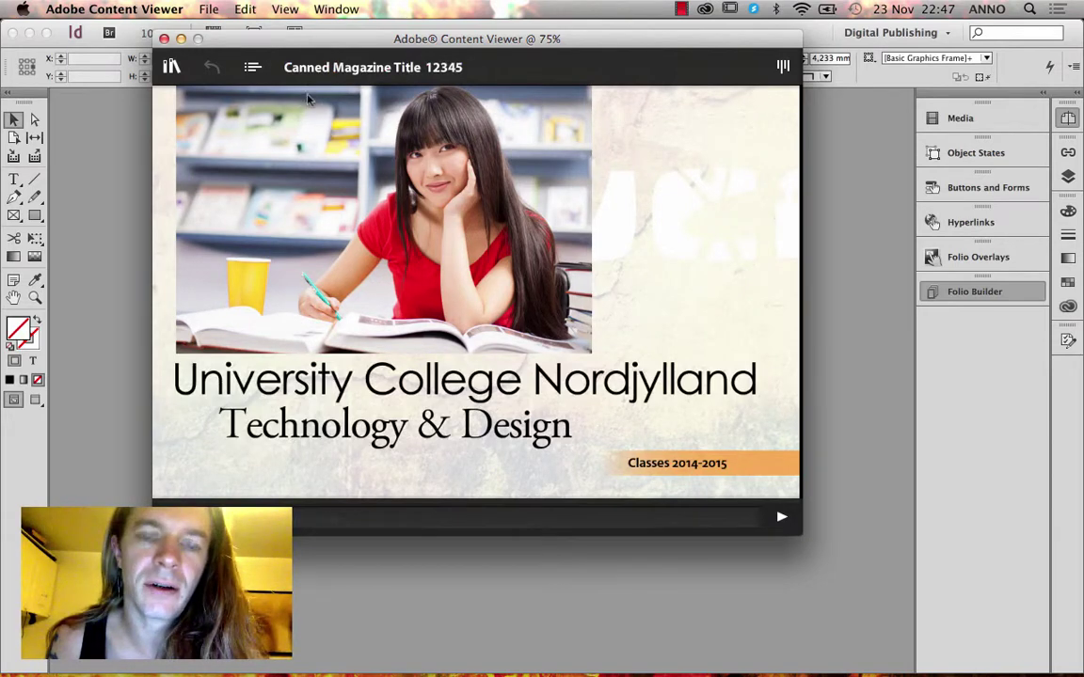
{"action": "left_click", "coordinate": [938, 297]}
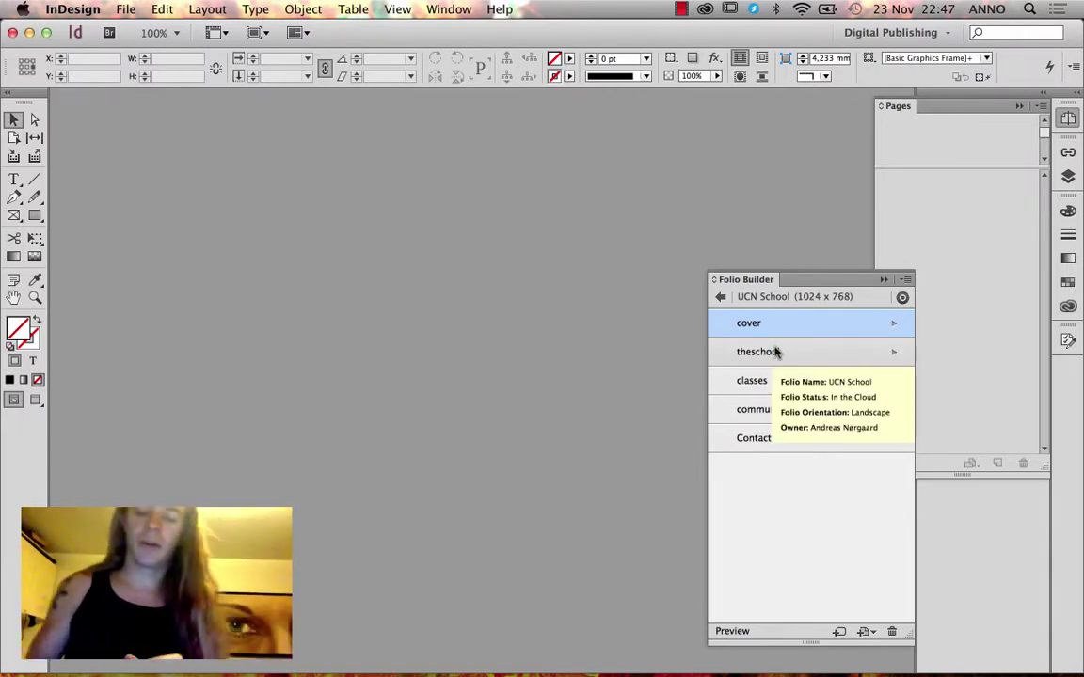
{"action": "left_click", "coordinate": [905, 279]}
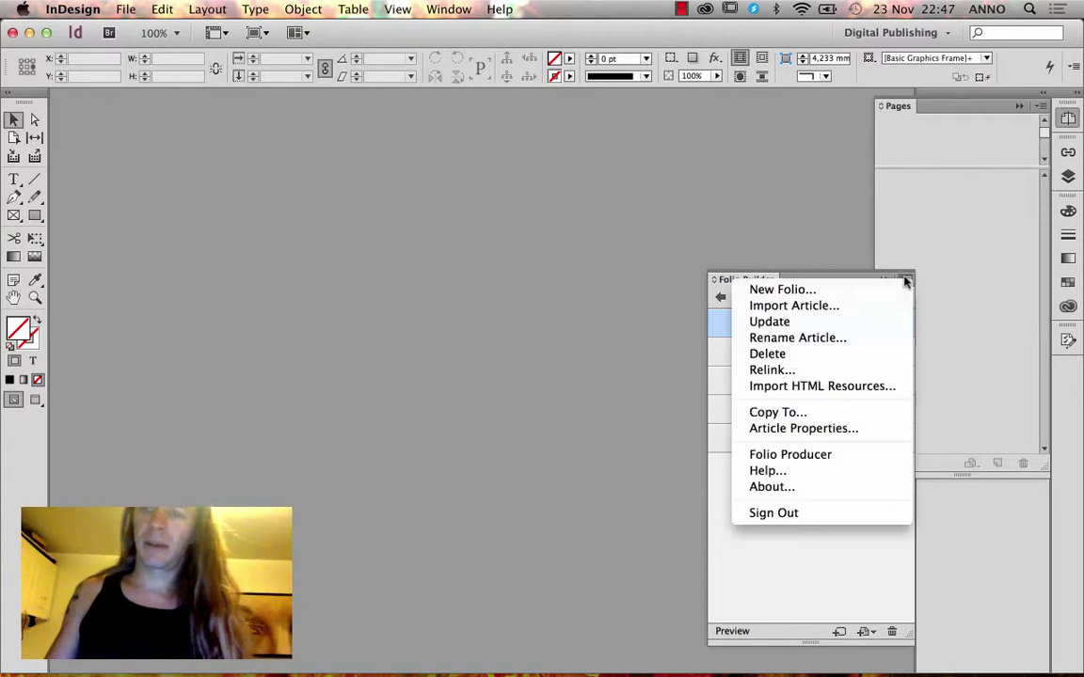
{"action": "left_click", "coordinate": [936, 282]}
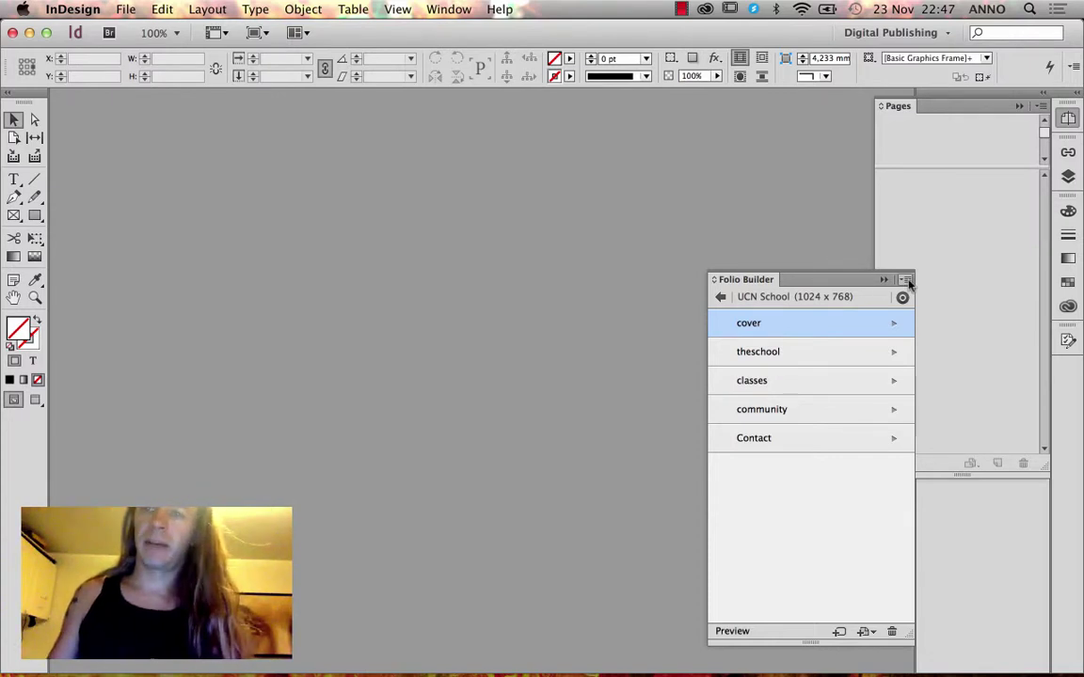
{"action": "left_click", "coordinate": [906, 281]}
{"action": "left_click", "coordinate": [868, 318]}
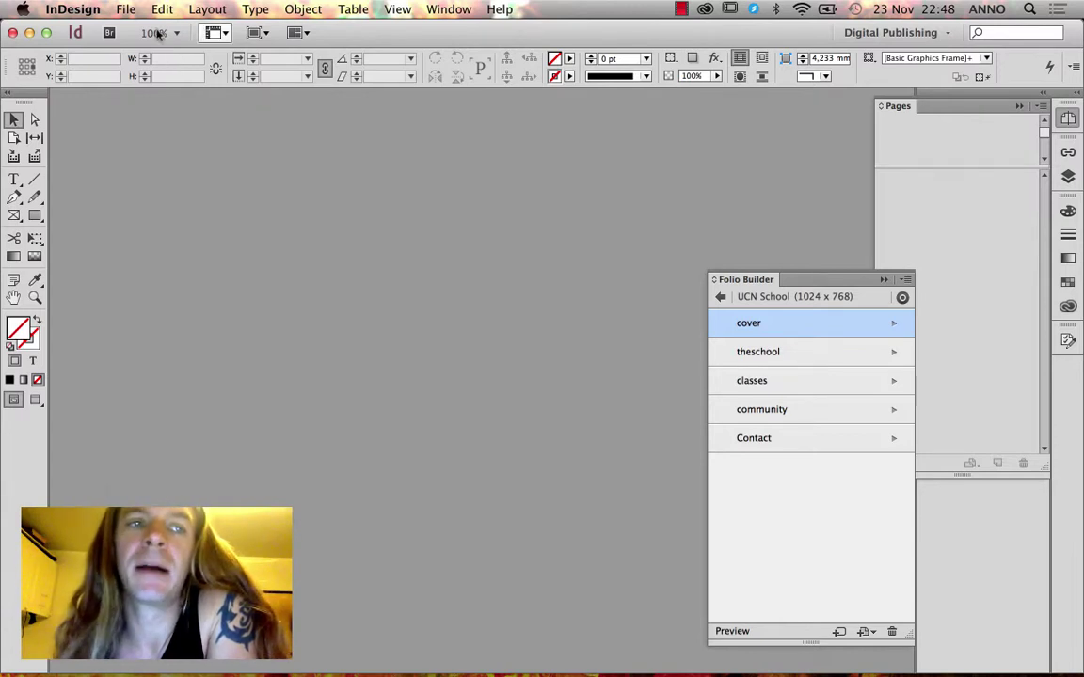
{"action": "left_click", "coordinate": [125, 10]}
{"action": "mouse_move", "coordinate": [135, 31]}
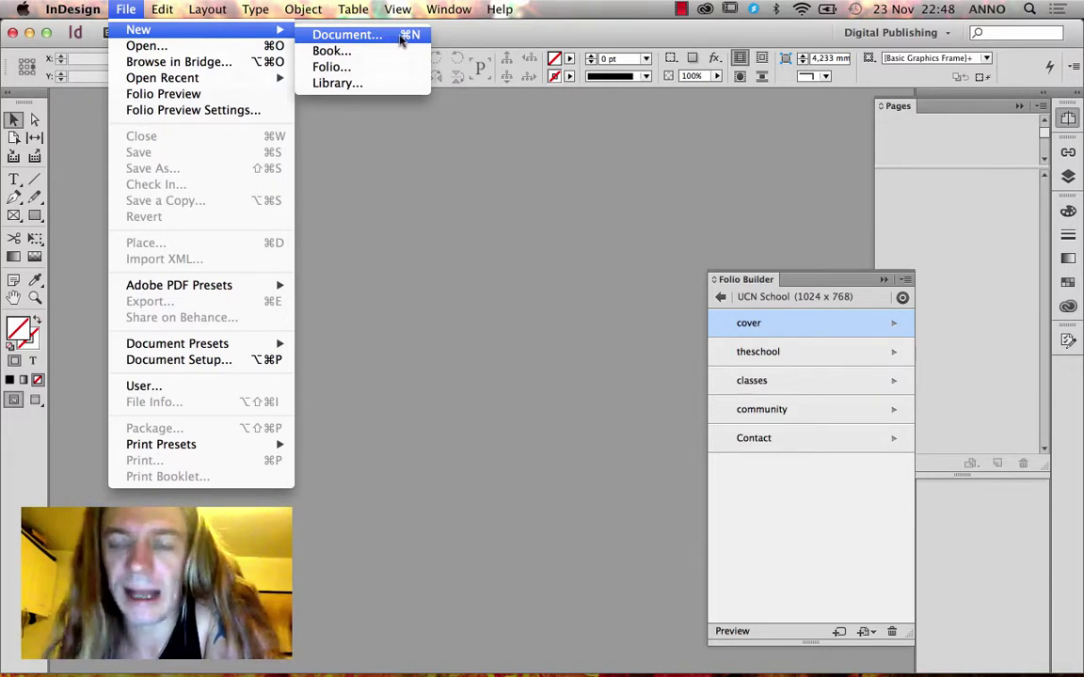
{"action": "left_click", "coordinate": [475, 43]}
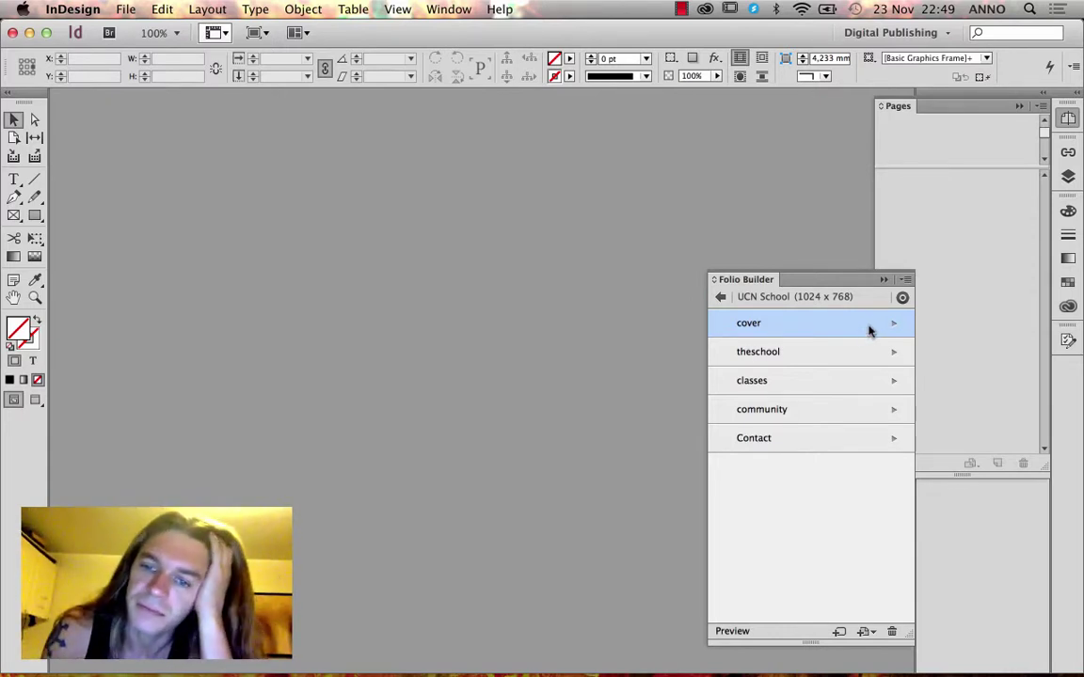
{"action": "left_click", "coordinate": [904, 279]}
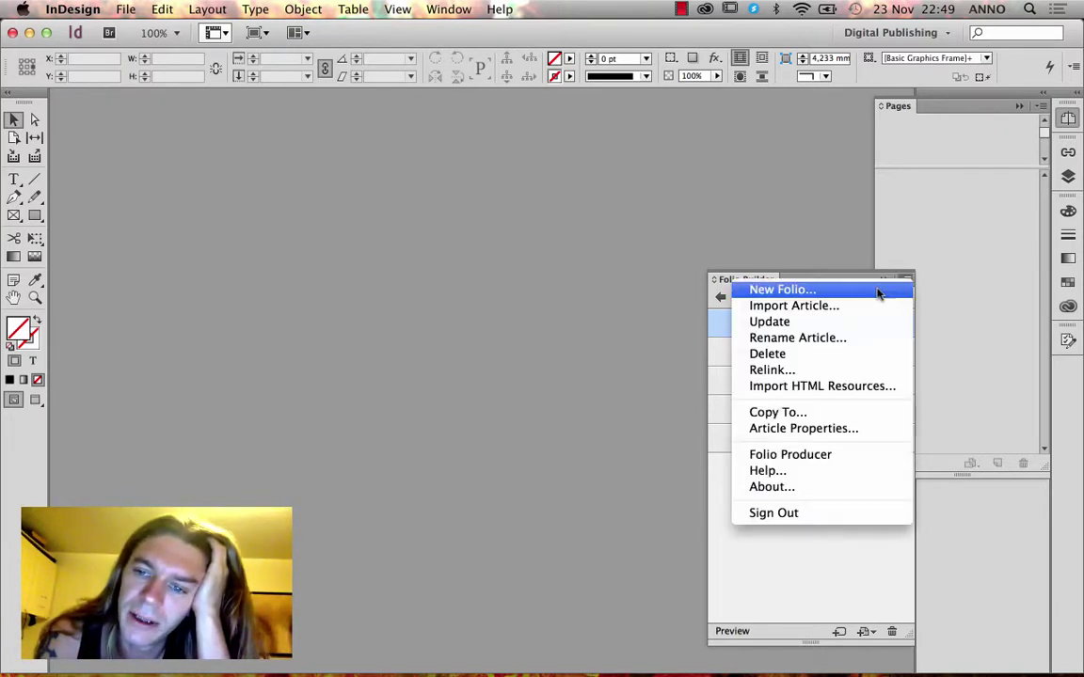
{"action": "left_click", "coordinate": [799, 576]}
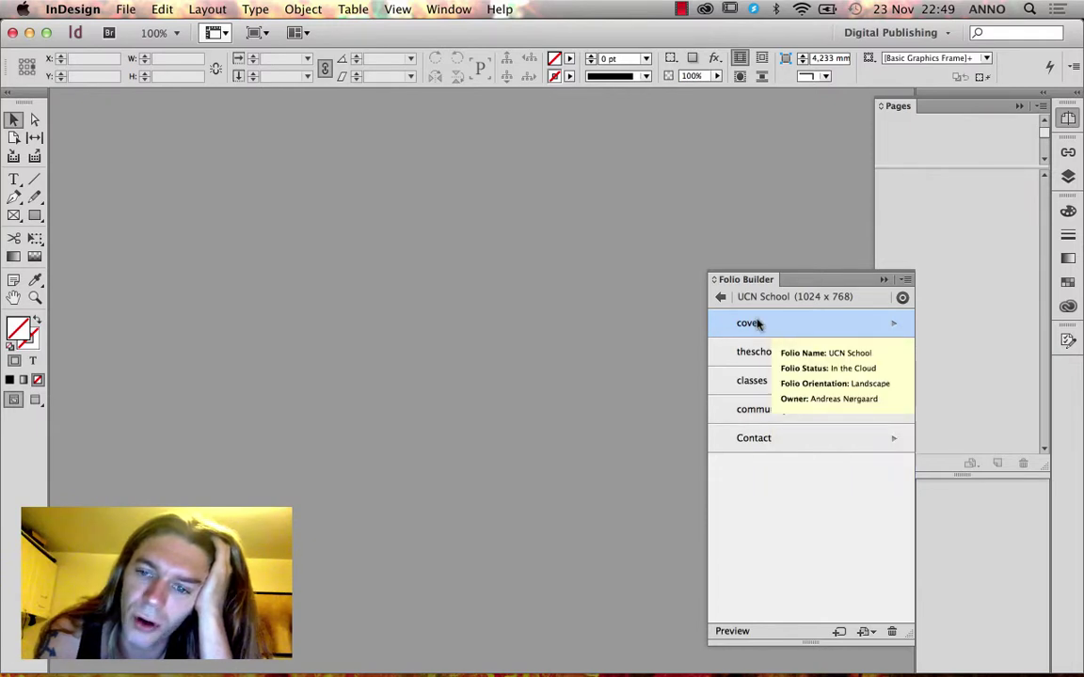
Tidy away the Pages panel, reopen the Folio Builder, and start a new folio named "Dual orientation".
{"action": "left_click", "coordinate": [884, 279]}
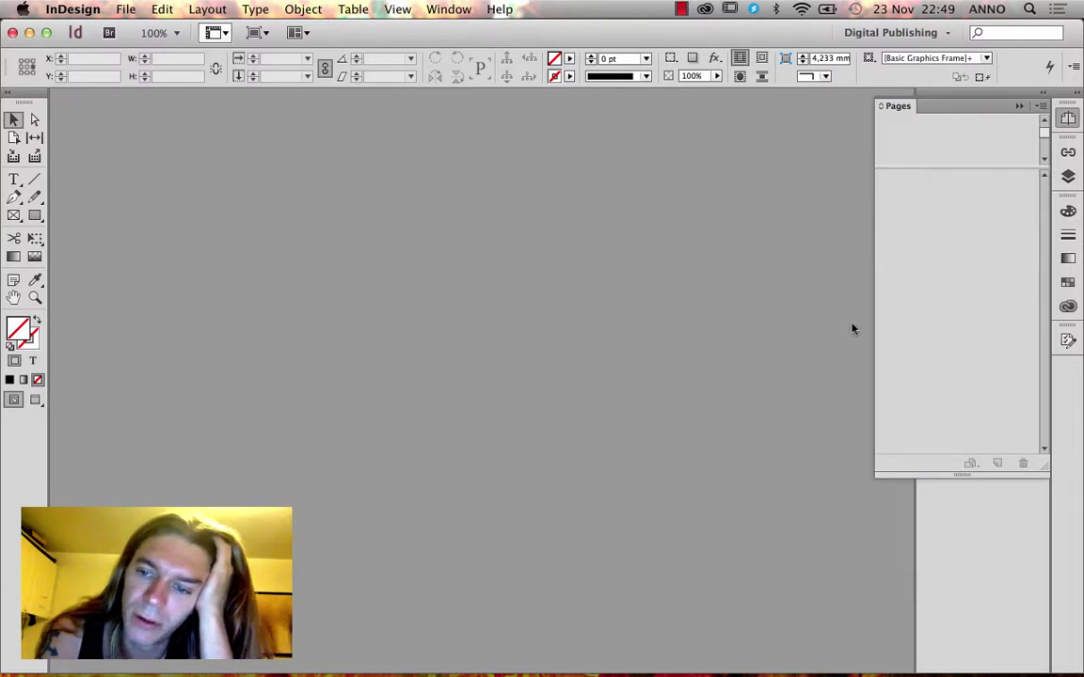
{"action": "left_click", "coordinate": [1018, 106]}
{"action": "left_click", "coordinate": [999, 292]}
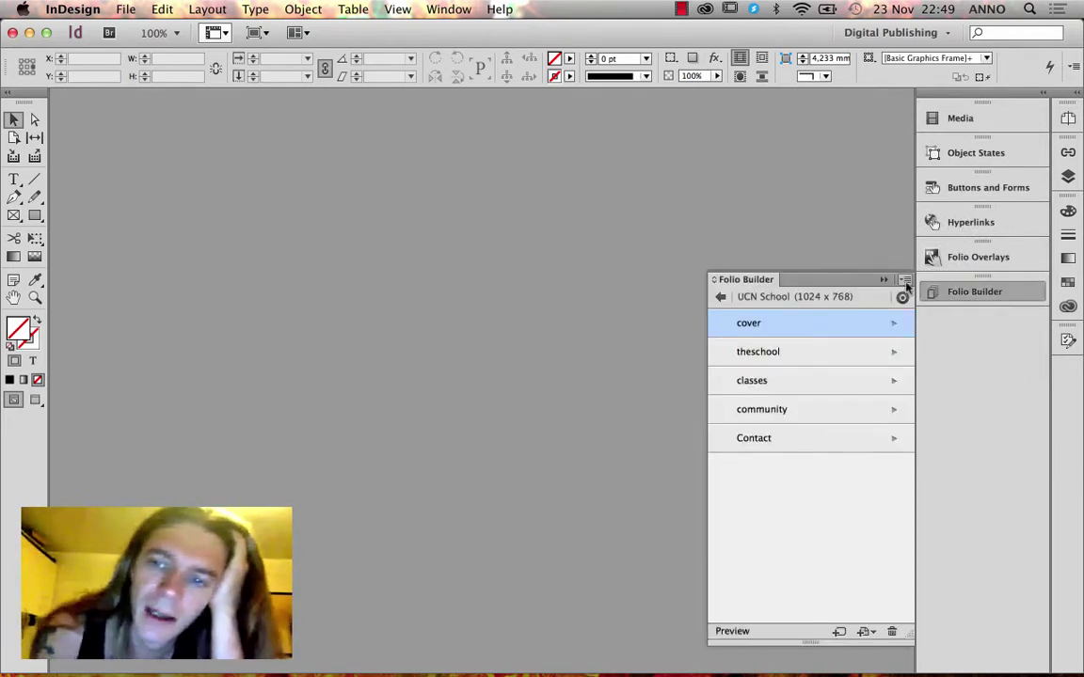
{"action": "left_click", "coordinate": [904, 281]}
{"action": "left_click", "coordinate": [885, 289]}
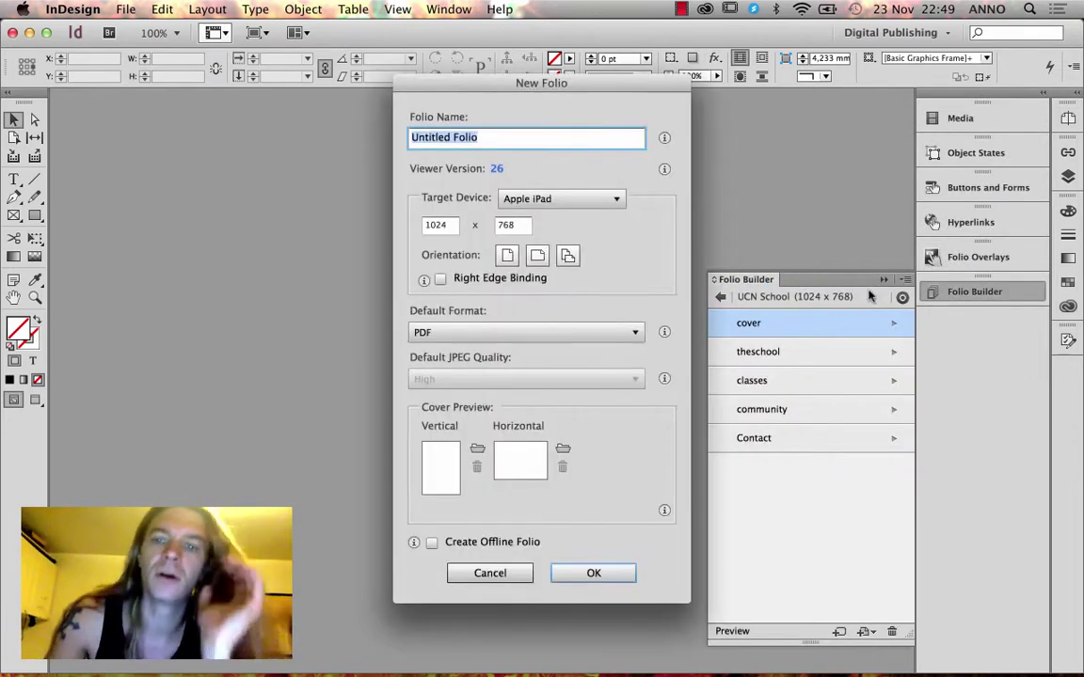
{"action": "type", "text": "Dual orientation"}
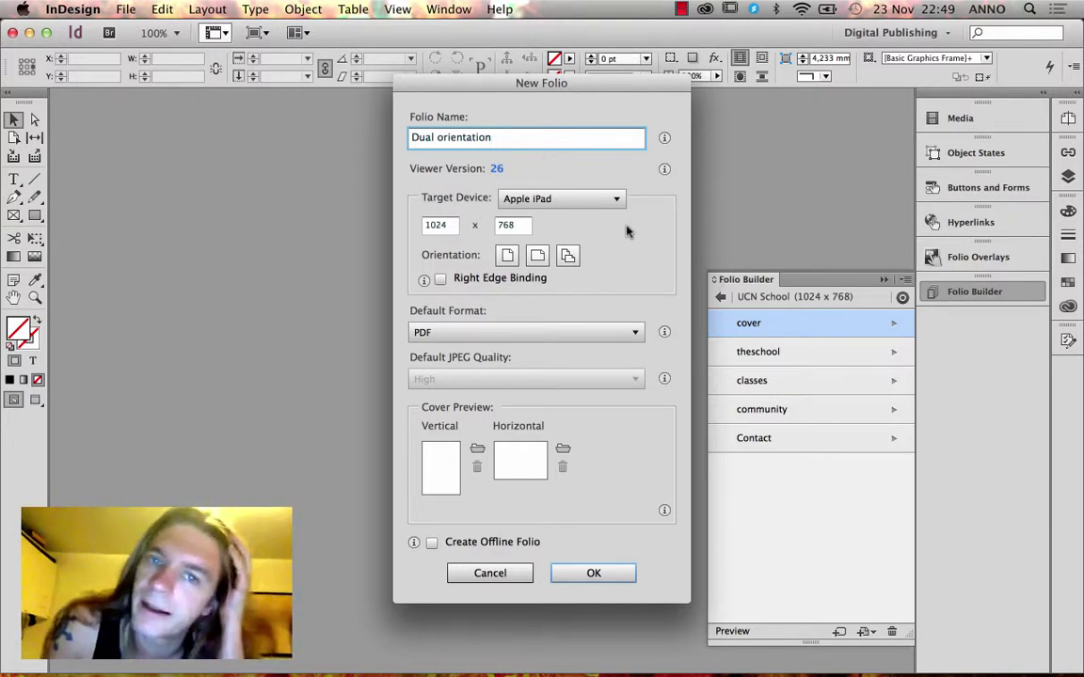
{"action": "left_click_drag", "start_coordinate": [560, 85], "coordinate": [520, 123]}
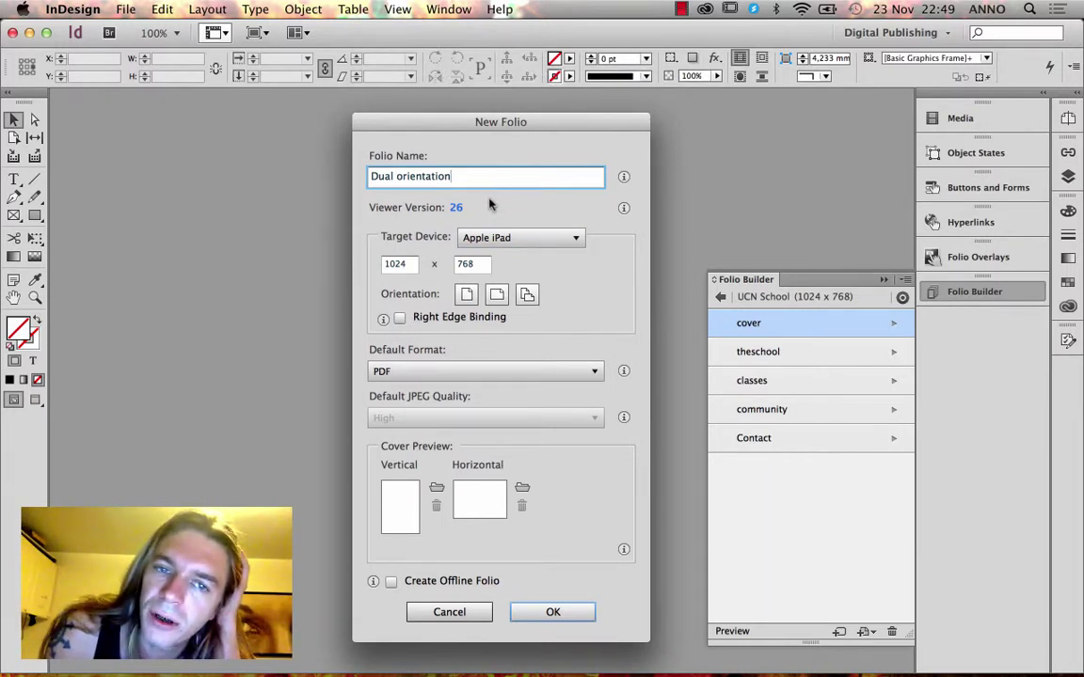
{"action": "left_click_drag", "start_coordinate": [468, 129], "coordinate": [441, 106]}
{"action": "left_click_drag", "start_coordinate": [428, 152], "coordinate": [312, 152]}
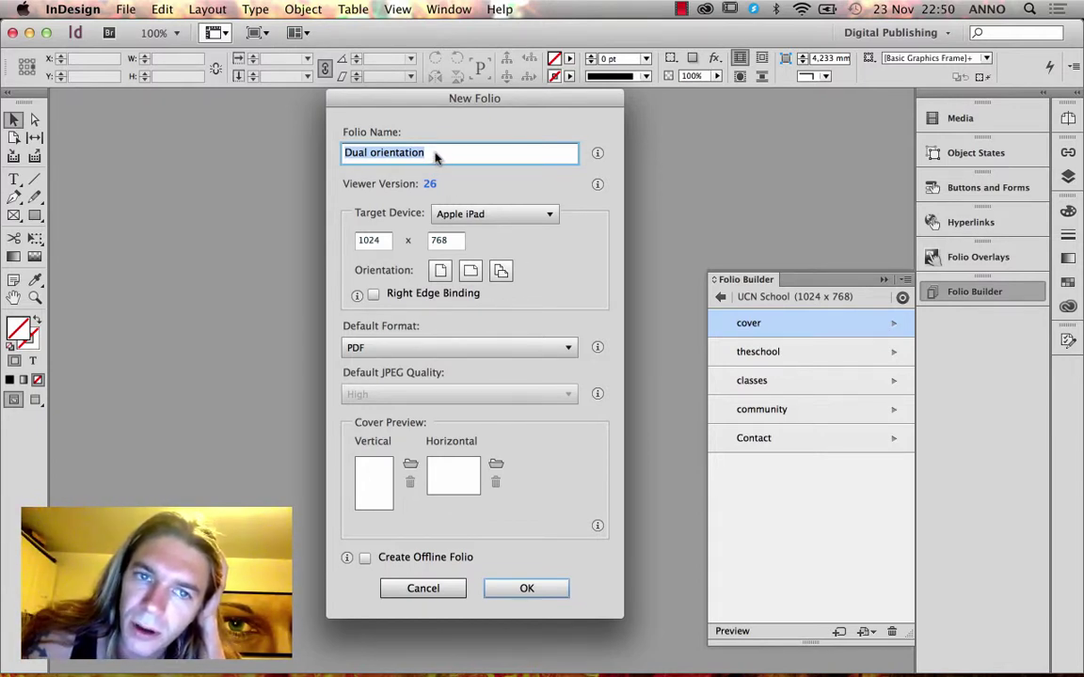
Set the new folio to both portrait and landscape, make it an offline folio, and create it, returning to the folio list.
{"action": "left_click", "coordinate": [500, 271]}
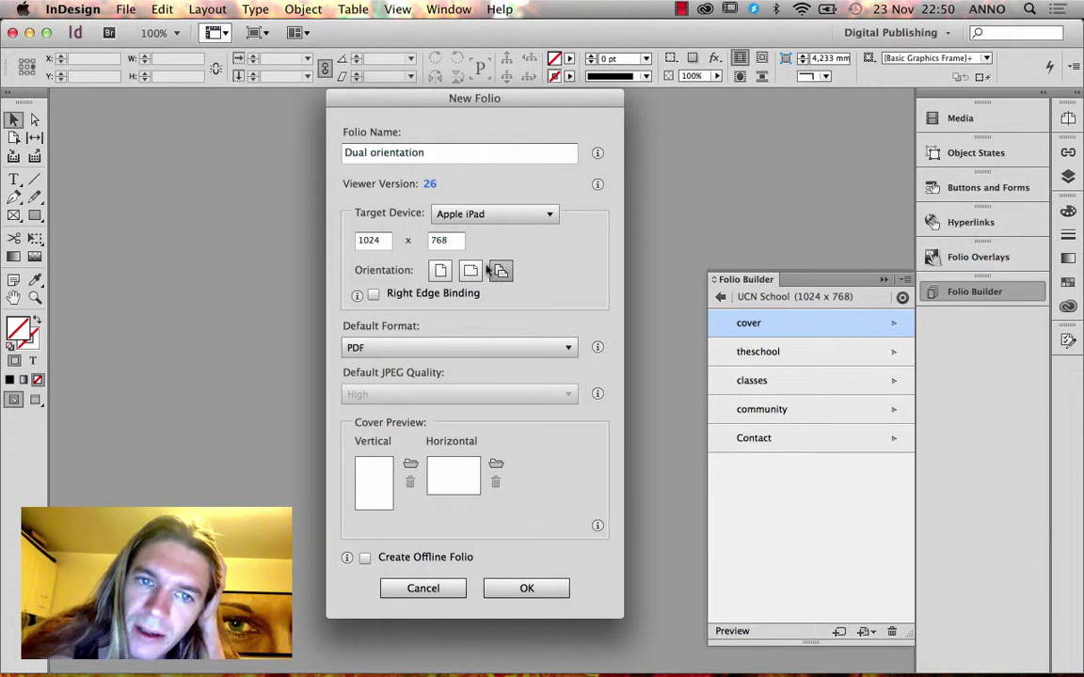
{"action": "left_click", "coordinate": [444, 241]}
{"action": "left_click", "coordinate": [368, 240]}
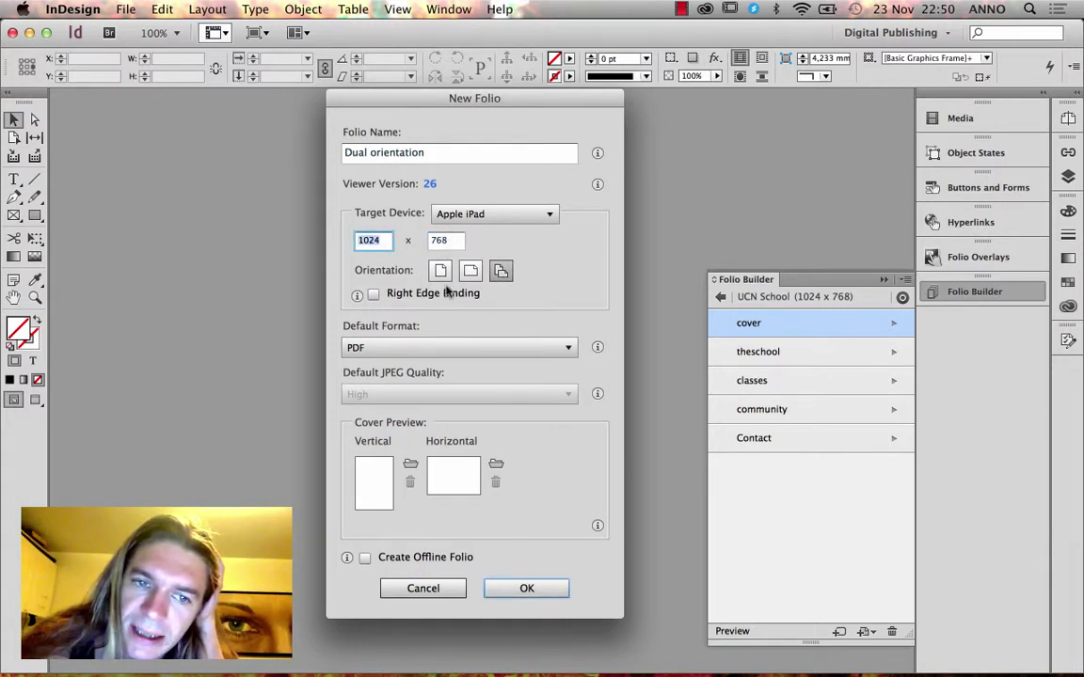
{"action": "left_click", "coordinate": [425, 346]}
{"action": "left_click", "coordinate": [405, 420]}
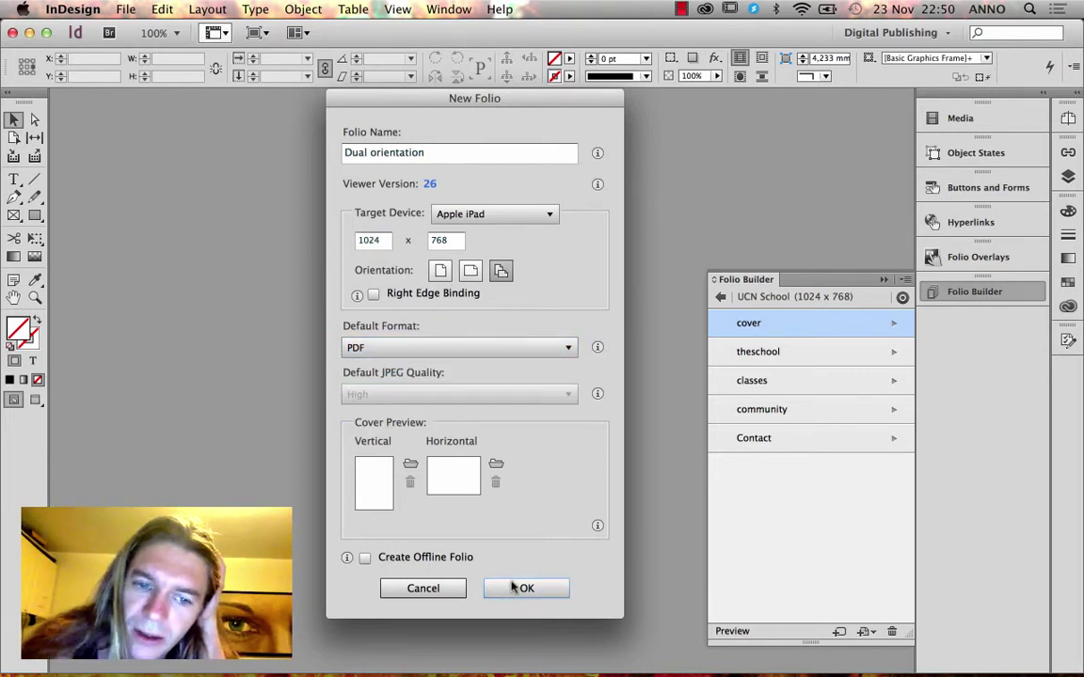
{"action": "left_click", "coordinate": [385, 557]}
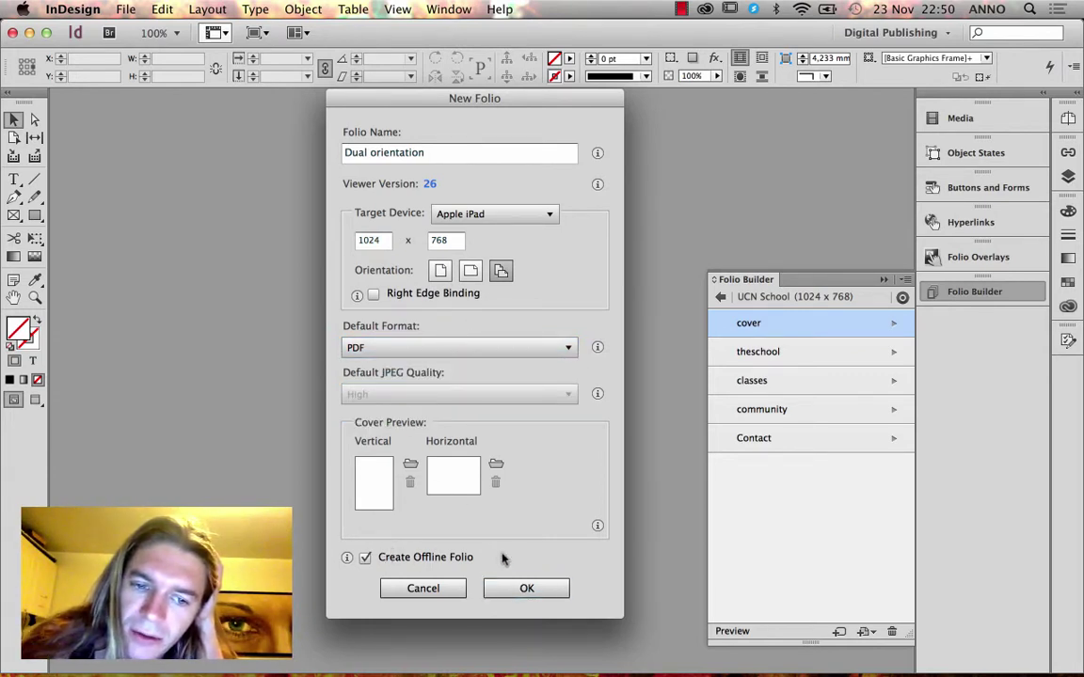
{"action": "left_click", "coordinate": [516, 587]}
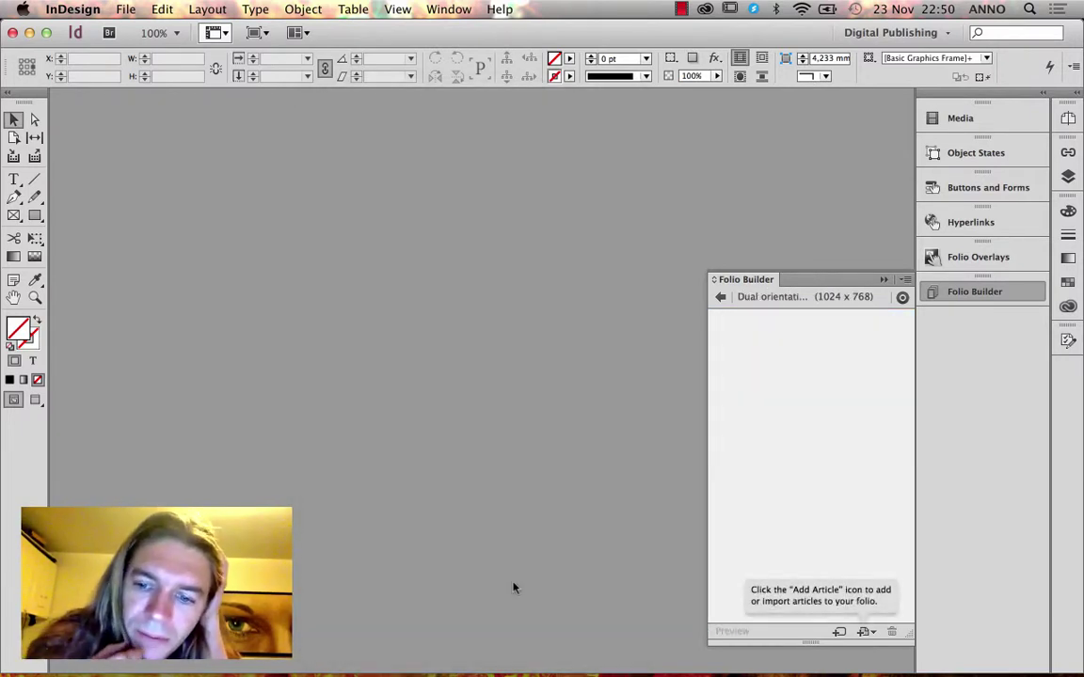
{"action": "left_click", "coordinate": [720, 296]}
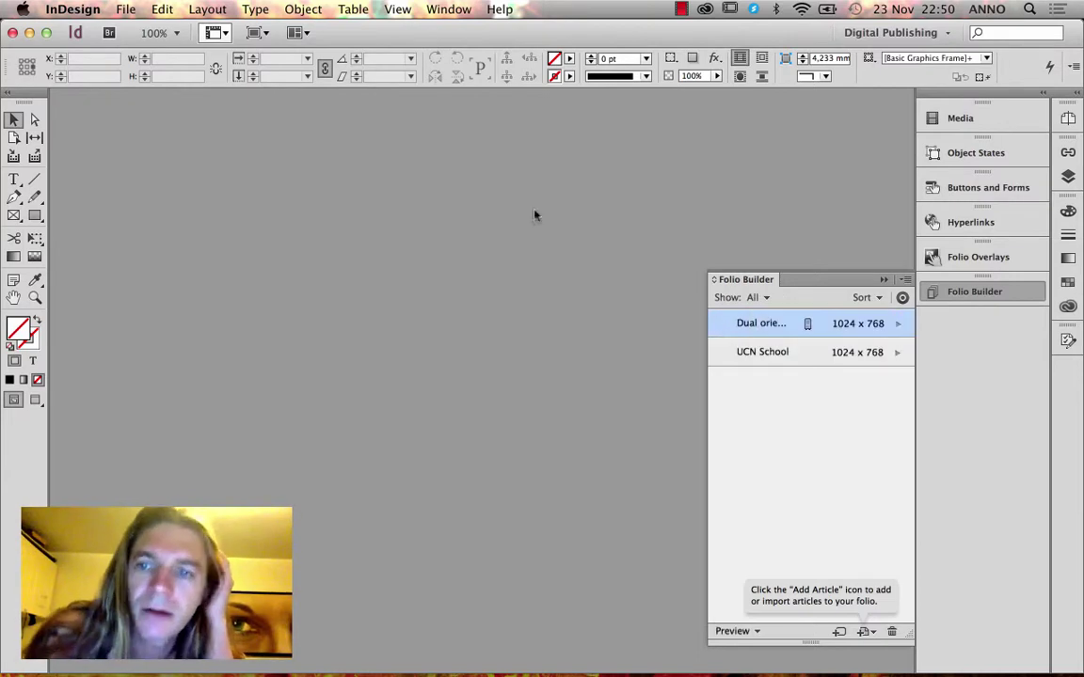
{"action": "mouse_move", "coordinate": [776, 324]}
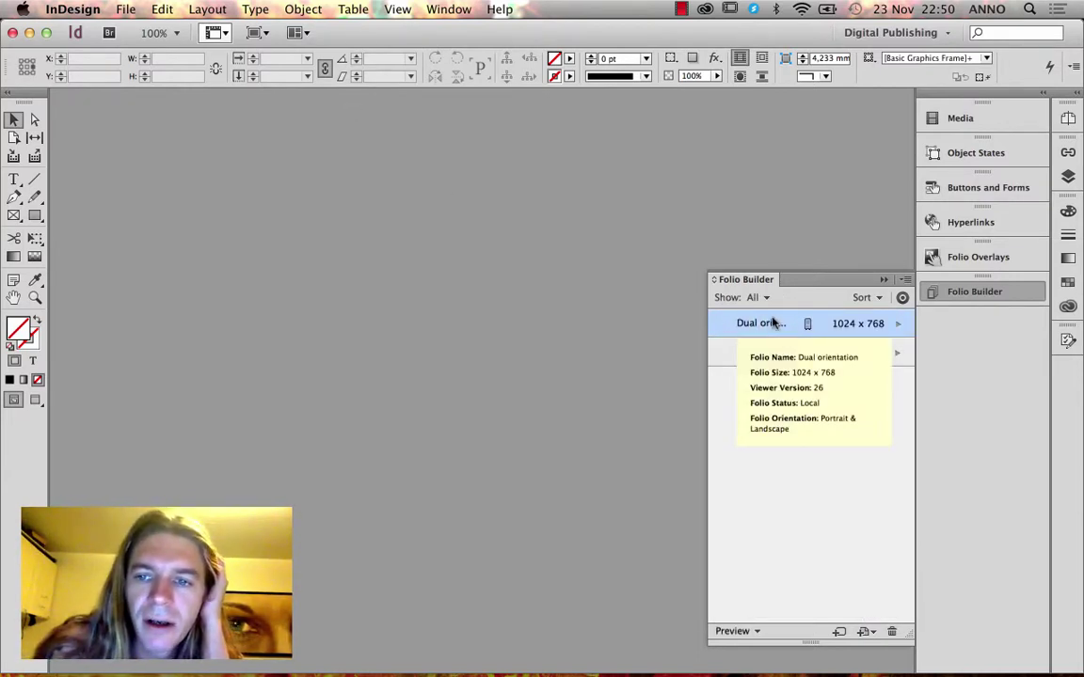
Create a new landscape iPad document, 1024 x 768 px, from the saved digital publishing document preset.
{"action": "left_click", "coordinate": [133, 9]}
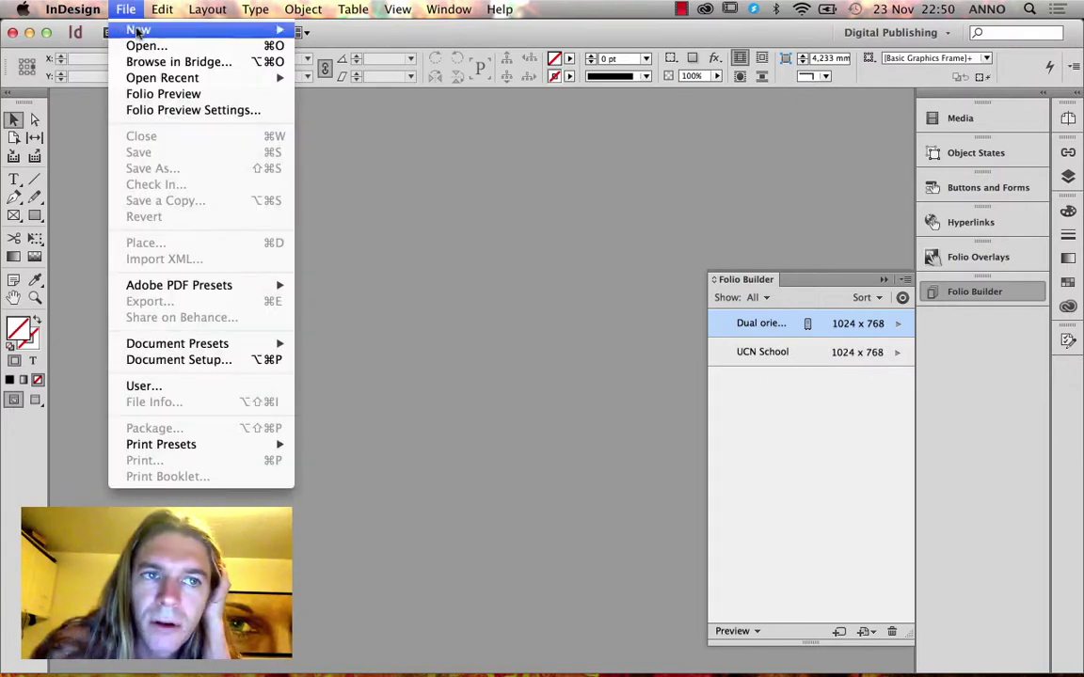
{"action": "mouse_move", "coordinate": [132, 34]}
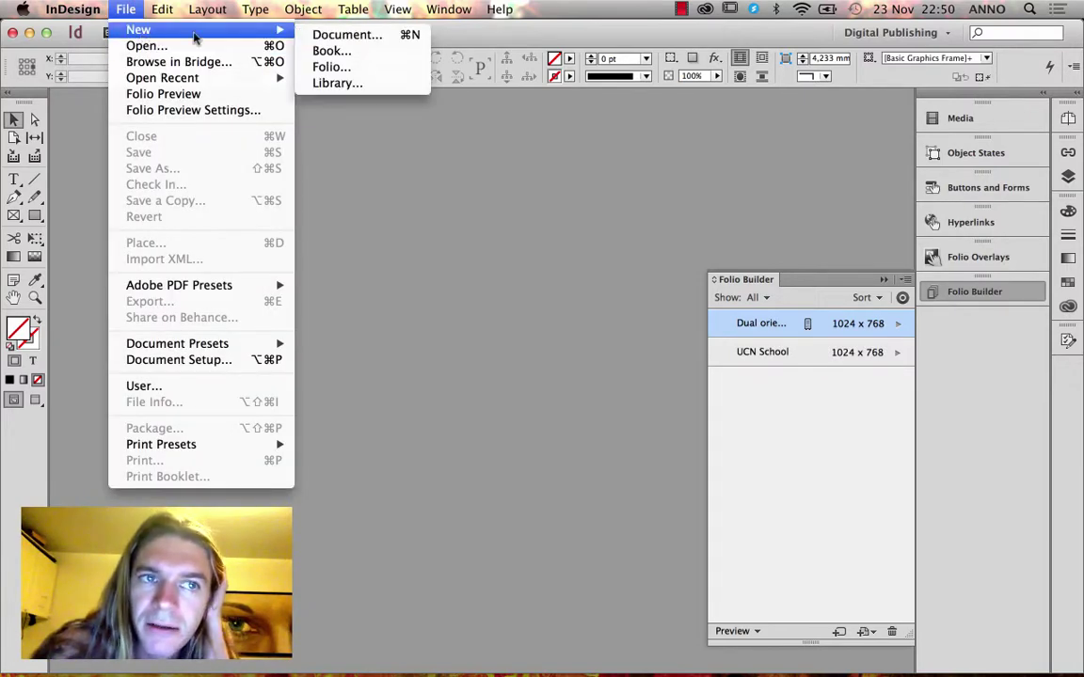
{"action": "left_click", "coordinate": [341, 35]}
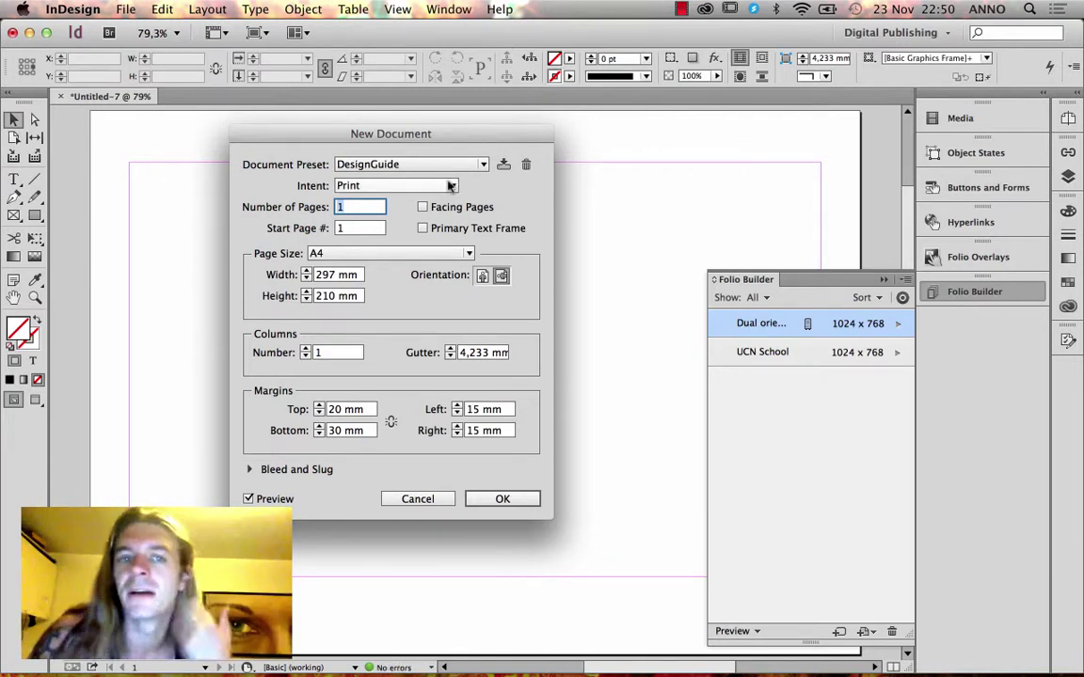
{"action": "left_click", "coordinate": [437, 164]}
{"action": "left_click", "coordinate": [419, 407]}
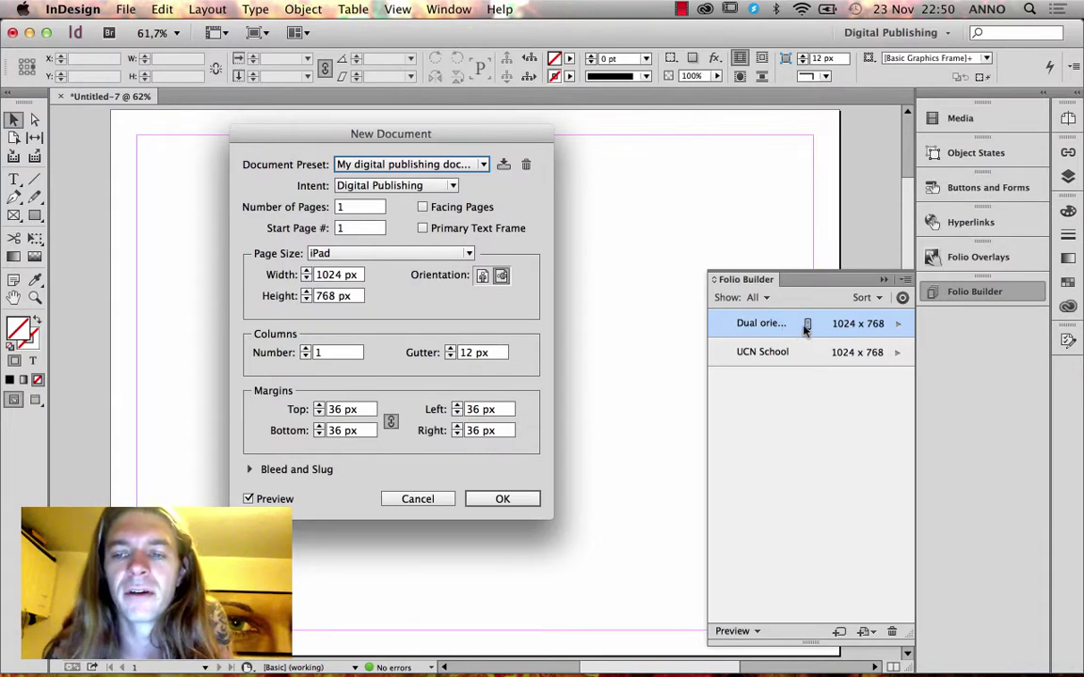
{"action": "mouse_move", "coordinate": [779, 330]}
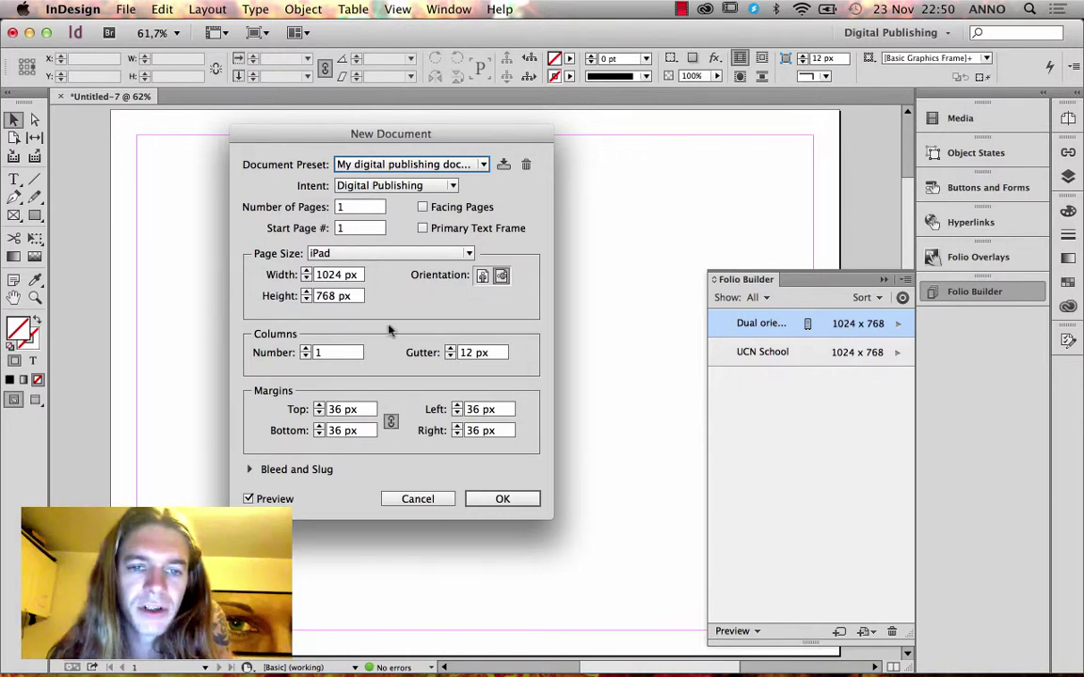
{"action": "left_click", "coordinate": [499, 498]}
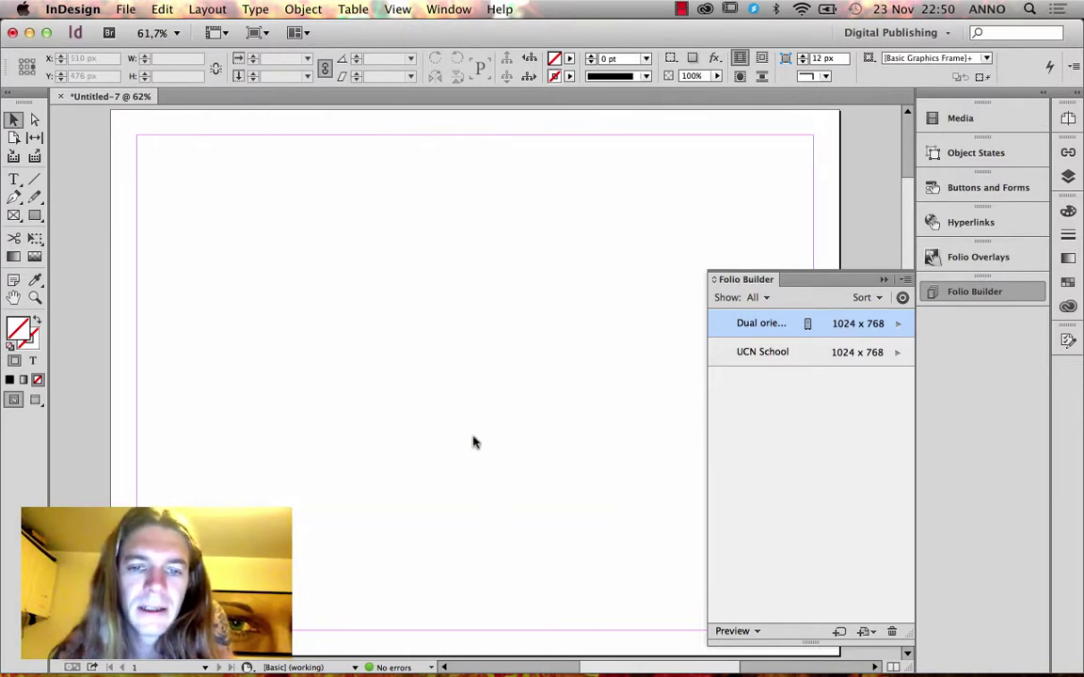
Draw a black-filled rectangle of about 952 x 696 px that fills the page within its margins.
{"action": "left_click", "coordinate": [34, 215]}
{"action": "left_click", "coordinate": [10, 343]}
{"action": "left_click_drag", "start_coordinate": [141, 138], "coordinate": [814, 631]}
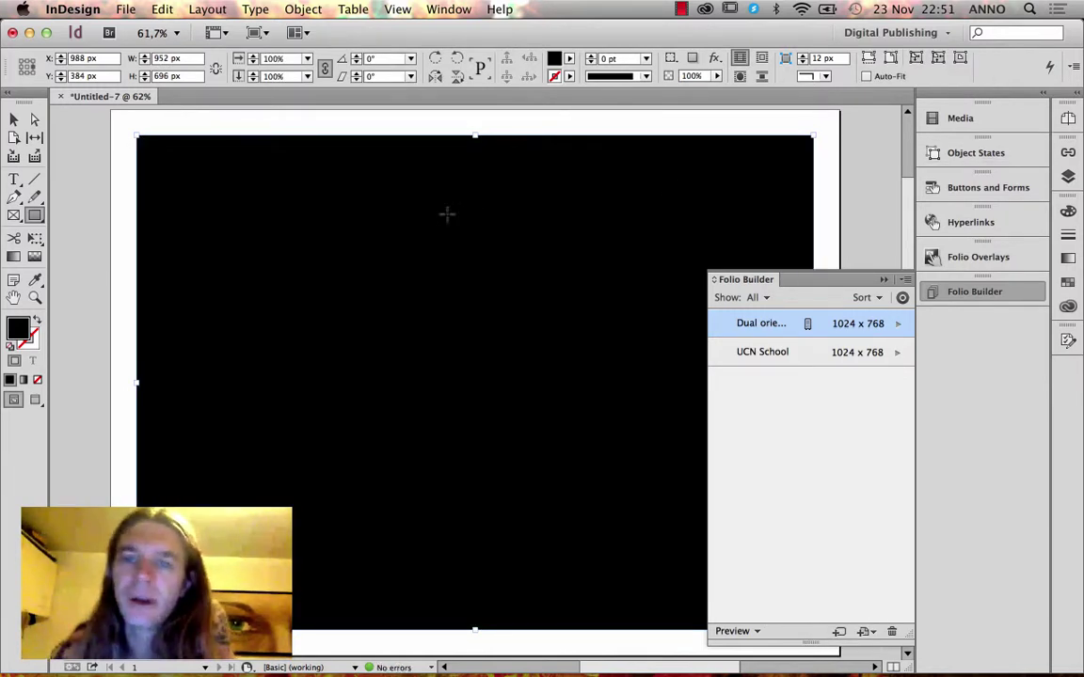
Rename the document's existing page layout to "Ipad H".
{"action": "left_click", "coordinate": [1068, 119]}
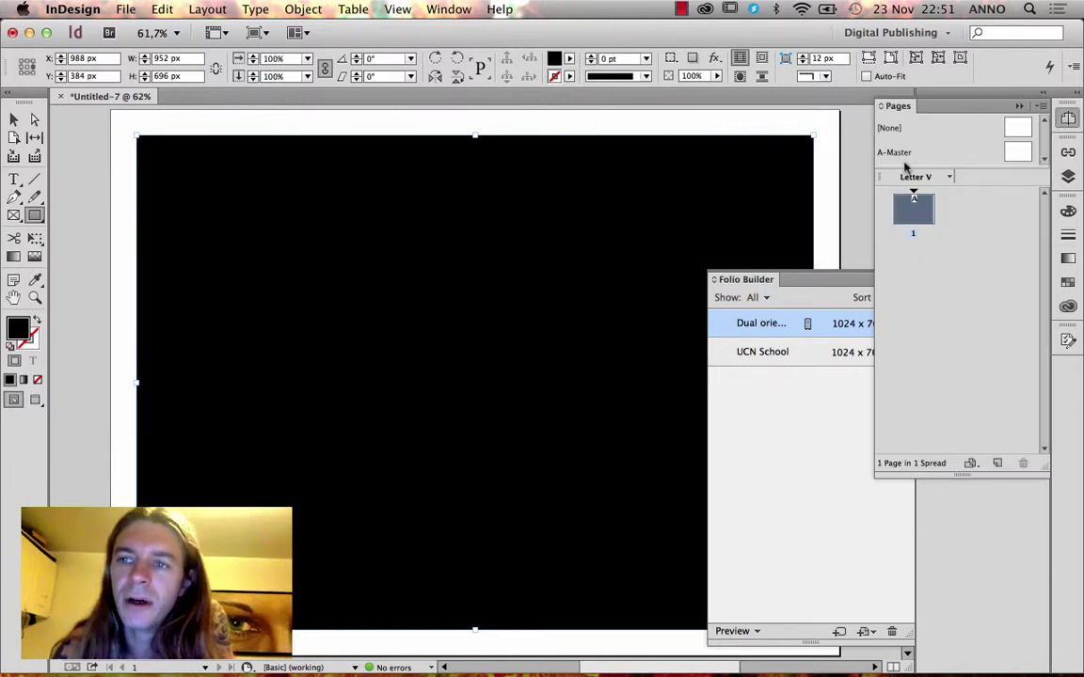
{"action": "double_click", "coordinate": [926, 177]}
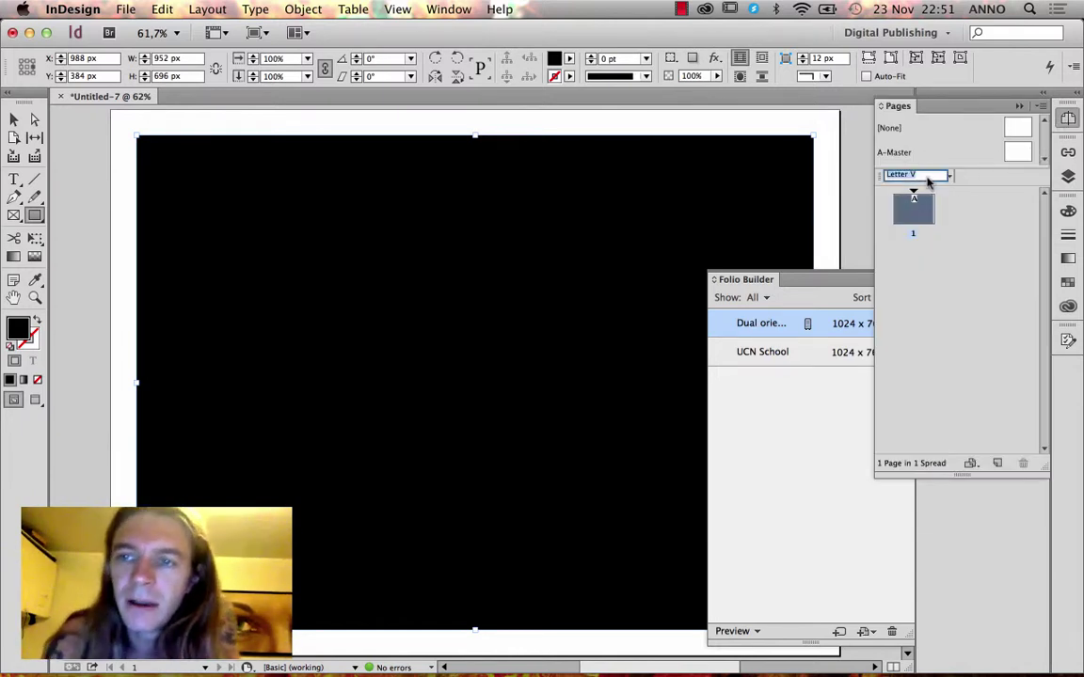
{"action": "type", "text": "H"}
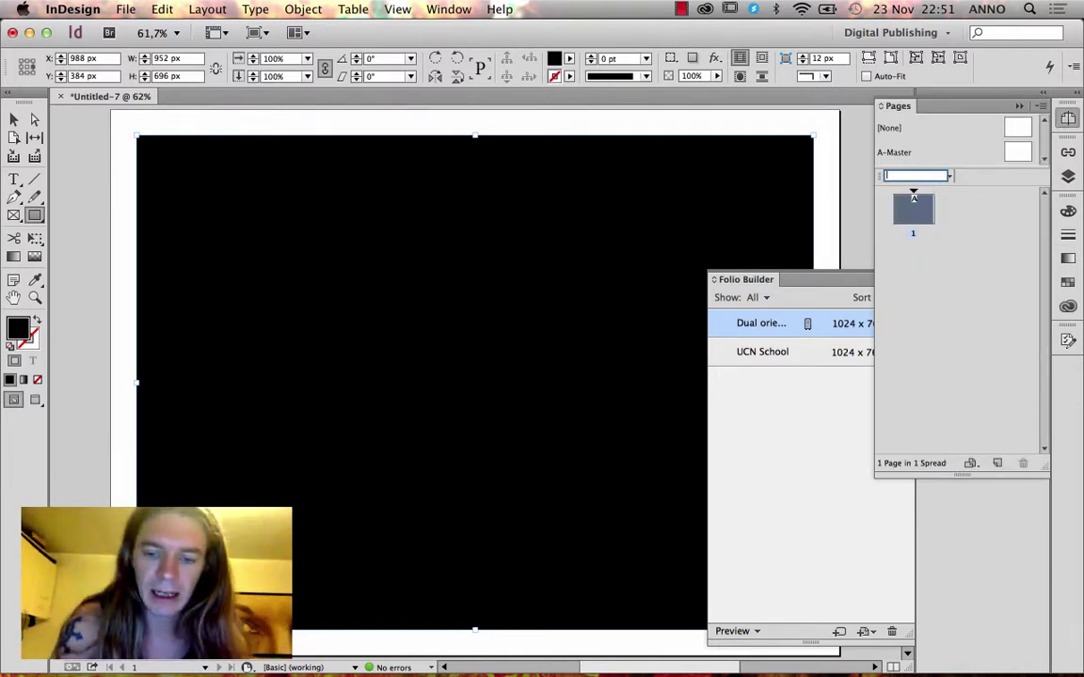
{"action": "type", "text": "pad H"}
{"action": "key", "text": "Return"}
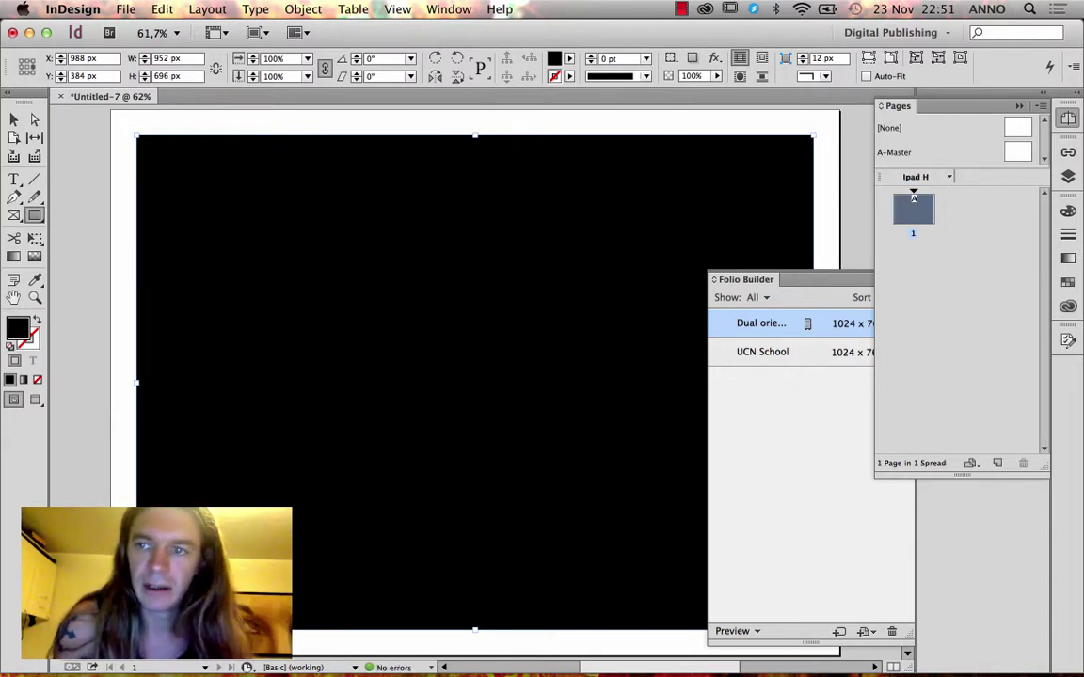
Create an alternate layout named "iPad V" from the Ipad H source pages, portrait iPad size 768 x 1024 px.
{"action": "left_click", "coordinate": [949, 177]}
{"action": "left_click", "coordinate": [910, 186]}
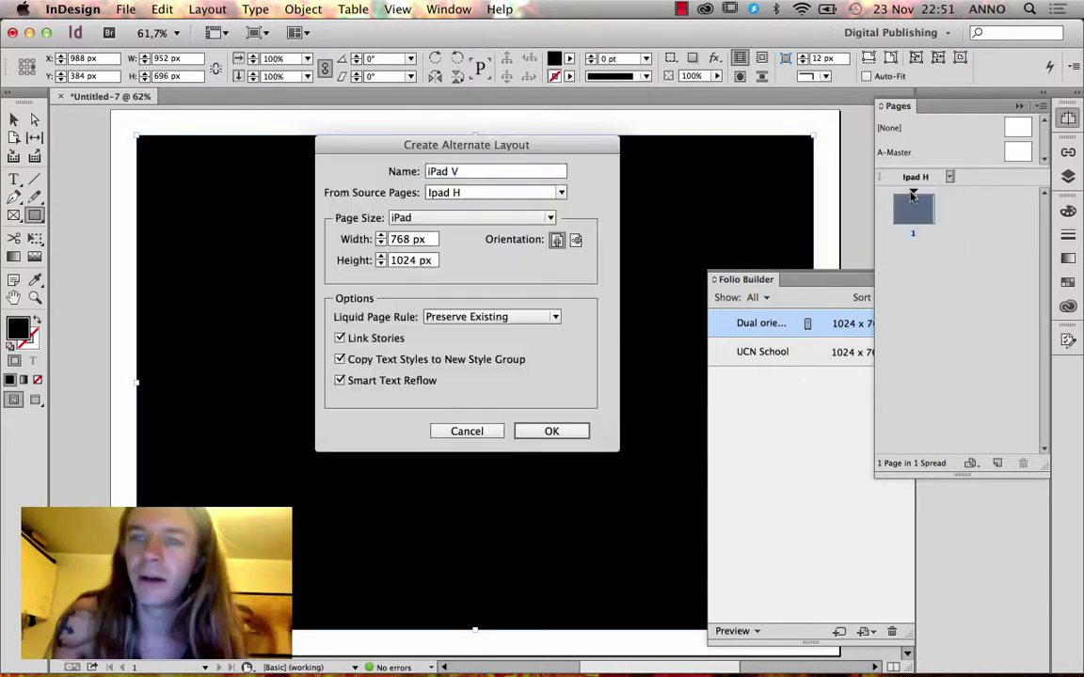
{"action": "left_click", "coordinate": [551, 431]}
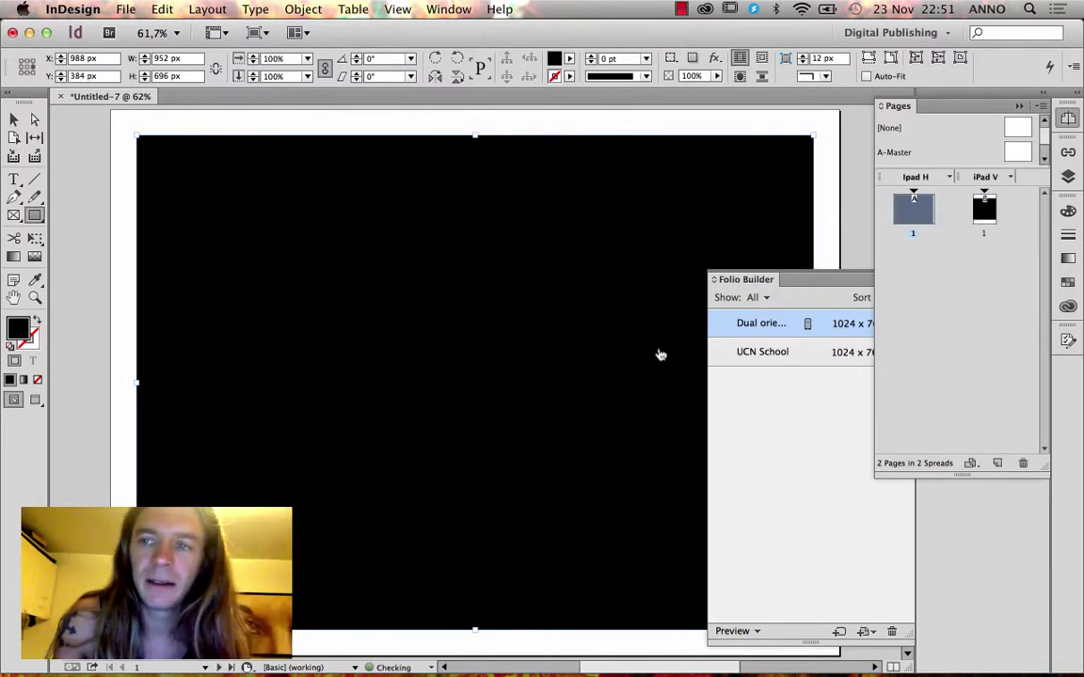
Resize the black rectangle on the iPad V page to 696 x 952 px so it fills the area within the margins.
{"action": "double_click", "coordinate": [984, 209]}
{"action": "key", "text": "super+minus"}
{"action": "key", "text": "super+minus"}
{"action": "key", "text": "super+minus"}
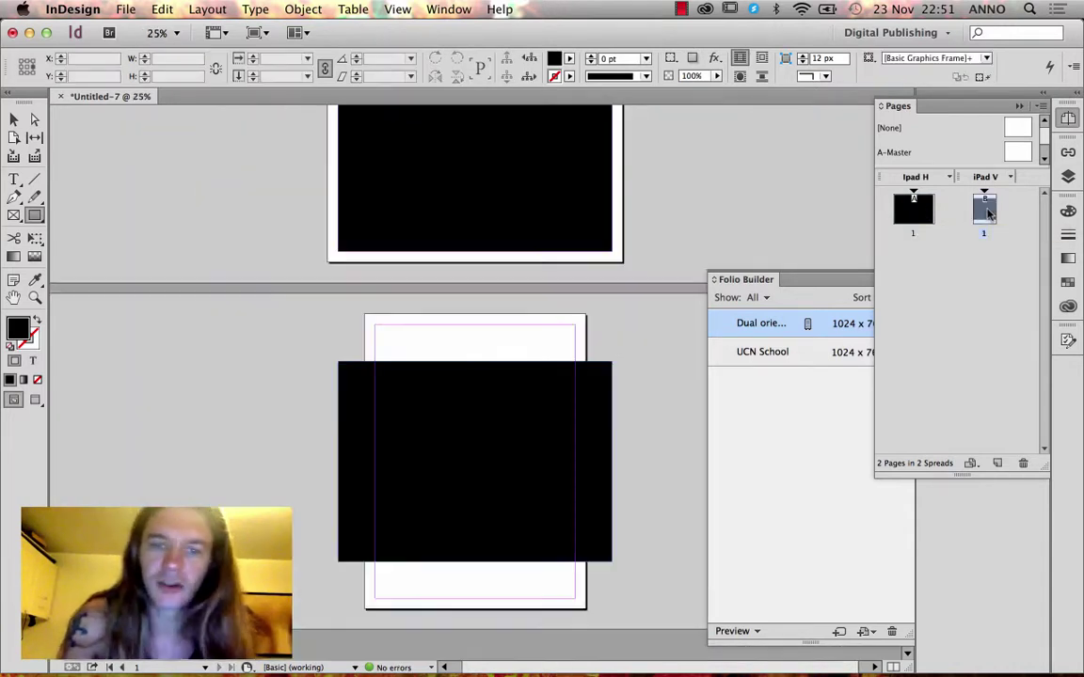
{"action": "left_click", "coordinate": [537, 436]}
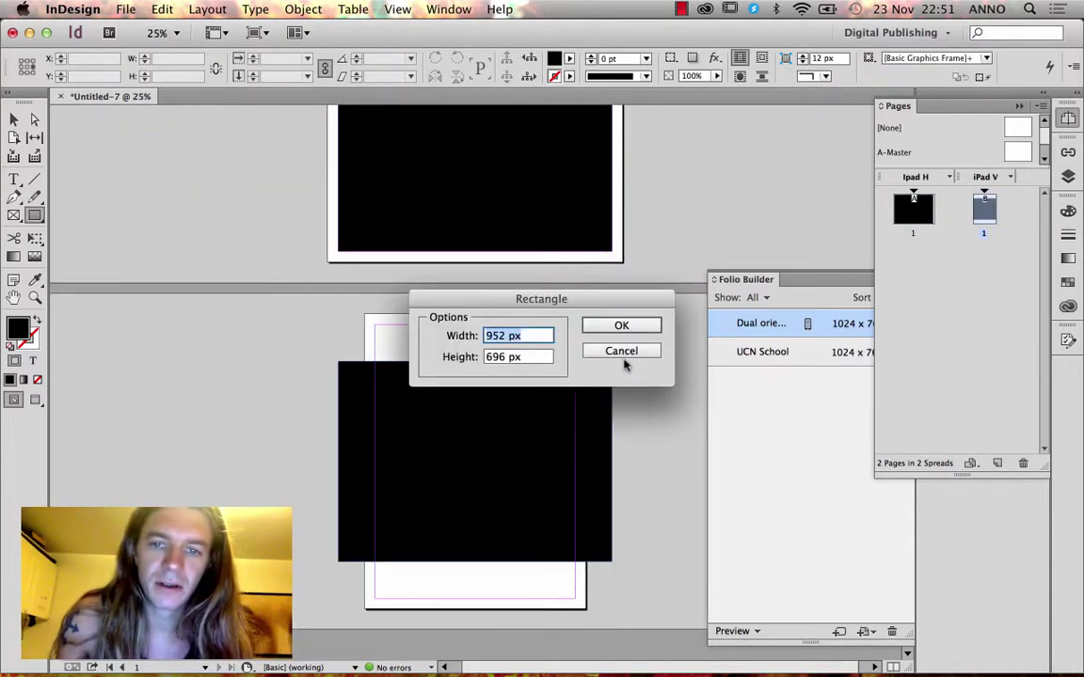
{"action": "left_click", "coordinate": [624, 354]}
{"action": "left_click", "coordinate": [14, 120]}
{"action": "left_click", "coordinate": [440, 433]}
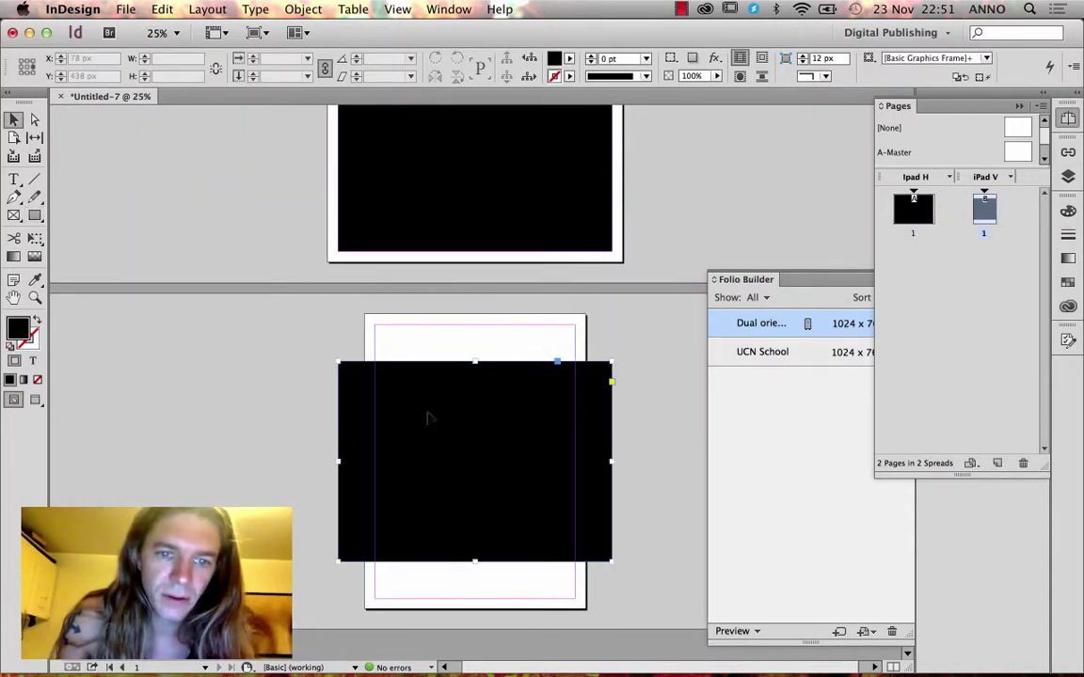
{"action": "left_click_drag", "start_coordinate": [476, 361], "coordinate": [475, 325]}
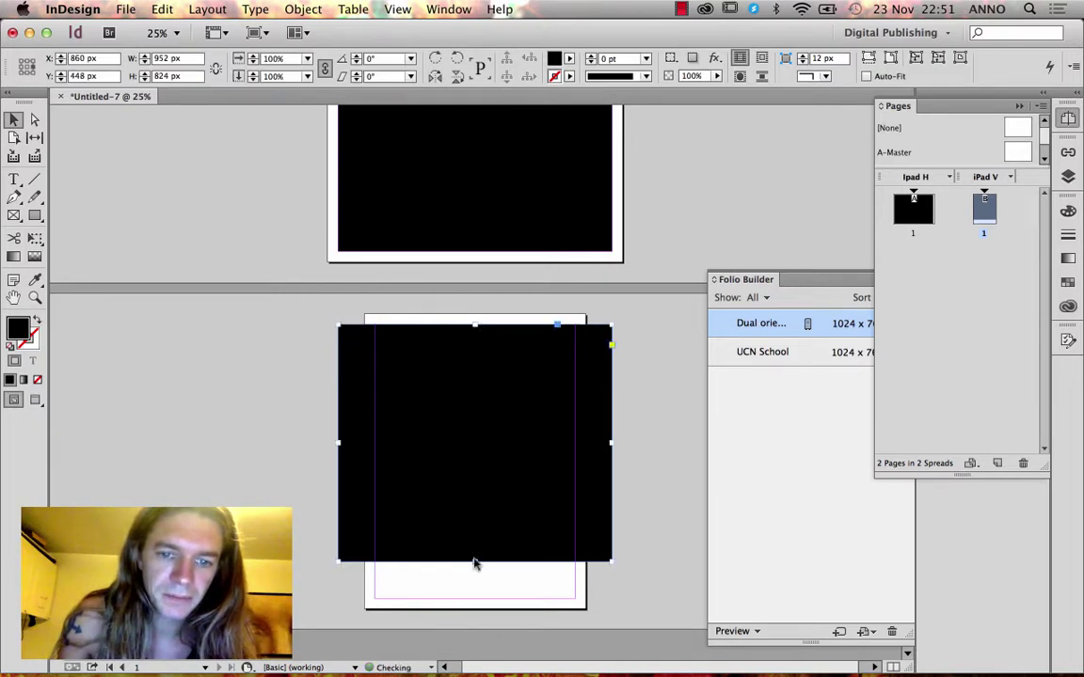
{"action": "left_click_drag", "start_coordinate": [476, 562], "coordinate": [475, 598]}
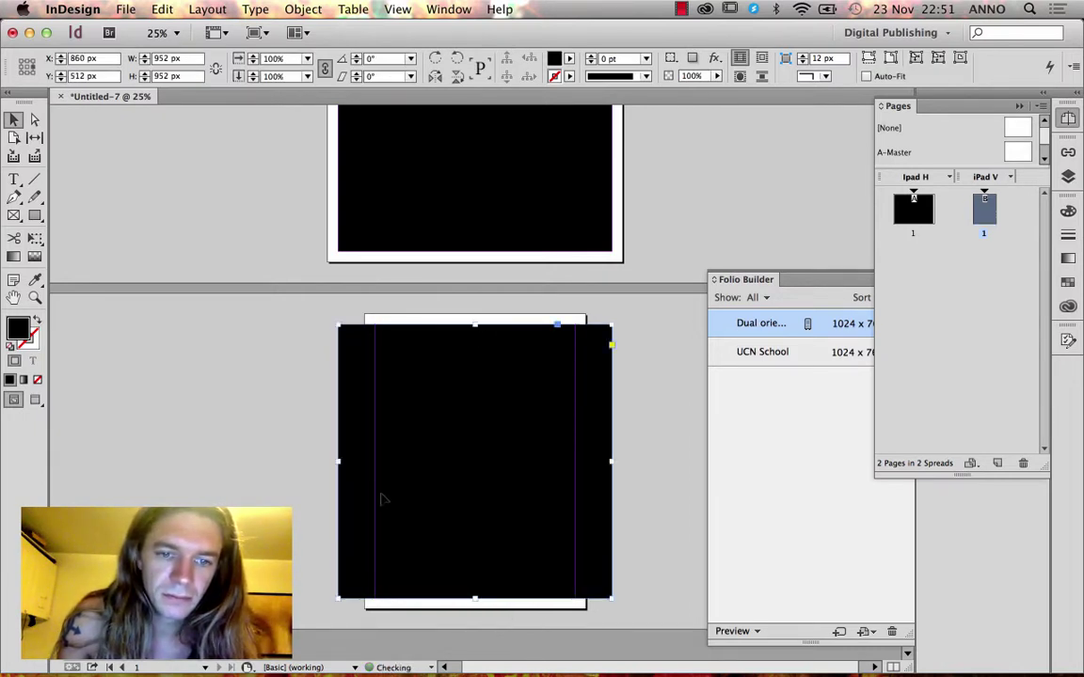
{"action": "left_click_drag", "start_coordinate": [335, 461], "coordinate": [374, 414]}
{"action": "left_click_drag", "start_coordinate": [612, 461], "coordinate": [575, 462]}
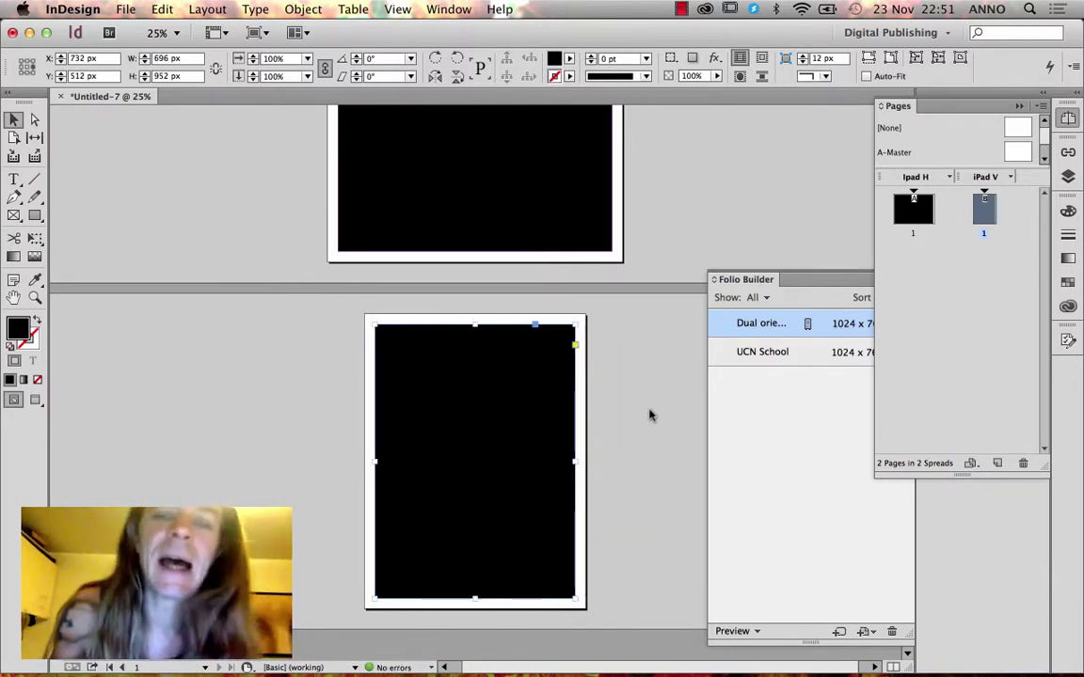
Save the document as "Random" on the Desktop and close it.
{"action": "scroll", "coordinate": [605, 354], "scroll_direction": "up", "scroll_amount": 2}
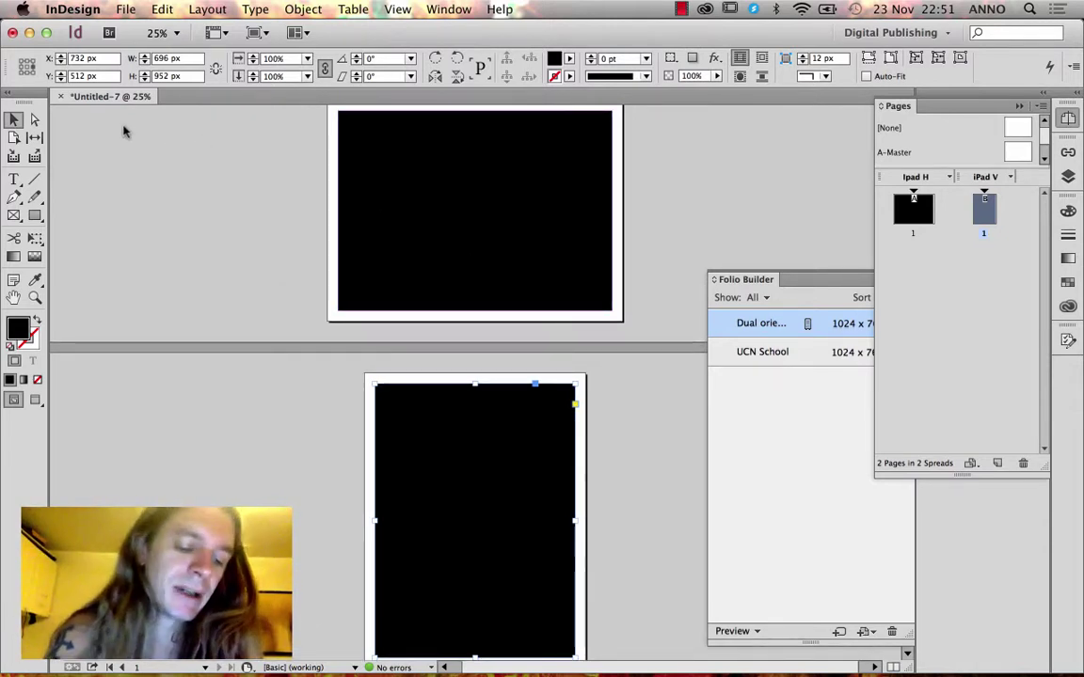
{"action": "key", "text": "super+s"}
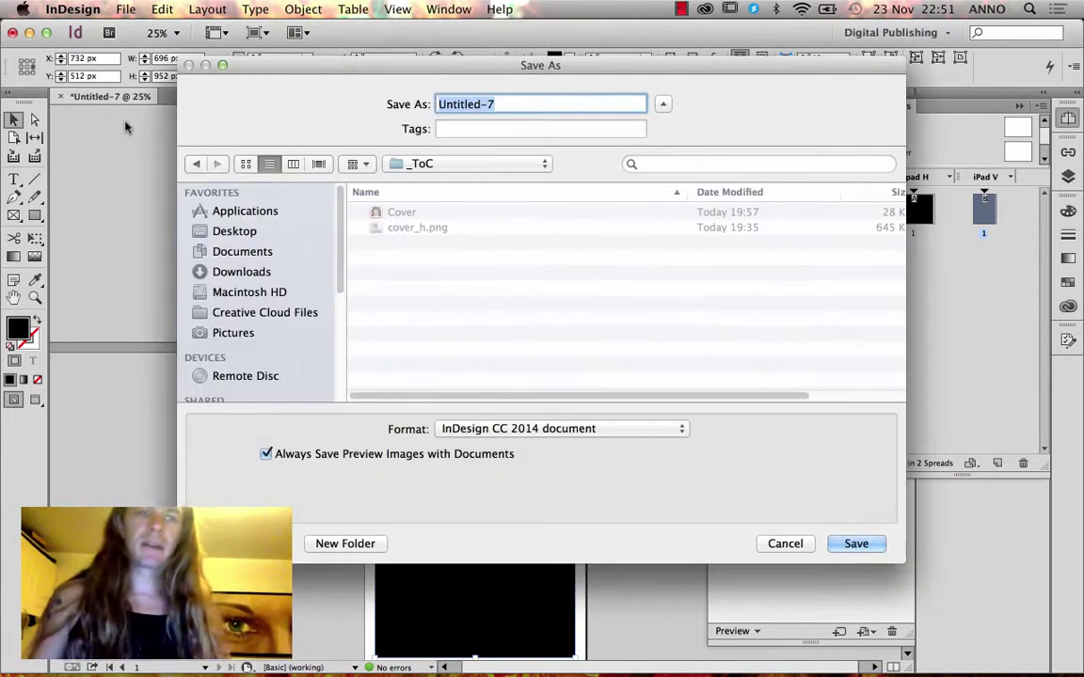
{"action": "left_click", "coordinate": [242, 231]}
{"action": "type", "text": "Random"}
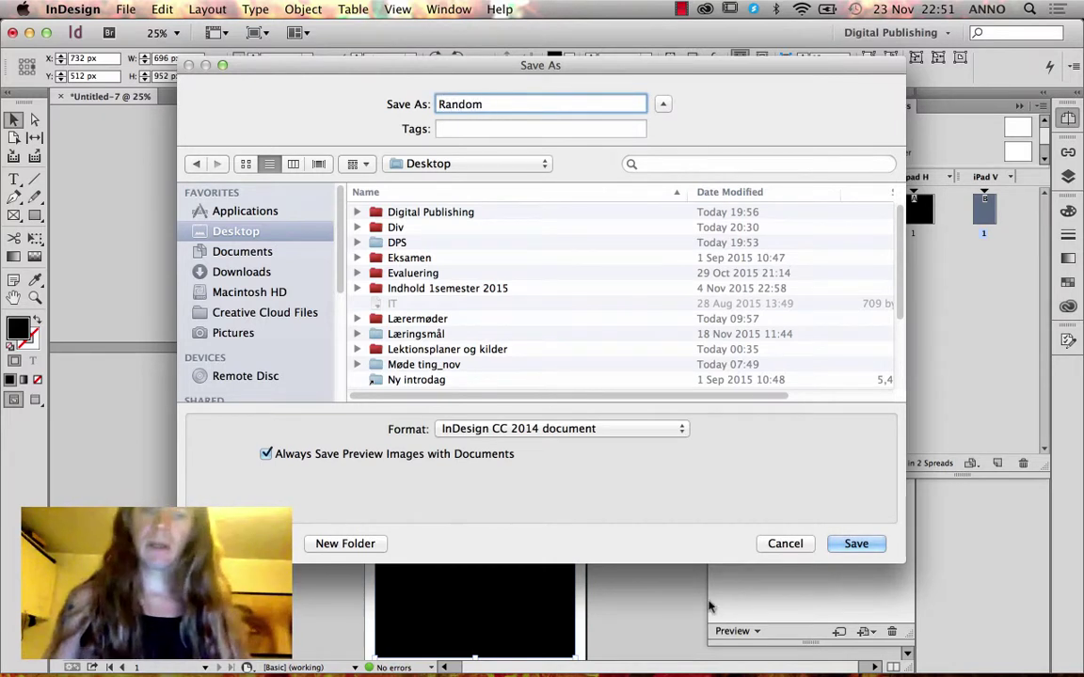
{"action": "left_click", "coordinate": [853, 549]}
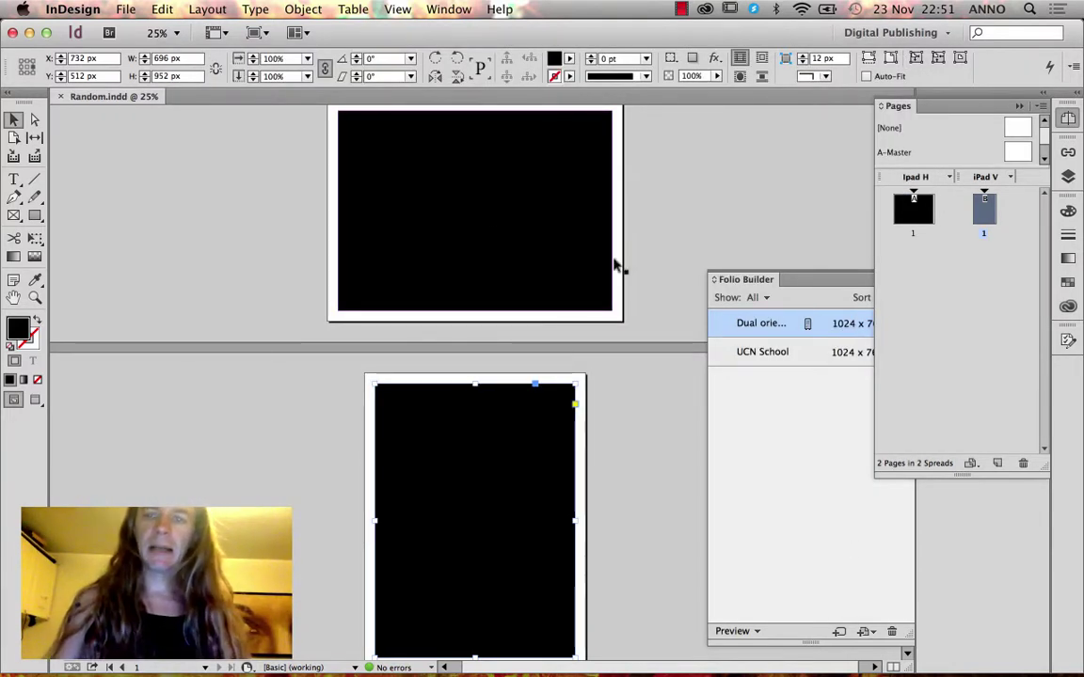
{"action": "left_click", "coordinate": [60, 96]}
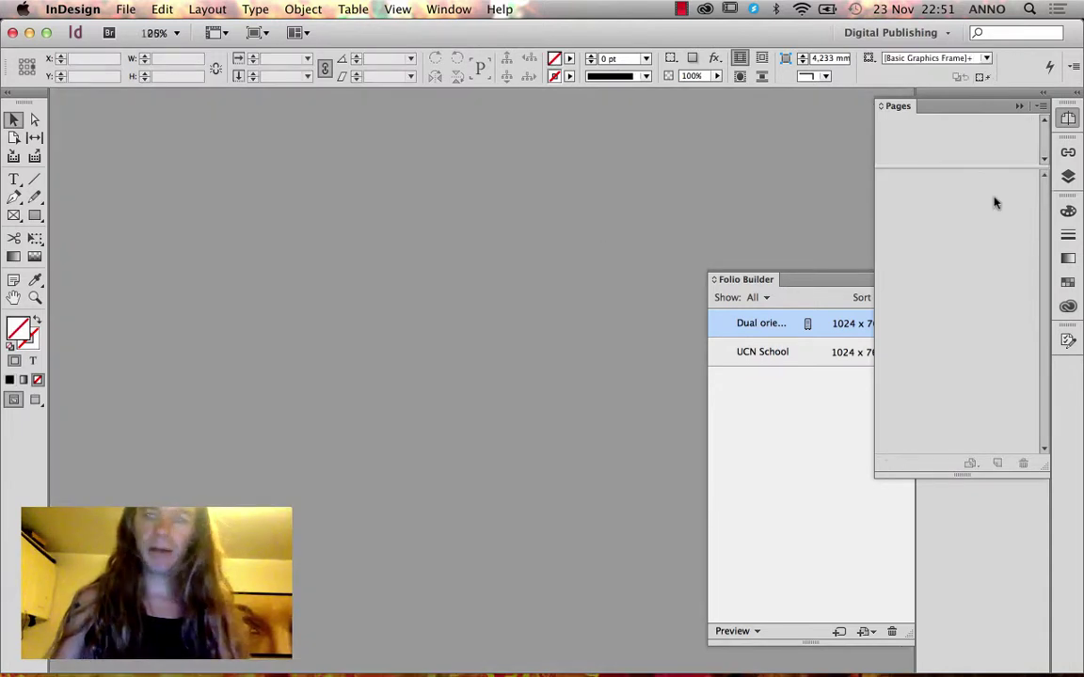
{"action": "left_click", "coordinate": [1019, 106]}
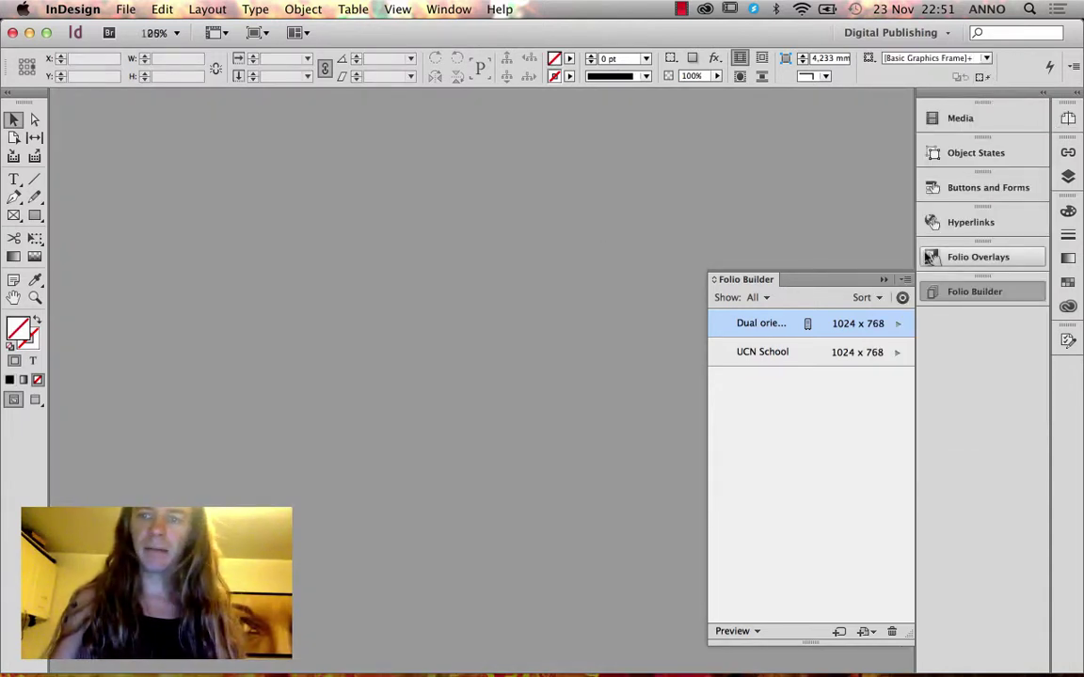
Start importing a single article into the Dual orientation folio and browse to the Desktop for its source folder.
{"action": "left_click", "coordinate": [905, 282]}
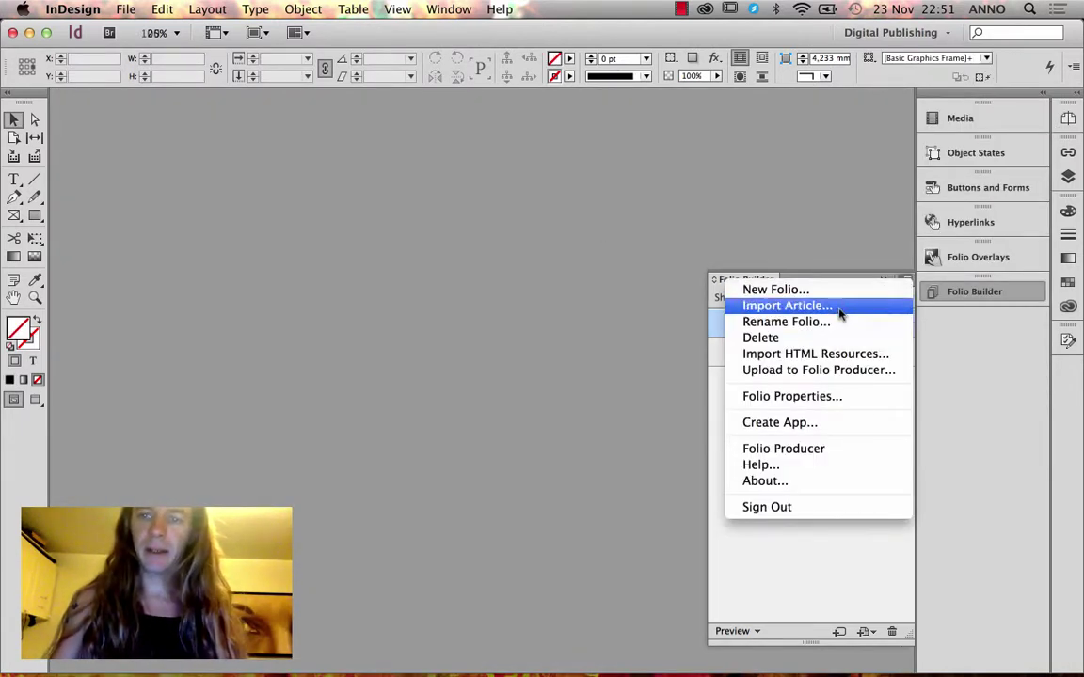
{"action": "left_click", "coordinate": [673, 301]}
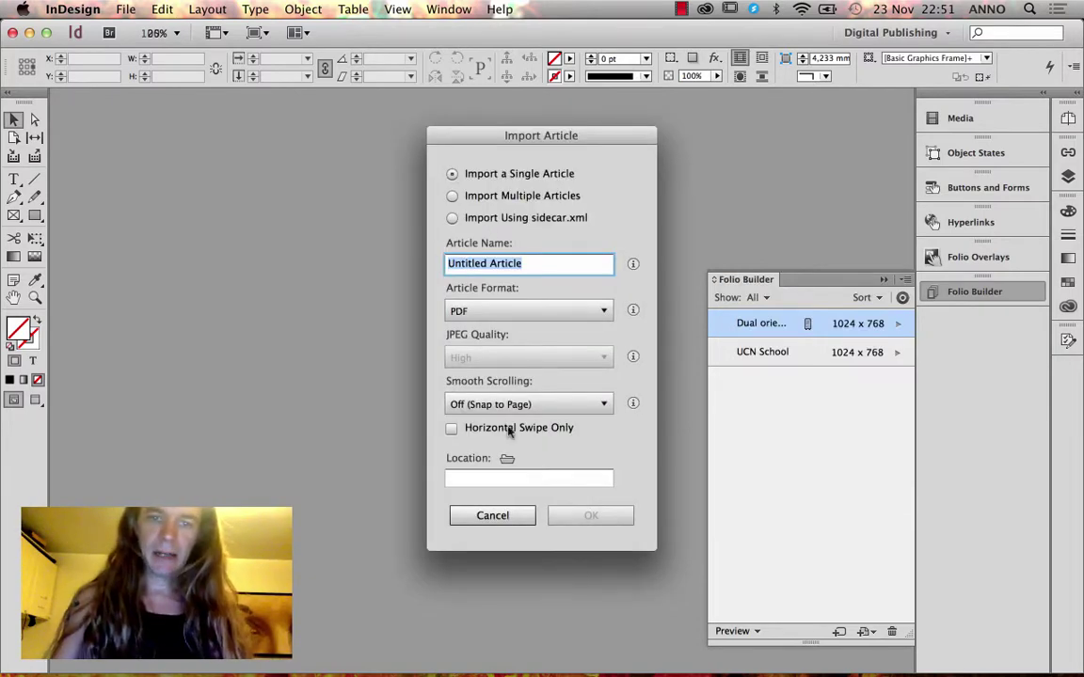
{"action": "left_click", "coordinate": [507, 458]}
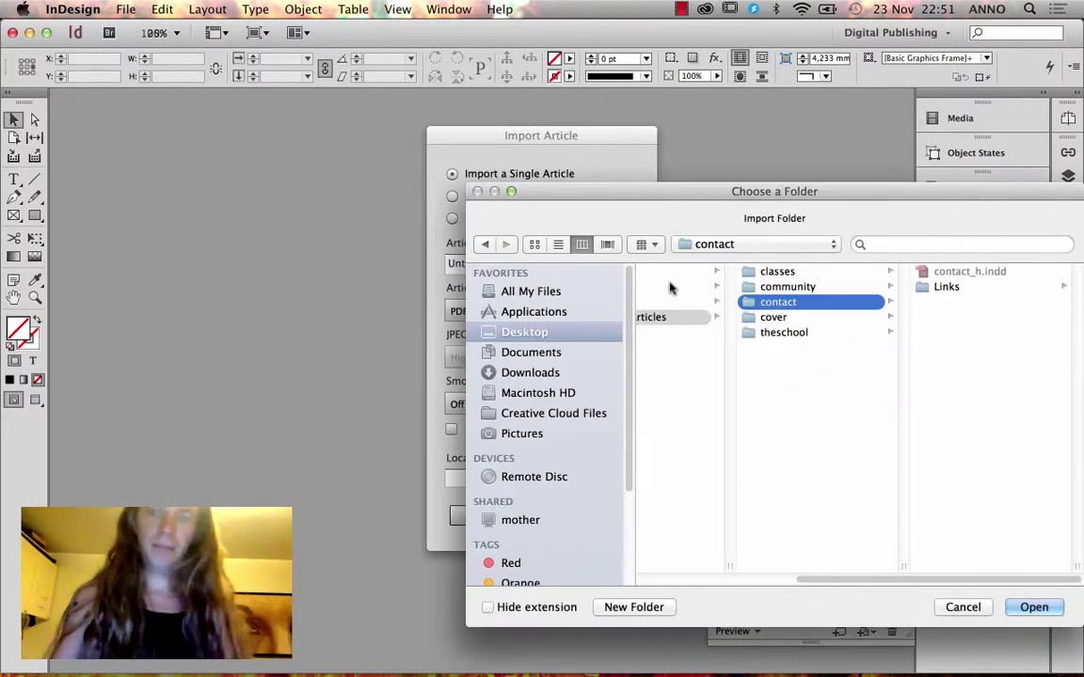
{"action": "left_click", "coordinate": [535, 331]}
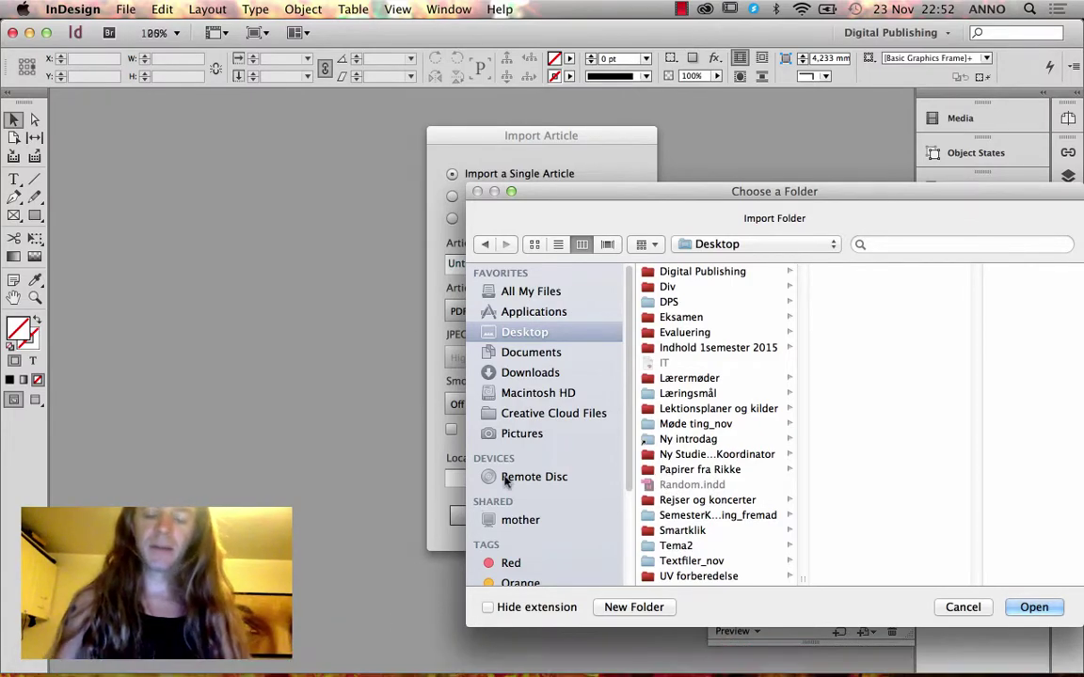
Switch to the Finder desktop, create a folder named "Random" and move Random.indd into it.
{"action": "key", "text": "ctrl+Right"}
{"action": "right_click", "coordinate": [320, 325]}
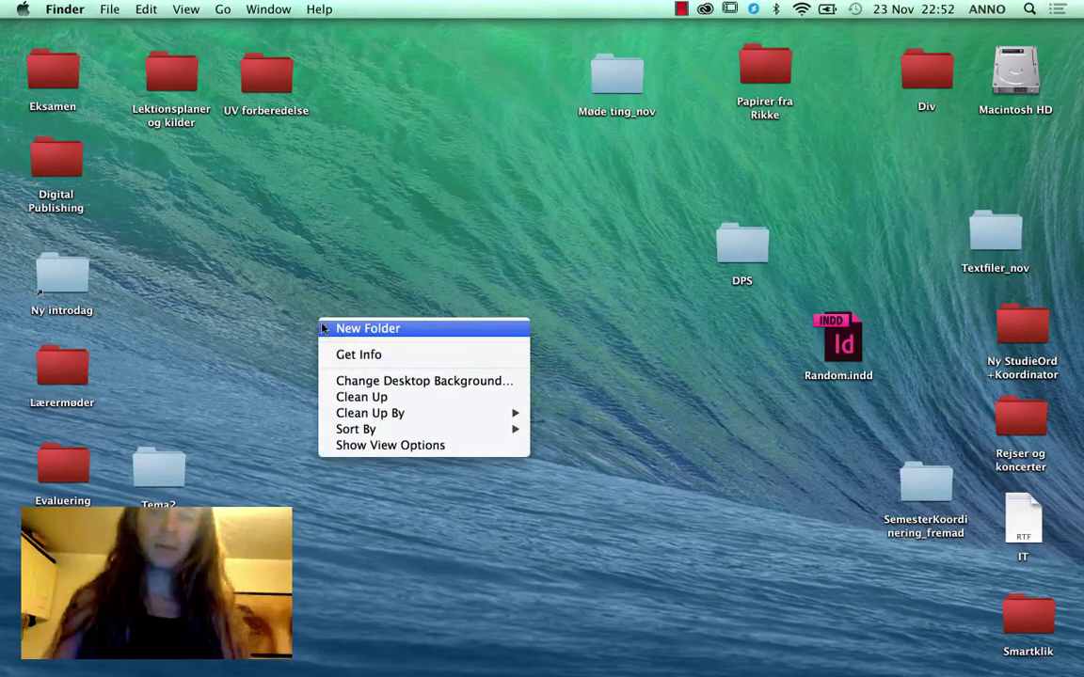
{"action": "left_click", "coordinate": [338, 330]}
{"action": "type", "text": "Random"}
{"action": "key", "text": "Return"}
{"action": "left_click_drag", "start_coordinate": [825, 353], "coordinate": [331, 334]}
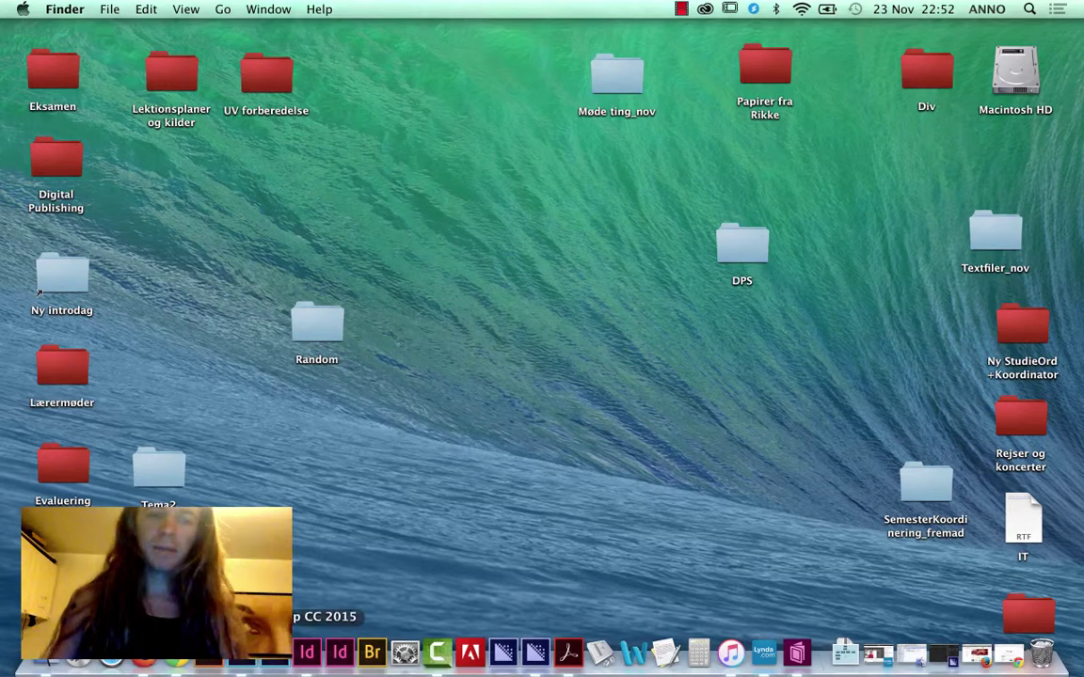
Switch back to InDesign and try to import the Random folder as a single article.
{"action": "left_click", "coordinate": [304, 656]}
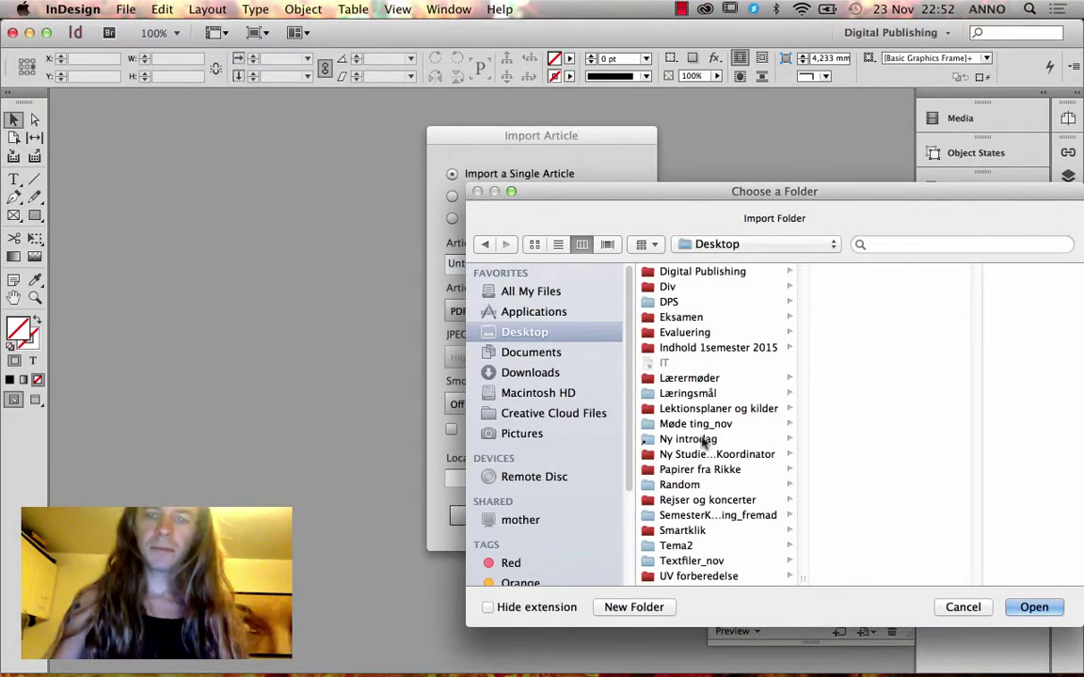
{"action": "left_click", "coordinate": [691, 483]}
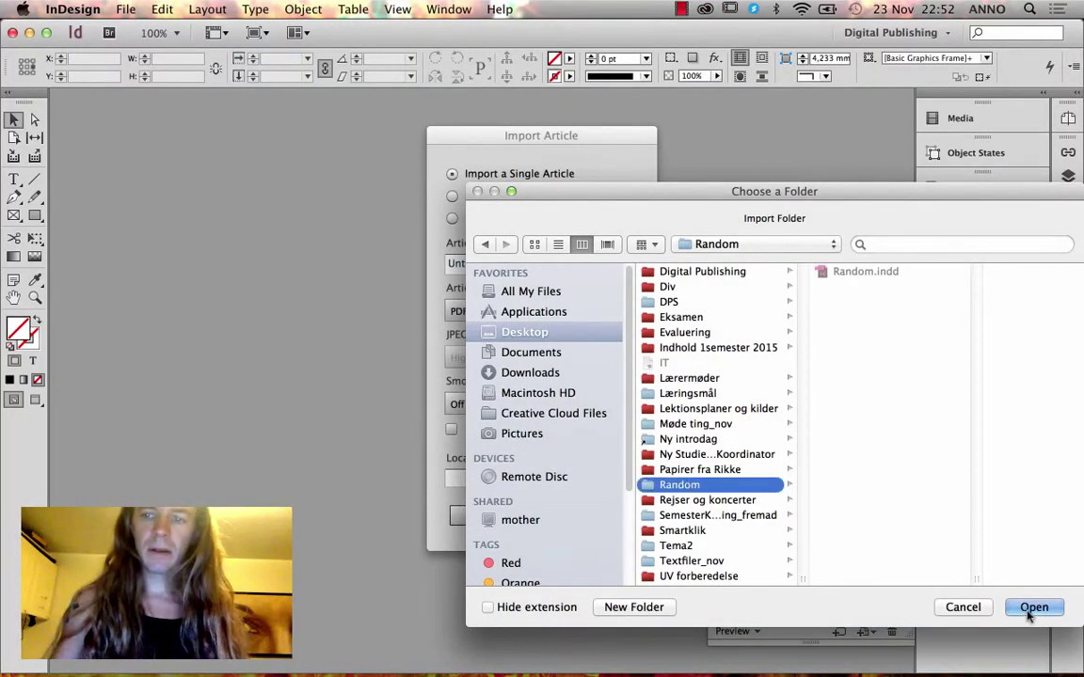
{"action": "left_click", "coordinate": [1033, 606]}
{"action": "left_click", "coordinate": [591, 516]}
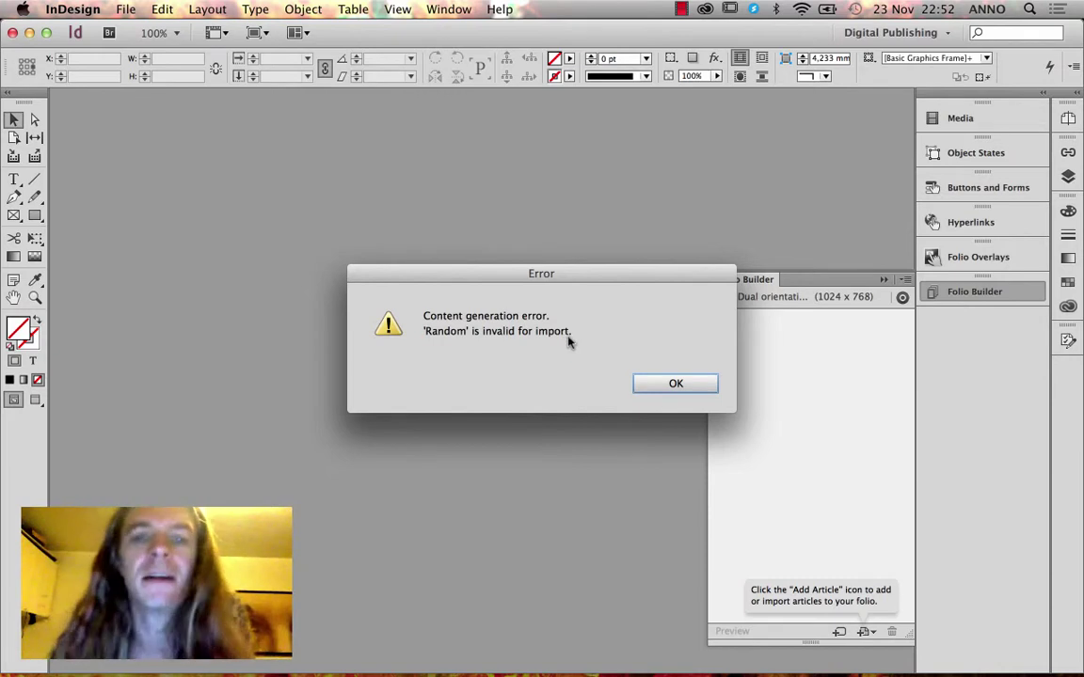
{"action": "left_click", "coordinate": [676, 383]}
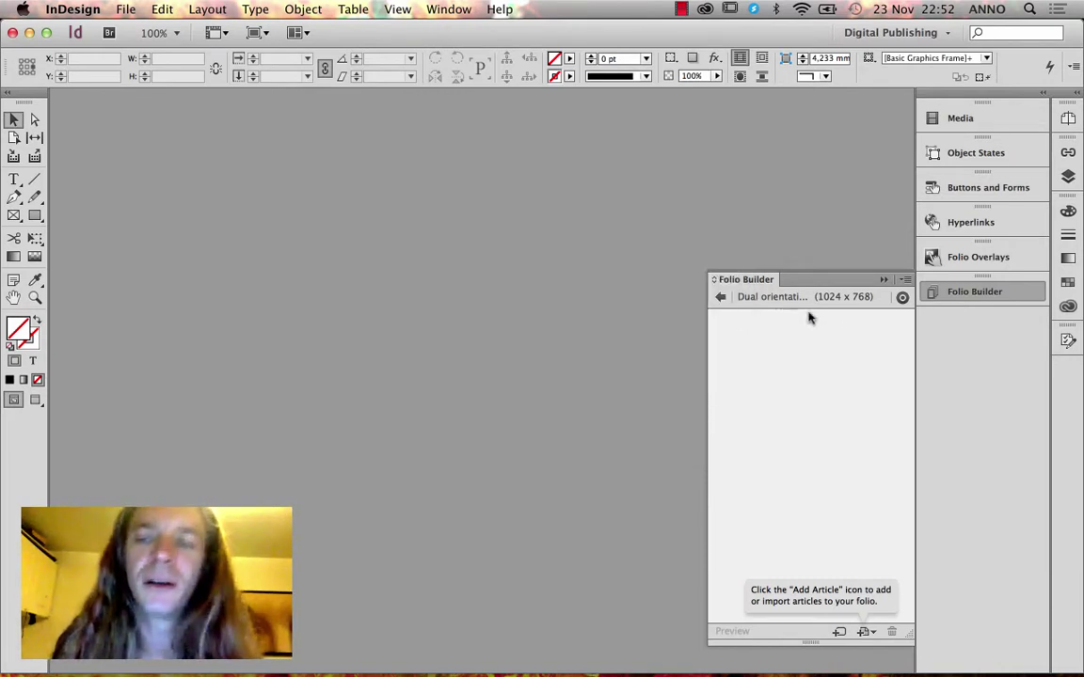
Open Random.indd from the Random folder on the Desktop.
{"action": "left_click", "coordinate": [903, 279]}
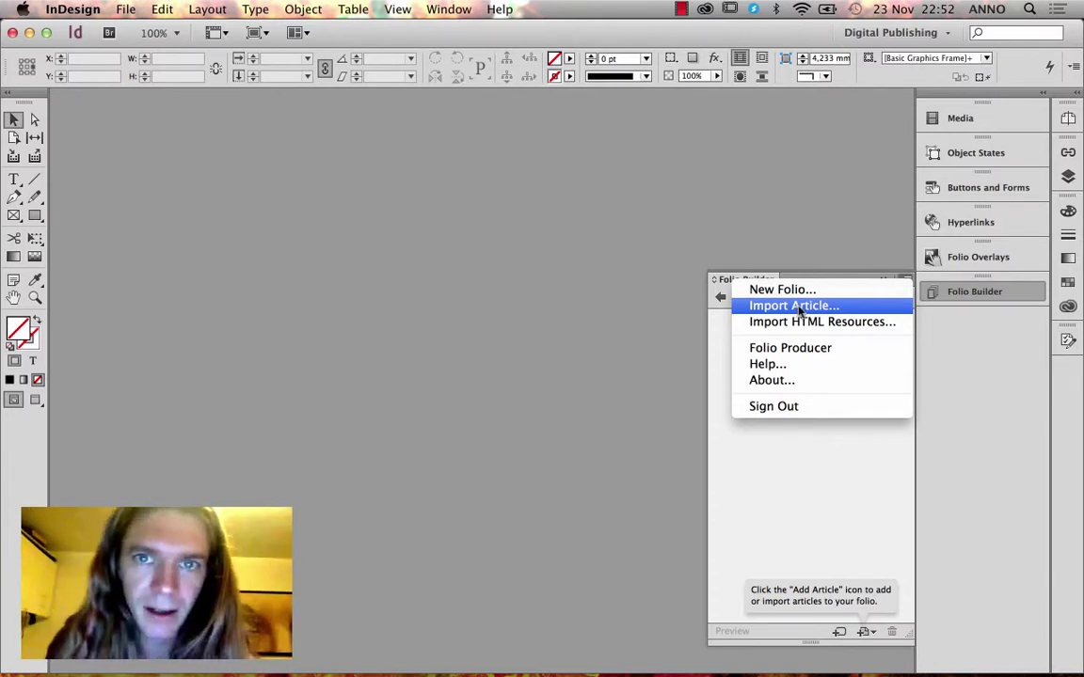
{"action": "left_click", "coordinate": [602, 275]}
{"action": "left_click", "coordinate": [125, 9]}
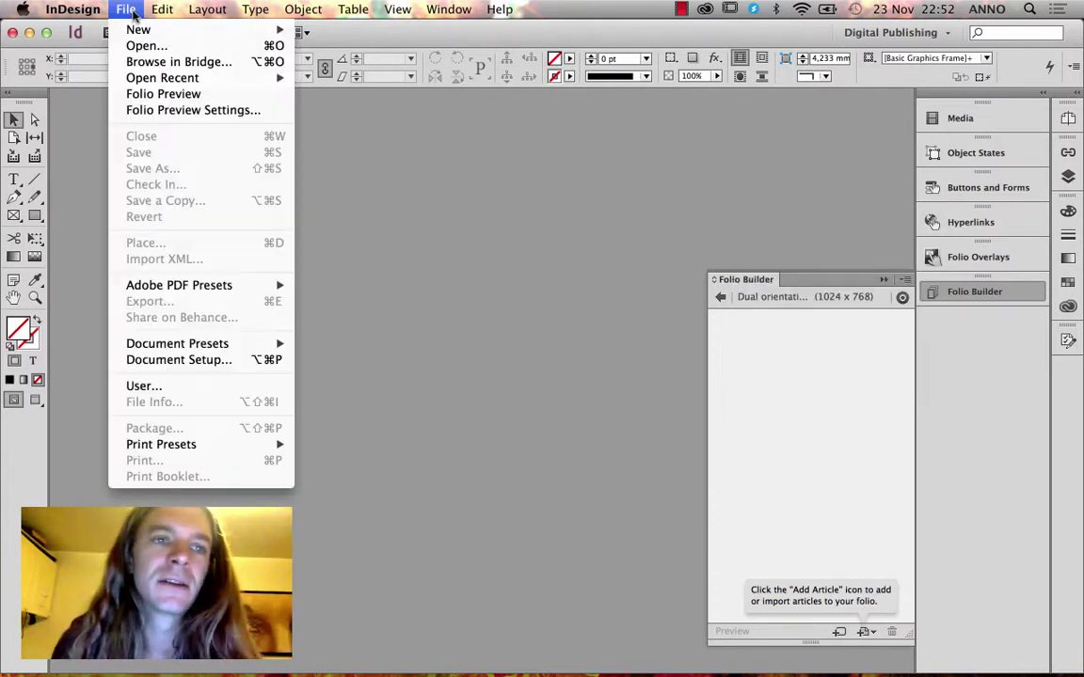
{"action": "left_click", "coordinate": [138, 44]}
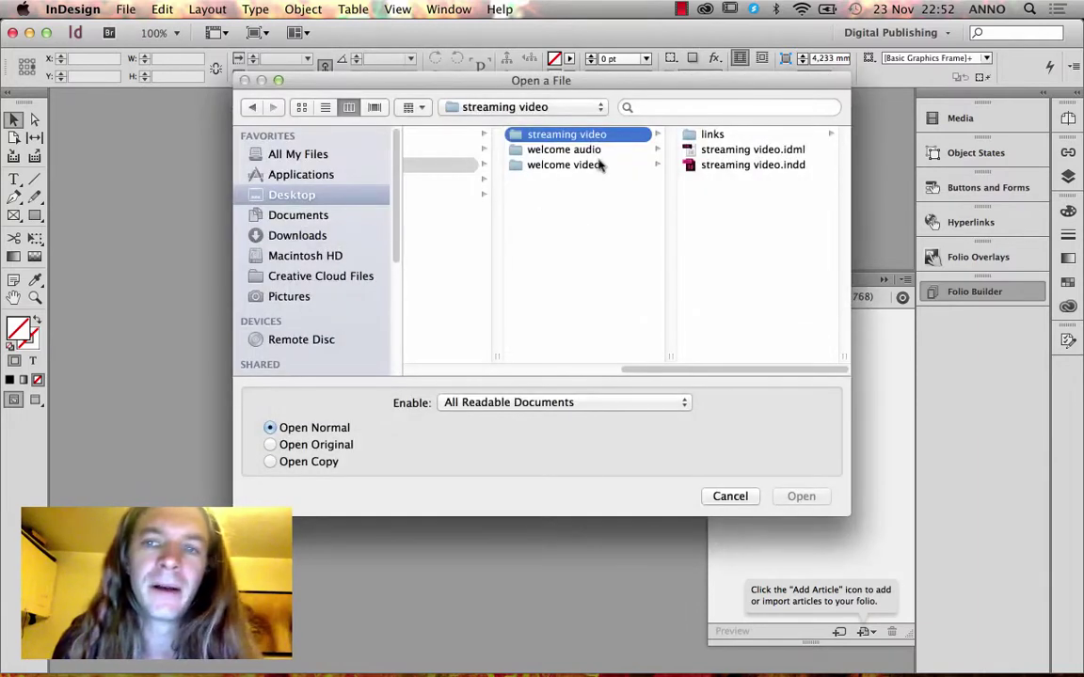
{"action": "left_click", "coordinate": [363, 195]}
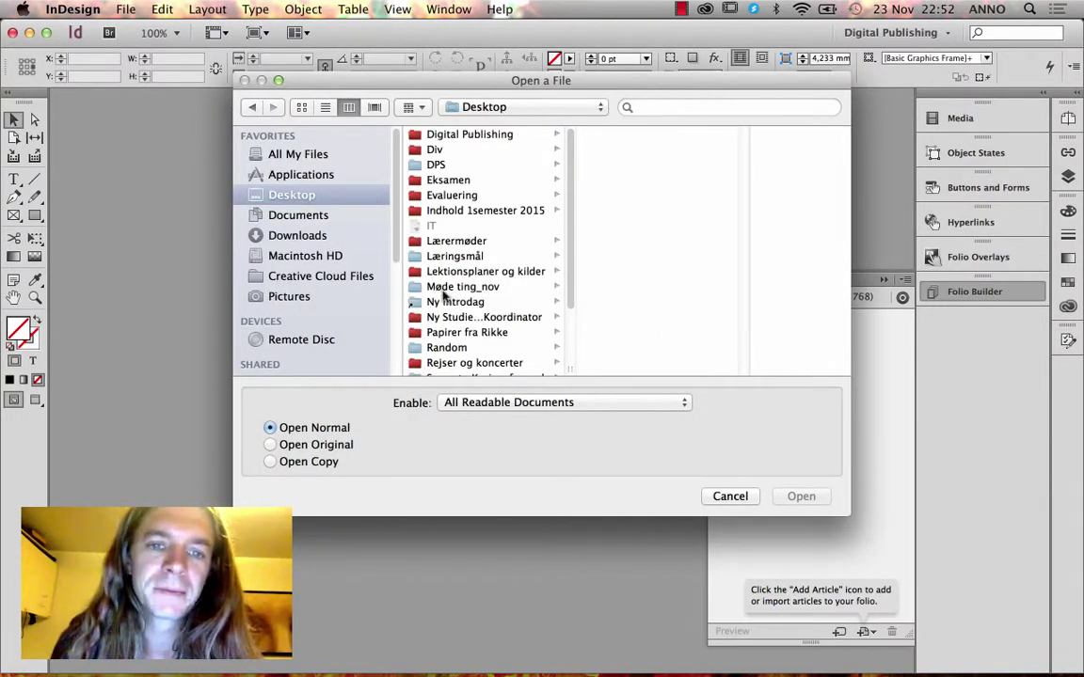
{"action": "left_click", "coordinate": [446, 347]}
{"action": "left_click", "coordinate": [607, 134]}
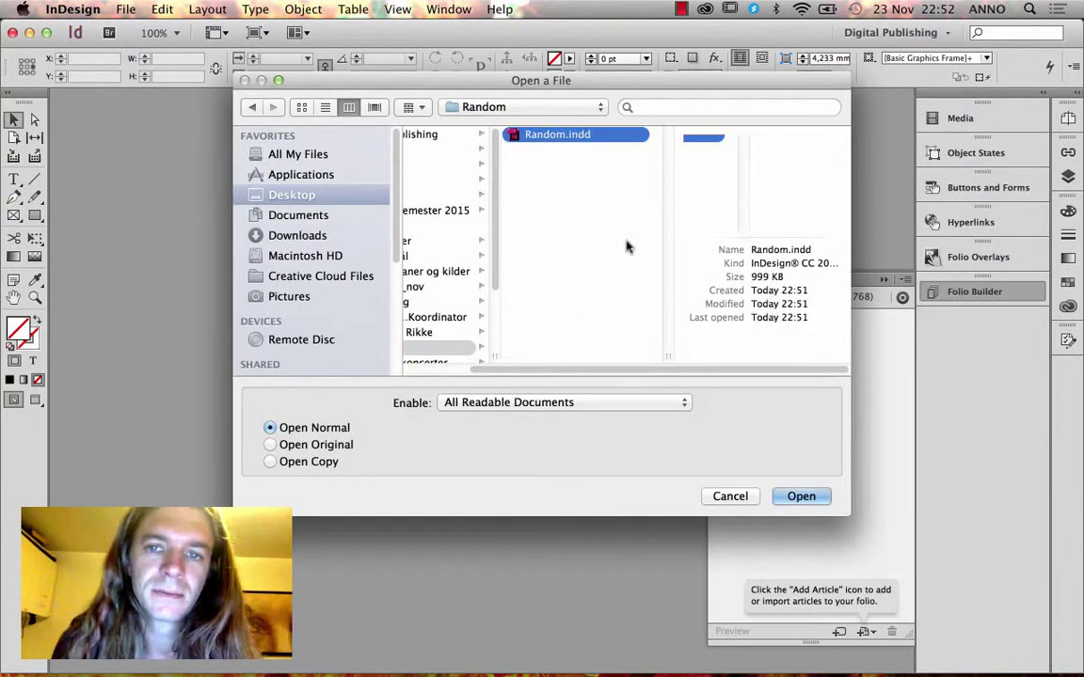
{"action": "left_click", "coordinate": [800, 496]}
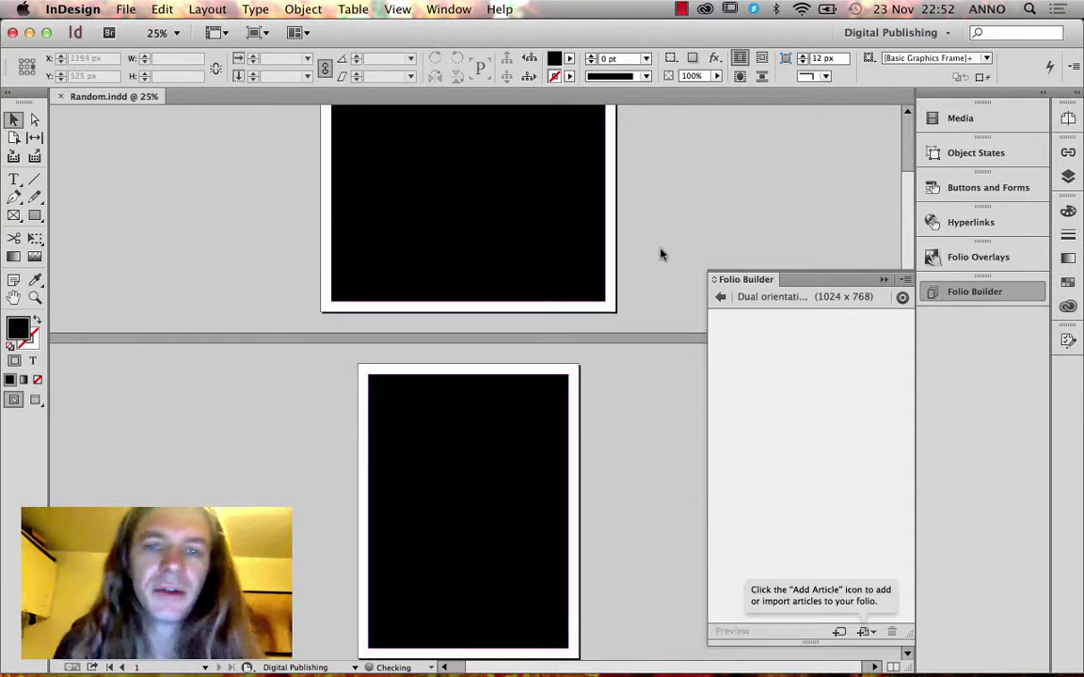
Add the open document to the Dual orientation folio as an article named "Cover", using iPad V for portrait and Ipad H for landscape.
{"action": "left_click", "coordinate": [901, 280]}
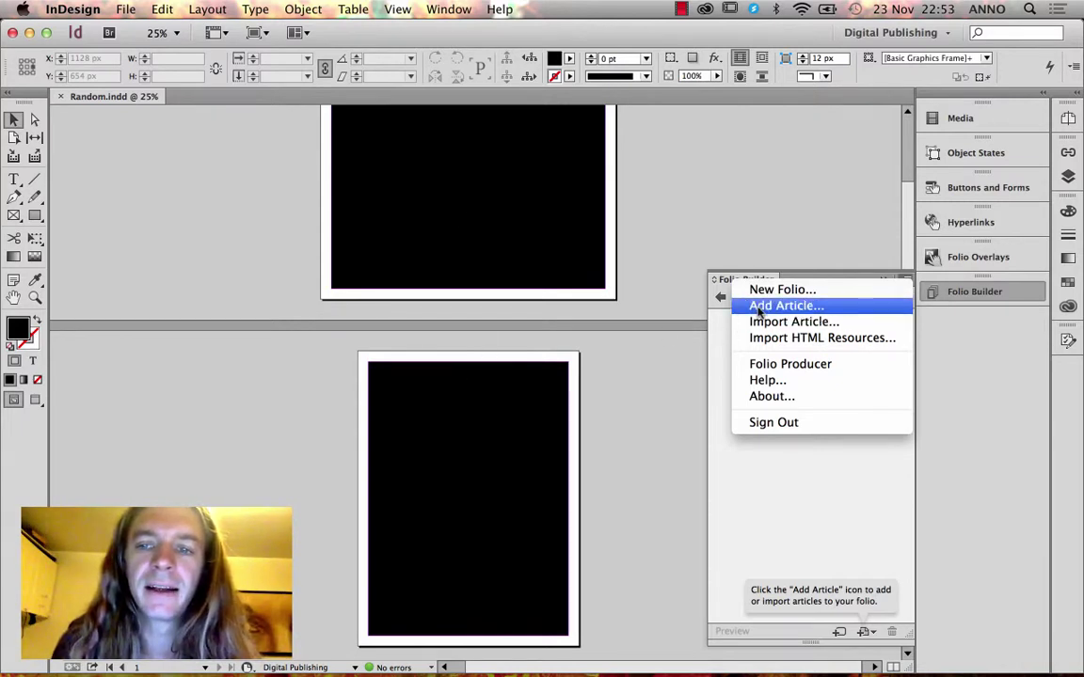
{"action": "left_click", "coordinate": [786, 306]}
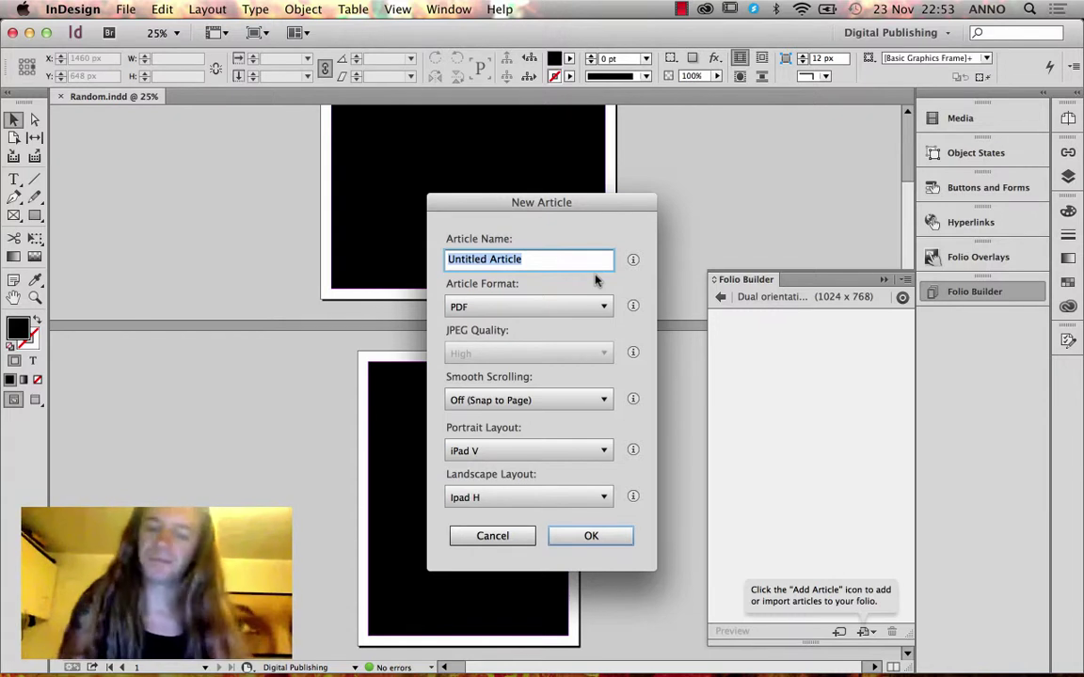
{"action": "type", "text": "Cover"}
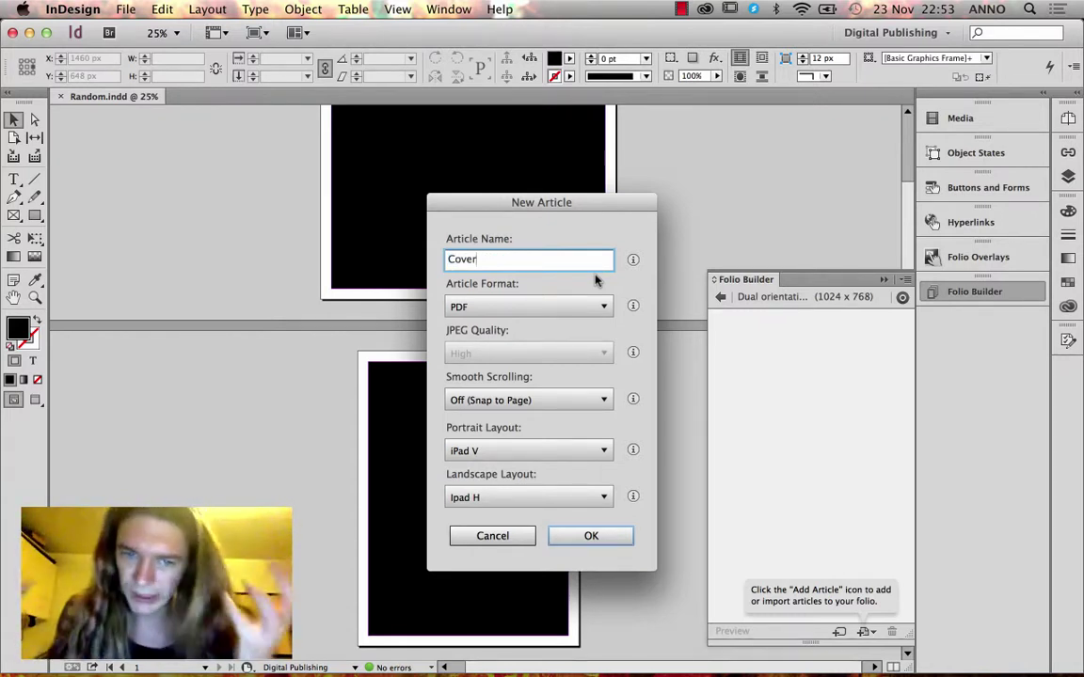
{"action": "key", "text": "Return"}
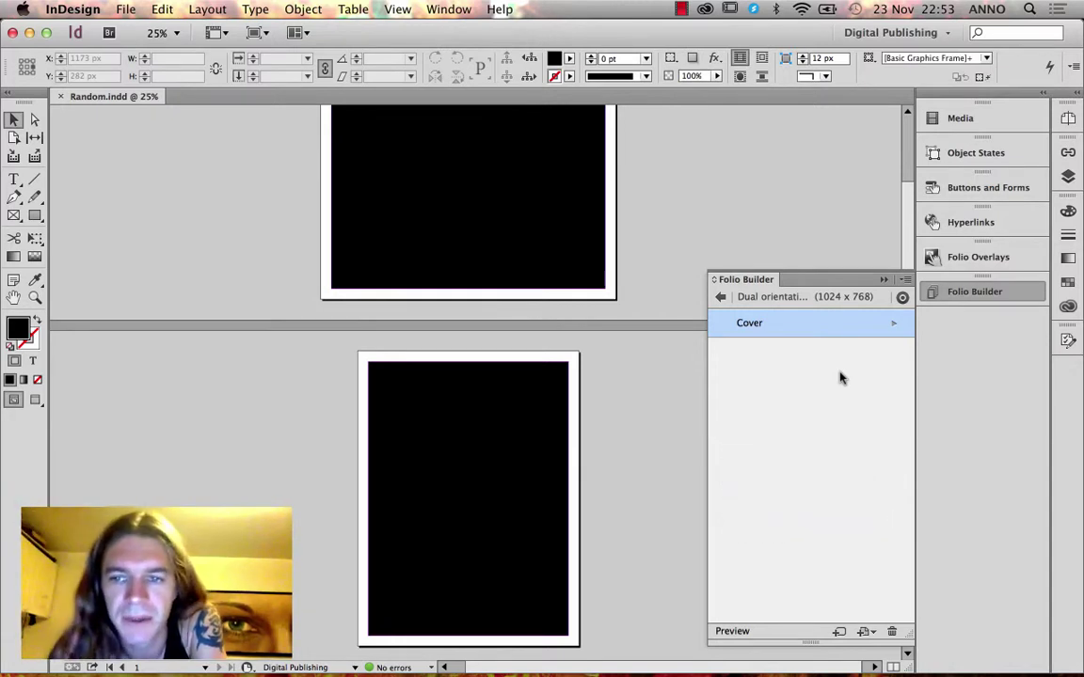
Examine the landscape and portrait layouts contained in the Cover article.
{"action": "left_click", "coordinate": [894, 325]}
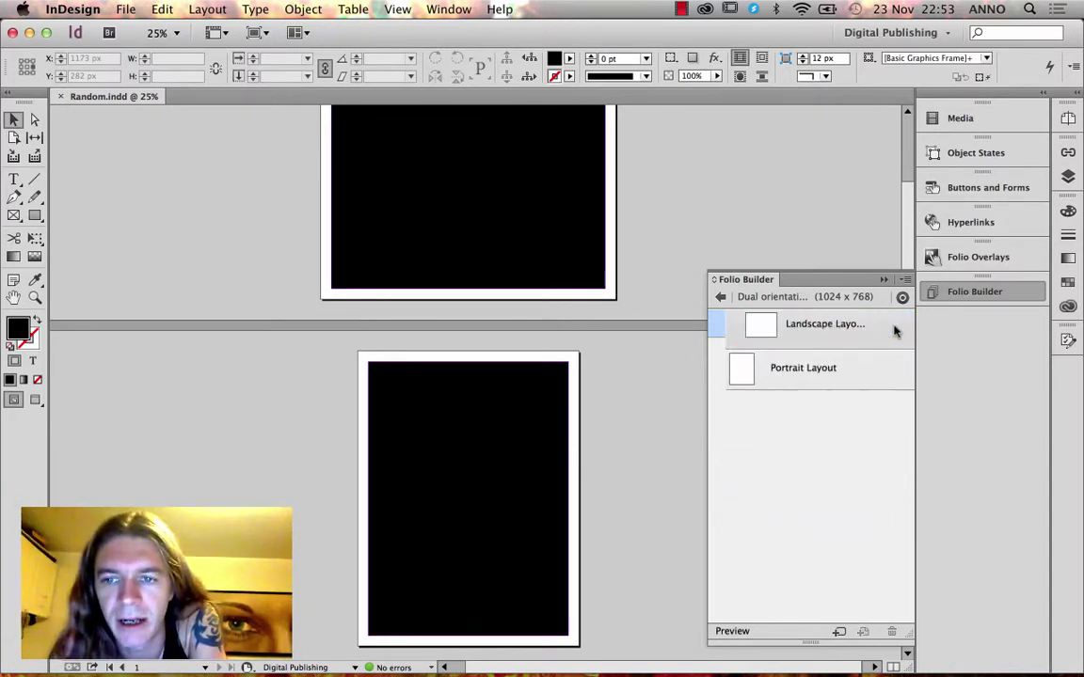
{"action": "left_click", "coordinate": [805, 328]}
{"action": "left_click", "coordinate": [802, 373]}
{"action": "left_click", "coordinate": [720, 297]}
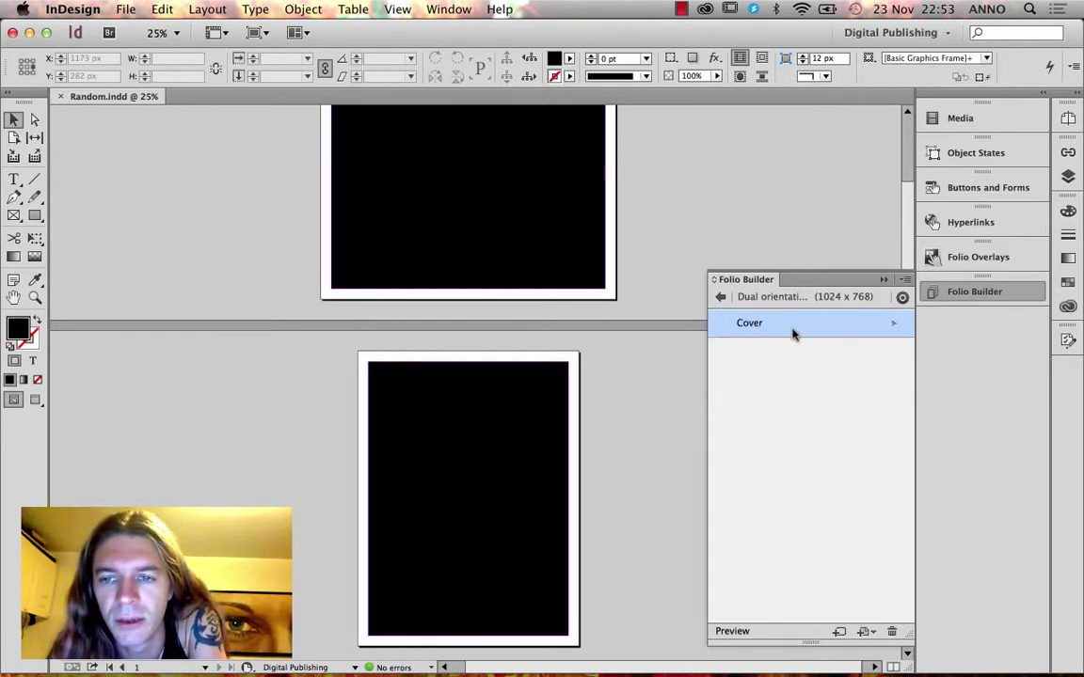
{"action": "left_click", "coordinate": [893, 324]}
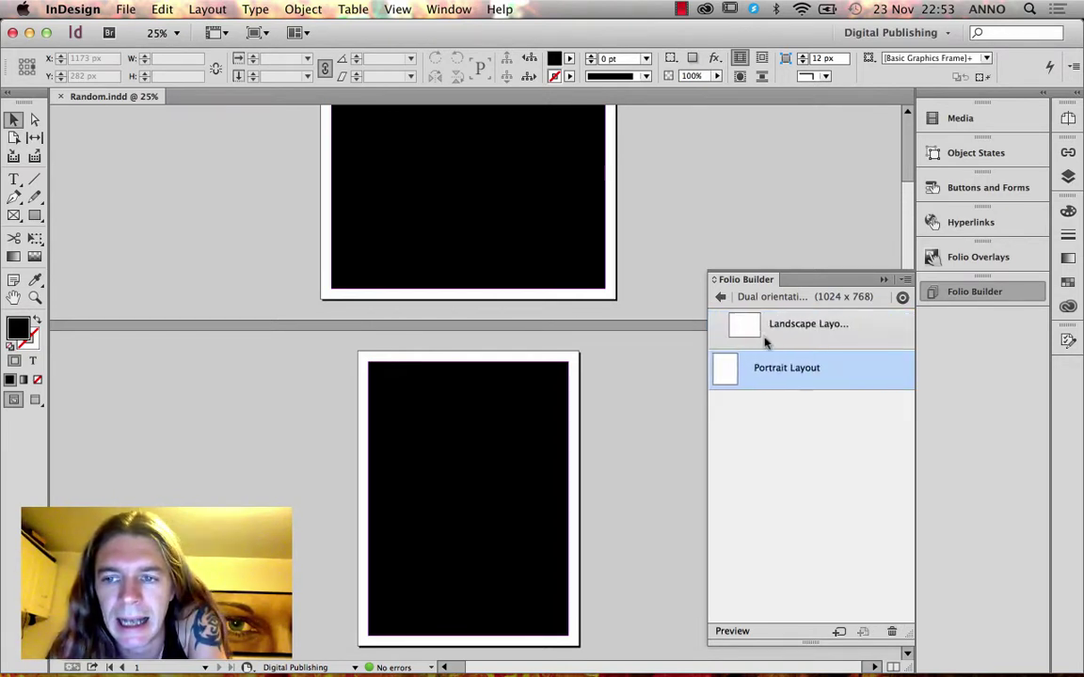
Compare the Cover article's landscape and portrait layouts with the document pages, and return to the Dual orientation folio's article list.
{"action": "left_click", "coordinate": [787, 325]}
{"action": "left_click", "coordinate": [791, 369]}
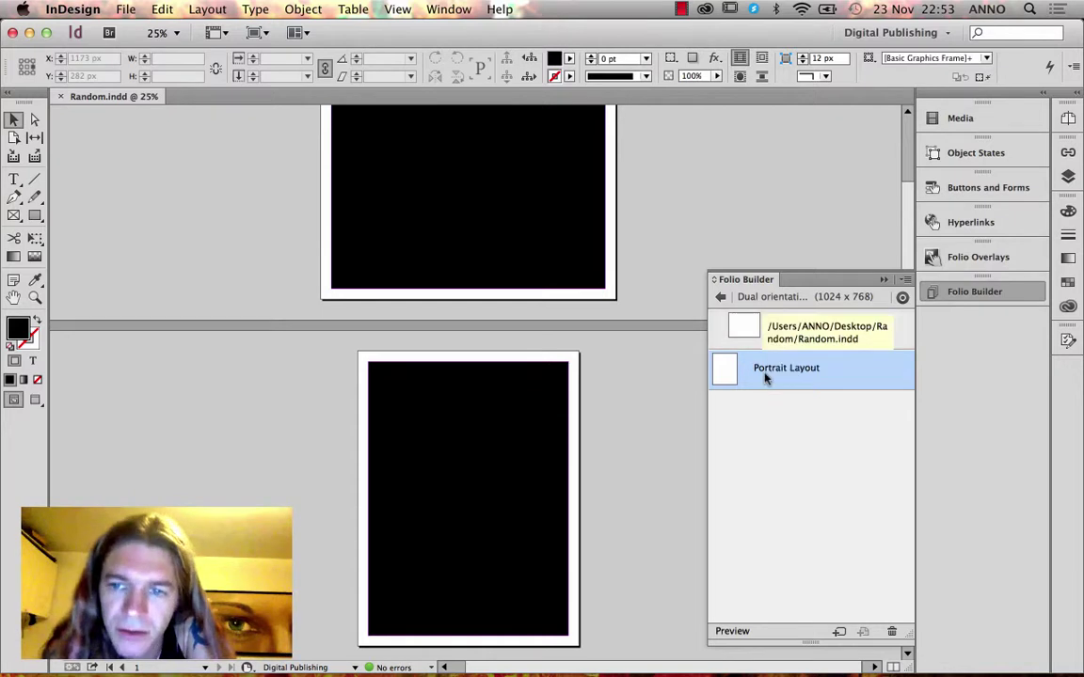
{"action": "left_click", "coordinate": [392, 183]}
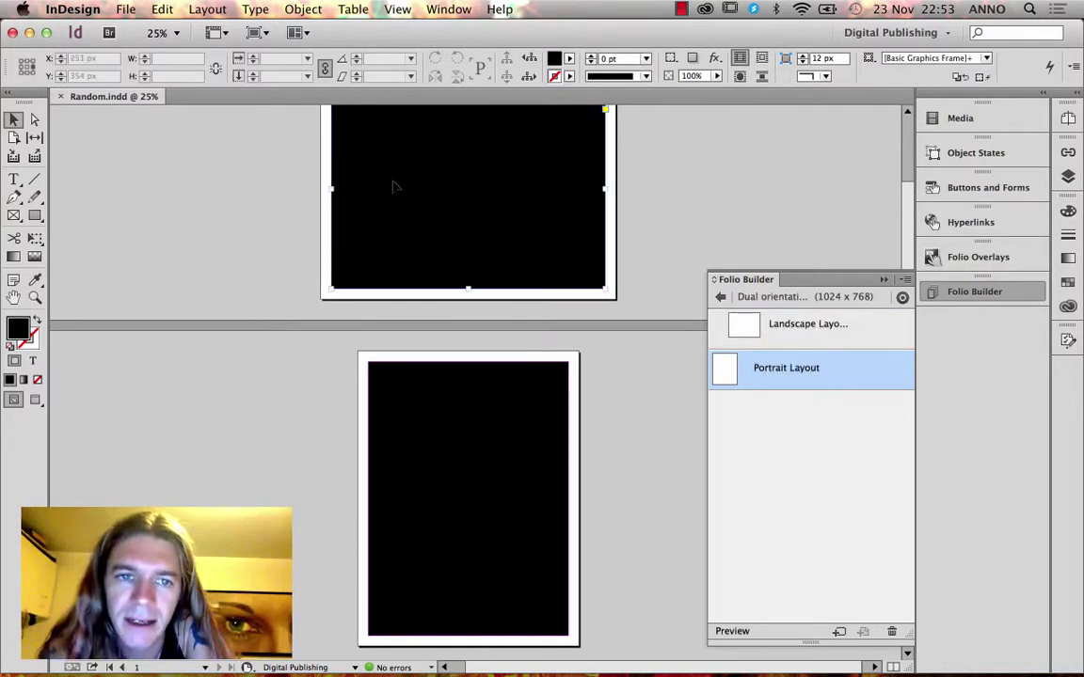
{"action": "left_click", "coordinate": [438, 409]}
{"action": "left_click", "coordinate": [448, 239]}
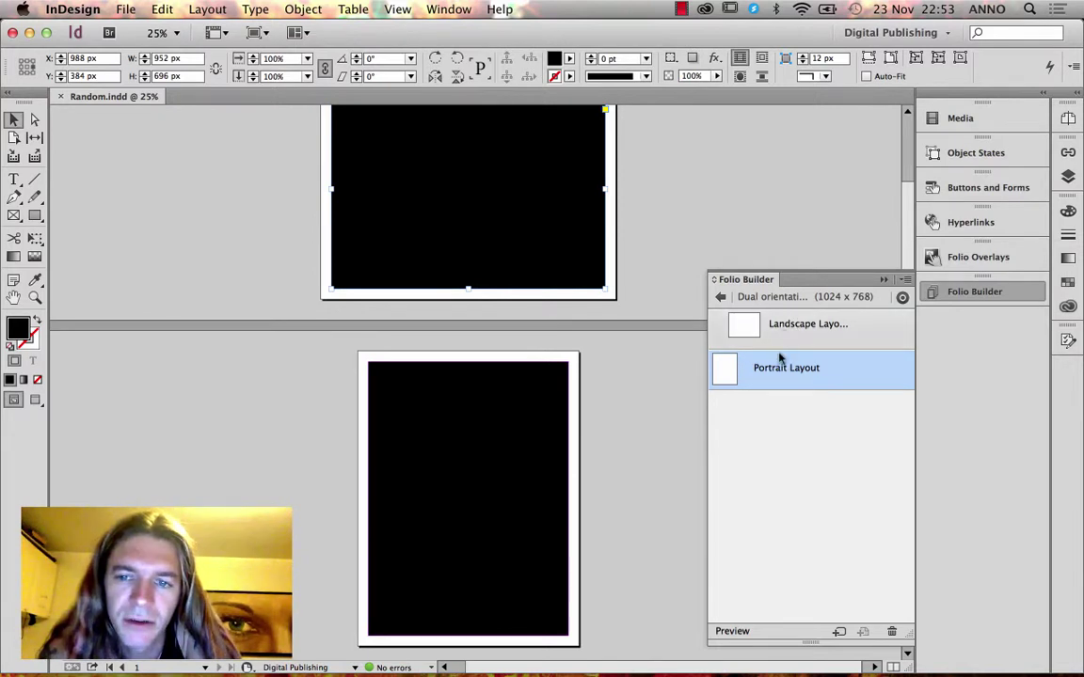
{"action": "left_click", "coordinate": [720, 300]}
{"action": "left_click", "coordinate": [720, 299]}
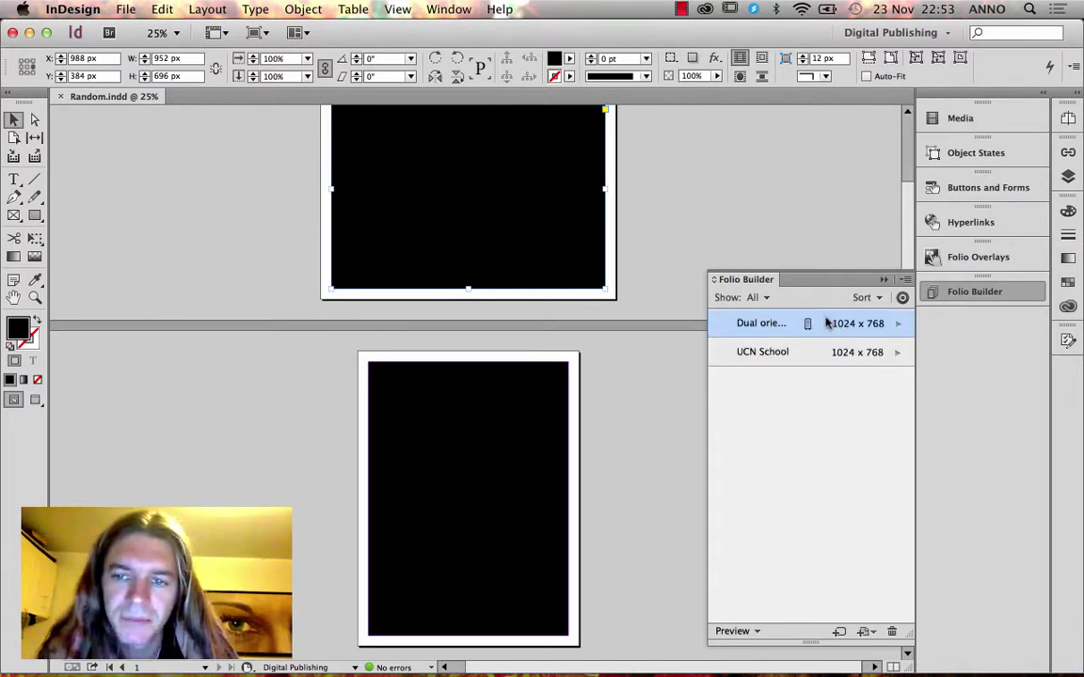
{"action": "left_click", "coordinate": [899, 323]}
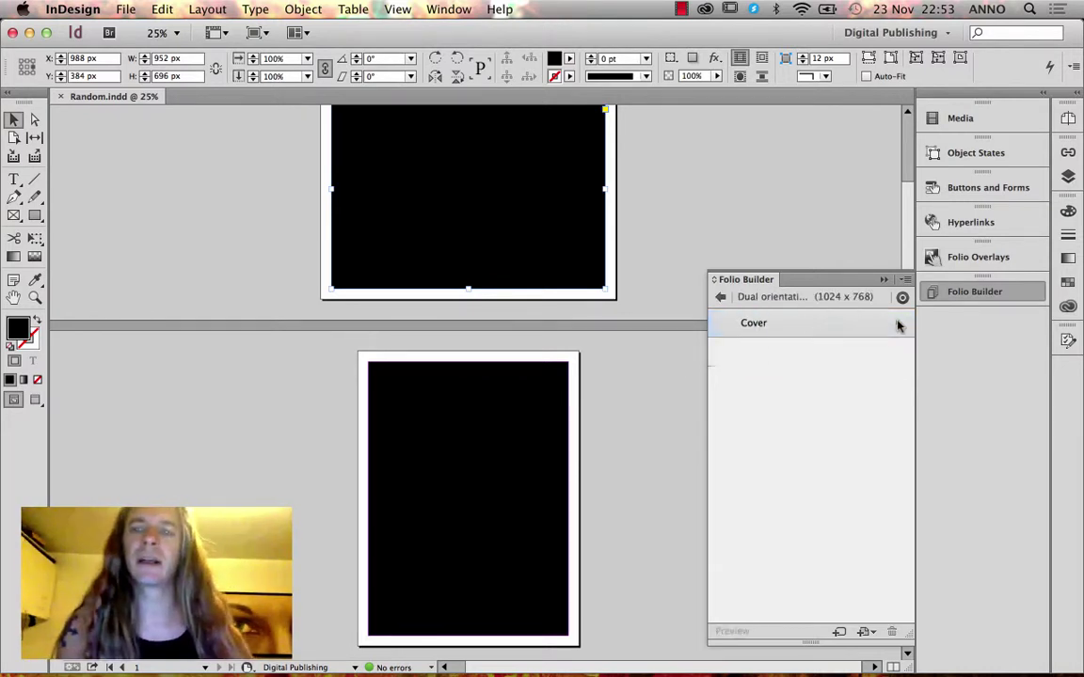
Narrow the black frame on the portrait page to about 348 px wide from its right edge and save the document.
{"action": "left_click", "coordinate": [499, 421]}
{"action": "left_click_drag", "start_coordinate": [569, 496], "coordinate": [468, 496]}
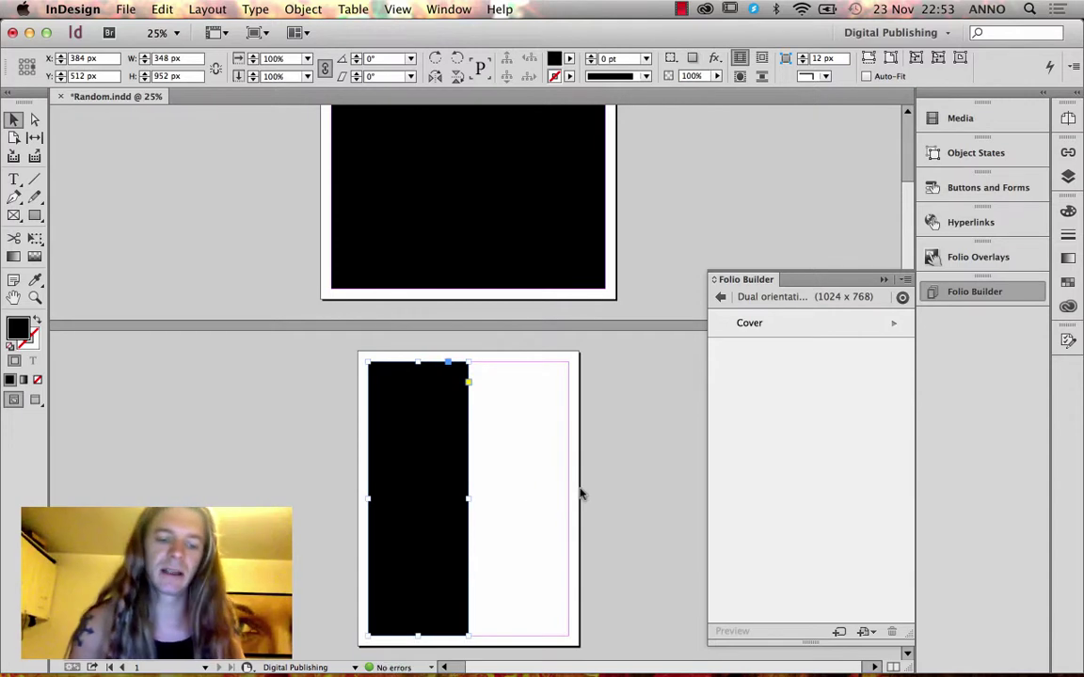
{"action": "key", "text": "super+s"}
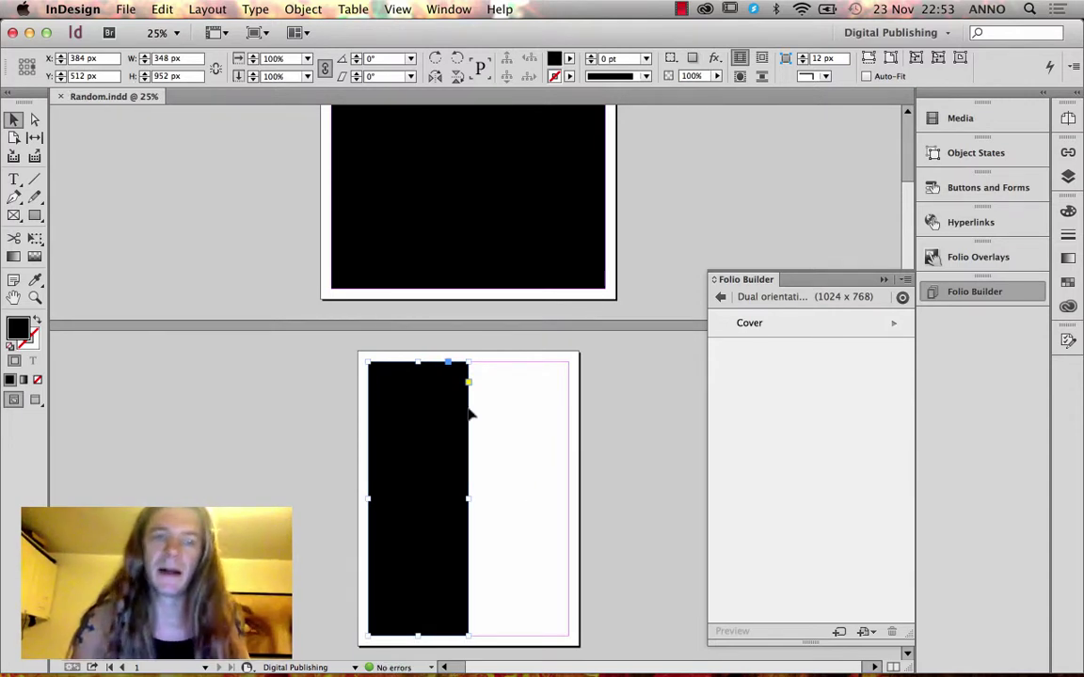
Draw a rectangle about 210 by 552 px beside the black frame on the portrait page and fill it with red.
{"action": "left_click", "coordinate": [34, 214]}
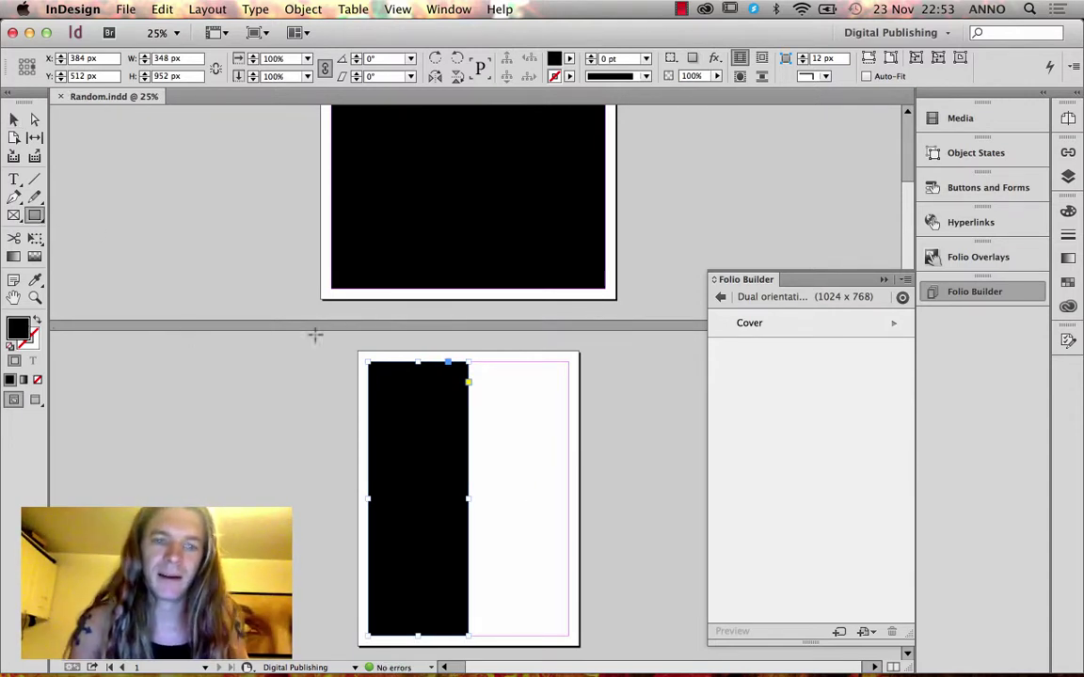
{"action": "left_click_drag", "start_coordinate": [479, 366], "coordinate": [539, 524]}
{"action": "double_click", "coordinate": [23, 331]}
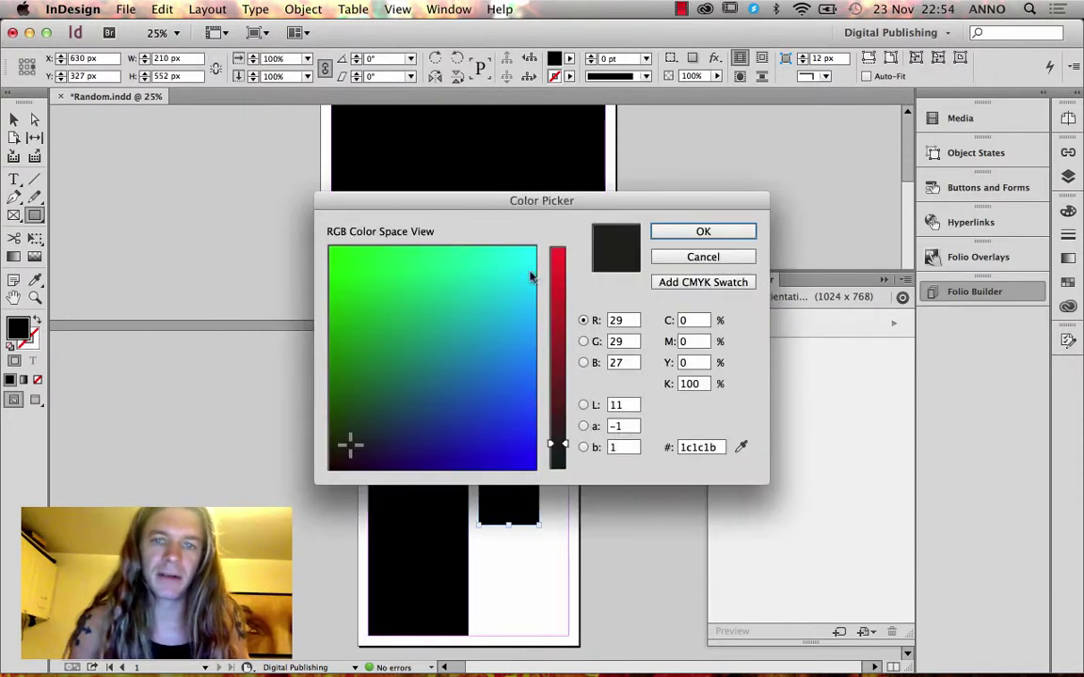
{"action": "left_click", "coordinate": [559, 259]}
{"action": "left_click", "coordinate": [703, 232]}
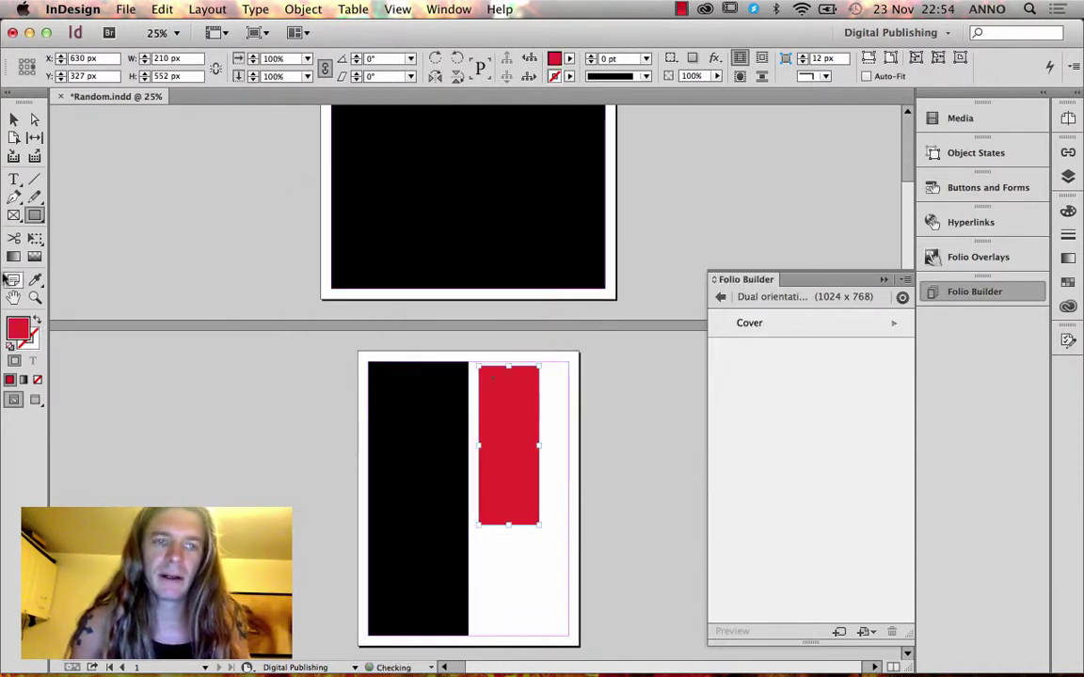
Draw a rectangle about 142 by 153 px below the red one and fill it with light turquoise.
{"action": "left_click_drag", "start_coordinate": [502, 547], "coordinate": [543, 589]}
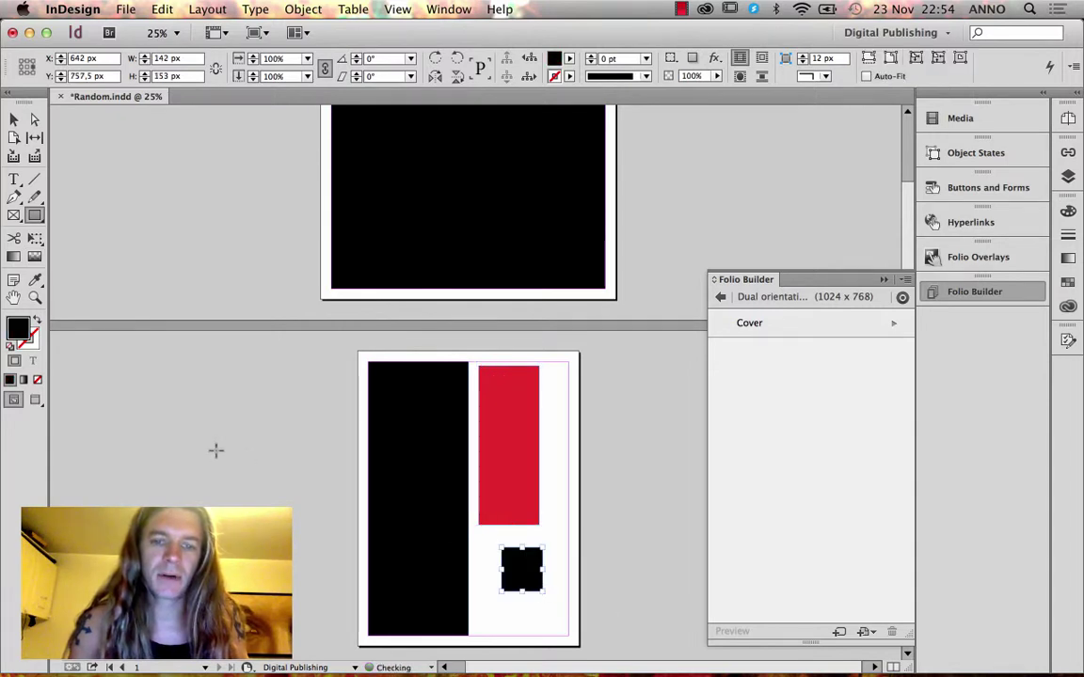
{"action": "double_click", "coordinate": [19, 330]}
{"action": "left_click", "coordinate": [484, 267]}
{"action": "left_click", "coordinate": [534, 247]}
{"action": "left_click", "coordinate": [663, 233]}
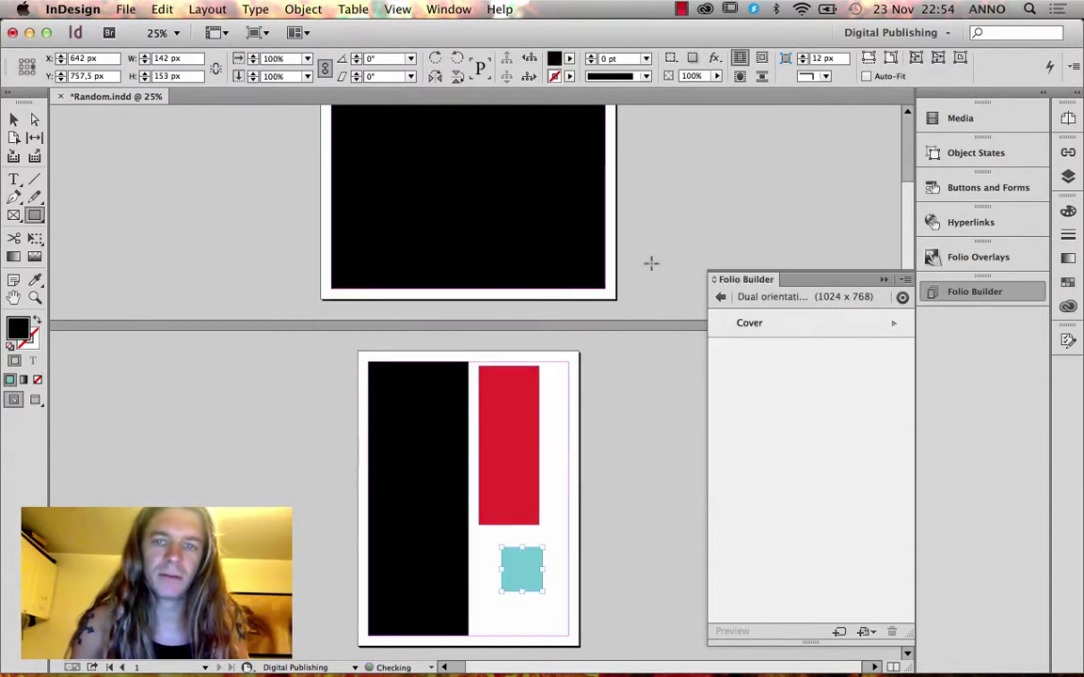
Update the Cover article in the Dual orientation folio.
{"action": "left_click", "coordinate": [723, 298]}
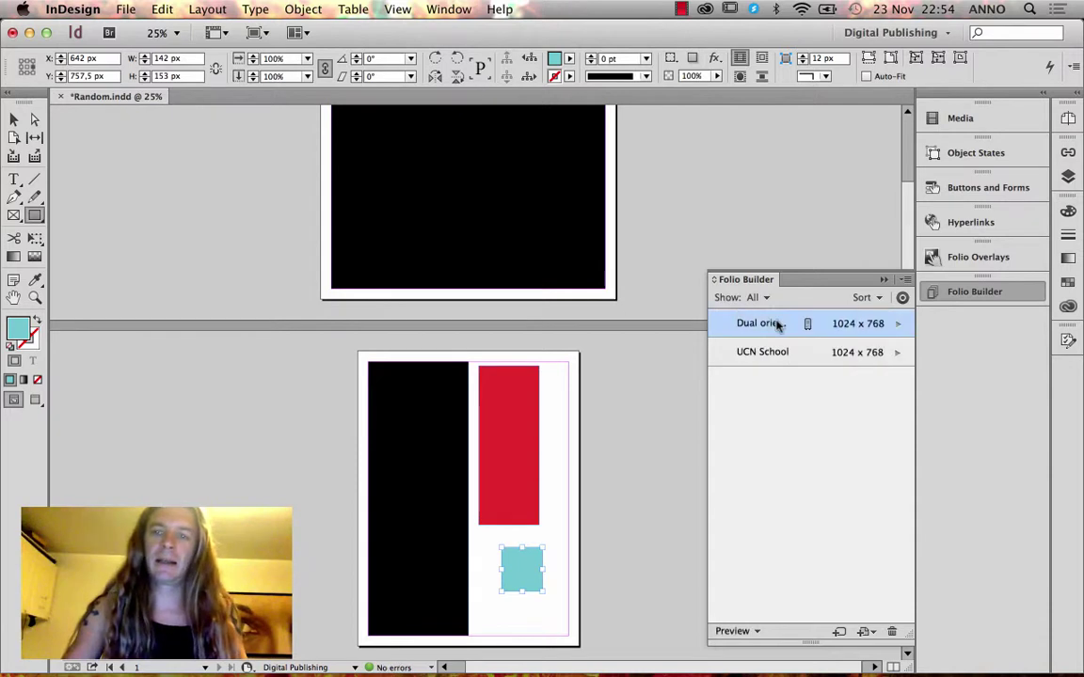
{"action": "left_click", "coordinate": [899, 326]}
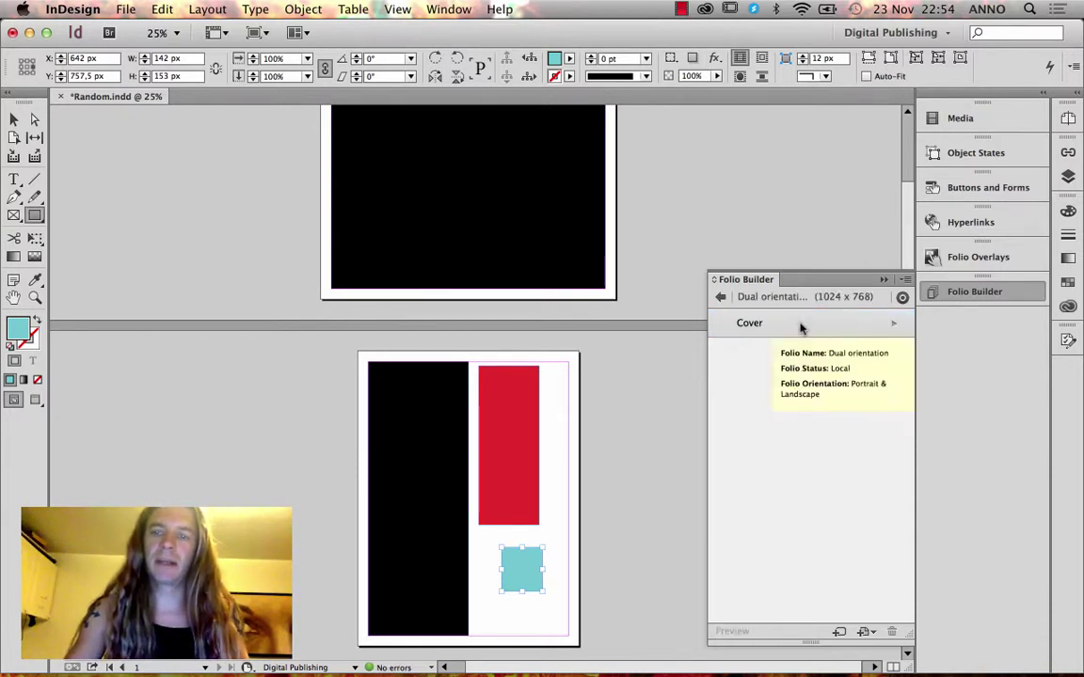
{"action": "left_click", "coordinate": [905, 279]}
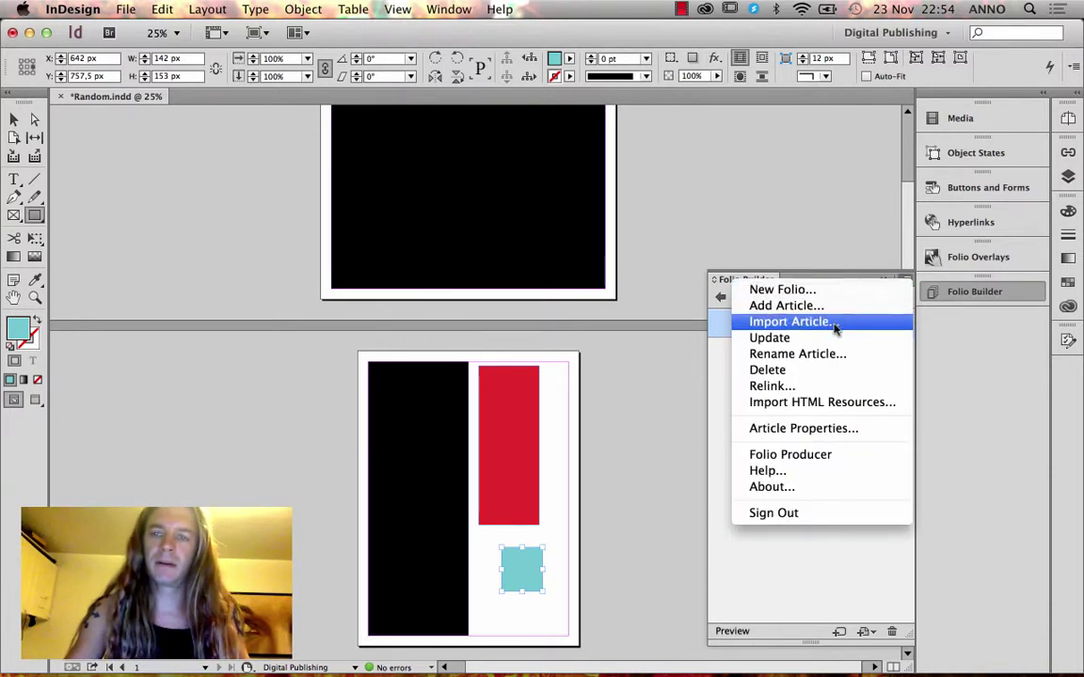
{"action": "left_click", "coordinate": [833, 354]}
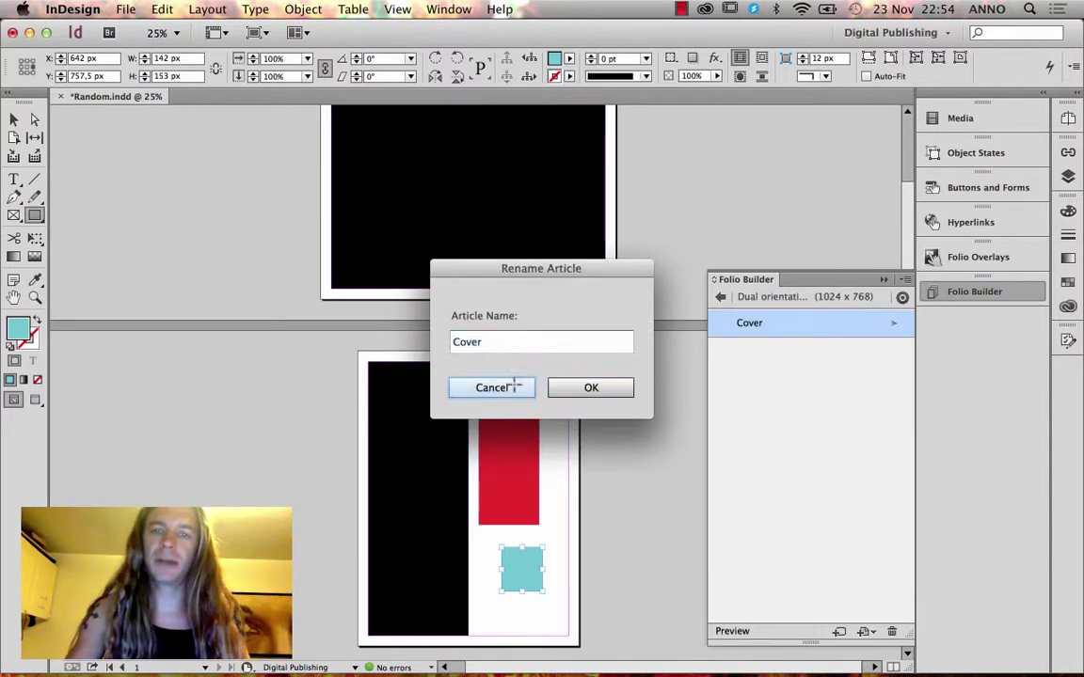
{"action": "left_click", "coordinate": [516, 387]}
{"action": "left_click", "coordinate": [905, 280]}
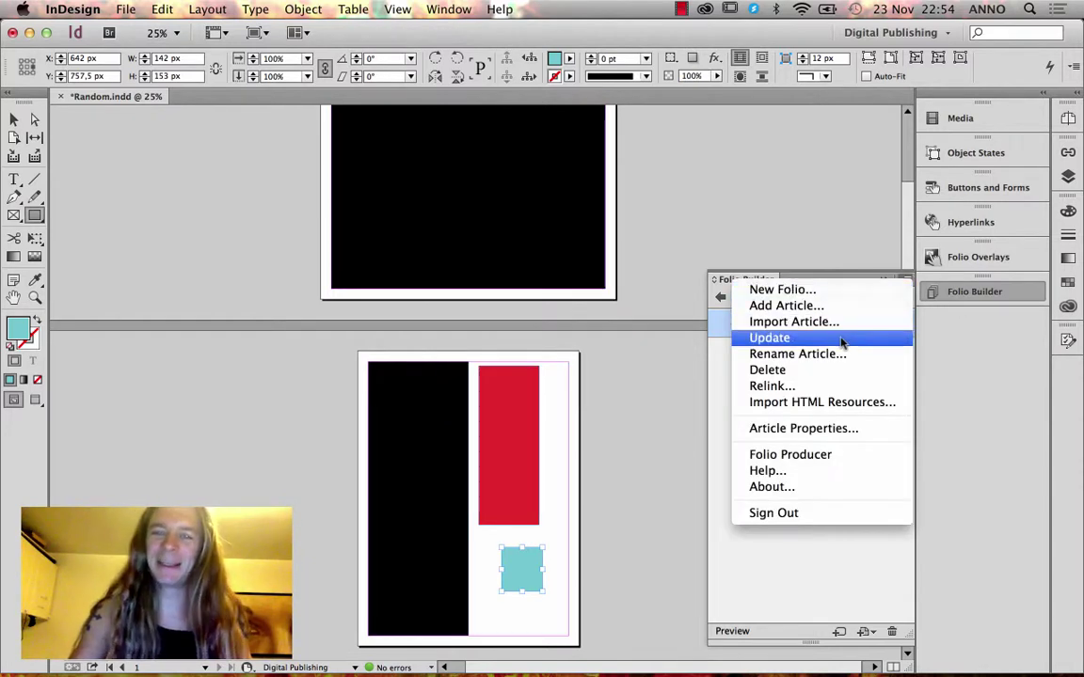
{"action": "left_click", "coordinate": [842, 339]}
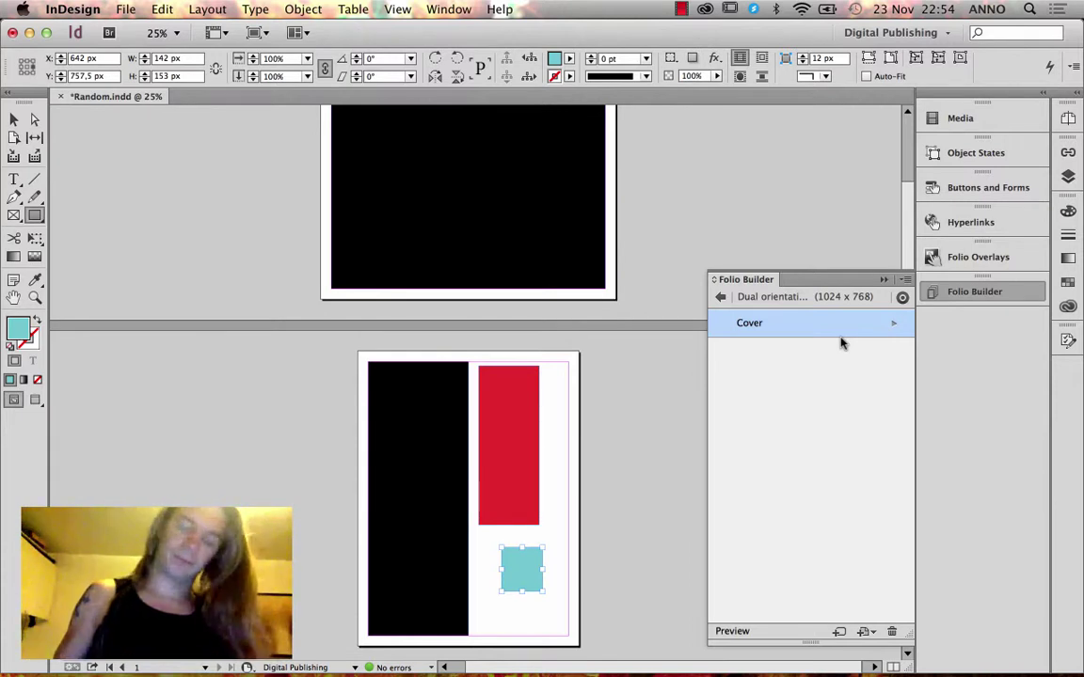
Upload the local Dual orientation folio to Folio Producer.
{"action": "left_click", "coordinate": [720, 297]}
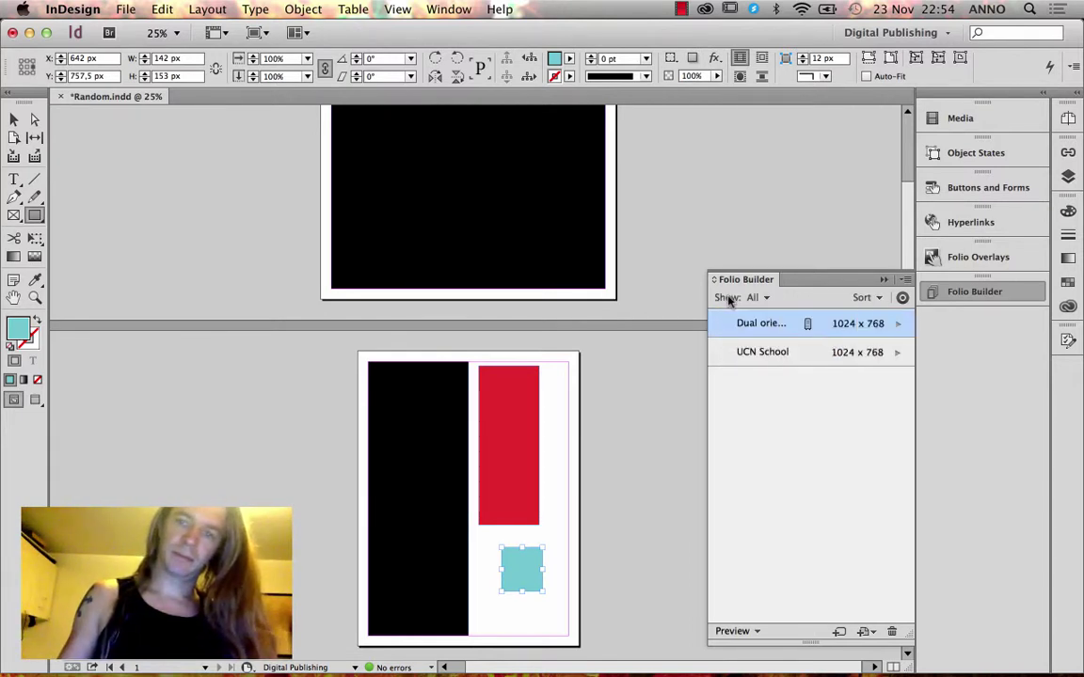
{"action": "left_click", "coordinate": [905, 279]}
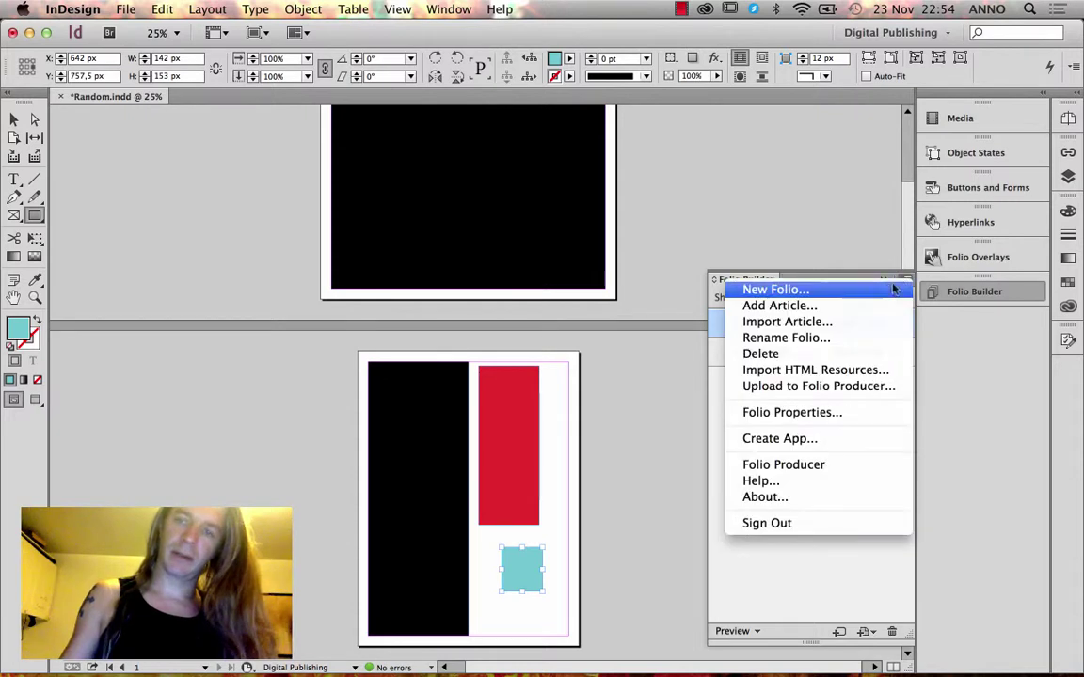
{"action": "left_click", "coordinate": [816, 386]}
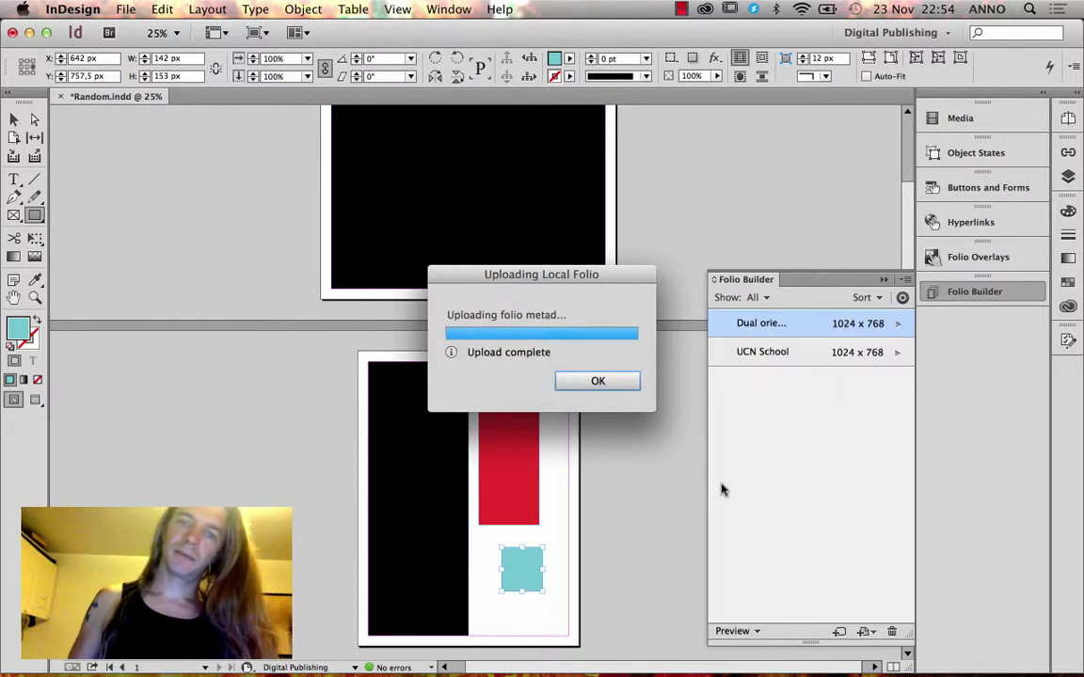
{"action": "left_click", "coordinate": [613, 380]}
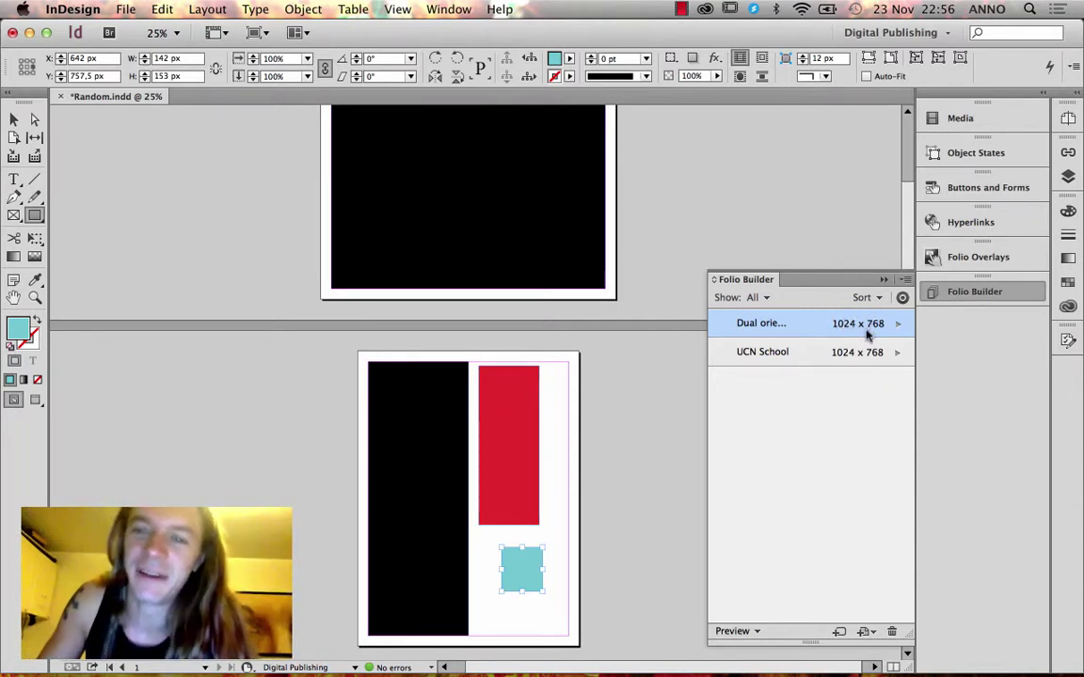
{"action": "left_click", "coordinate": [891, 631]}
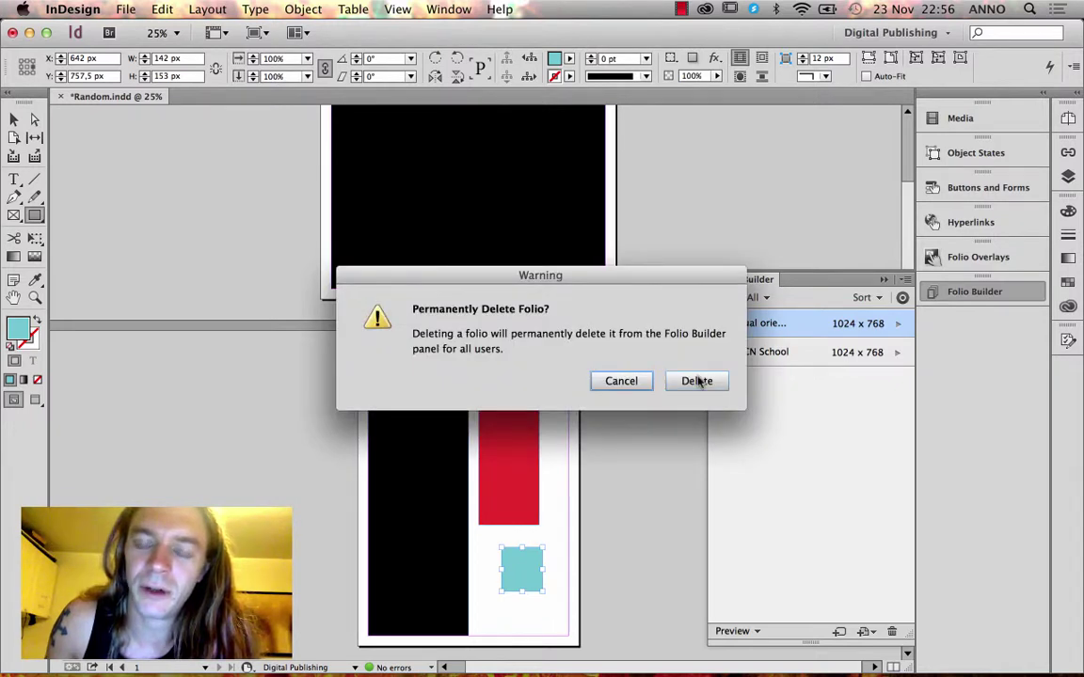
{"action": "left_click", "coordinate": [622, 382]}
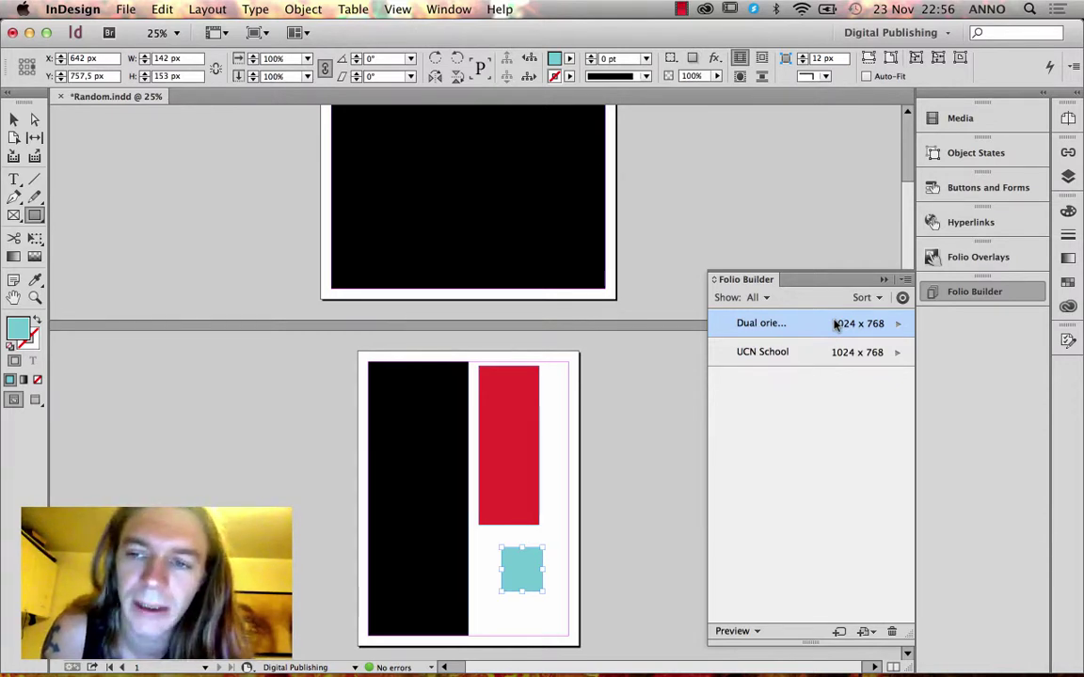
{"action": "left_click", "coordinate": [896, 325]}
{"action": "left_click", "coordinate": [905, 282]}
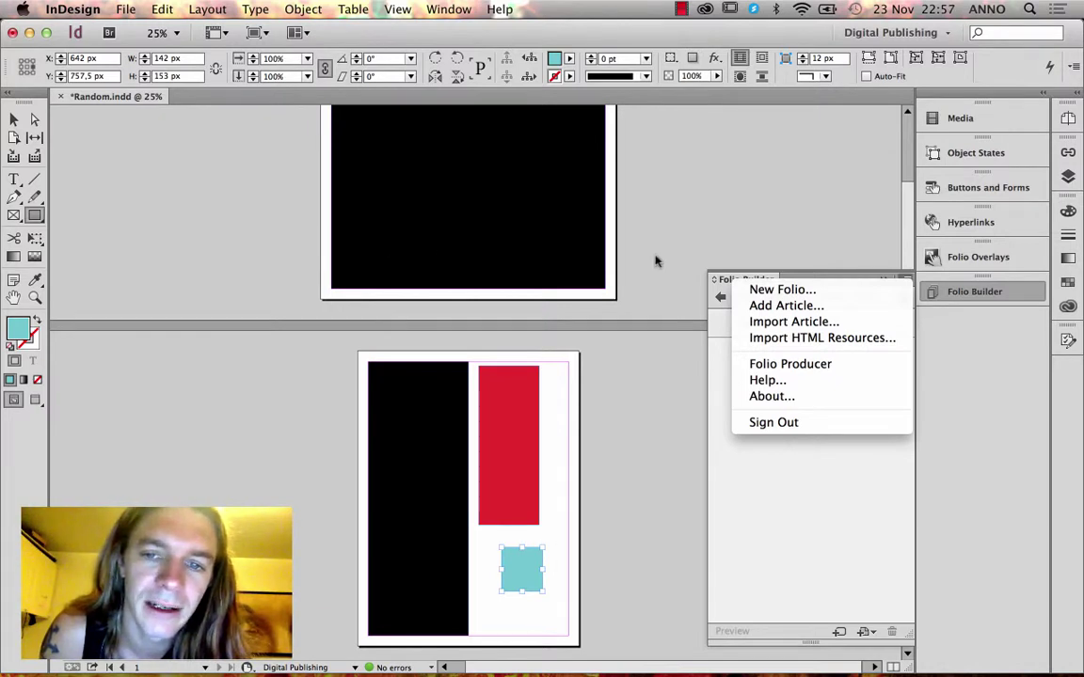
{"action": "left_click", "coordinate": [771, 471]}
{"action": "left_click", "coordinate": [720, 297]}
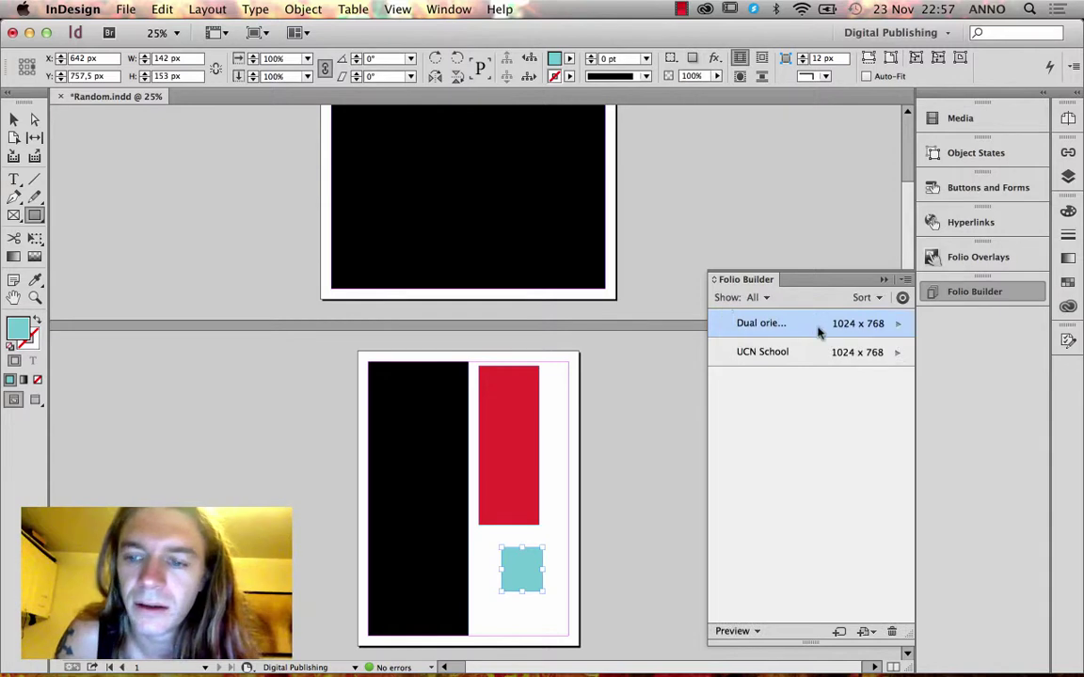
Permanently delete the Dual orientation folio and close the Random.indd document.
{"action": "key", "text": "Delete"}
{"action": "left_click", "coordinate": [697, 382]}
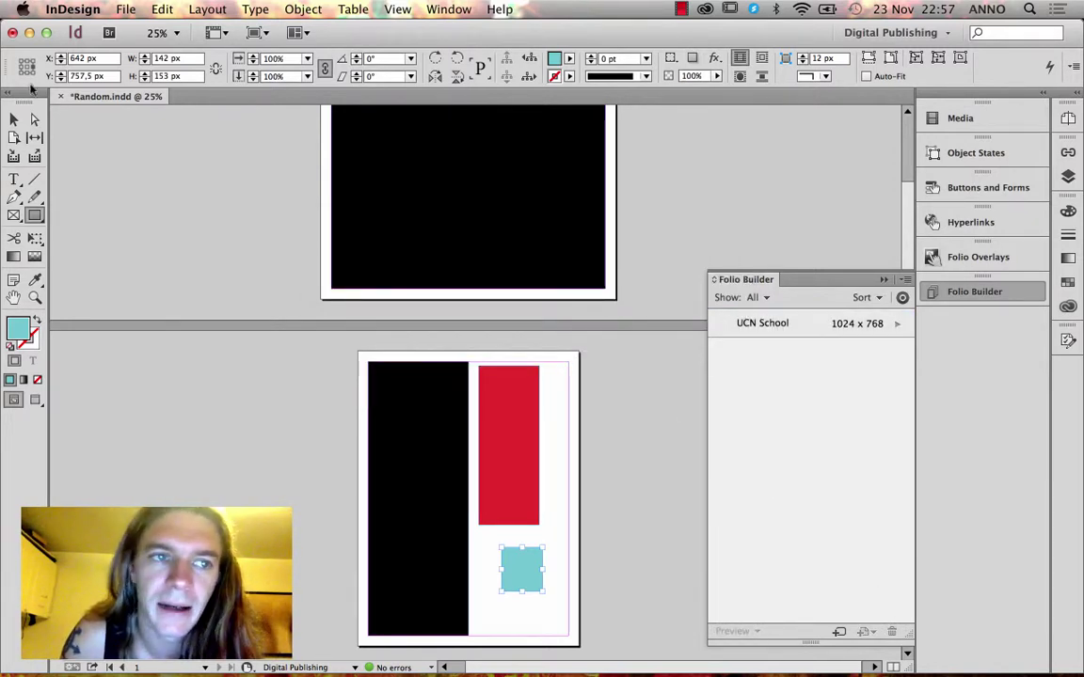
{"action": "left_click", "coordinate": [60, 96]}
{"action": "left_click", "coordinate": [548, 378]}
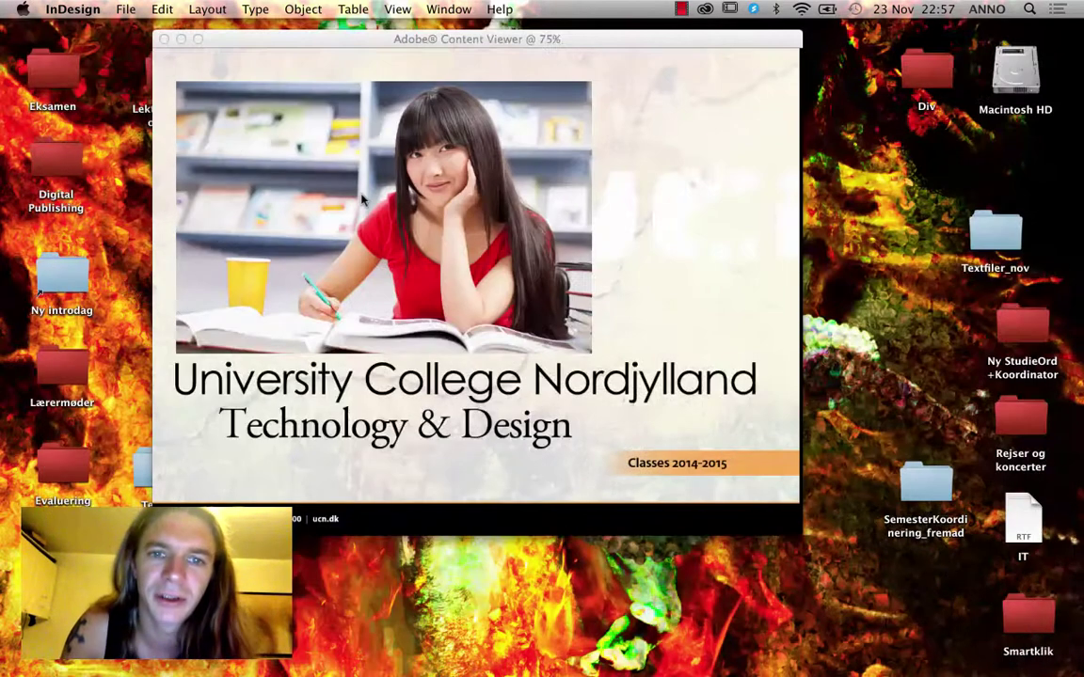
Close the Adobe Content Viewer window and move the Random folder from the Desktop to the Trash.
{"action": "left_click", "coordinate": [164, 38]}
{"action": "left_click", "coordinate": [298, 330]}
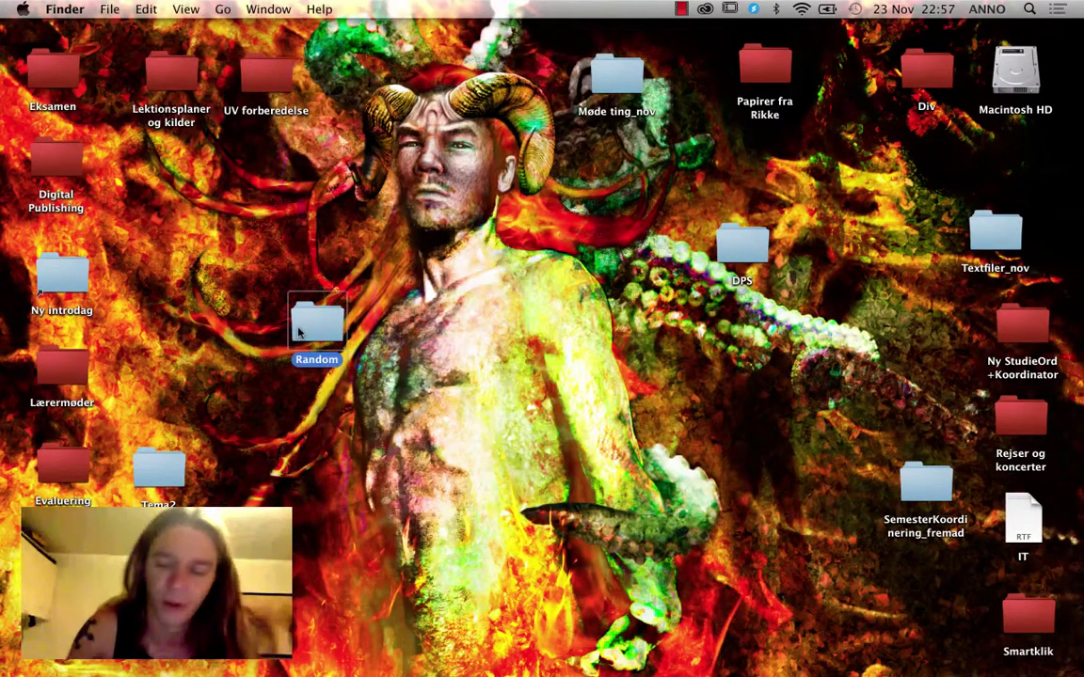
{"action": "key", "text": "super+BackSpace"}
Switch back to InDesign and open the UCN School folio to list its articles.
{"action": "mouse_move", "coordinate": [437, 656]}
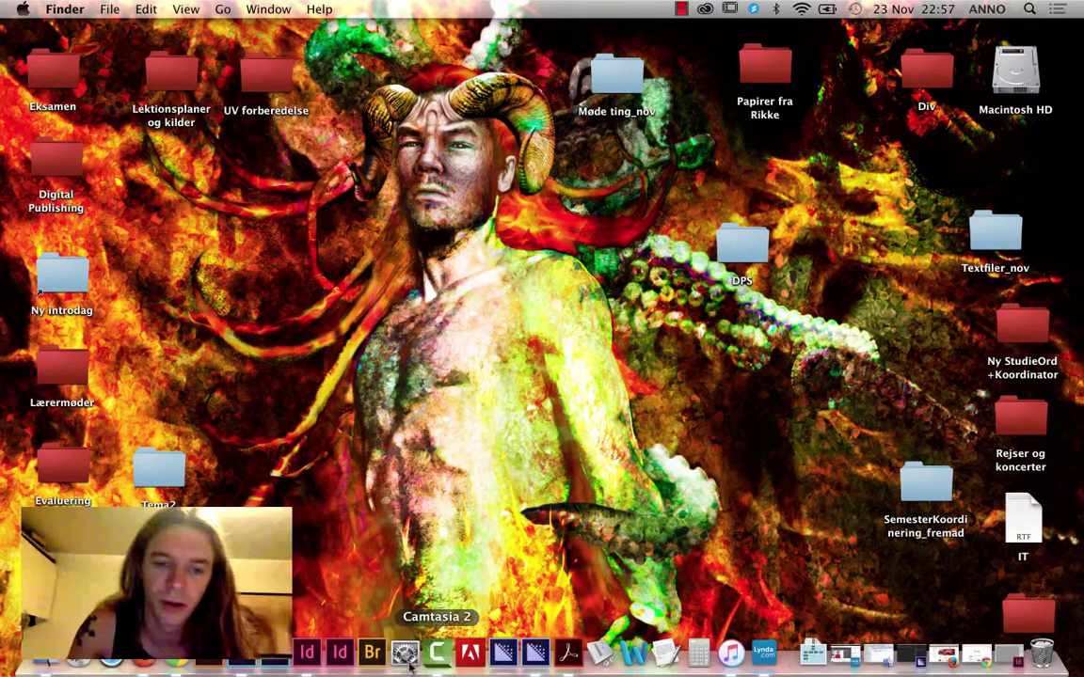
{"action": "left_click", "coordinate": [311, 653]}
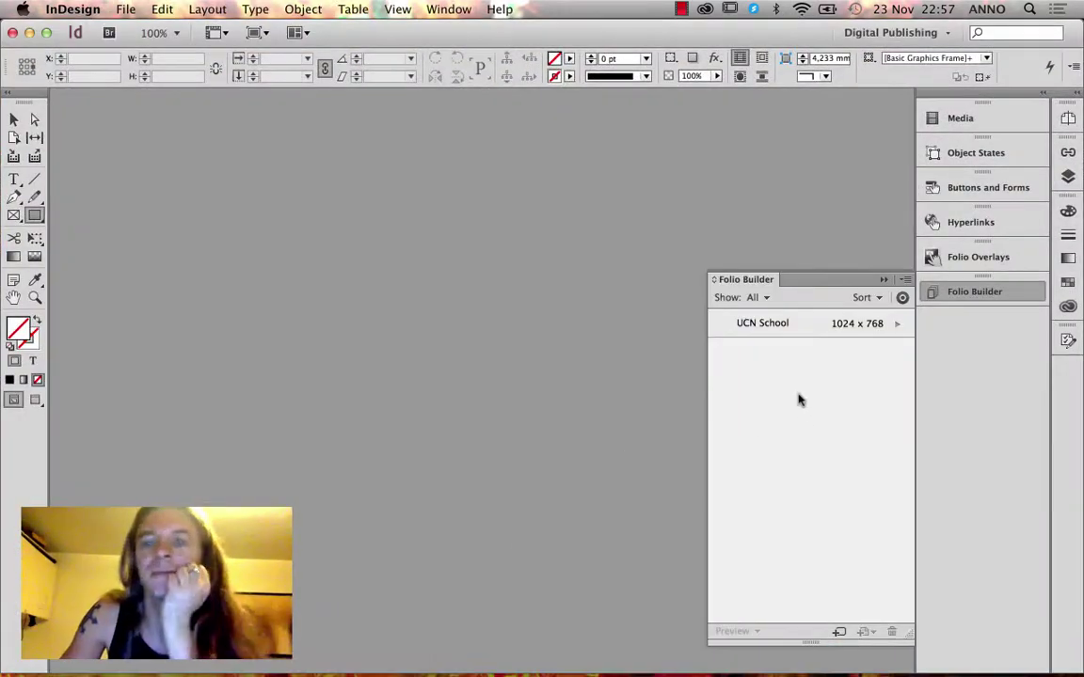
{"action": "left_click", "coordinate": [898, 326]}
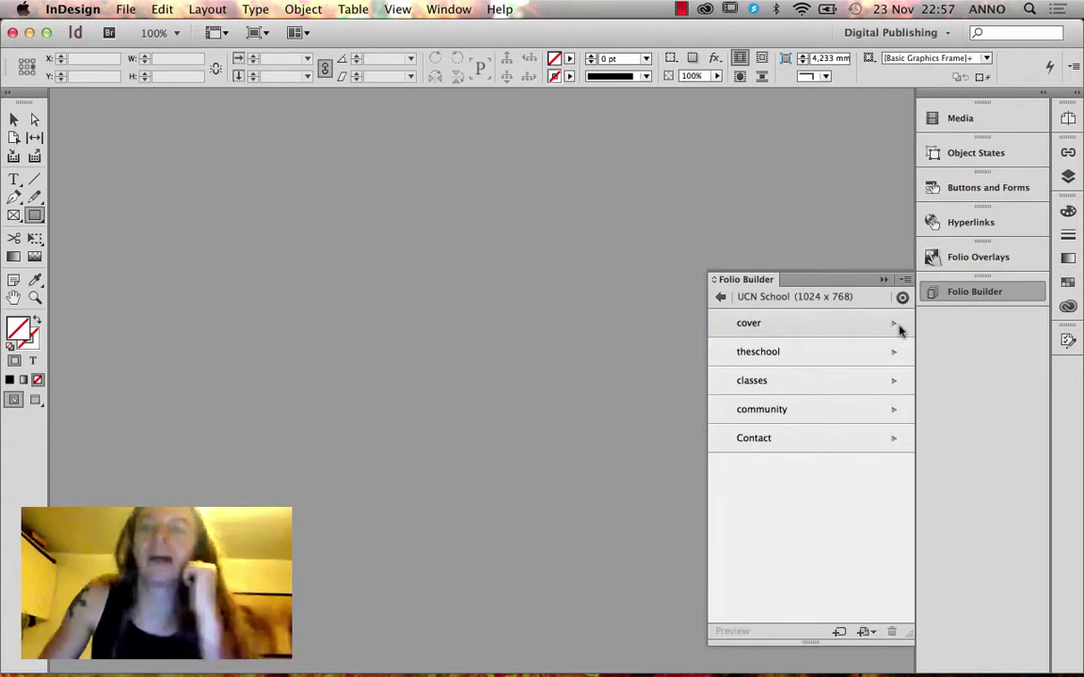